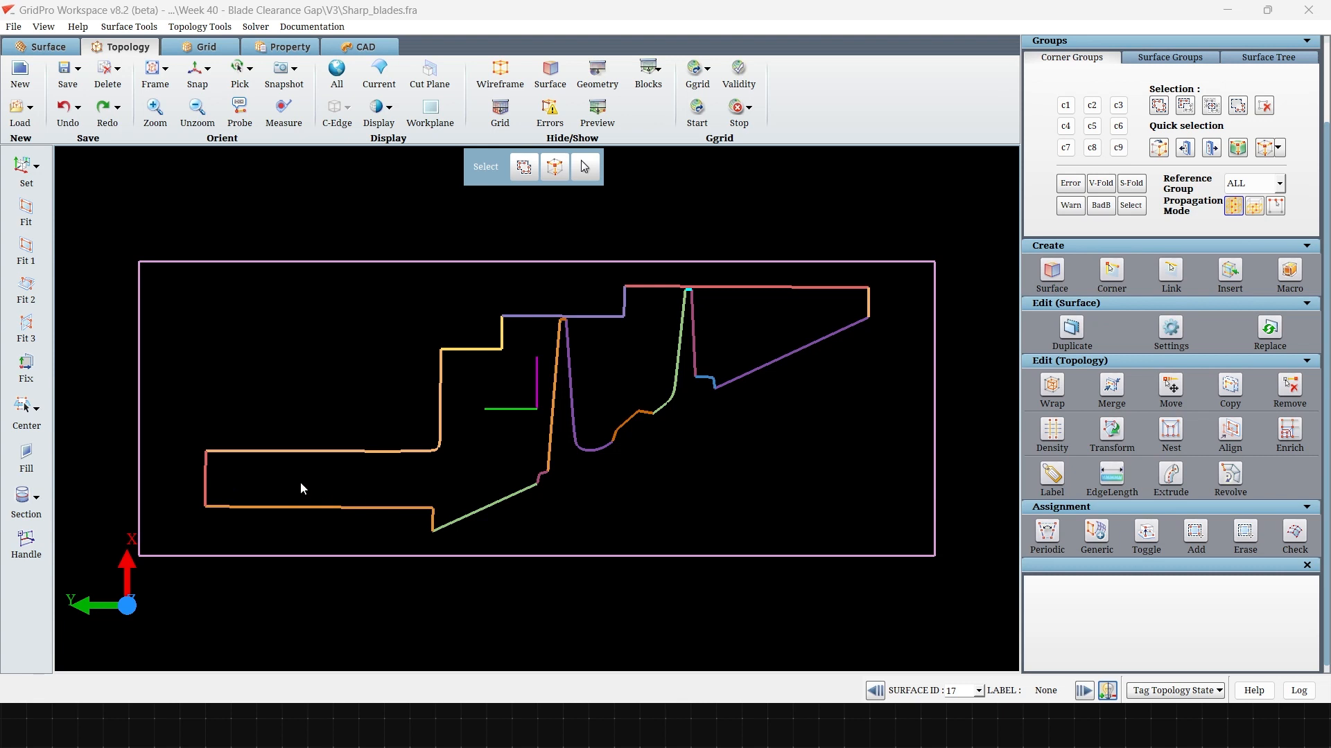
Examine the stepped casing and the two blade profiles, concentrating on the clearance gaps at the blade tips.
middle_drag(648, 313, 492, 500)
scroll(685, 471, up, 4)
middle_drag(446, 451, 76, 661)
scroll(561, 478, up, 4)
scroll(561, 478, down, 5)
scroll(576, 488, down, 6)
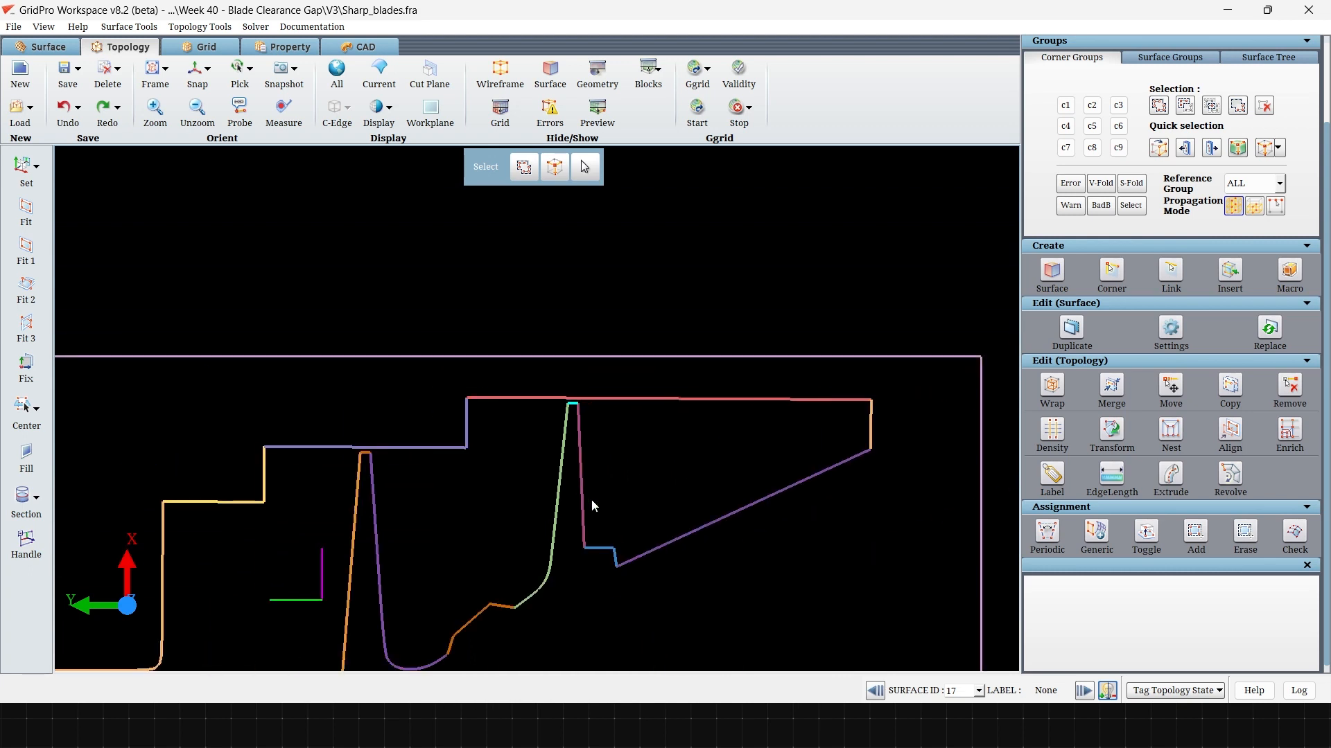
scroll(721, 437, up, 3)
scroll(727, 431, down, 2)
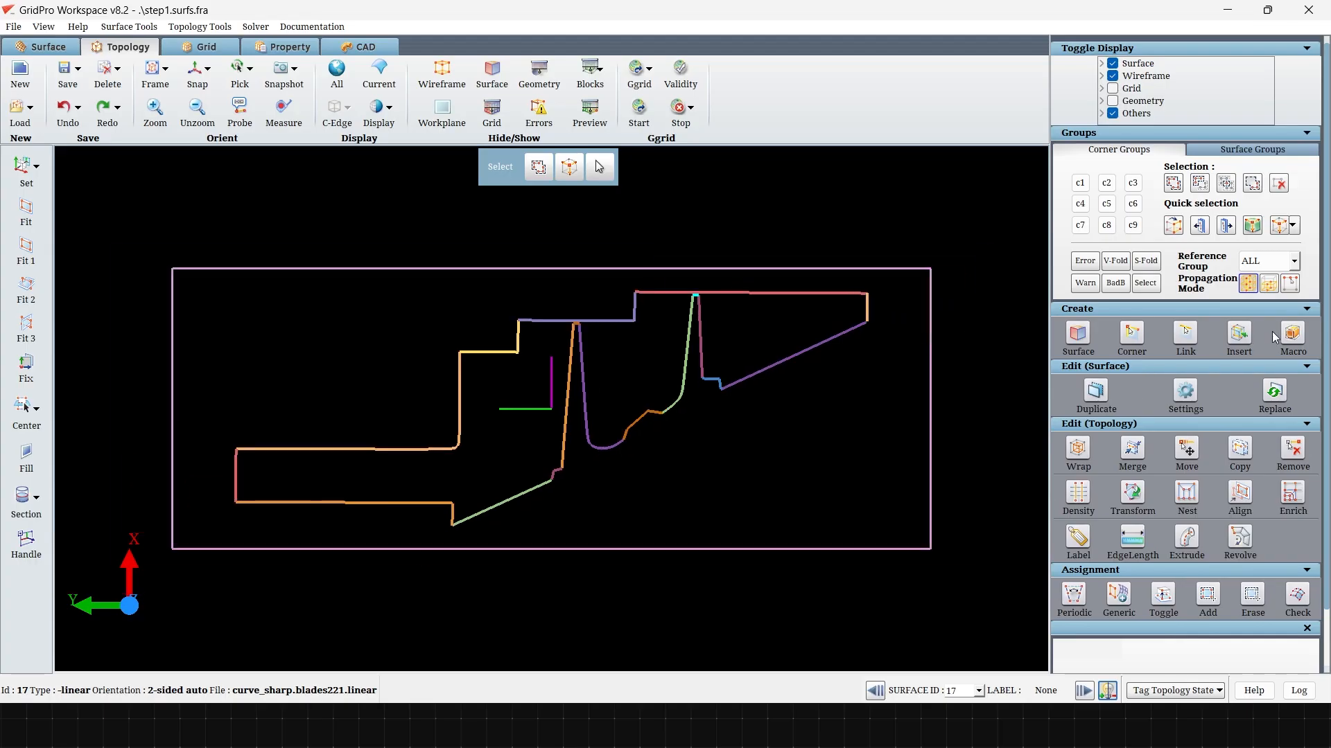
Create a 2D rectangular wireframe fitted to the visible surfaces and hide the workplane.
click(1289, 334)
click(1097, 520)
click(1229, 569)
click(1225, 584)
click(1276, 637)
click(442, 111)
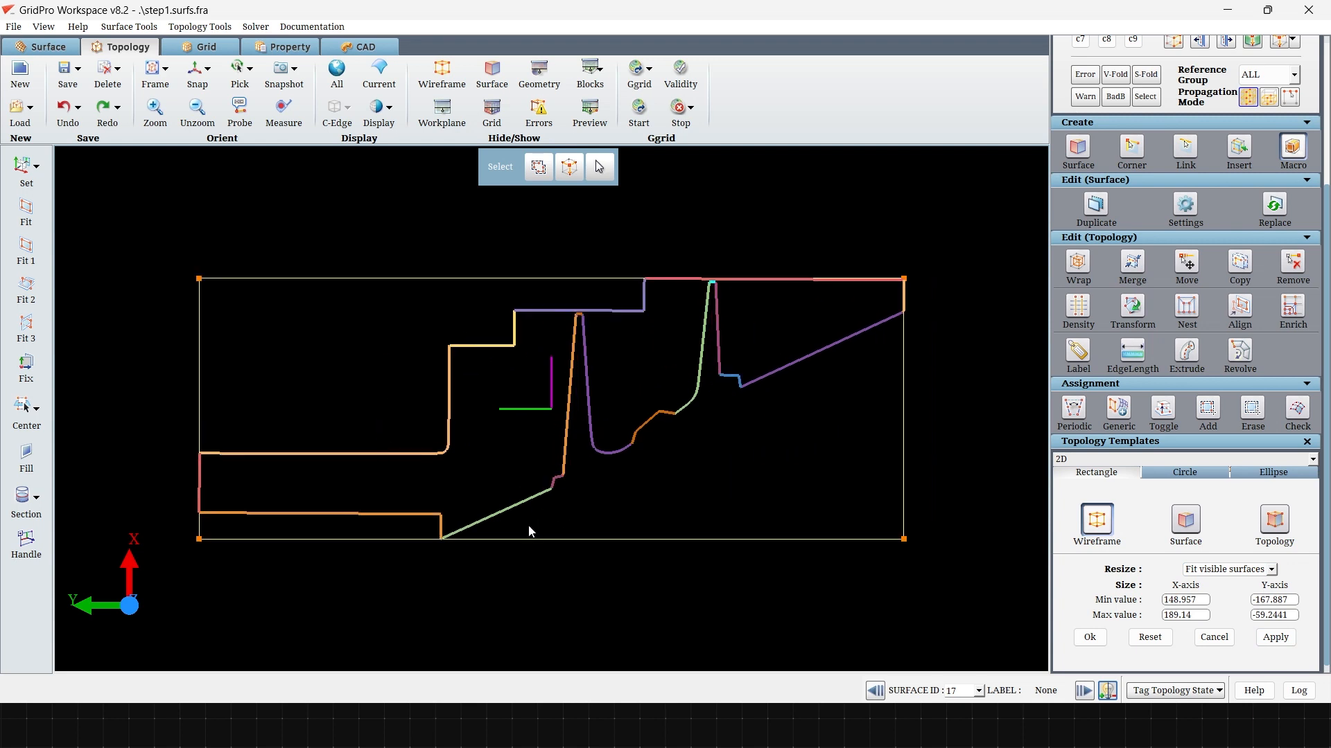
Insert a horizontal and a vertical sheet at the channel's lower step, and raise the far-end corners onto the short vertical end edge.
key(i)
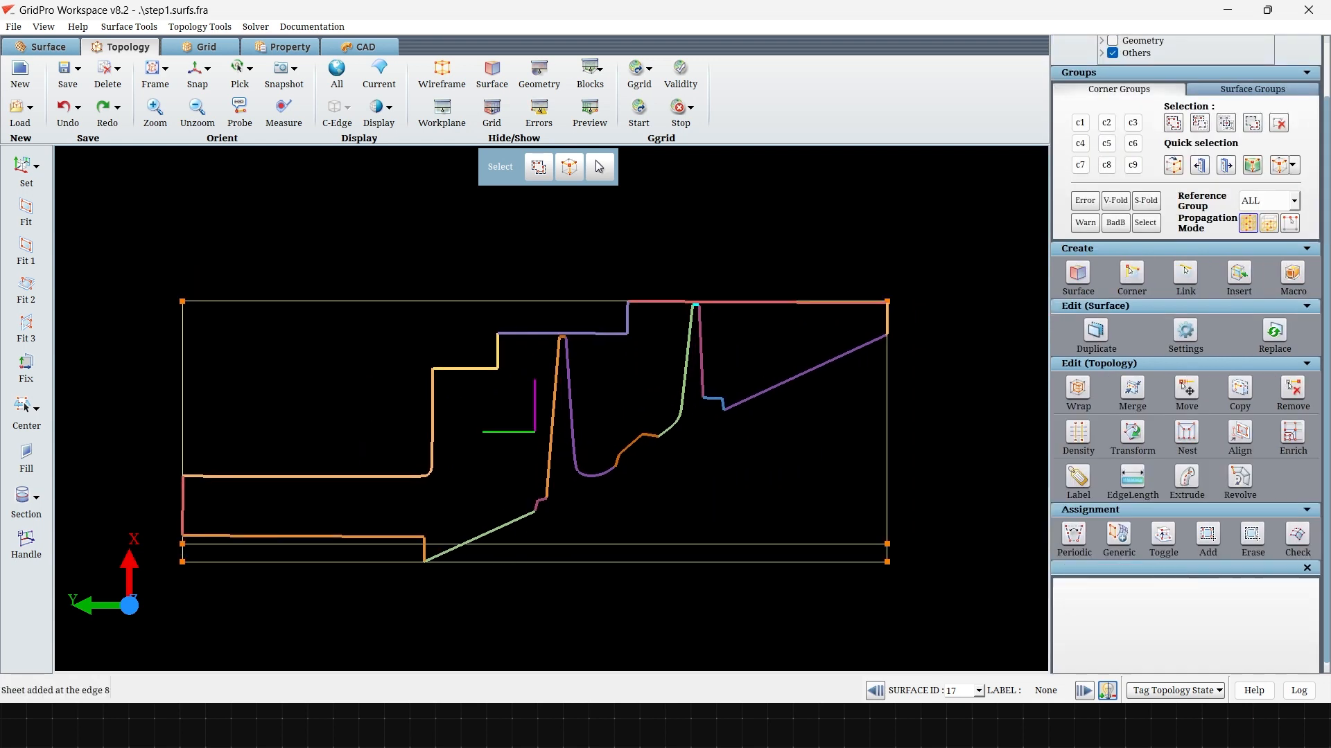
key(i)
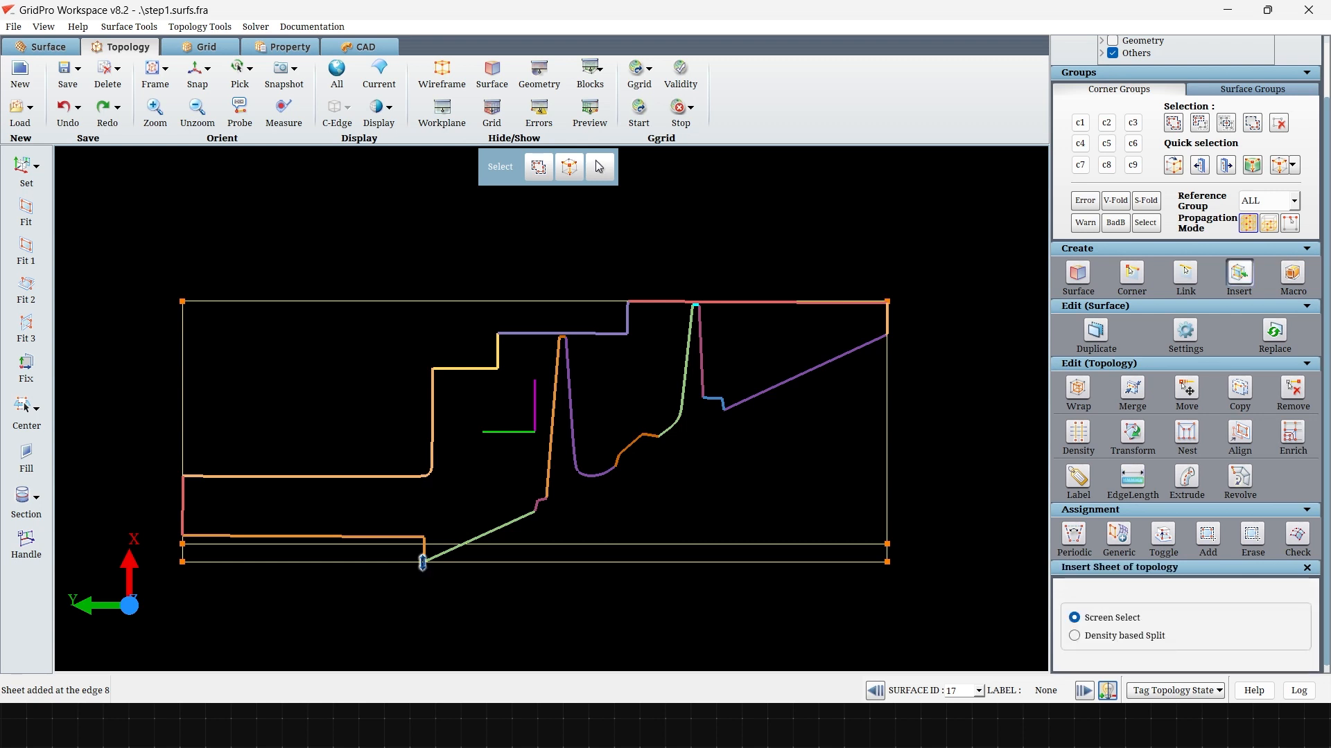
click(421, 562)
drag(888, 545, 888, 335)
middle_drag(793, 530, 870, 495)
Insert horizontal sheets at the channel's upper wall and both casing ledges, and vertical sheets at the two upper casing risers.
click(497, 434)
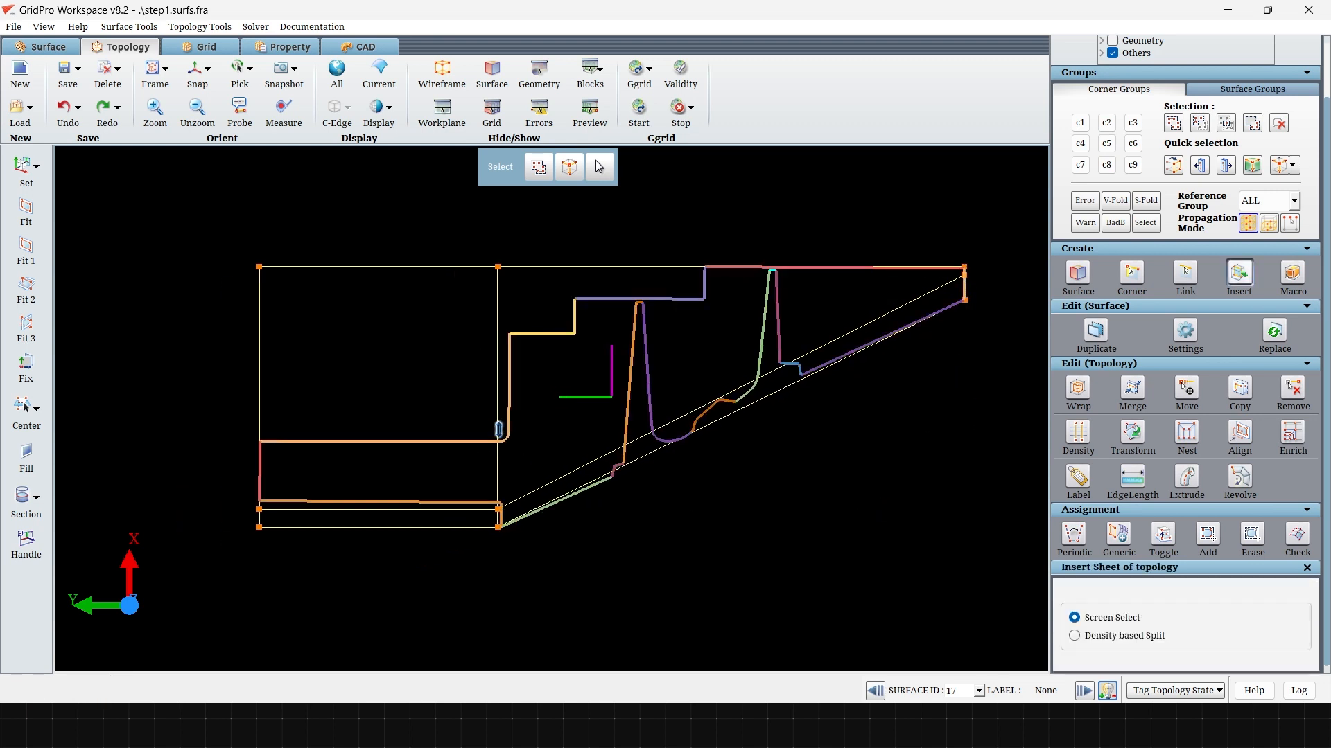
click(498, 331)
click(570, 319)
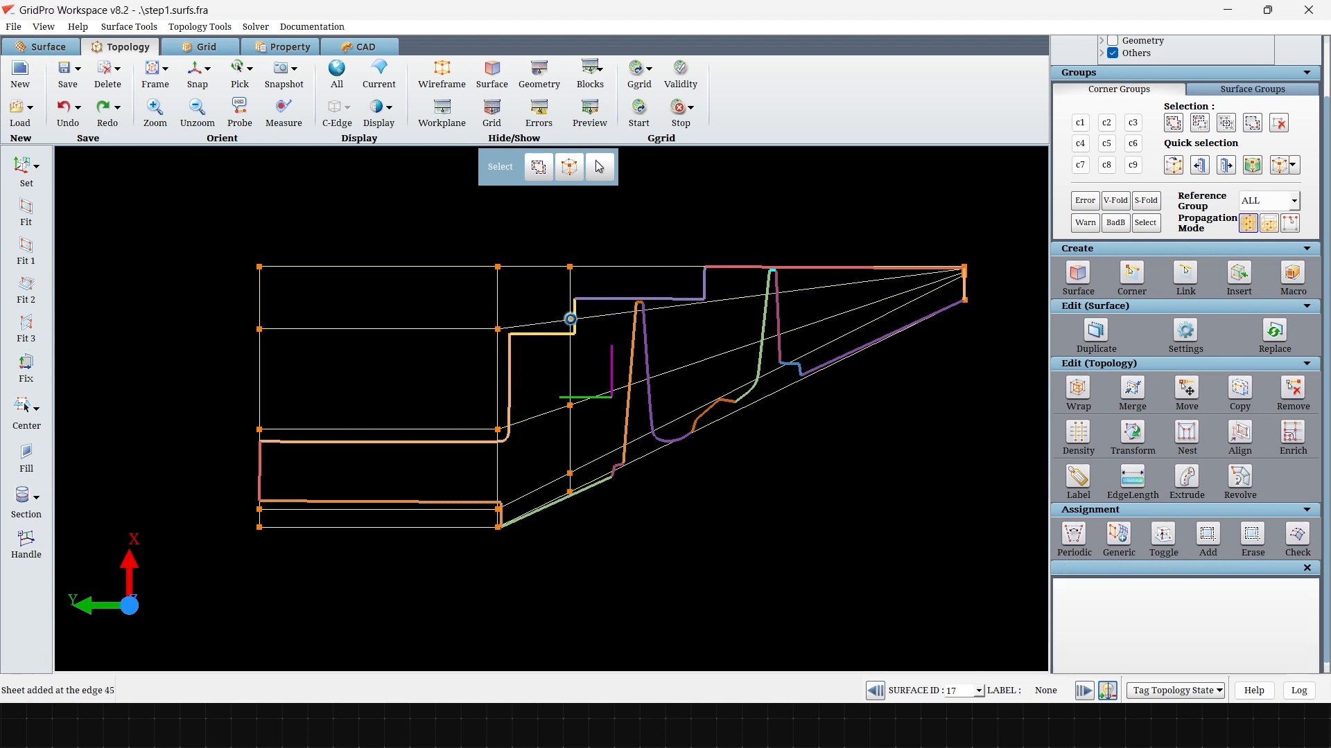
click(702, 295)
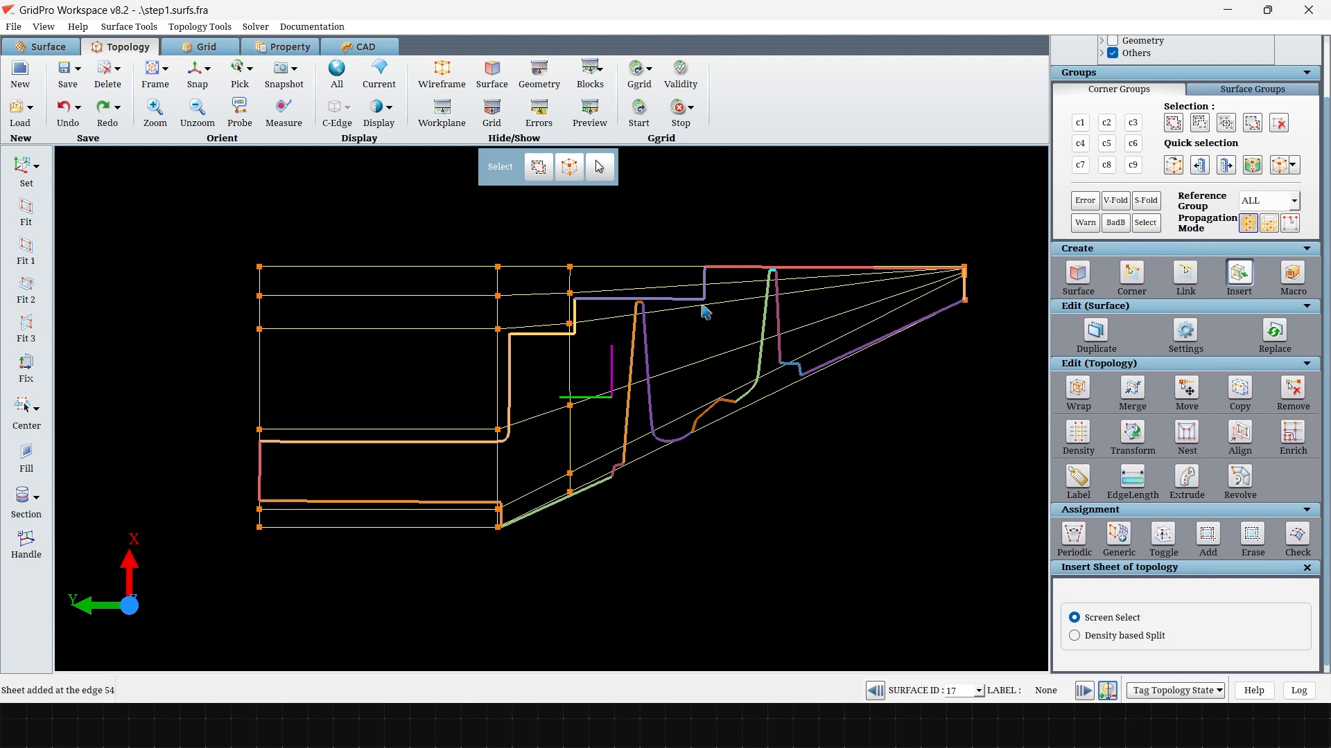
click(700, 290)
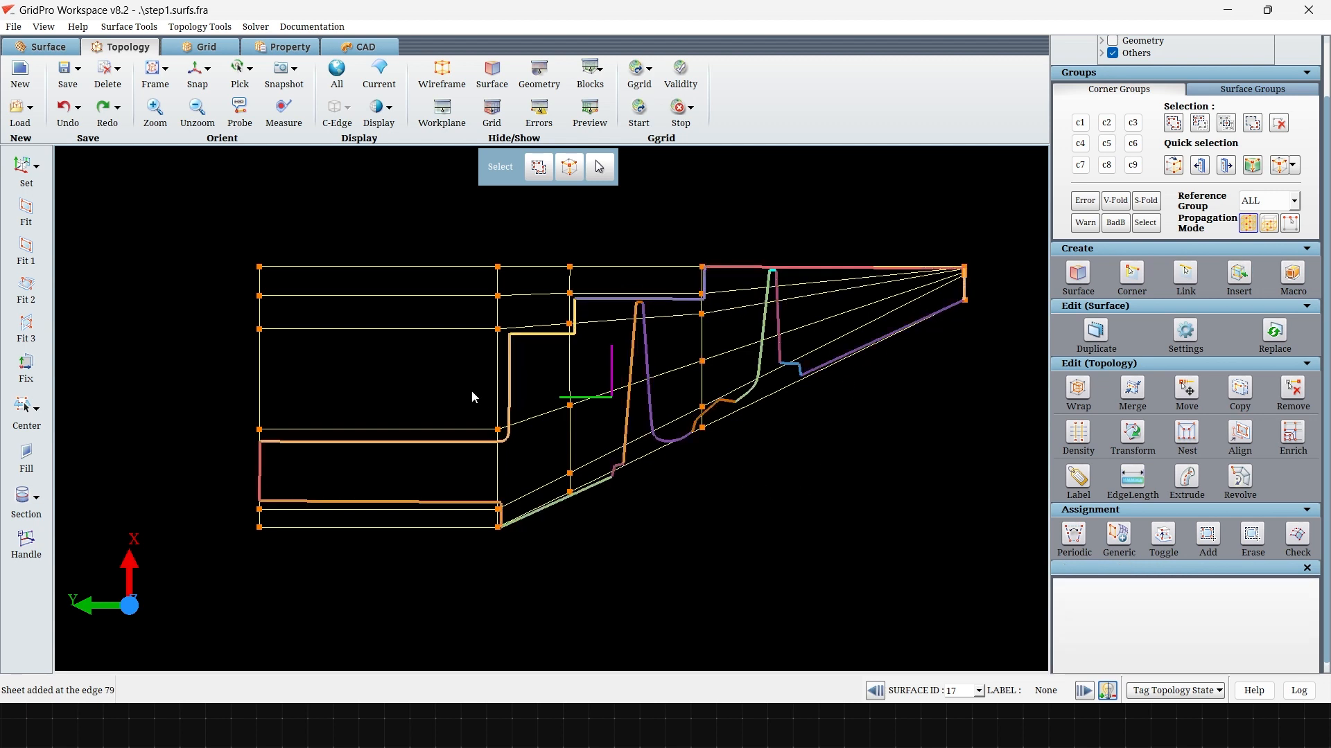
Insert vertical sheets at the small hub step and along both sides of the first blade, and fit the hub-step corner to the profile.
scroll(644, 509, up, 2)
click(635, 497)
click(654, 461)
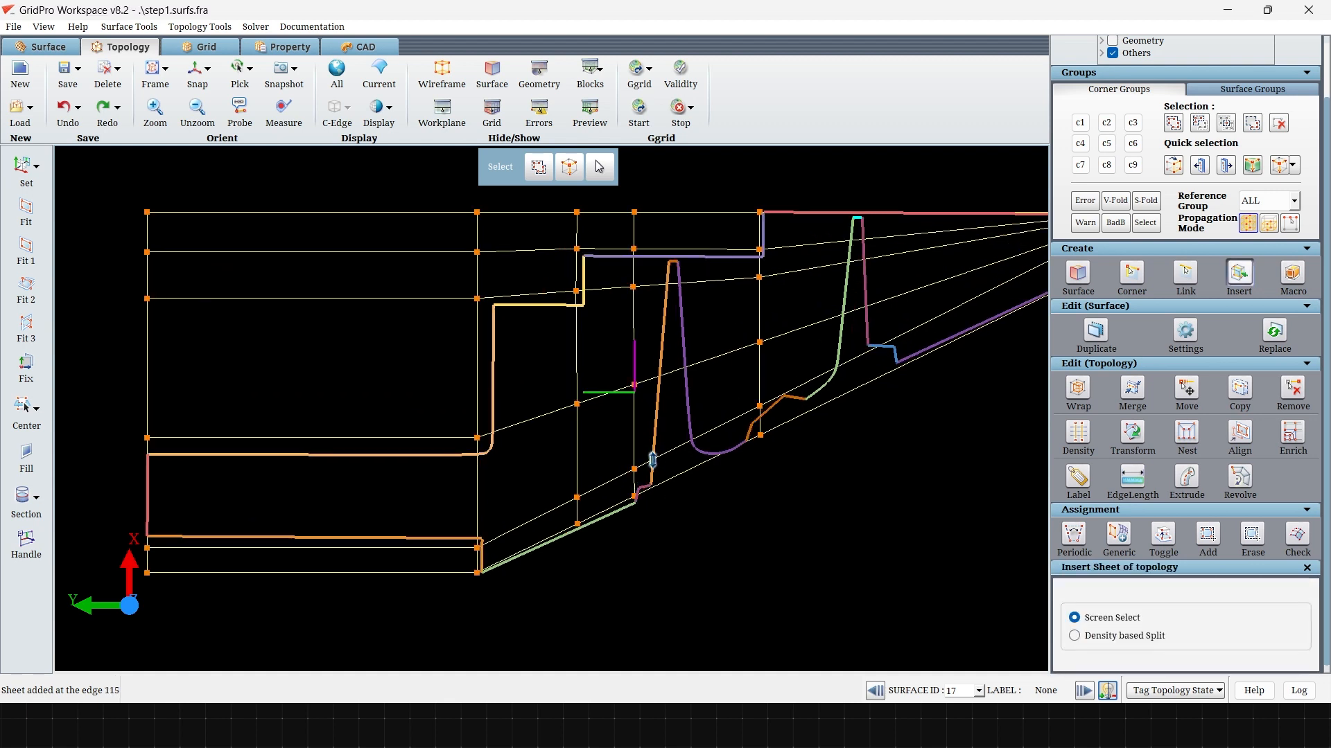
scroll(666, 498, up, 3)
middle_drag(666, 498, 646, 504)
drag(602, 486, 574, 510)
middle_drag(652, 374, 607, 478)
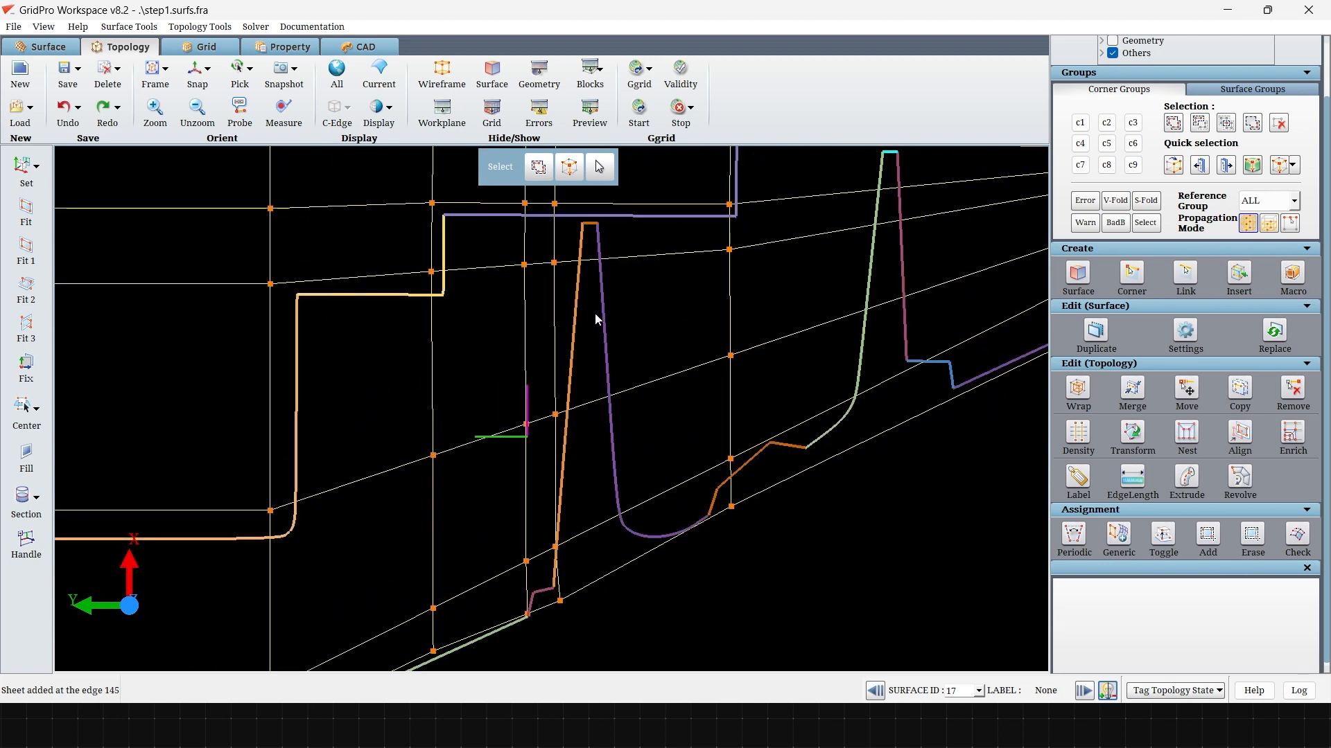
middle_drag(594, 254, 593, 312)
click(612, 316)
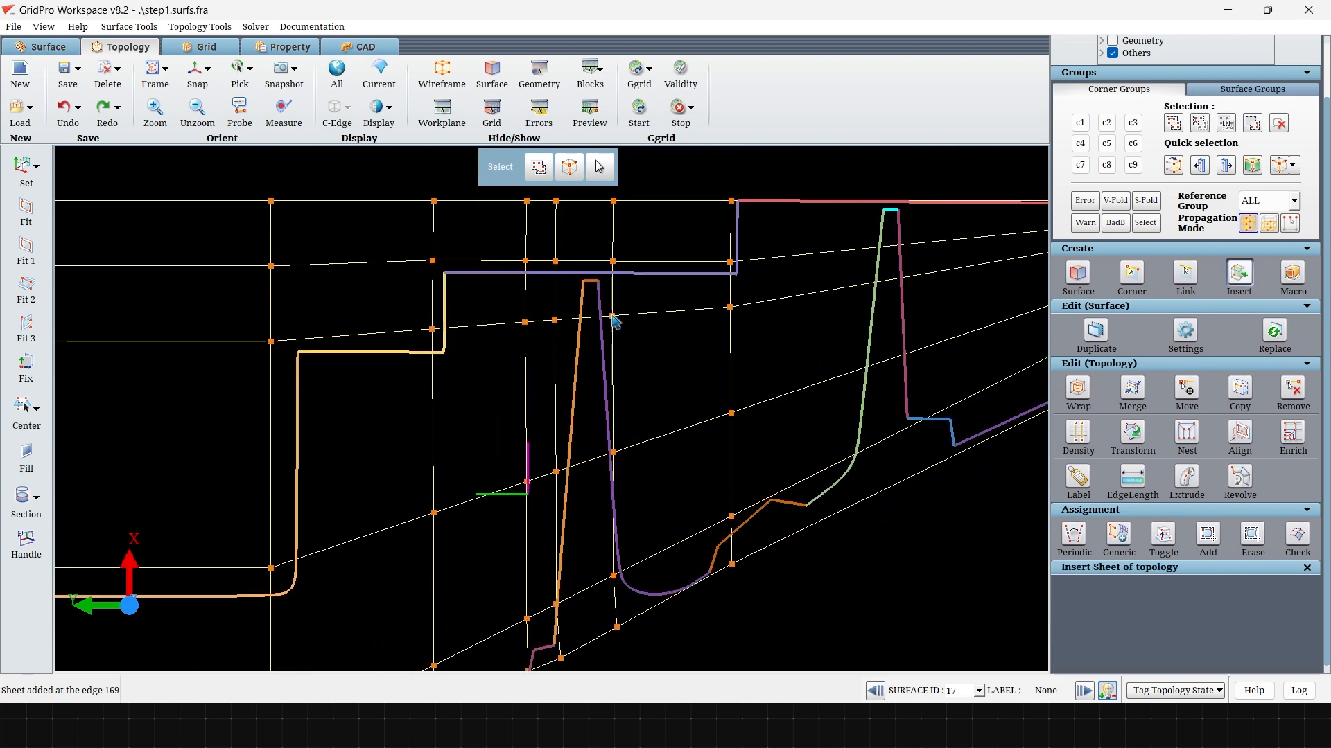
Insert a horizontal sheet at the first blade's tip and pull its corners in to the tip edges.
scroll(614, 291, up, 4)
scroll(499, 378, down, 2)
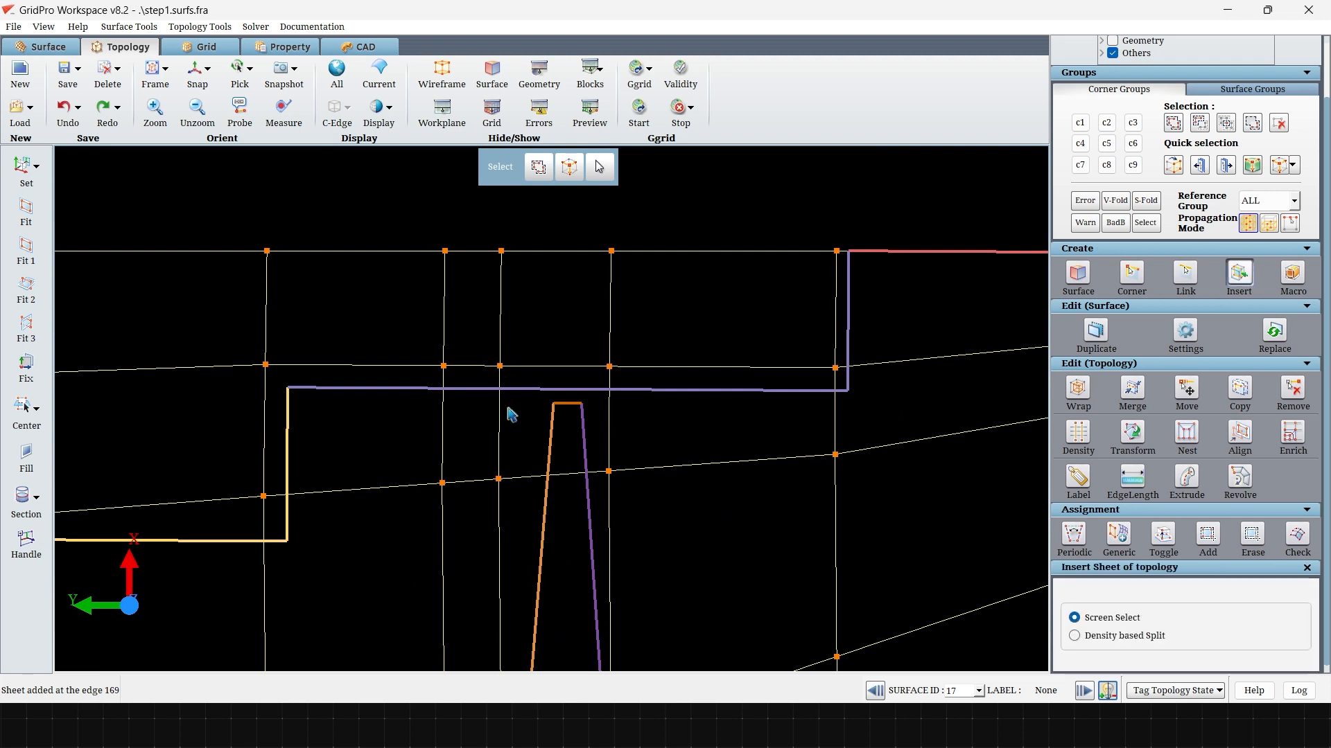
click(499, 397)
drag(612, 402, 600, 402)
scroll(663, 438, down, 3)
Remove the block corners that lie outside the casing above the channel and the stepped ledges.
click(1239, 272)
scroll(177, 301, down, 2)
middle_drag(107, 331, 312, 314)
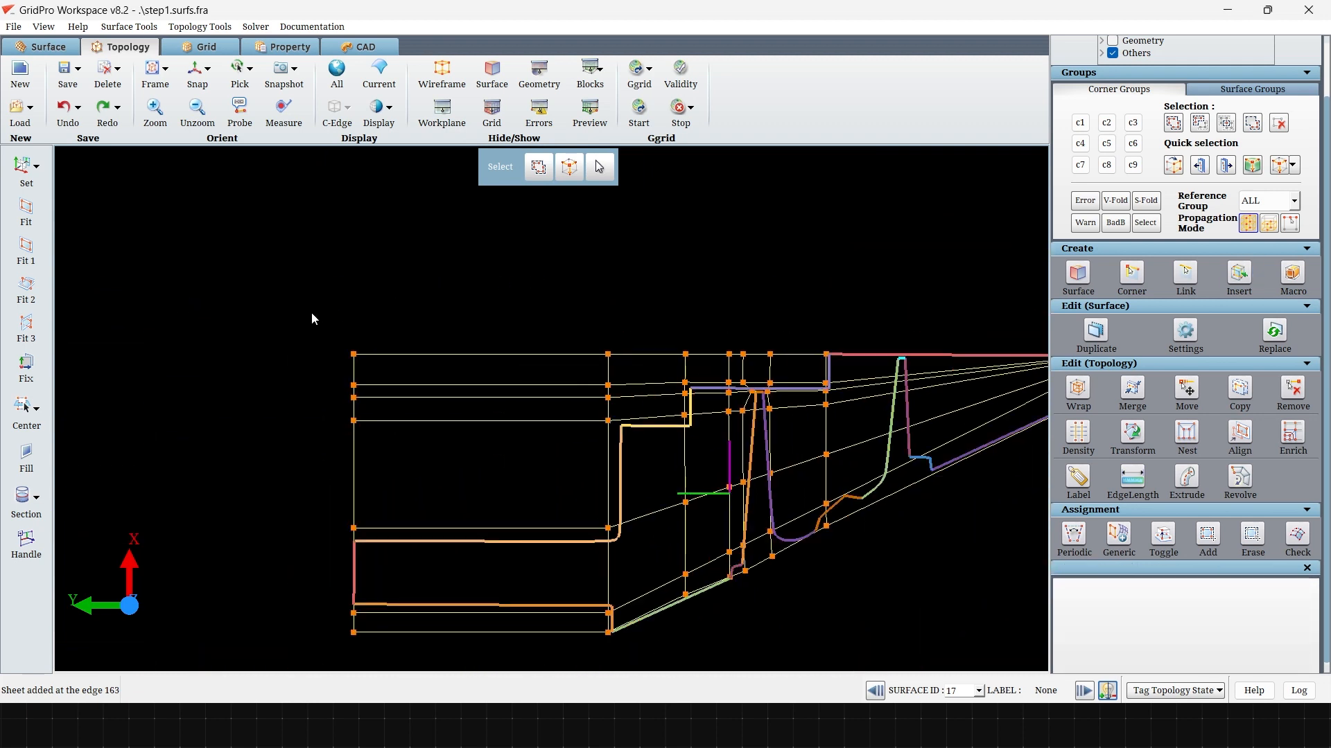
drag(285, 297, 413, 466)
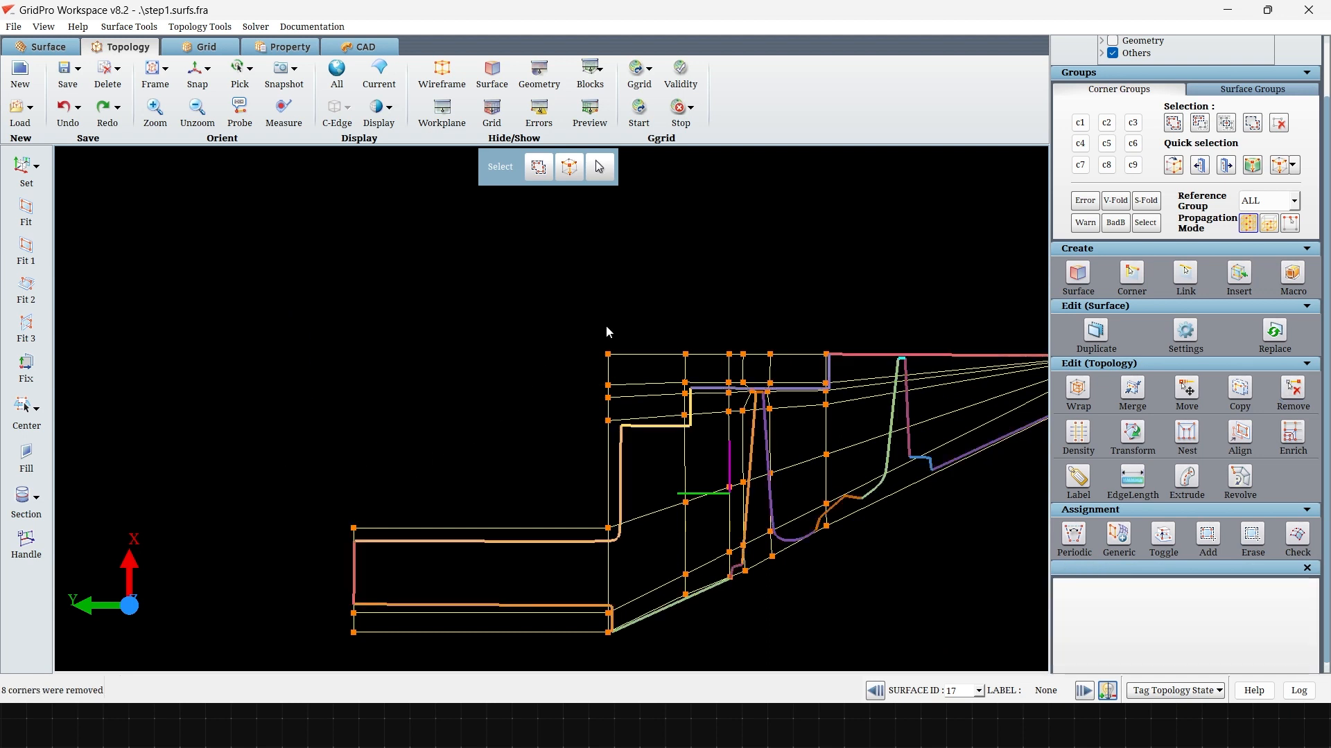
drag(577, 303, 634, 398)
middle_drag(644, 326, 466, 350)
drag(456, 296, 623, 392)
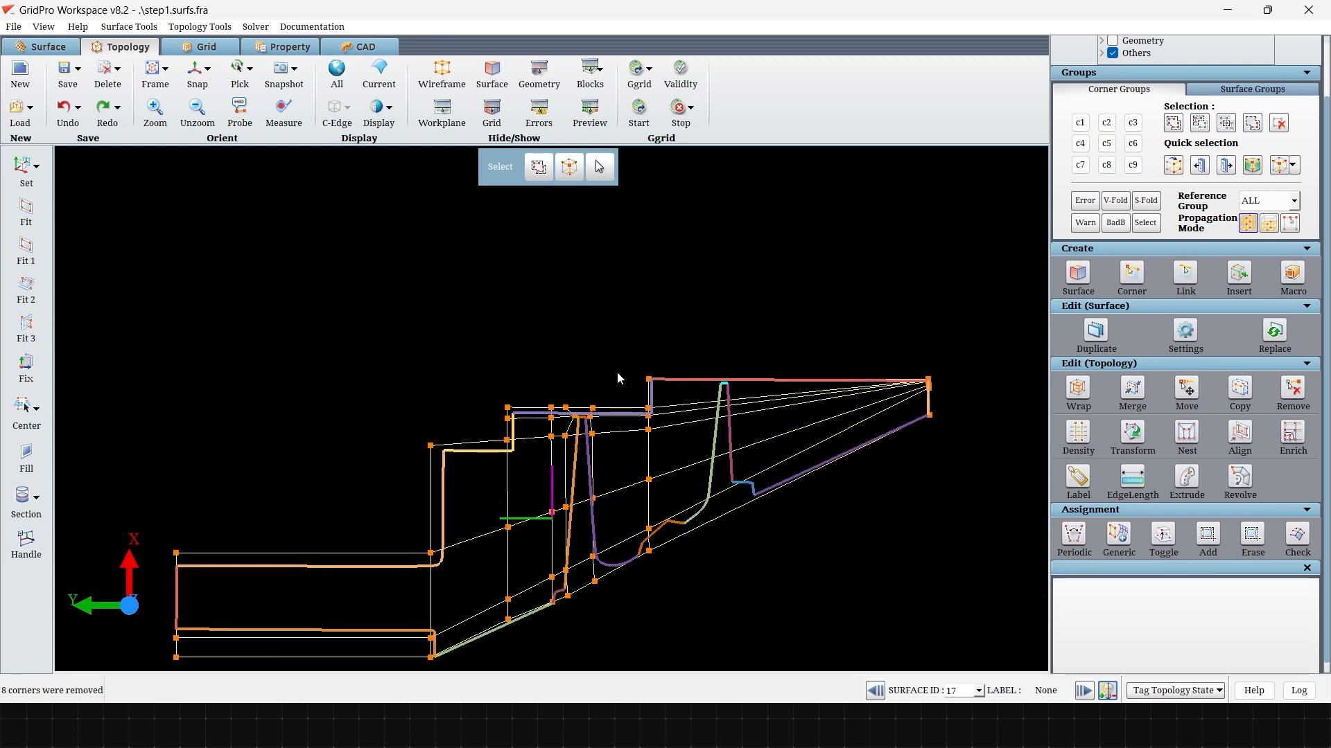
Remove the two outer-end corners that lie below the lower wall of the long channel.
scroll(617, 372, up, 3)
scroll(376, 420, down, 1)
middle_drag(365, 388, 395, 241)
middle_drag(129, 446, 317, 362)
key(d)
mouse_move(261, 303)
mouse_down()
mouse_move(294, 338)
mouse_move(266, 284)
mouse_up()
key(d)
drag(306, 518, 261, 484)
Move the corners at the first blade's root onto the small hub step and remove the surplus corners below it.
middle_drag(766, 514, 537, 528)
scroll(485, 478, up, 3)
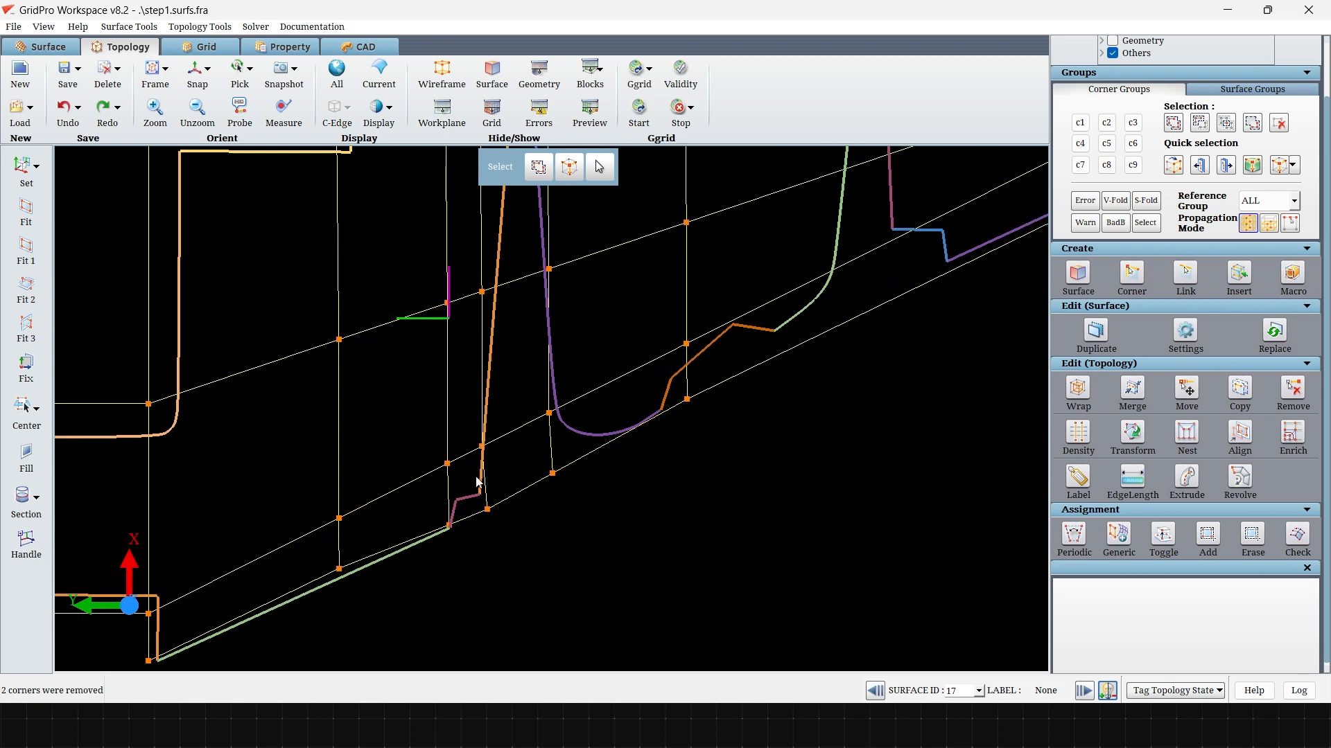
drag(487, 416, 494, 444)
drag(521, 401, 517, 436)
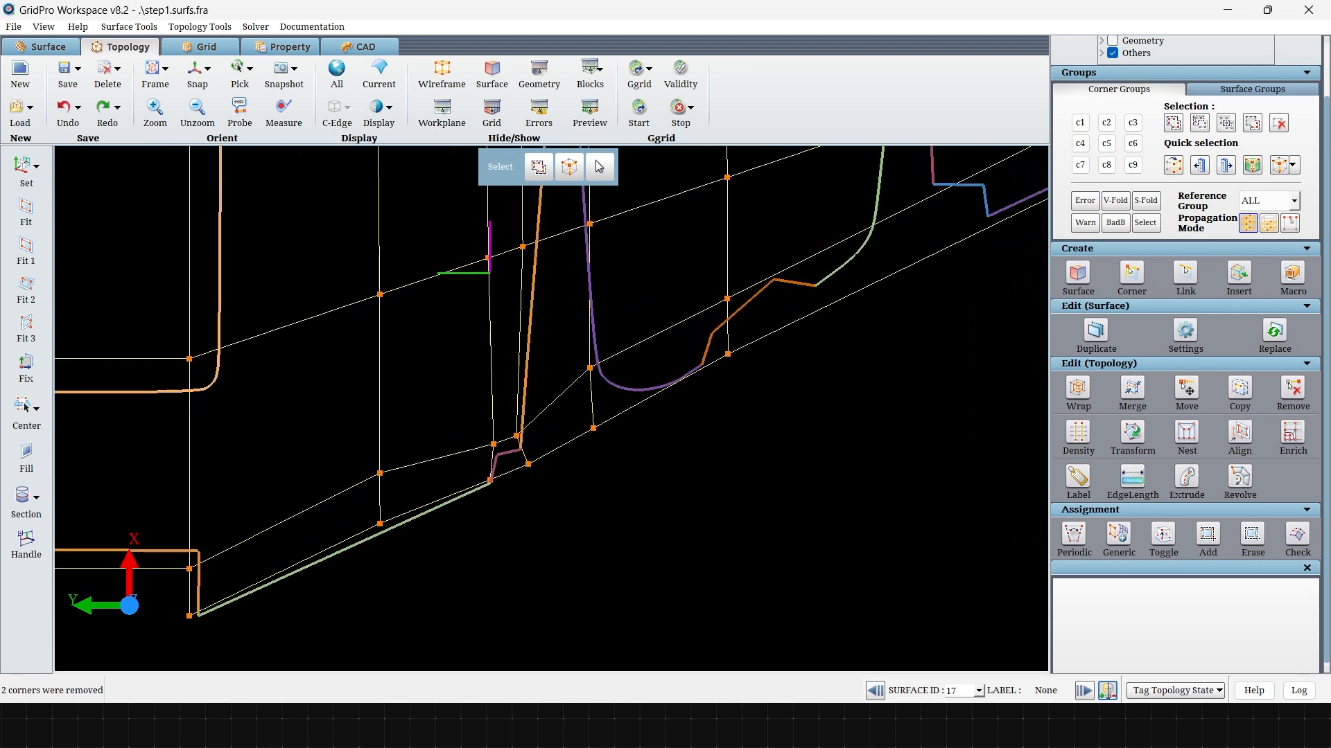
middle_drag(537, 466, 532, 474)
drag(524, 472, 506, 463)
key(Delete)
middle_drag(581, 419, 601, 650)
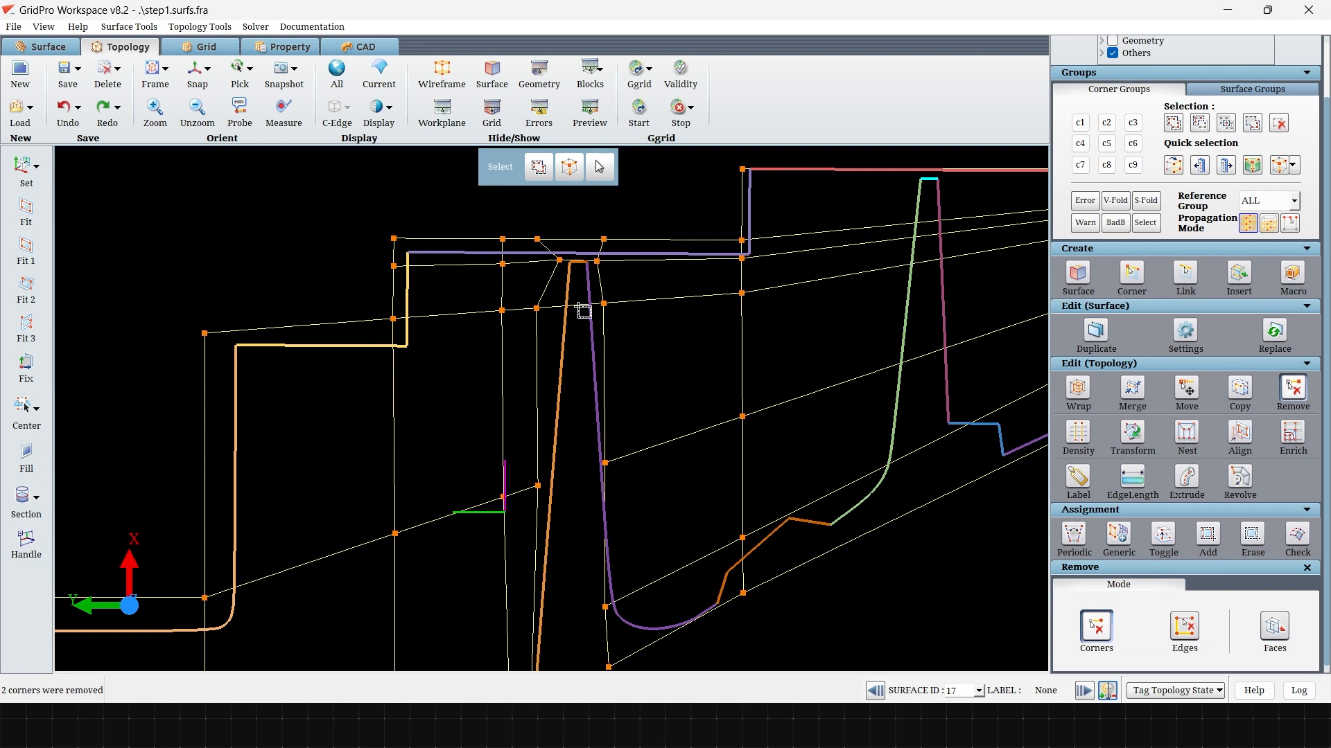
key(Escape)
Move the four side and casing corners around the first blade's tip close to the blade and the clearance gap.
middle_drag(548, 336, 549, 457)
scroll(547, 454, up, 4)
drag(528, 448, 573, 432)
drag(657, 438, 645, 434)
drag(530, 316, 570, 344)
drag(657, 317, 646, 344)
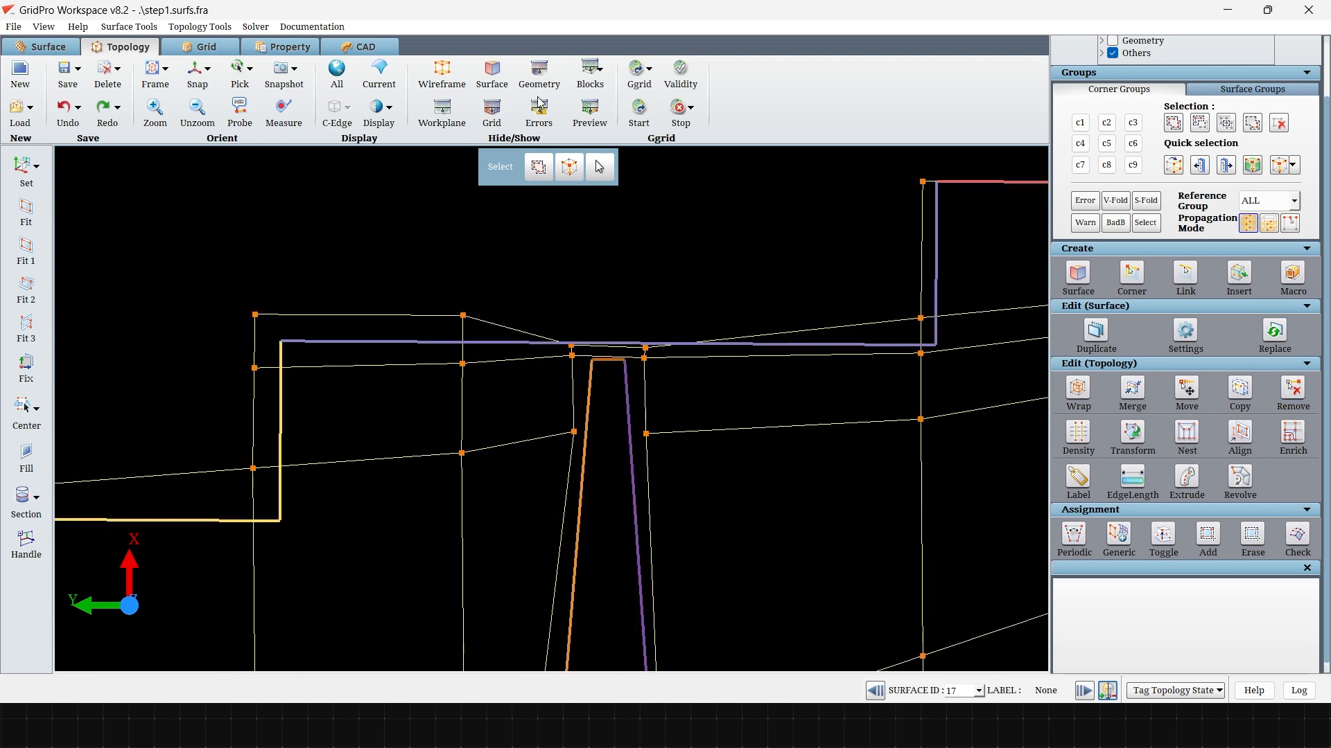
Preview the topology to check the block layout around the first blade.
click(586, 120)
scroll(609, 376, down, 8)
click(587, 115)
Fit the corners at the casing's upper riser and the adjoining ledge to the stepped profile.
scroll(679, 404, up, 4)
middle_drag(678, 404, 511, 410)
drag(794, 312, 816, 357)
scroll(816, 357, down, 4)
drag(674, 278, 687, 273)
drag(254, 456, 281, 496)
Move the corners along the lowest casing ledge and the long channel's walls onto the profile.
middle_drag(254, 468, 360, 456)
drag(361, 381, 381, 357)
drag(136, 461, 173, 476)
scroll(192, 501, down, 3)
middle_drag(242, 562, 243, 479)
drag(317, 540, 340, 567)
scroll(333, 567, down, 3)
drag(173, 483, 173, 499)
Insert vertical sheets along both sides of the second blade and at the hub lip behind it.
middle_drag(823, 469, 705, 506)
scroll(706, 506, up, 6)
key(i)
click(616, 324)
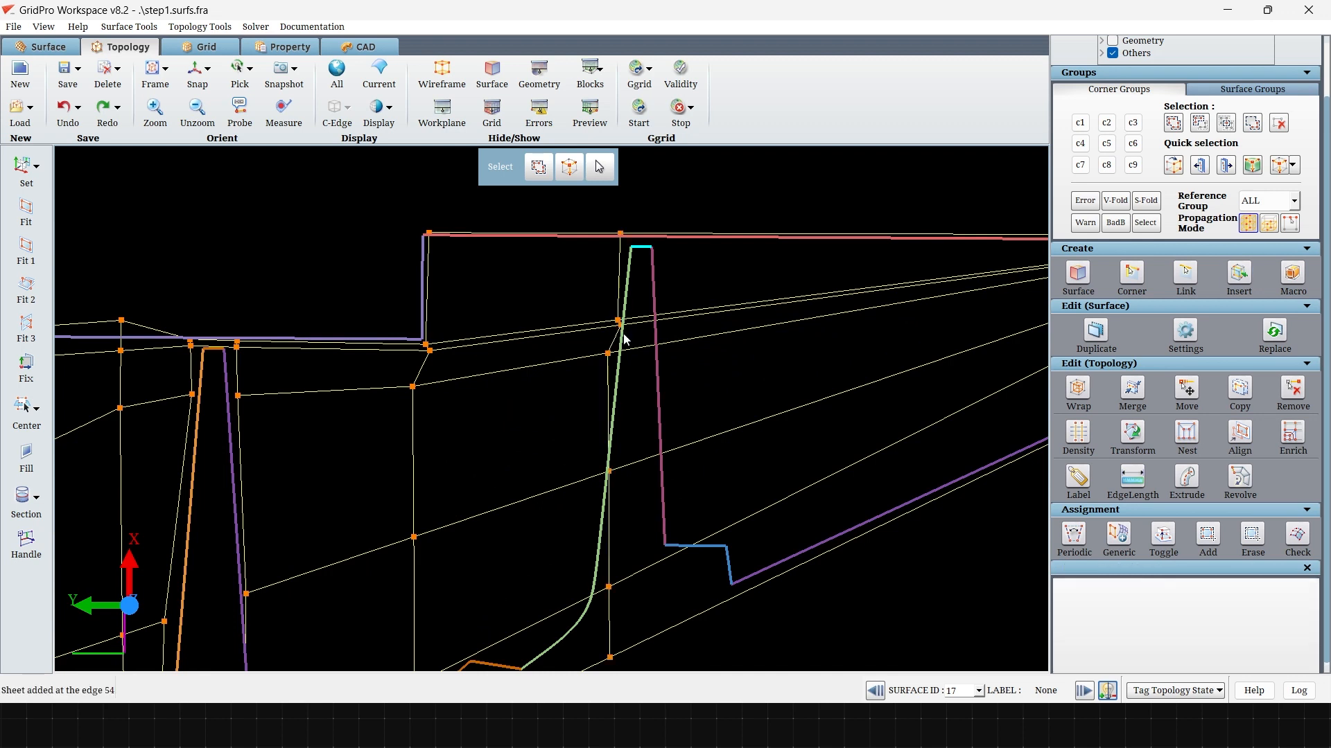
key(i)
click(664, 318)
key(i)
click(736, 525)
Move the rear root corner of the second blade onto the profile, then remove the corners below it and the links crossing the blade.
drag(656, 562, 668, 539)
middle_drag(746, 613, 780, 553)
key(r)
drag(722, 589, 676, 538)
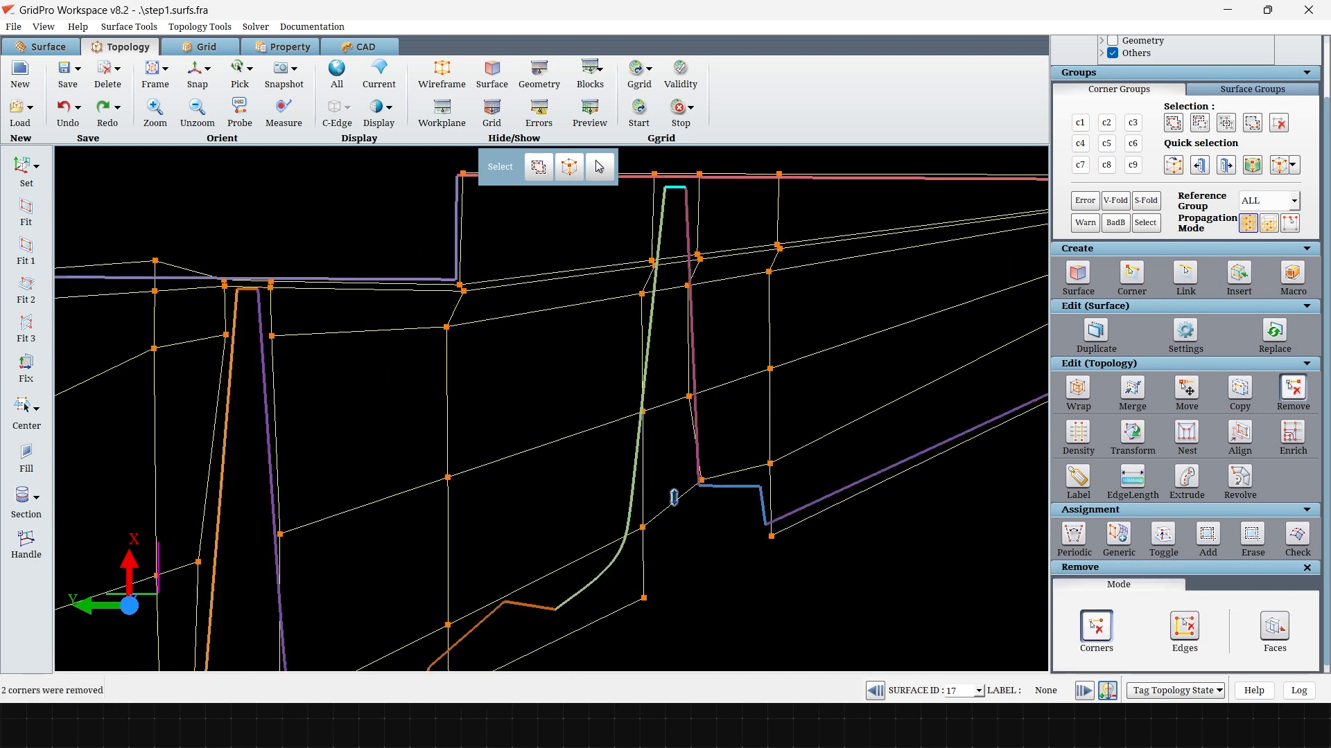
key(ctrl+z)
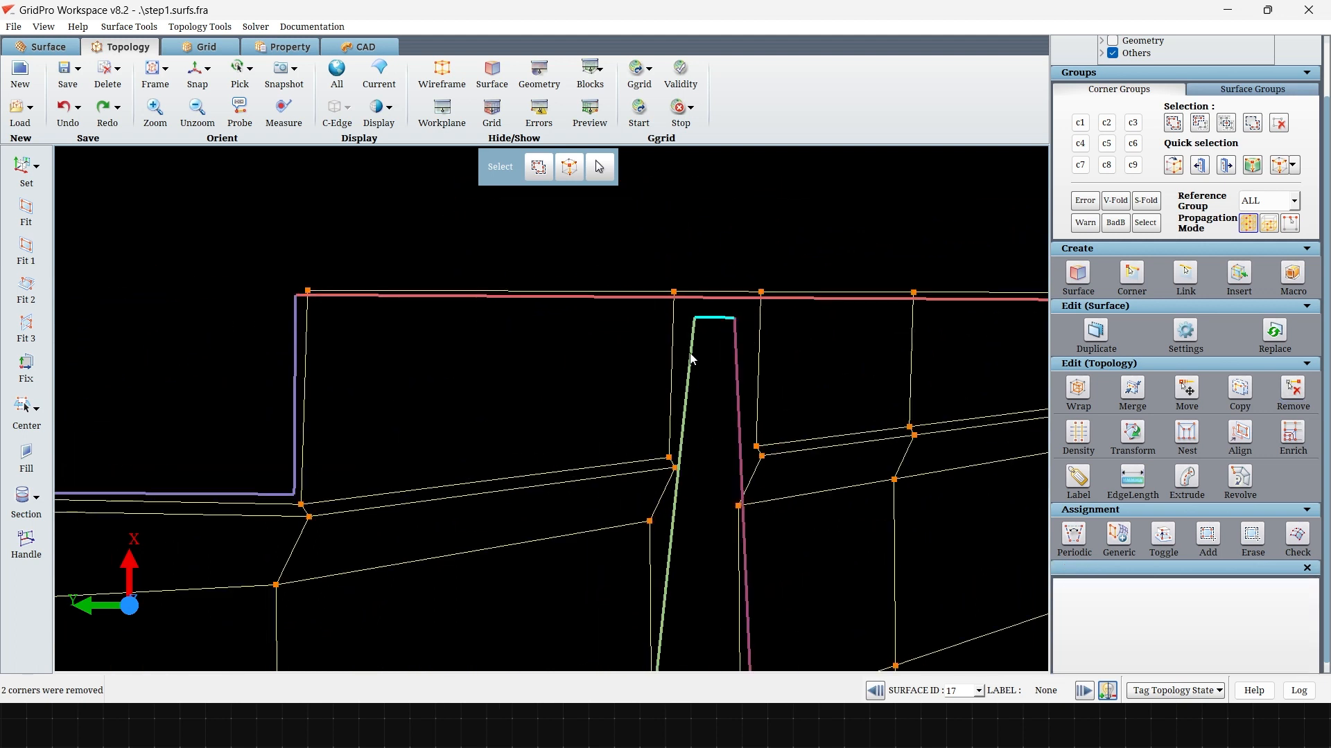
Insert a horizontal sheet at the second blade's tip and remove the link running beneath the blade to the hub lip.
key(i)
click(762, 316)
key(r)
click(704, 454)
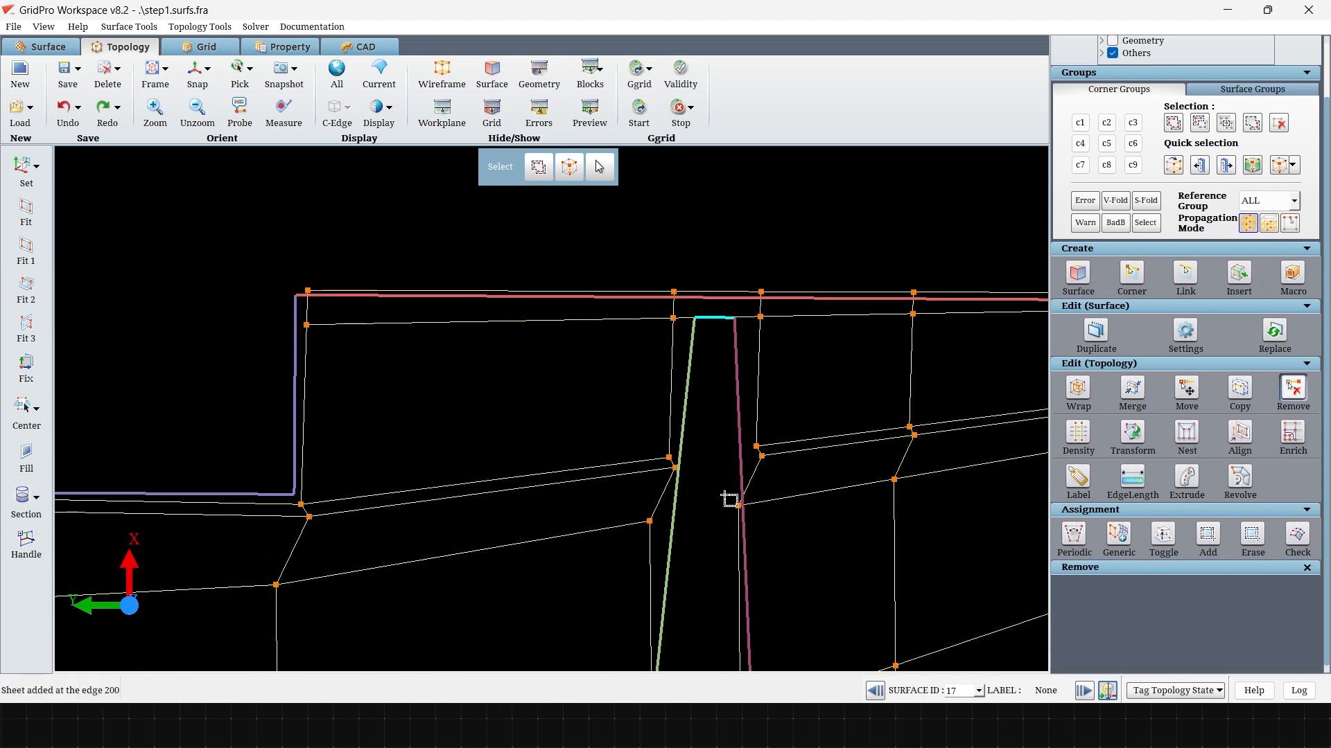
scroll(669, 610, down, 4)
middle_drag(666, 623, 587, 478)
scroll(603, 492, down, 2)
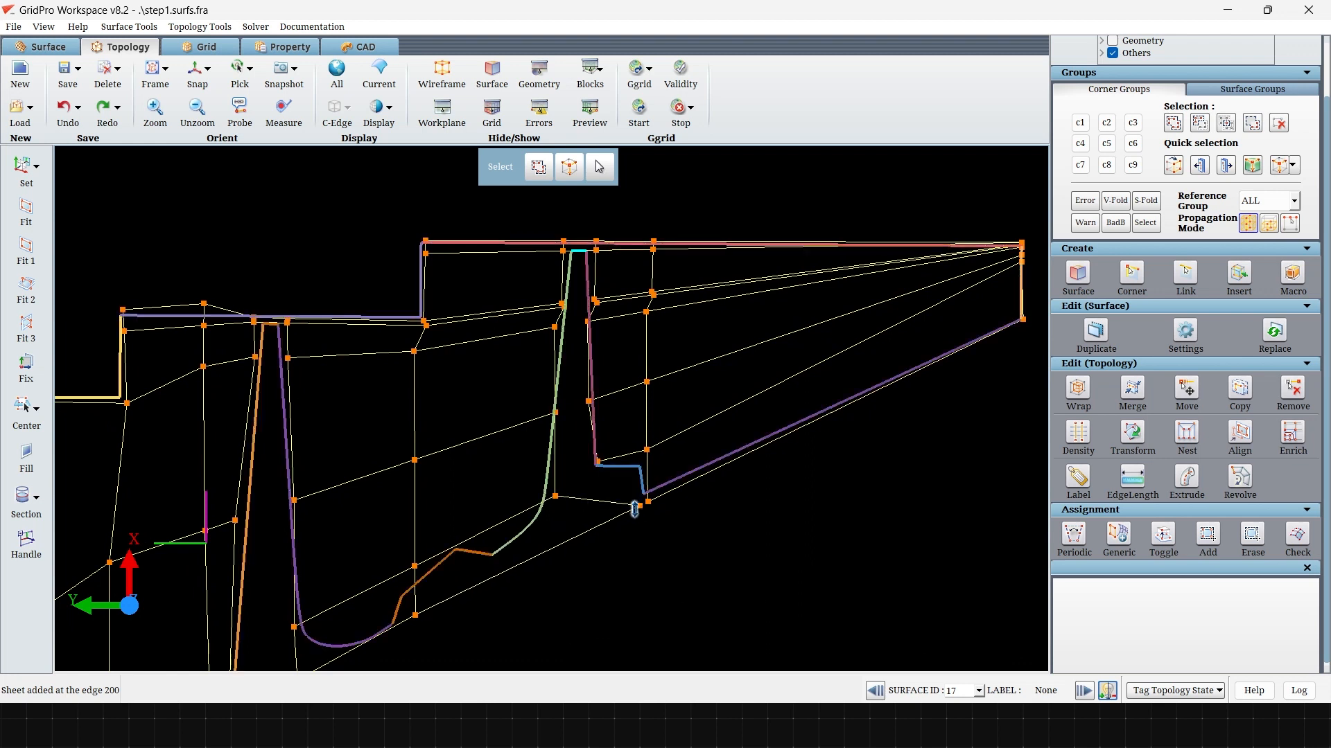
key(ctrl+z)
Insert sheets at the hub bump between the two blades and start fitting the corners to the second blade's root curve.
key(i)
click(627, 492)
key(i)
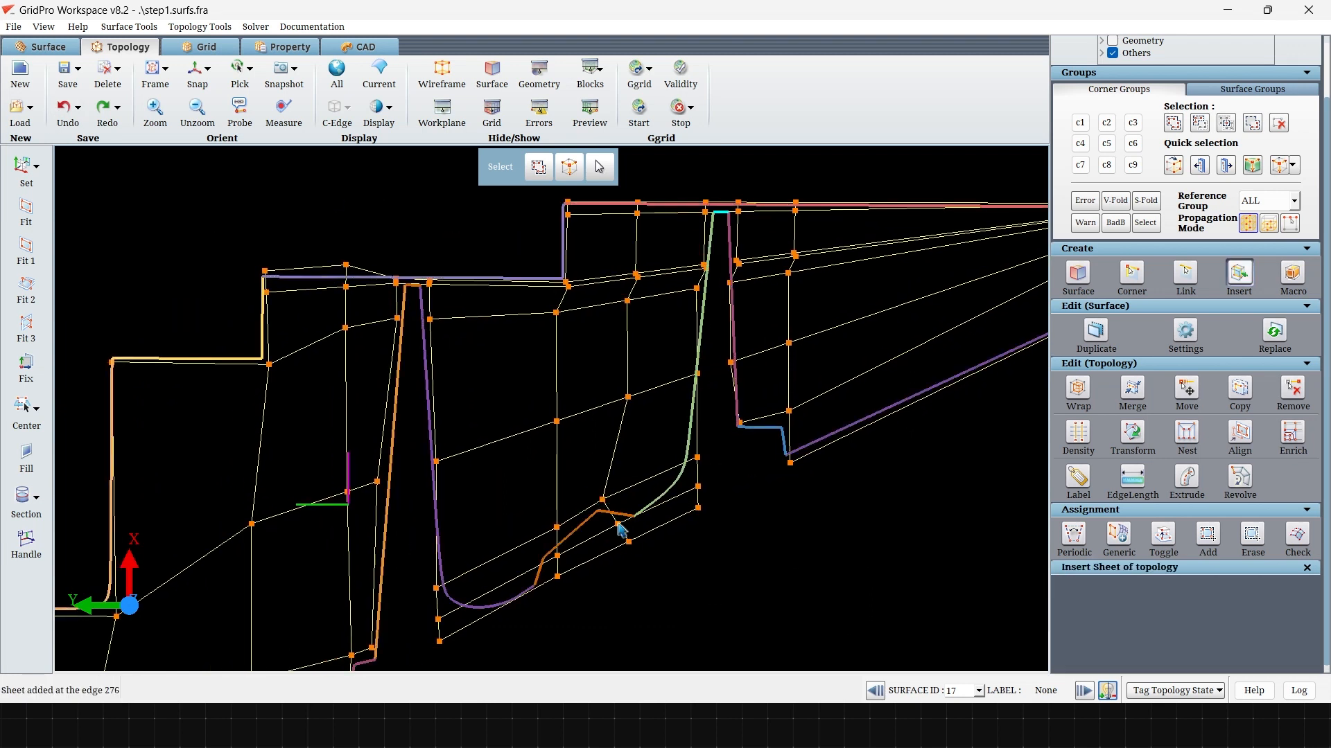
click(616, 523)
middle_drag(633, 517, 731, 447)
drag(731, 447, 704, 472)
middle_drag(582, 563, 636, 496)
Insert another sheet beside the hub bump and align its corners with the sloped hub profile.
key(i)
click(621, 491)
drag(621, 491, 621, 505)
drag(622, 512, 628, 524)
drag(622, 466, 648, 455)
Remove the surplus corners below the hub between the blades and behind the second blade, keeping the wireframe along the profile.
key(r)
drag(673, 519, 632, 467)
key(r)
drag(646, 544, 621, 515)
key(r)
drag(568, 603, 525, 555)
key(r)
drag(826, 463, 777, 421)
mouse_move(703, 474)
mouse_down()
mouse_move(695, 456)
mouse_move(706, 455)
mouse_up()
key(r)
middle_drag(721, 480, 688, 544)
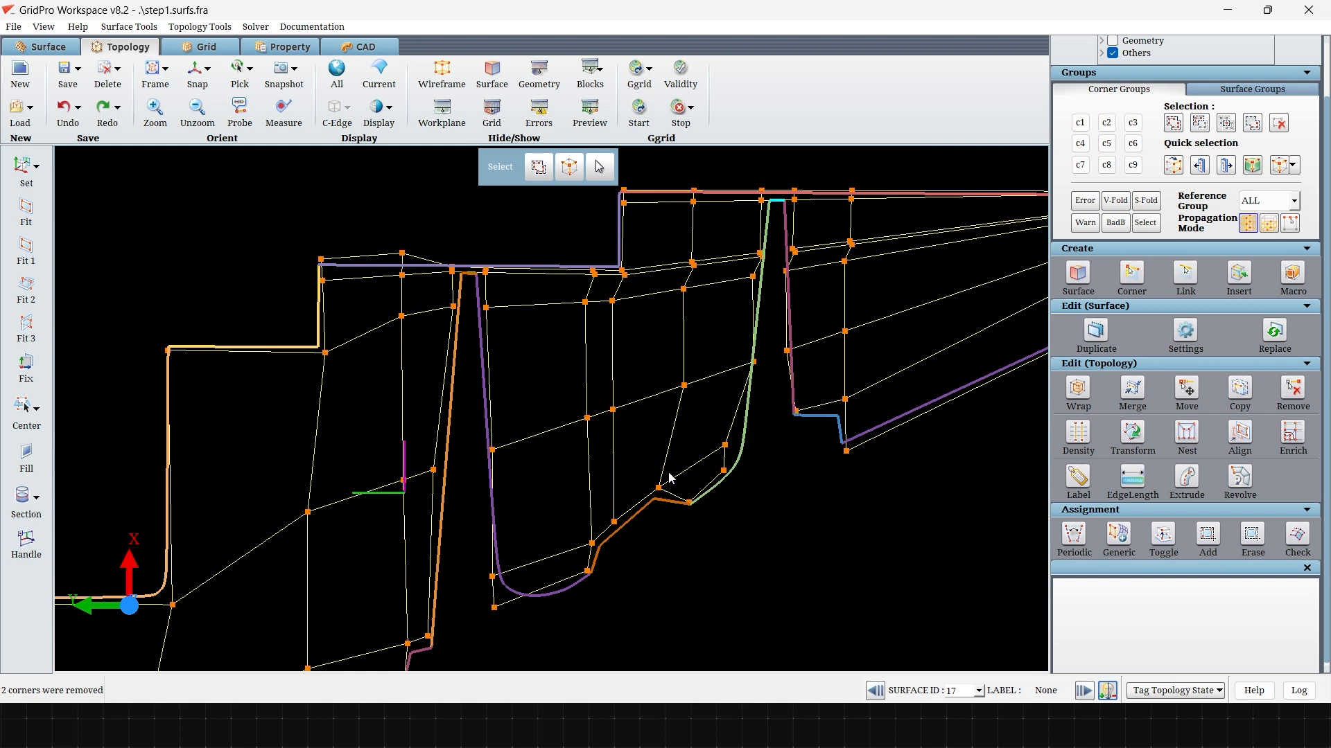
Shift the corners above the hub bump and along both sides of the second blade slightly away from the walls.
drag(660, 485, 675, 482)
middle_drag(757, 464, 683, 543)
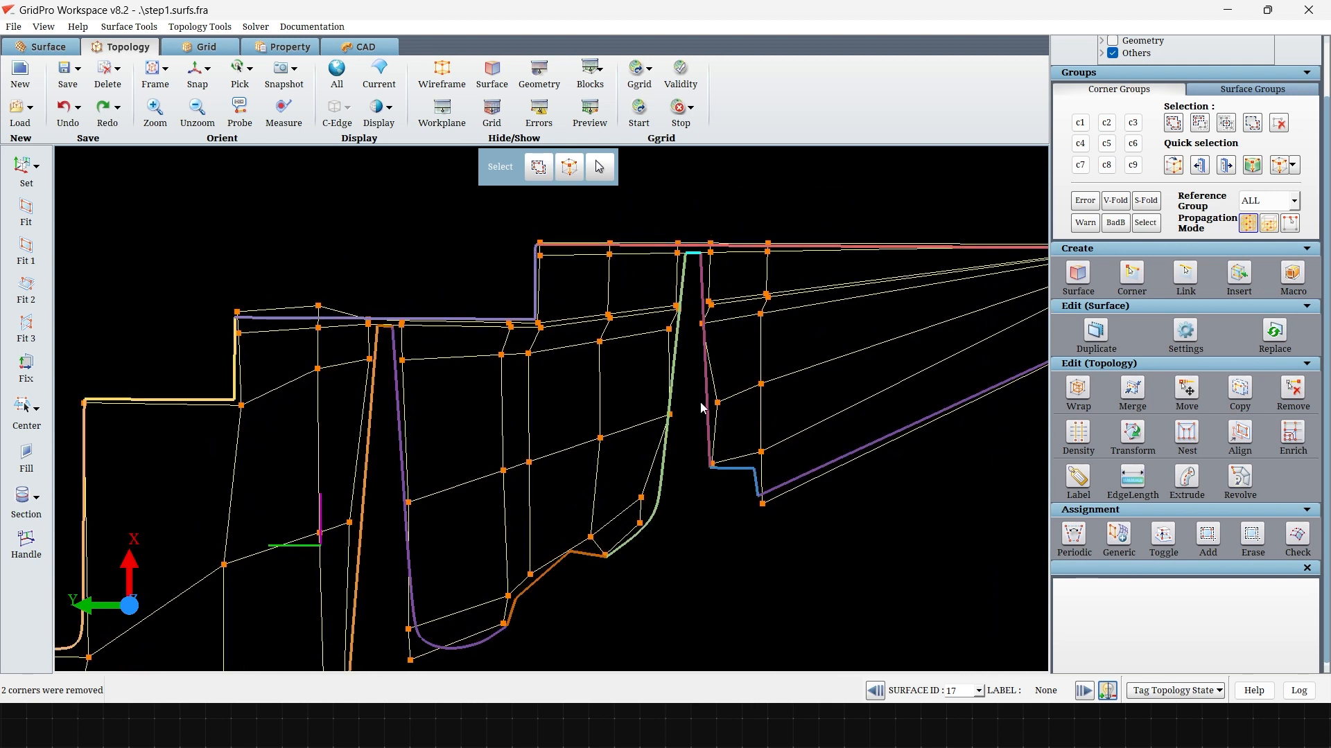
drag(668, 414, 661, 420)
middle_drag(688, 430, 667, 504)
drag(683, 398, 691, 402)
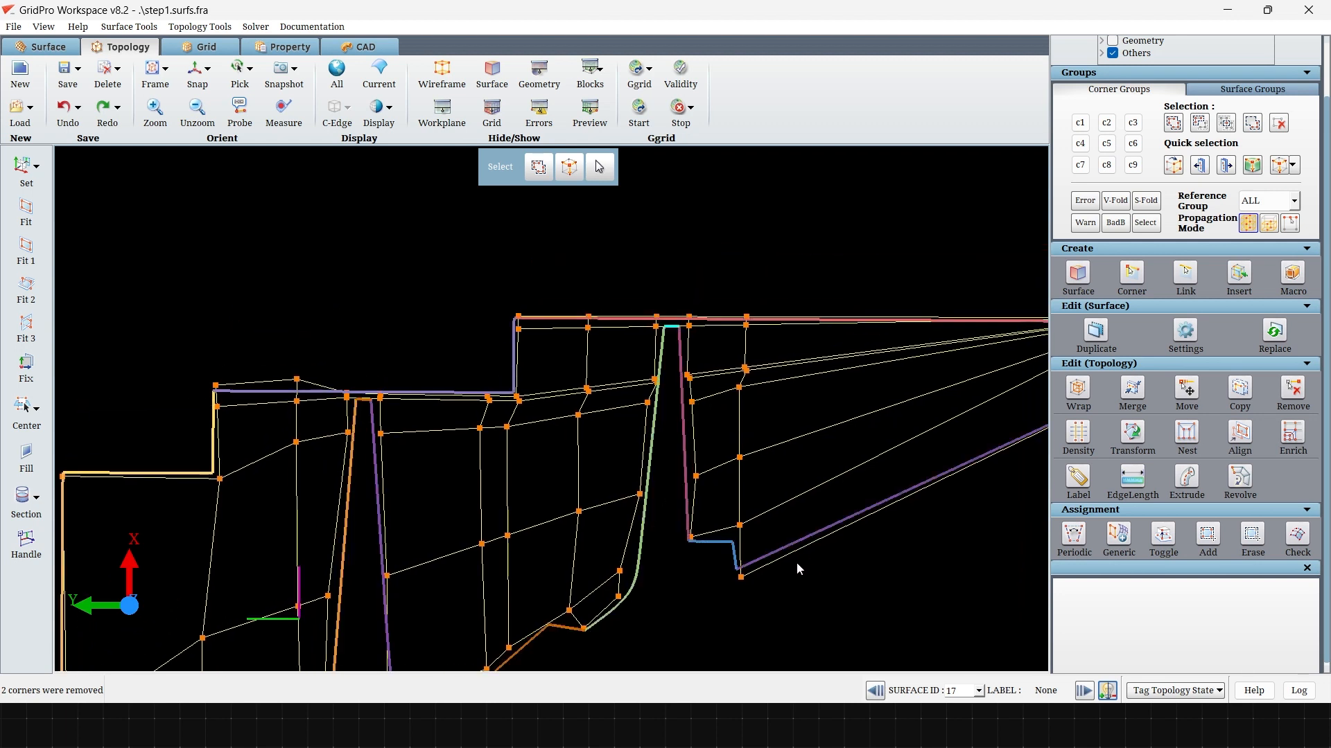
Spread the bunched corners along the short vertical end edge of the tapered region and preview the topology.
scroll(795, 570, down, 2)
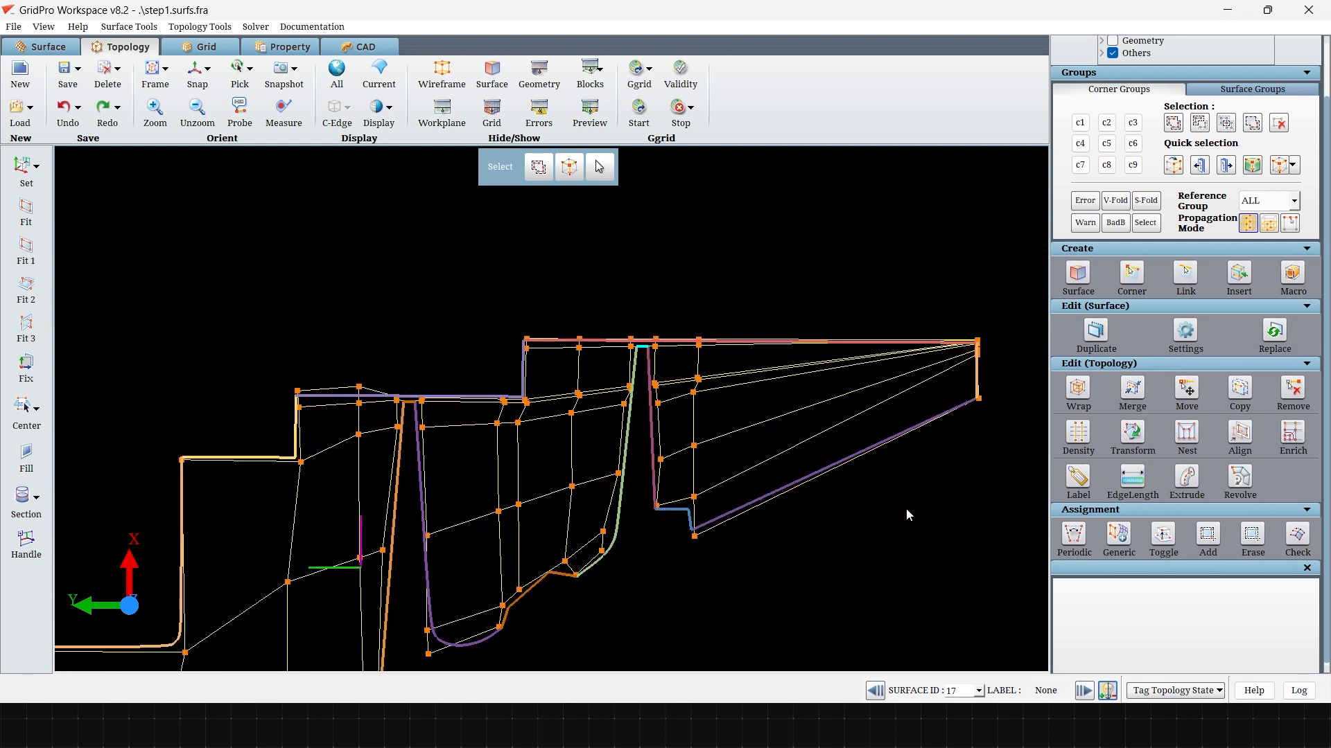
middle_drag(948, 498, 660, 572)
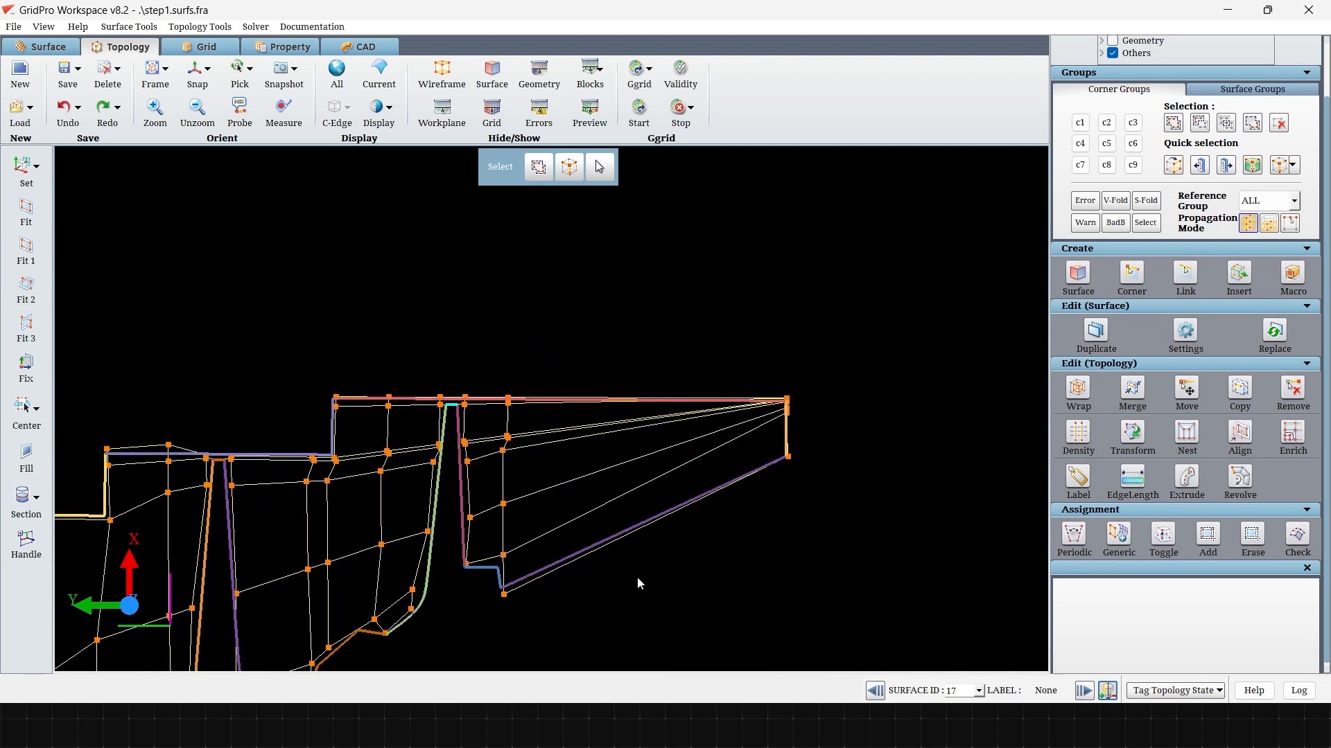
scroll(743, 512, up, 3)
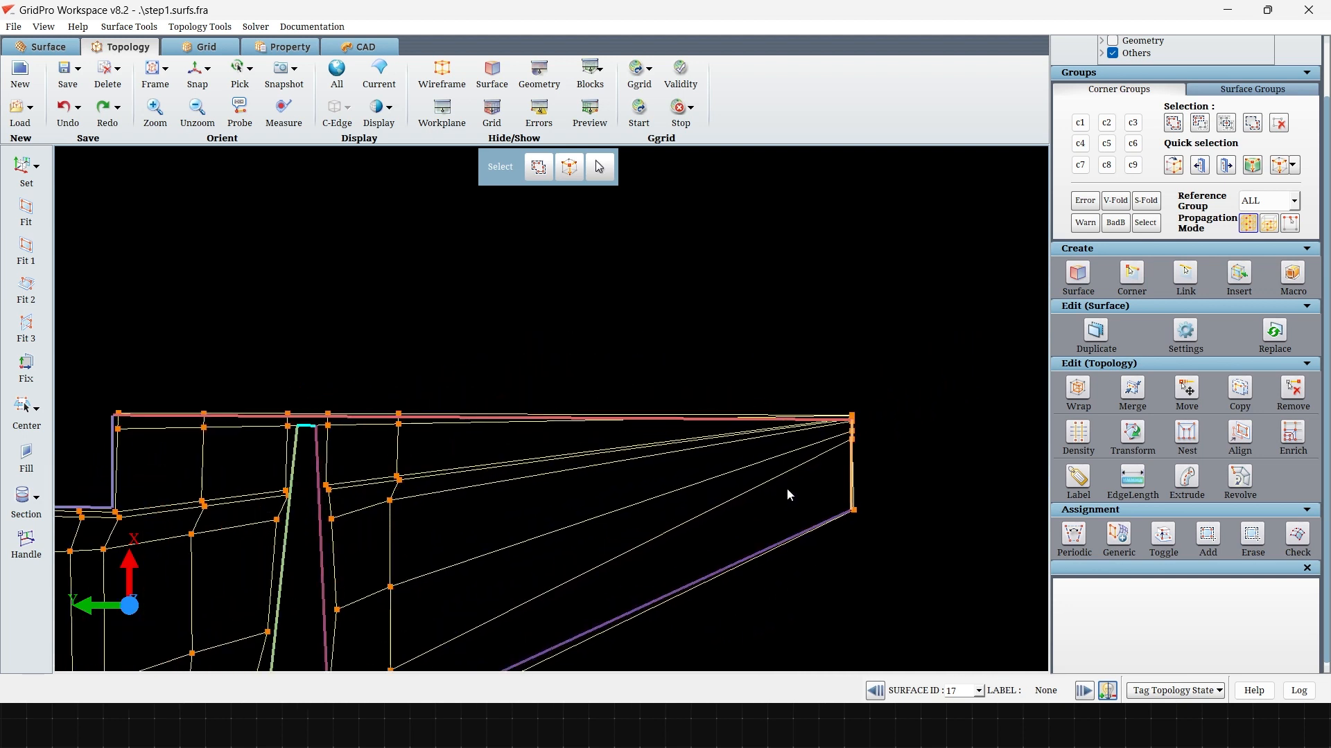
drag(908, 442, 905, 501)
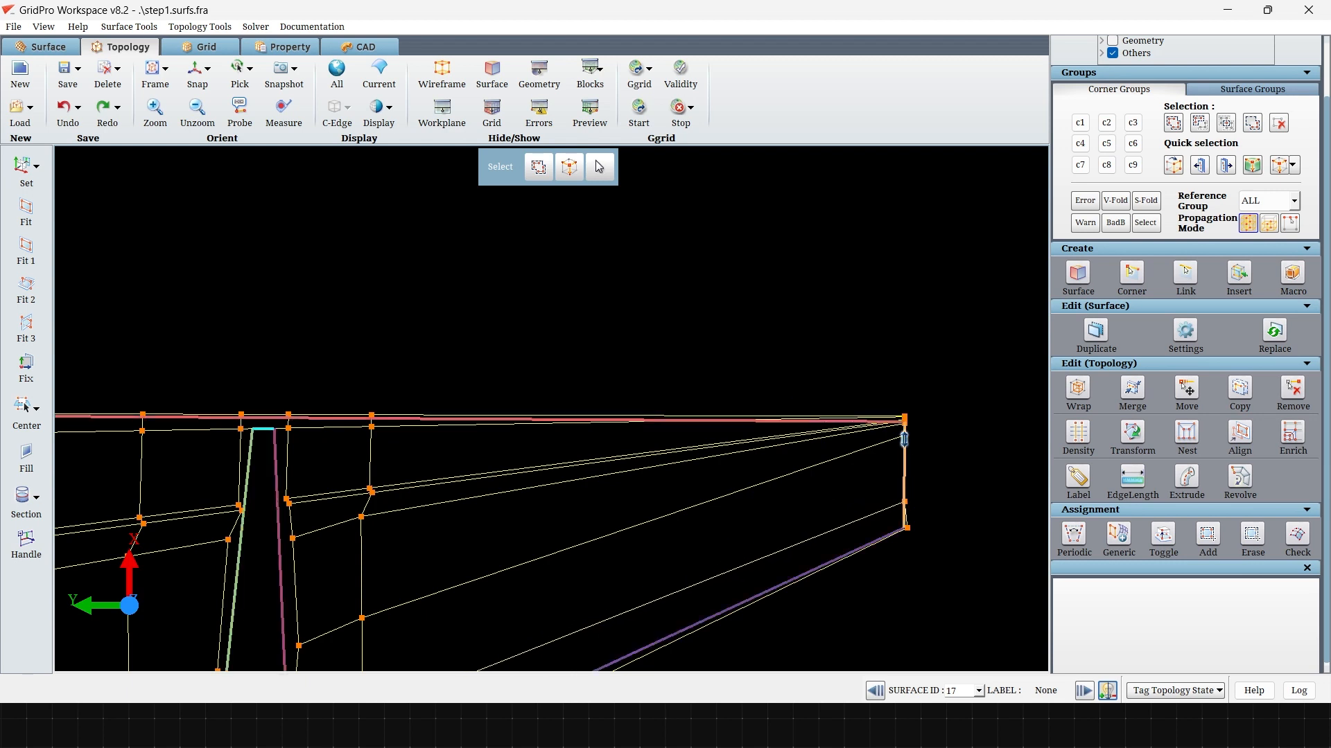
middle_drag(903, 435, 904, 449)
drag(905, 449, 906, 497)
click(906, 438)
mouse_move(908, 439)
mouse_down()
mouse_move(906, 472)
mouse_move(909, 423)
mouse_move(901, 475)
mouse_move(908, 448)
mouse_move(883, 440)
mouse_move(896, 422)
mouse_move(909, 422)
mouse_move(906, 449)
mouse_up()
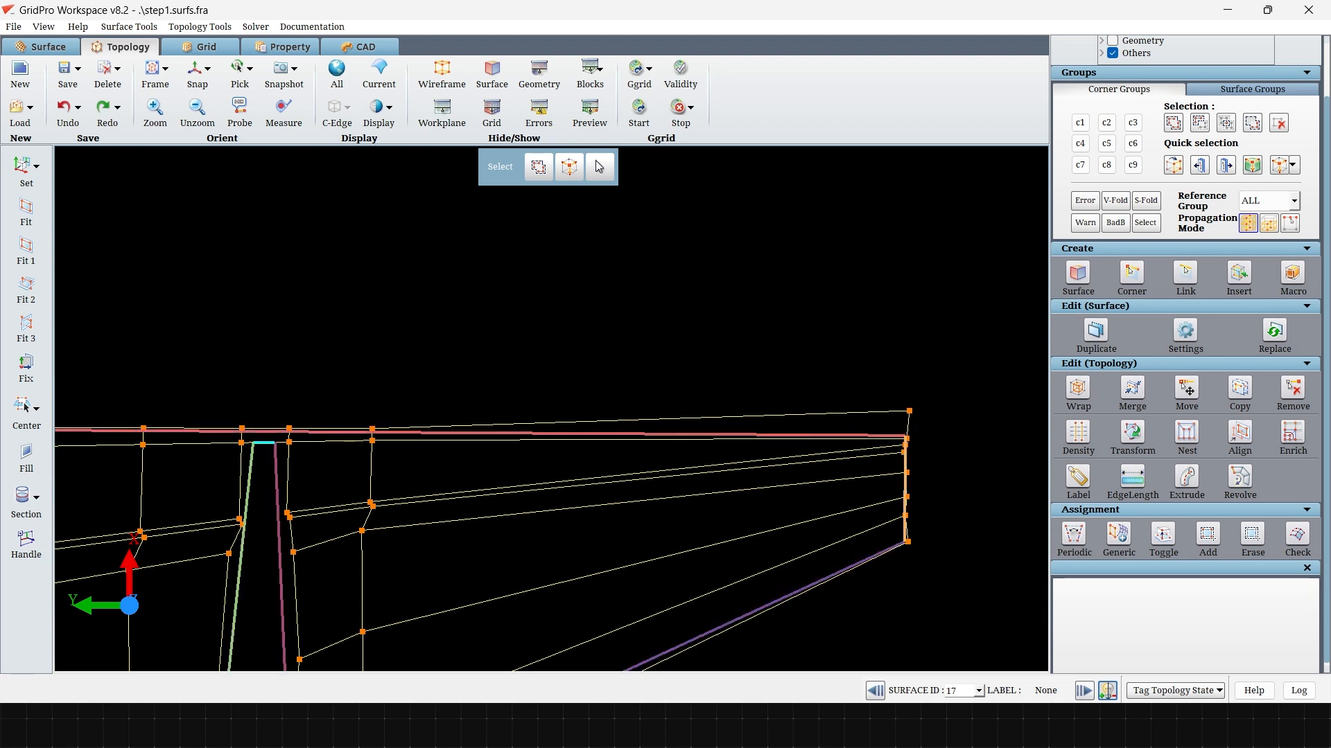
click(589, 111)
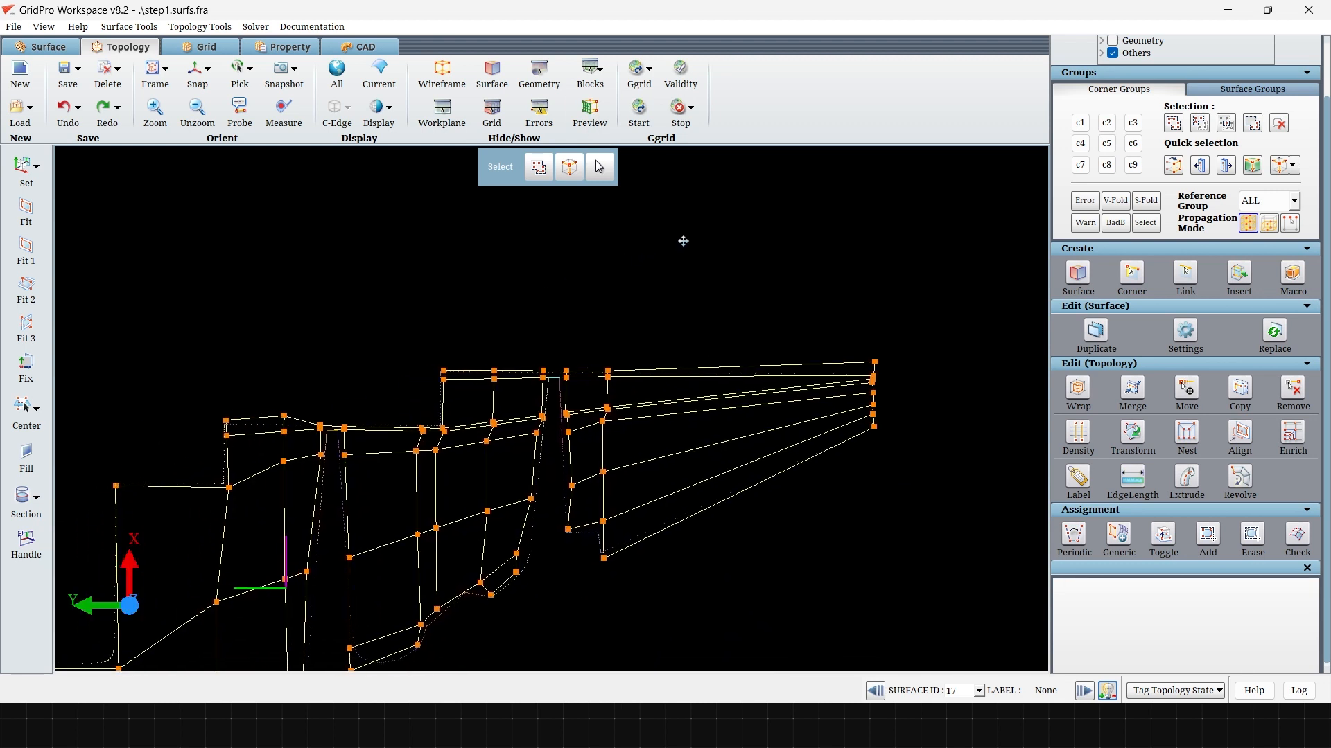
Move the corners along the inlet channel's lower wall and at its small step onto the wall profile.
click(599, 111)
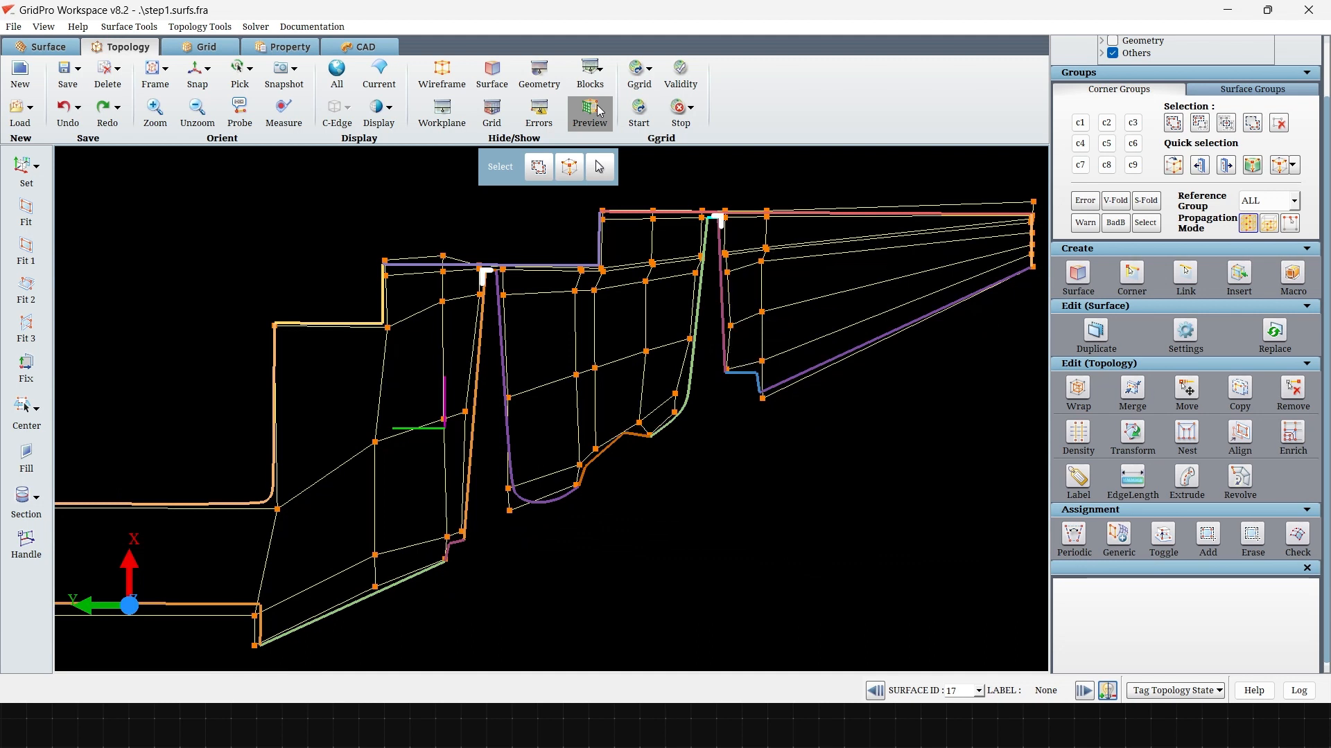
middle_drag(598, 584, 833, 523)
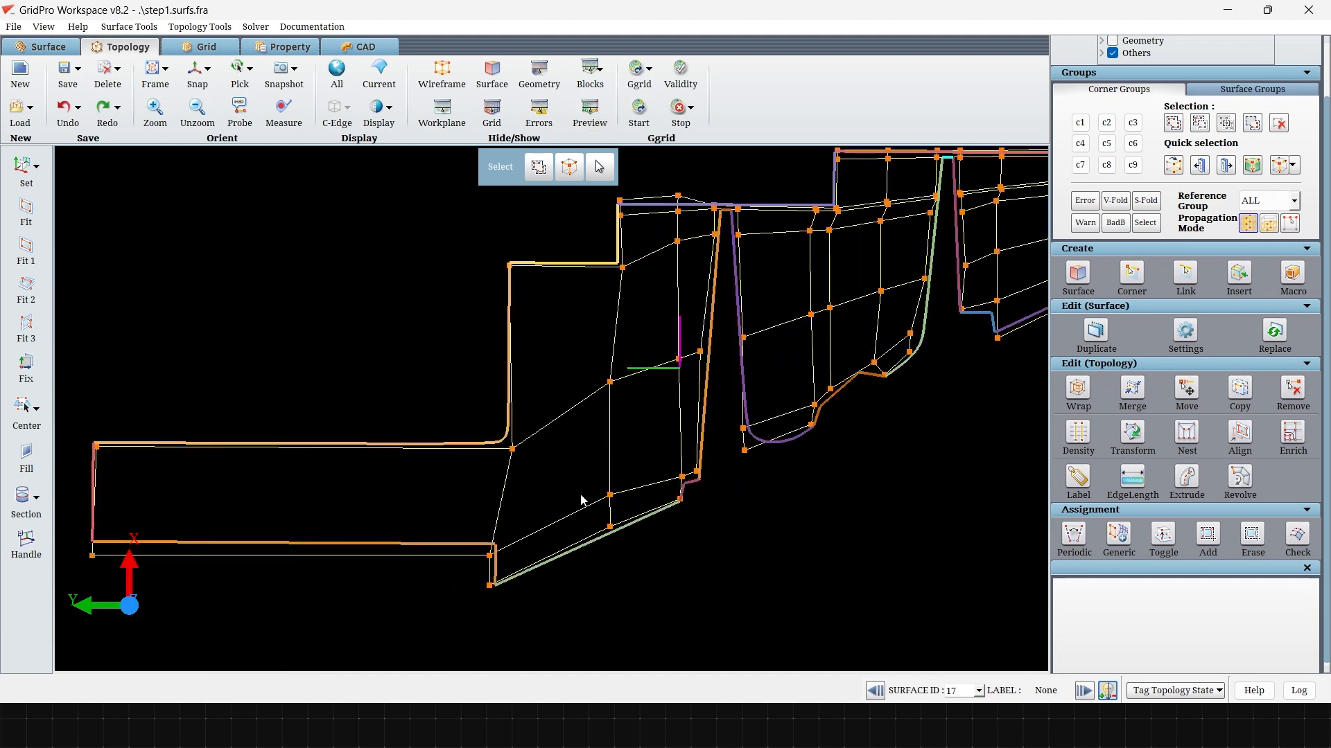
drag(489, 556, 499, 539)
drag(500, 581, 498, 580)
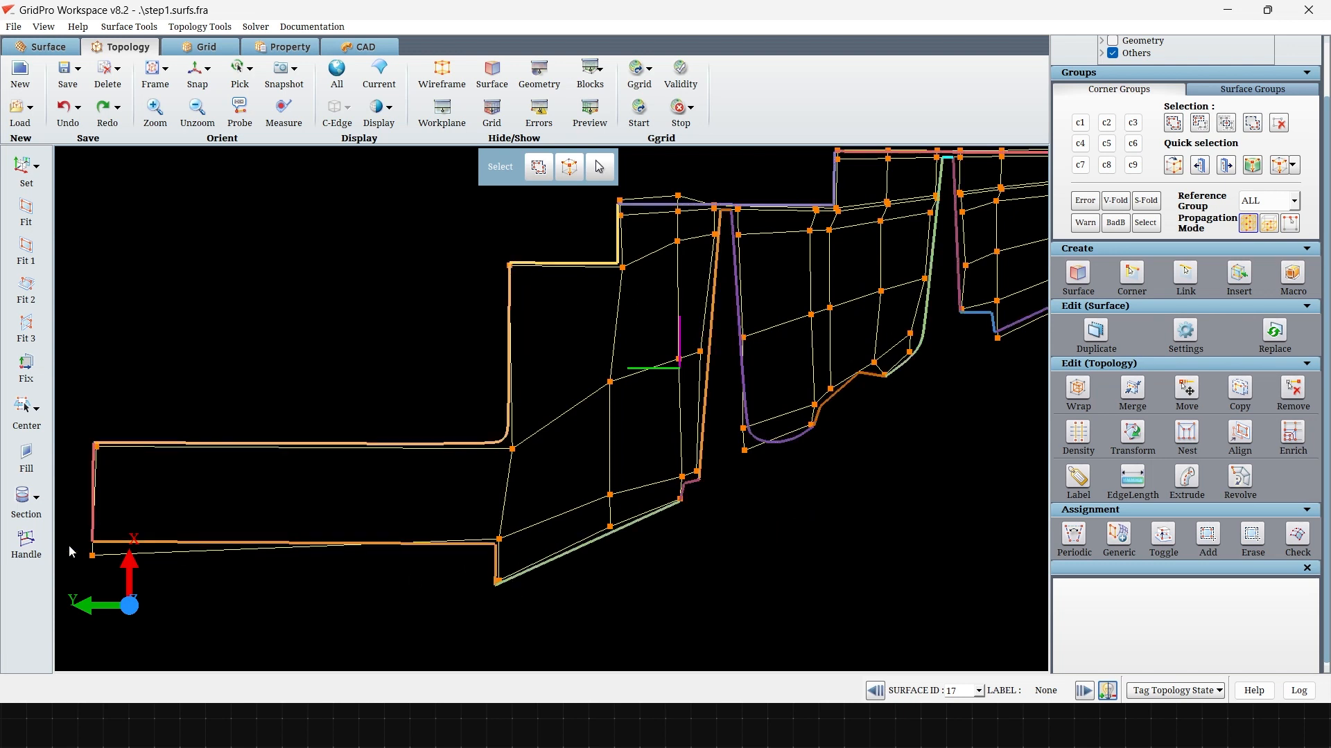
middle_drag(592, 542, 536, 535)
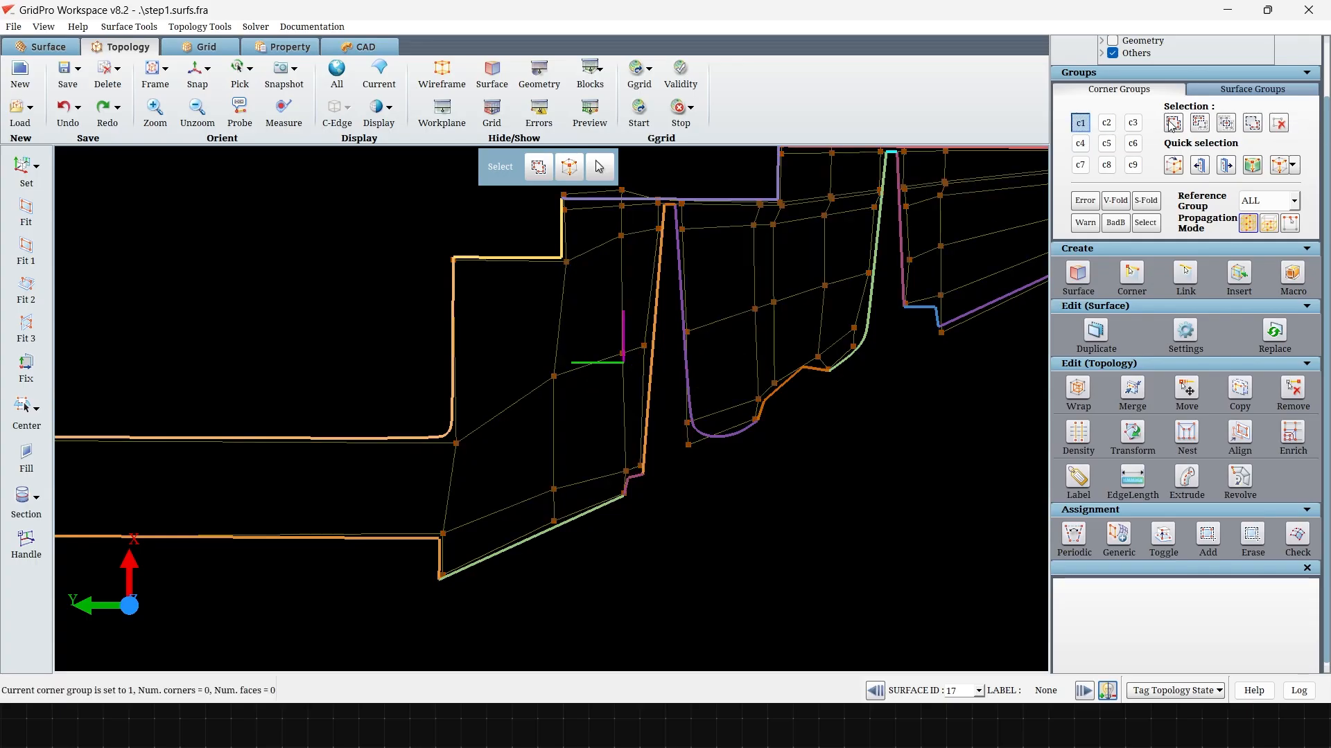
Group the hub corners before the first blade, between the blades and behind the second blade in corner group c1.
click(1169, 122)
scroll(614, 512, up, 5)
right_drag(748, 597, 651, 478)
middle_drag(840, 575, 548, 677)
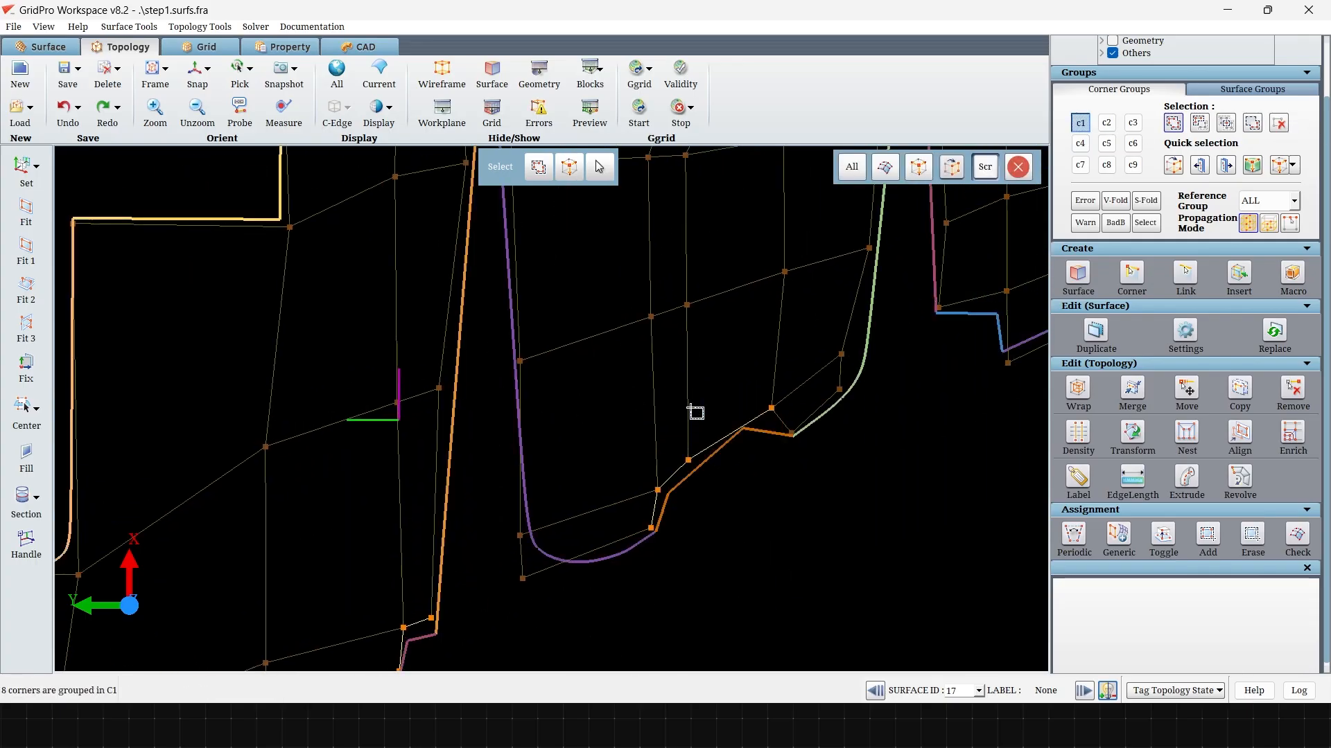
middle_drag(914, 443, 835, 493)
right_drag(825, 371, 918, 492)
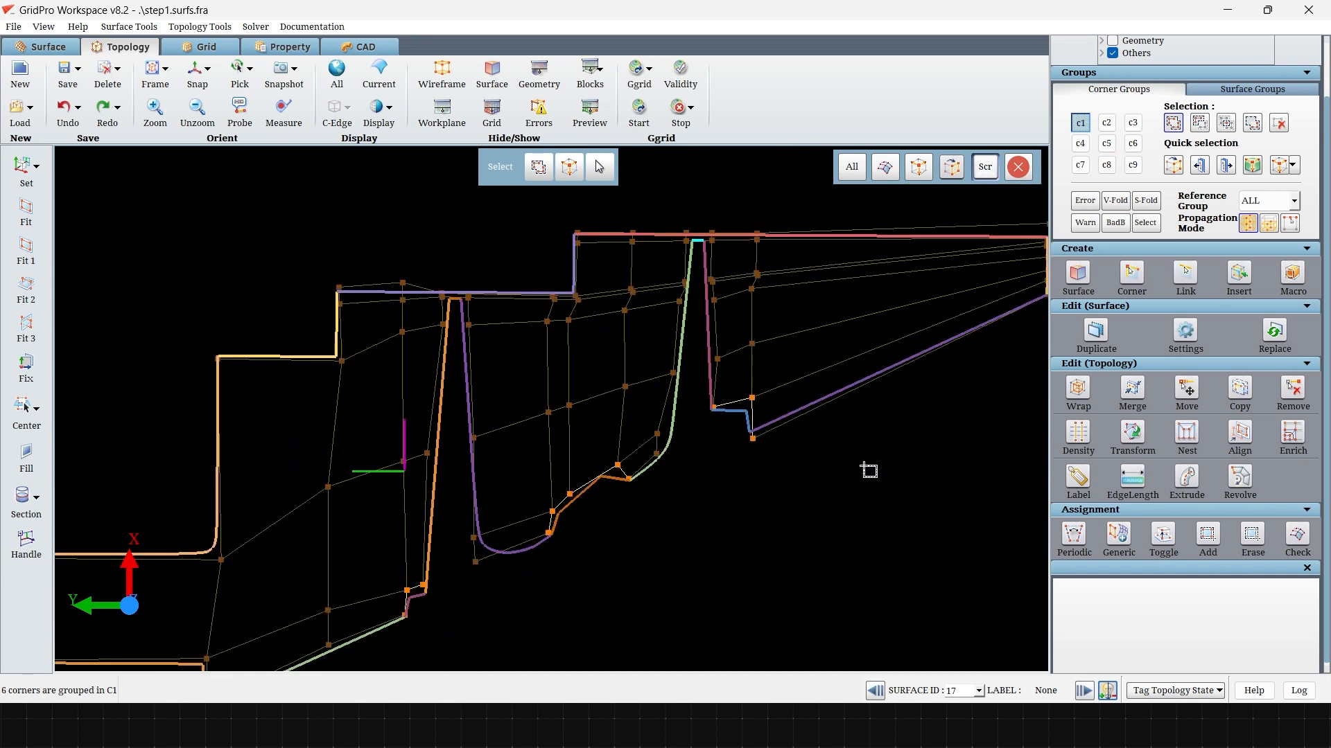
Add the corners of the inlet channel and the stepped casing wall to corner group c1.
scroll(861, 467, down, 1)
middle_drag(703, 559, 947, 484)
right_drag(75, 400, 562, 487)
right_drag(469, 235, 621, 304)
right_drag(591, 209, 627, 237)
middle_drag(886, 287, 646, 440)
scroll(582, 371, up, 2)
right_drag(558, 259, 616, 334)
scroll(551, 404, up, 1)
right_drag(655, 236, 797, 280)
right_drag(917, 285, 916, 287)
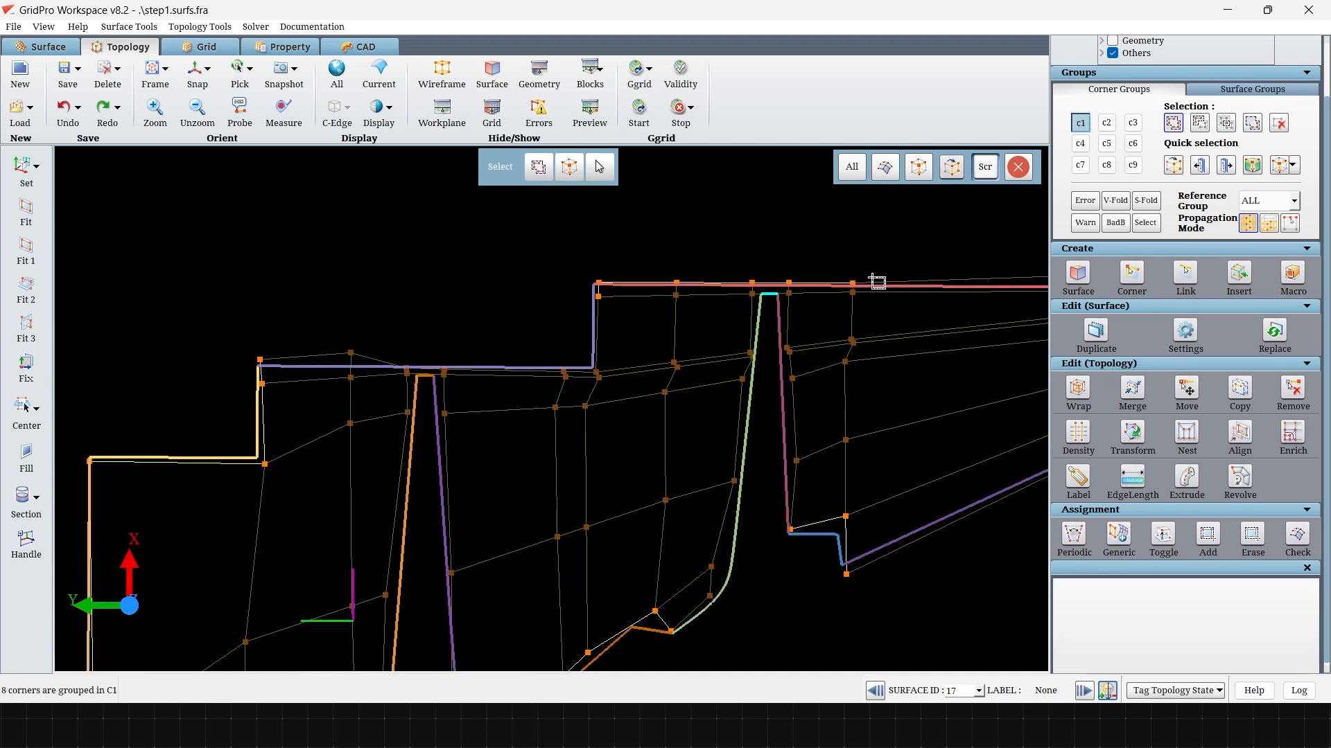
Exclude the casing corners above and behind the second blade from corner group c1.
middle_drag(876, 288, 878, 357)
scroll(666, 325, up, 3)
right_click(647, 323)
scroll(700, 397, down, 4)
middle_drag(825, 271, 614, 293)
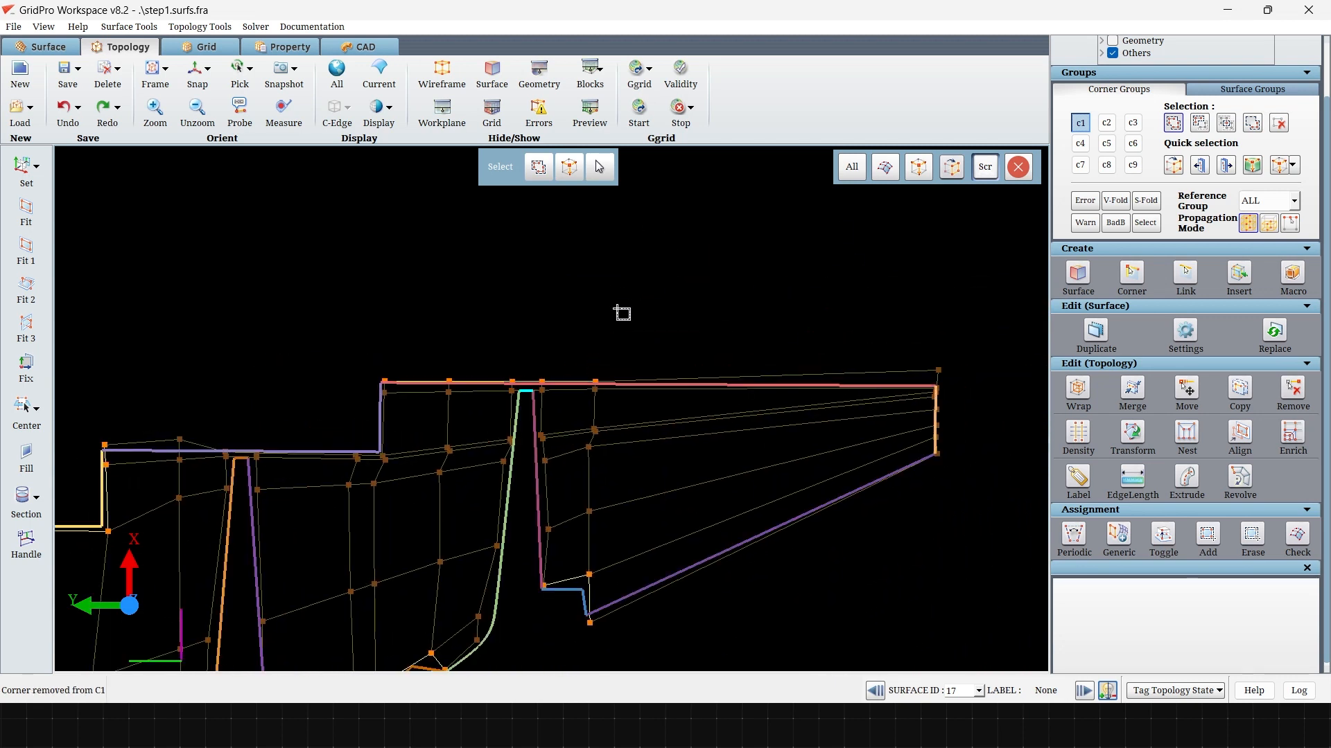
middle_drag(817, 311, 642, 306)
right_drag(686, 303, 593, 296)
middle_drag(598, 296, 946, 302)
click(1199, 122)
right_drag(535, 291, 816, 424)
scroll(774, 283, up, 3)
scroll(774, 283, down, 2)
scroll(775, 282, down, 3)
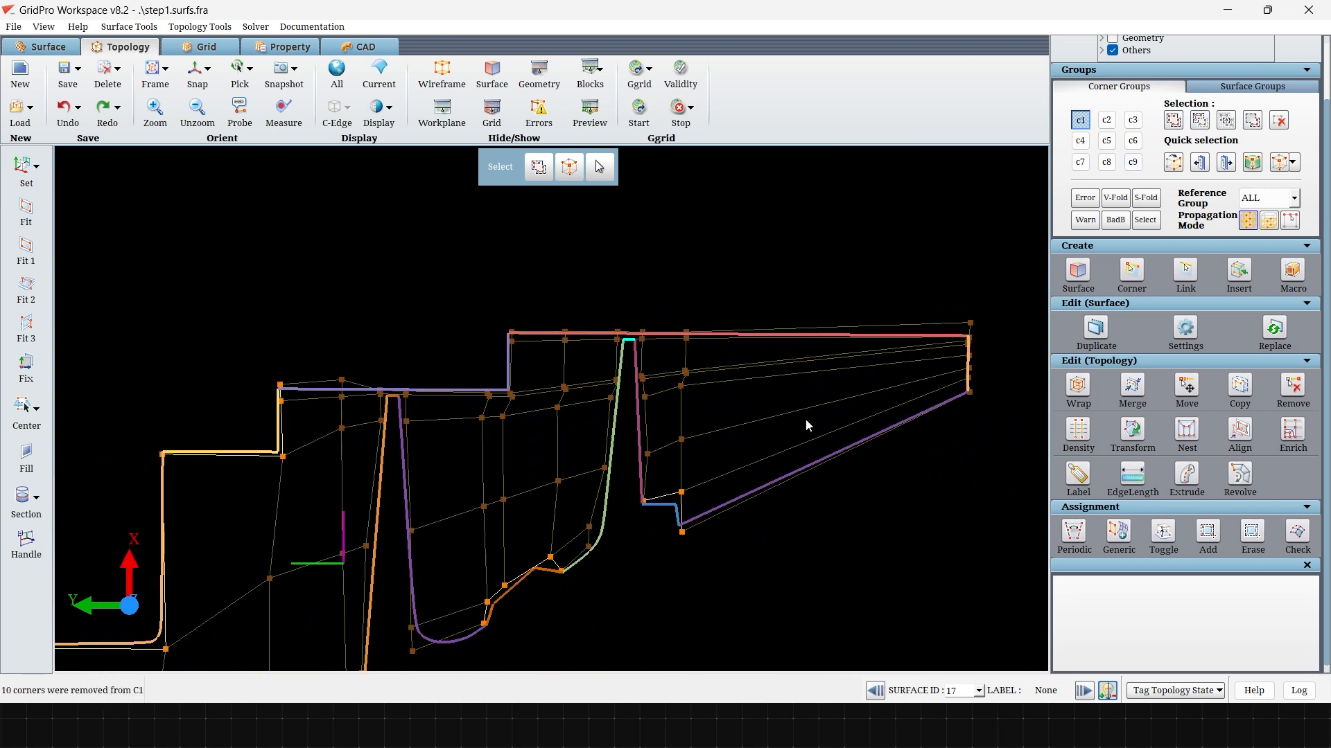
Make the first casing step's surface current and remove the surrounding casing step corners from corner group c1.
middle_drag(804, 563, 900, 488)
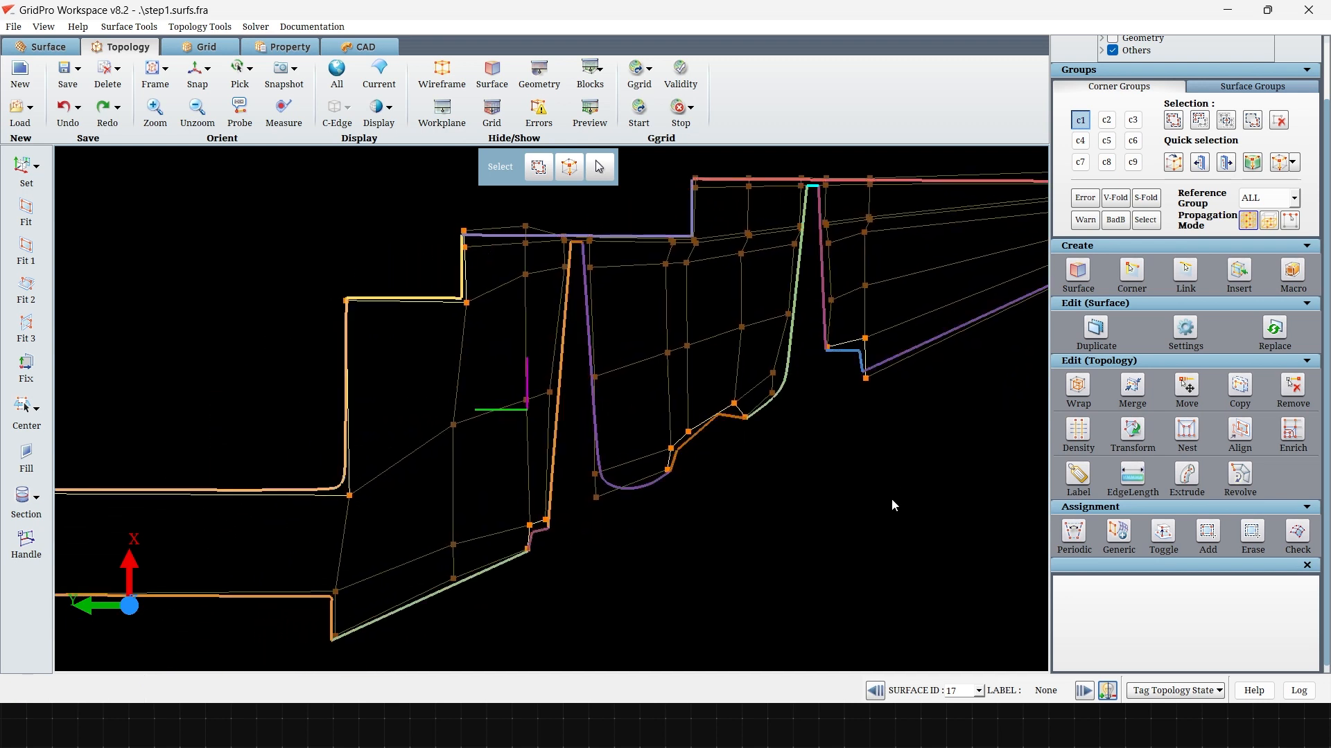
middle_drag(417, 300, 514, 351)
click(558, 348)
scroll(537, 425, up, 2)
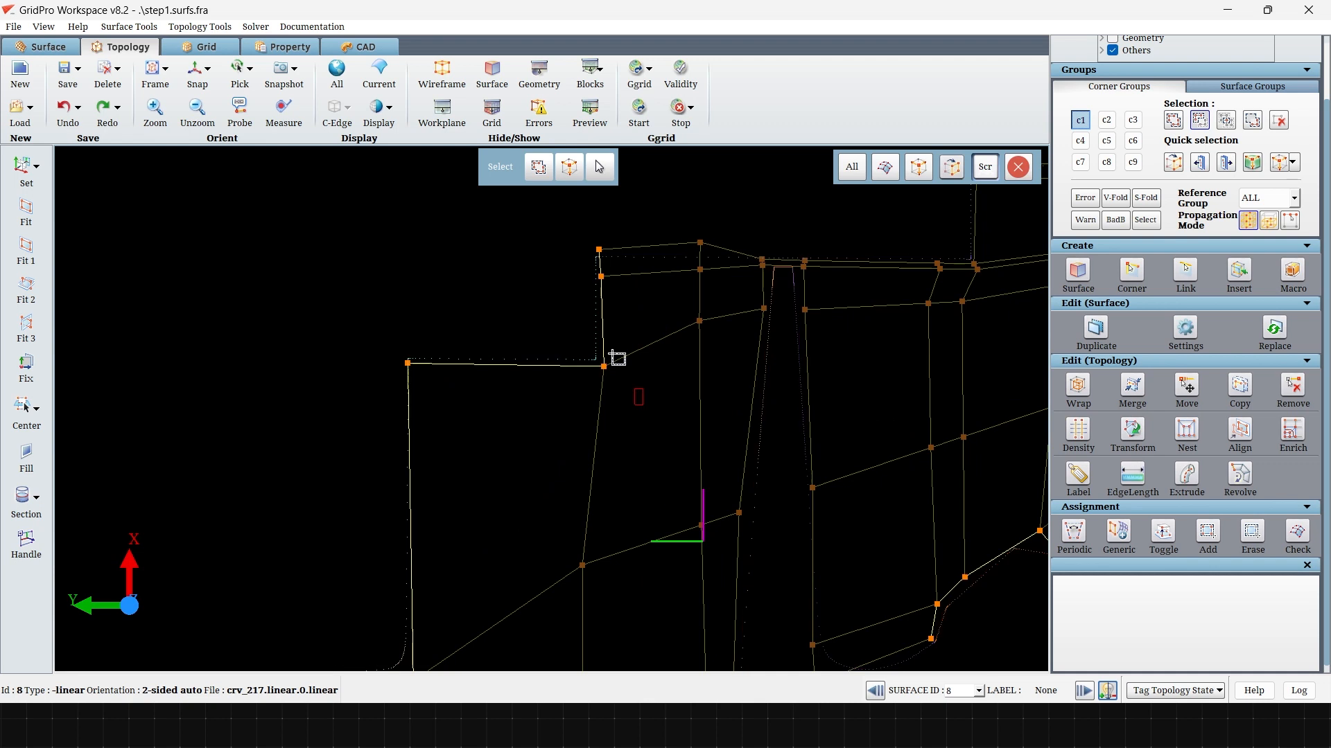
scroll(540, 357, down, 3)
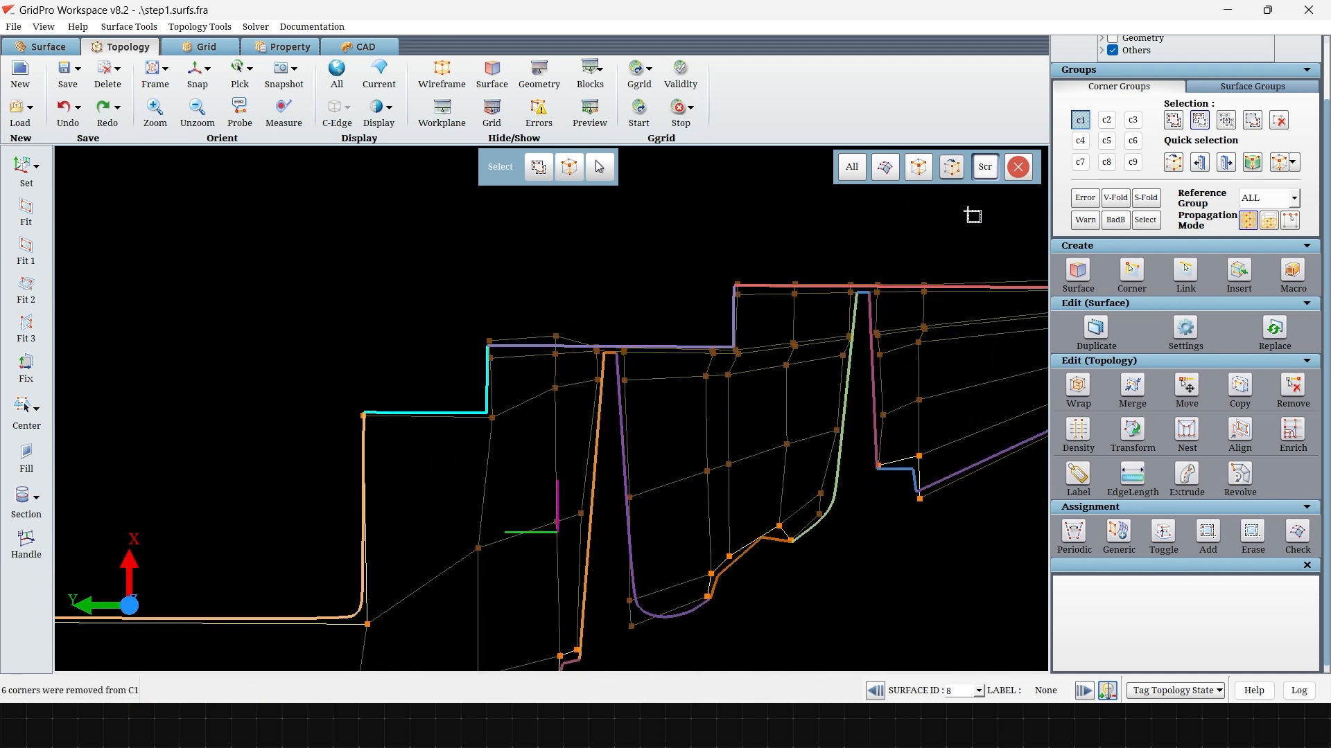
Regroup the corners along the casing wall over the first blade and at both casing steps in c1.
scroll(476, 298, up, 2)
right_drag(427, 259, 672, 319)
scroll(546, 411, up, 2)
right_drag(502, 303, 693, 390)
middle_drag(647, 363, 362, 410)
right_drag(513, 273, 692, 372)
middle_drag(692, 371, 784, 312)
scroll(784, 312, down, 10)
Wrap the boundary faces of the grouped hub and casing corners with a wrap position of 0.1 percent.
click(1078, 386)
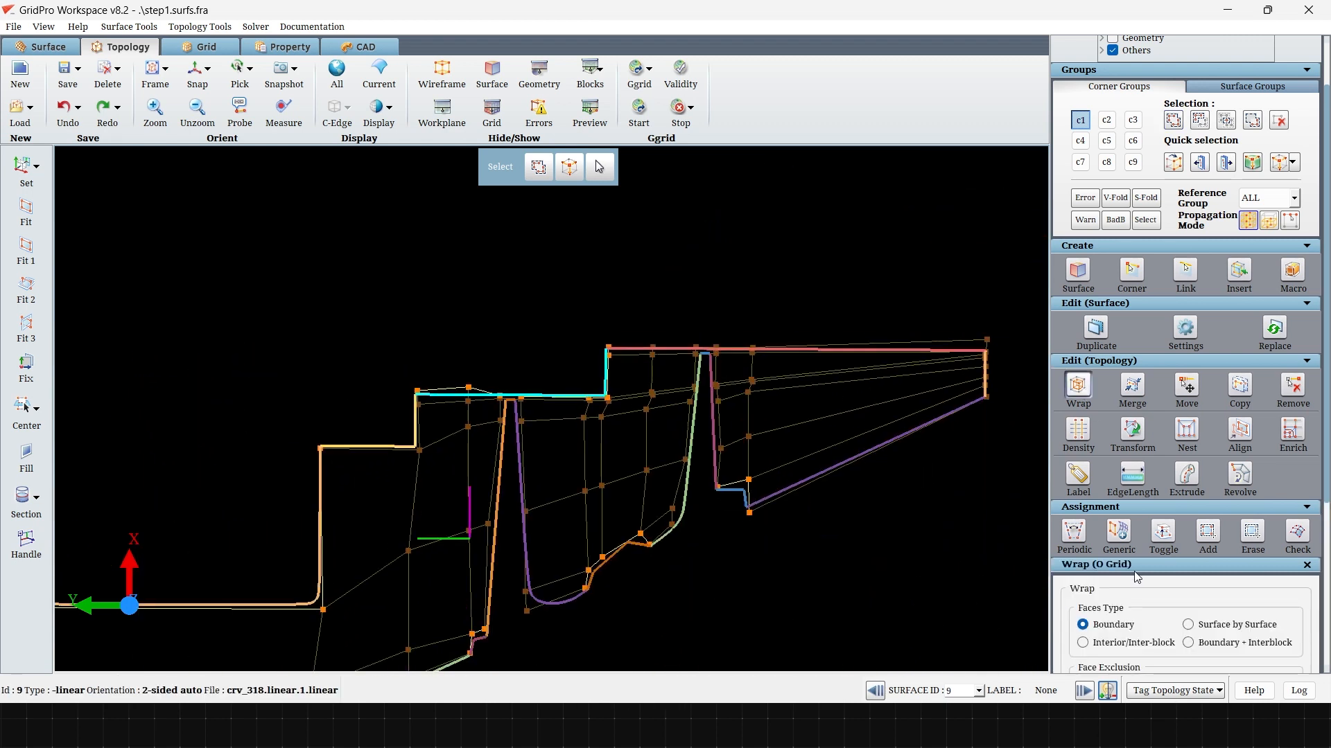
scroll(747, 500, up, 1)
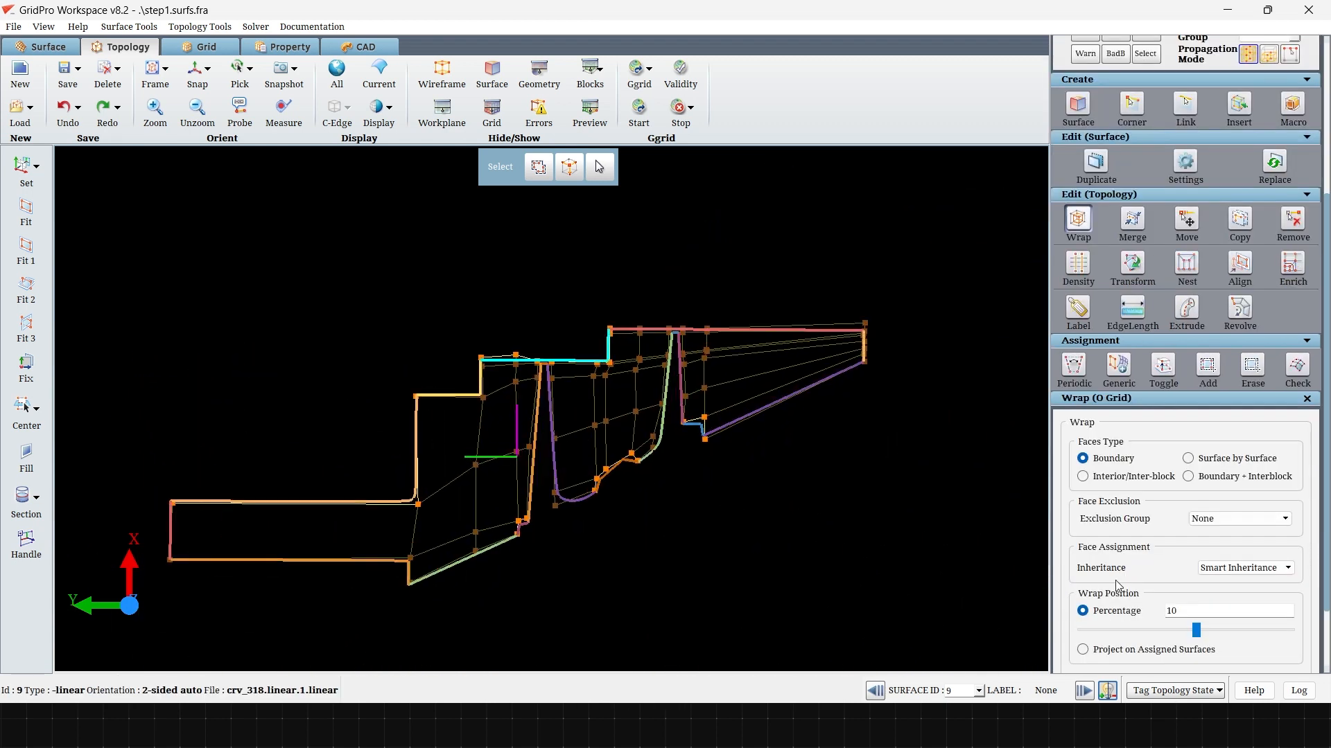
scroll(1115, 580, down, 2)
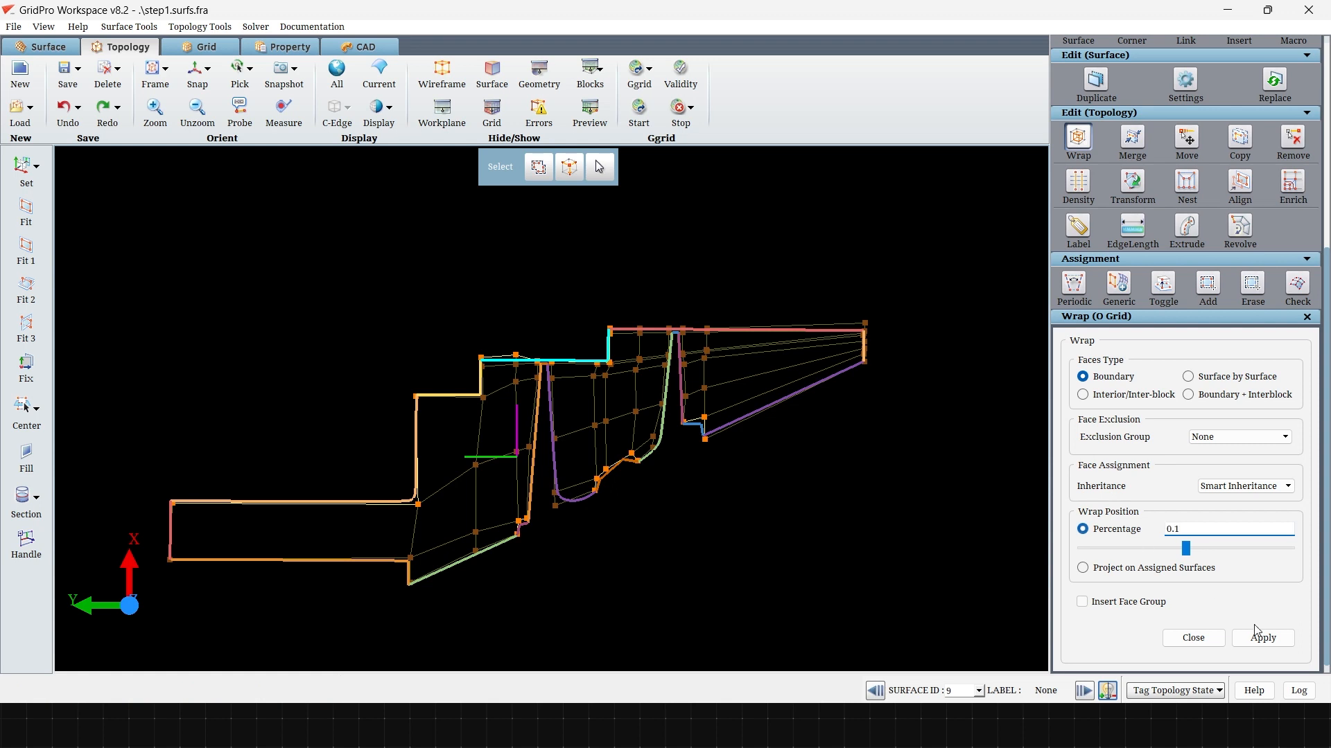
scroll(503, 544, up, 10)
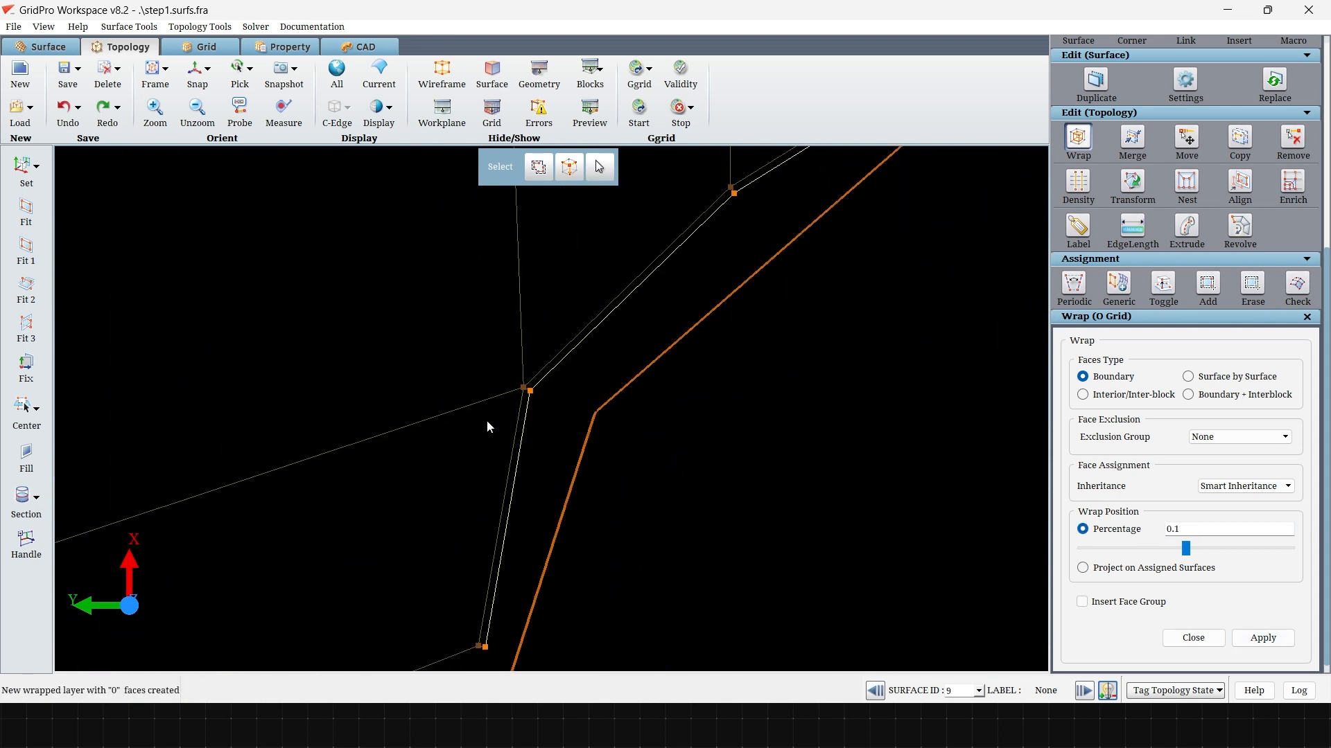
Make the curved surface from the first blade's tip to the hub current and begin a fresh selection in corner group c1.
scroll(550, 508, down, 4)
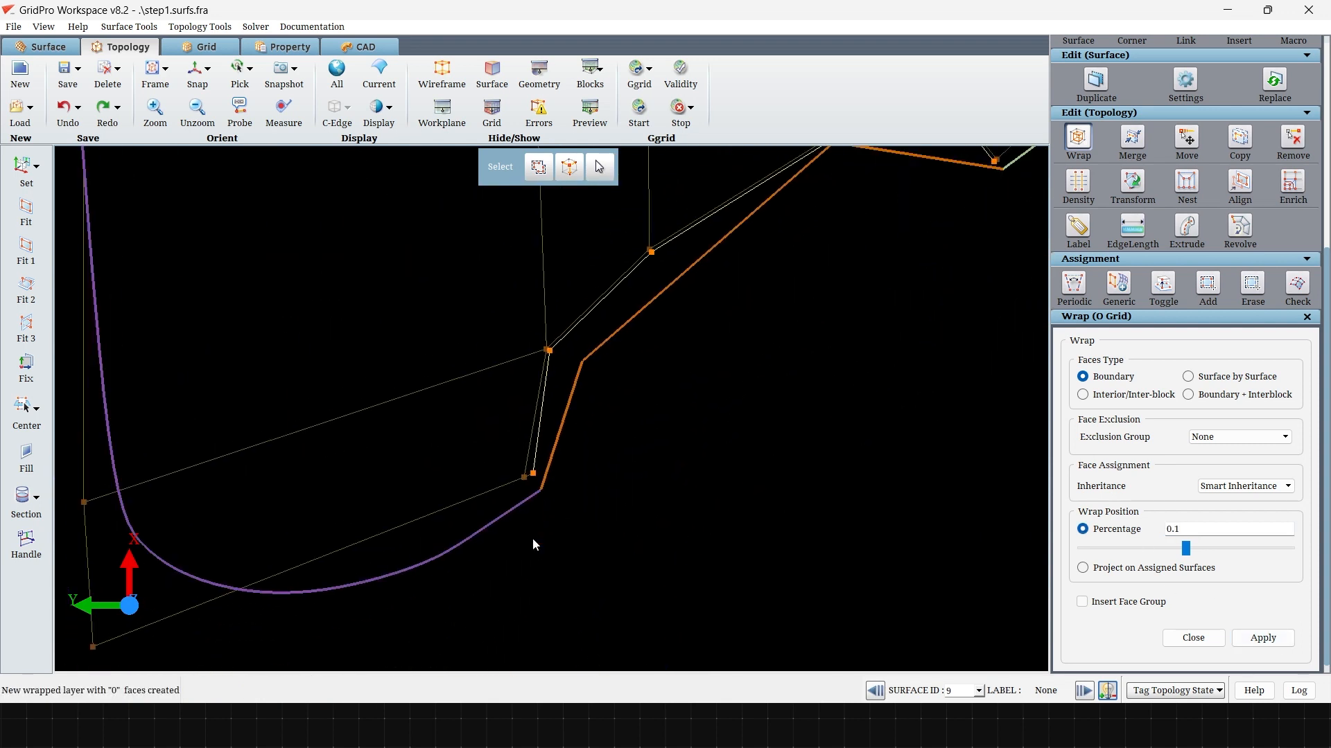
scroll(512, 477, down, 2)
right_click(513, 476)
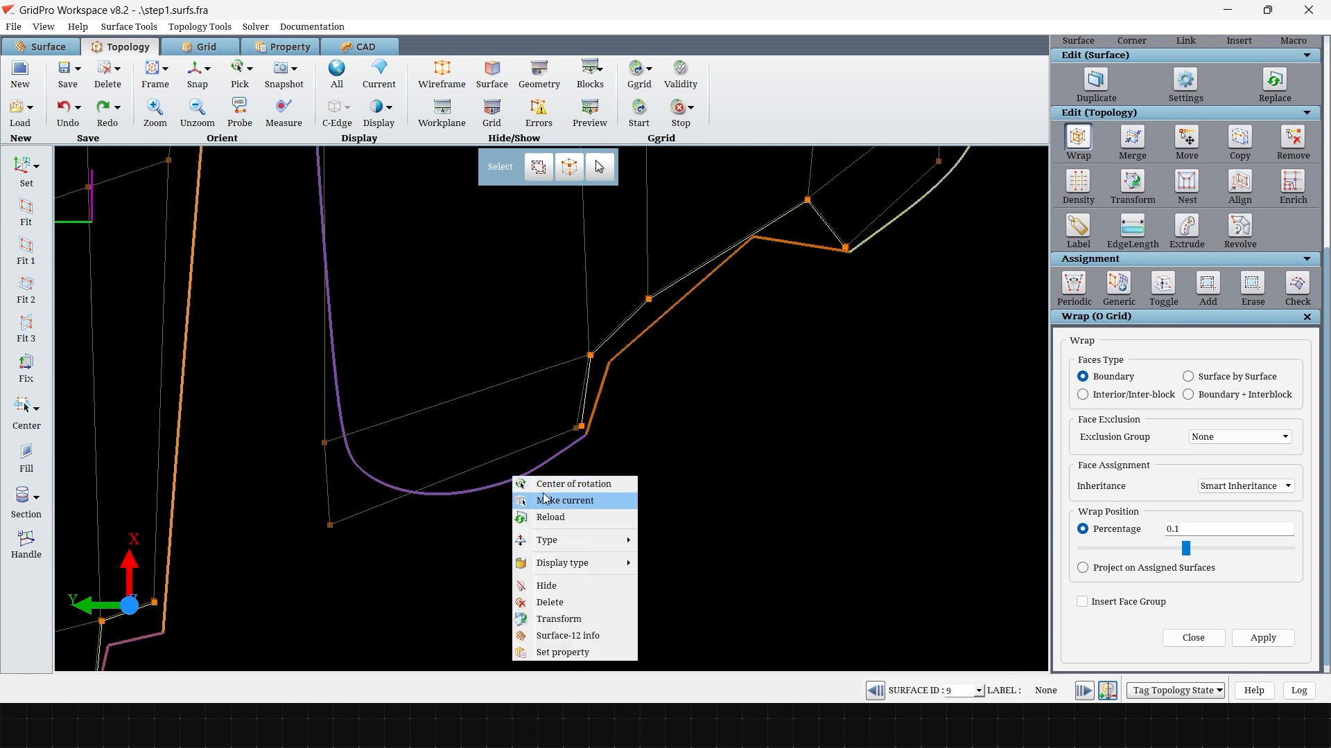
click(561, 503)
scroll(1142, 334, up, 7)
click(1173, 163)
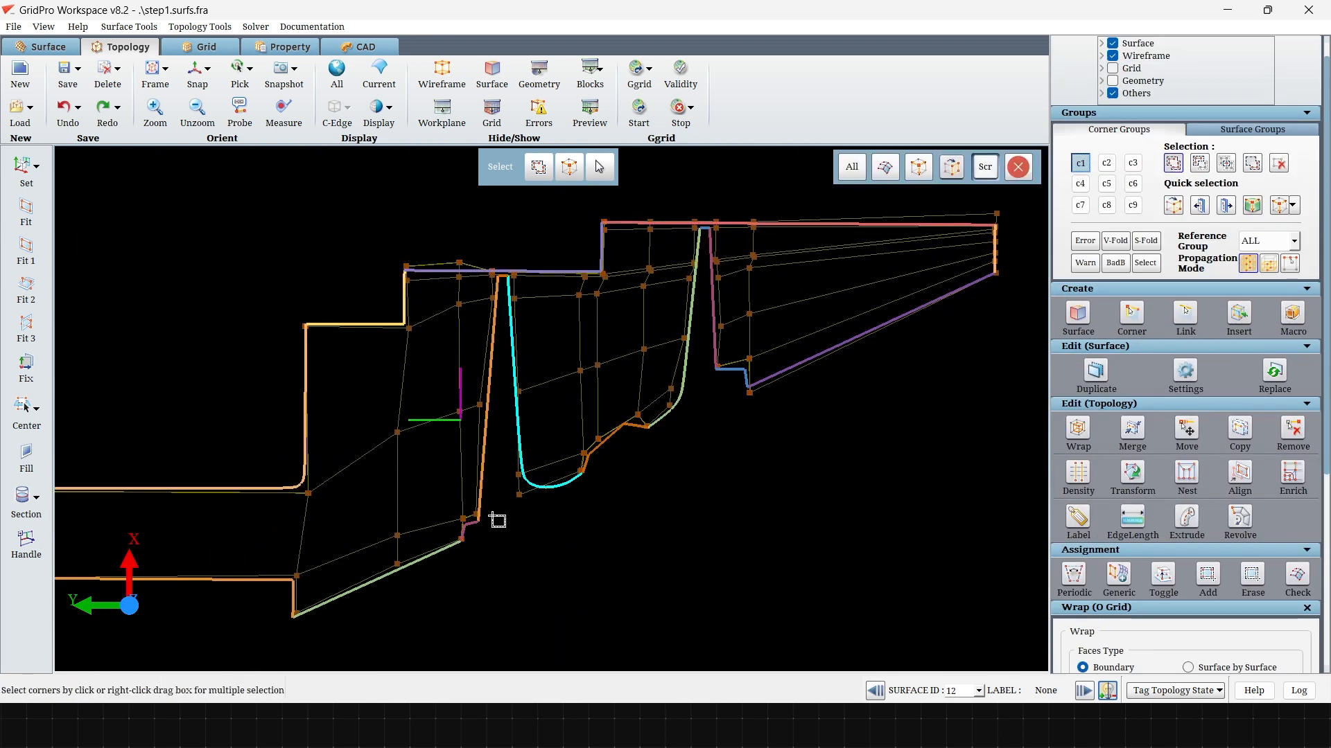
Group the corners along both sides of the first blade, from the tip down to the hub, in c1.
right_drag(499, 520, 589, 385)
scroll(579, 492, up, 5)
middle_drag(444, 305, 616, 554)
drag(608, 552, 524, 383)
middle_drag(586, 208, 584, 509)
drag(582, 503, 352, 315)
scroll(458, 360, up, 3)
drag(356, 360, 437, 503)
scroll(433, 527, down, 3)
middle_drag(416, 591, 466, 315)
drag(467, 315, 530, 374)
middle_drag(547, 655, 524, 495)
drag(519, 500, 449, 402)
scroll(492, 512, up, 7)
middle_drag(405, 544, 695, 317)
scroll(575, 502, down, 6)
middle_drag(571, 505, 790, 306)
middle_drag(499, 464, 611, 496)
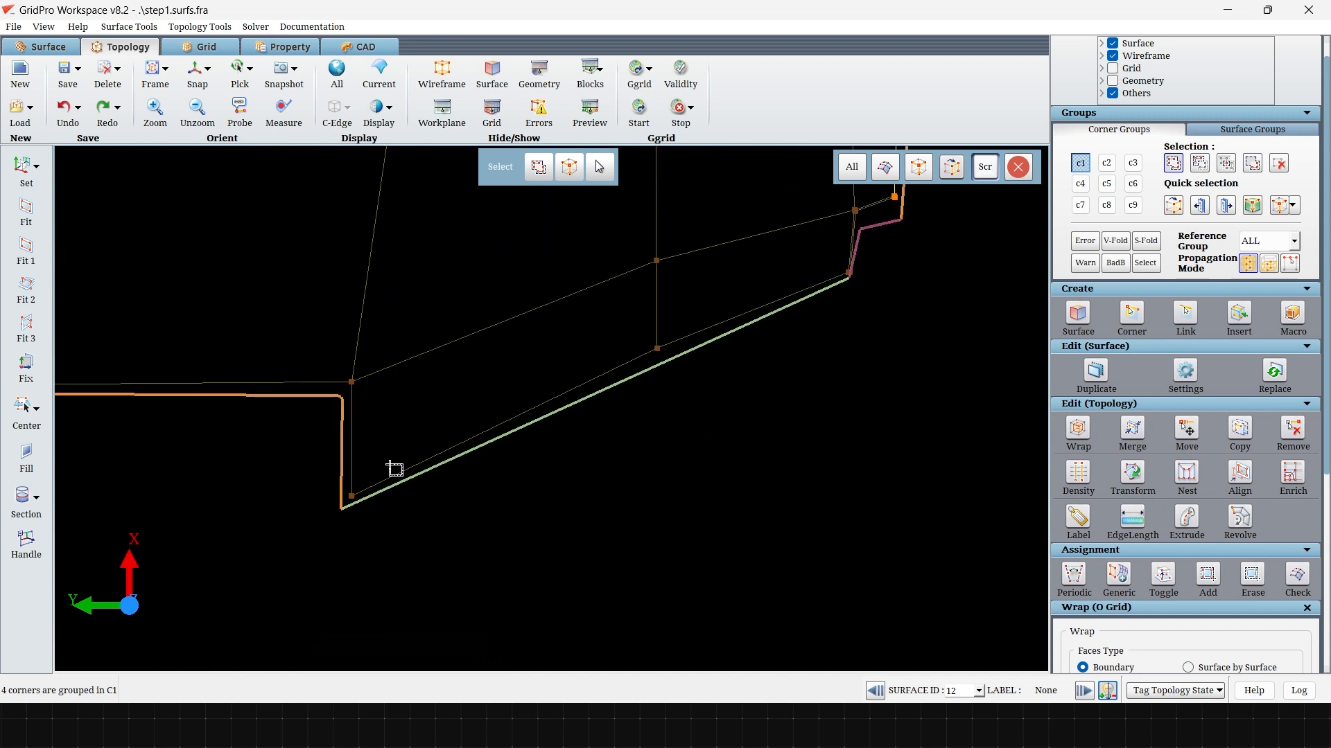
Make the small inlet step's surface current and add the two corners beside it to group c1.
right_click(339, 438)
click(367, 459)
drag(278, 305, 372, 530)
Add the corners along the first casing step ahead of the first blade to group c1.
scroll(394, 592, down, 4)
middle_drag(449, 598, 966, 592)
middle_drag(862, 404, 341, 614)
middle_drag(581, 323, 552, 434)
scroll(558, 409, up, 5)
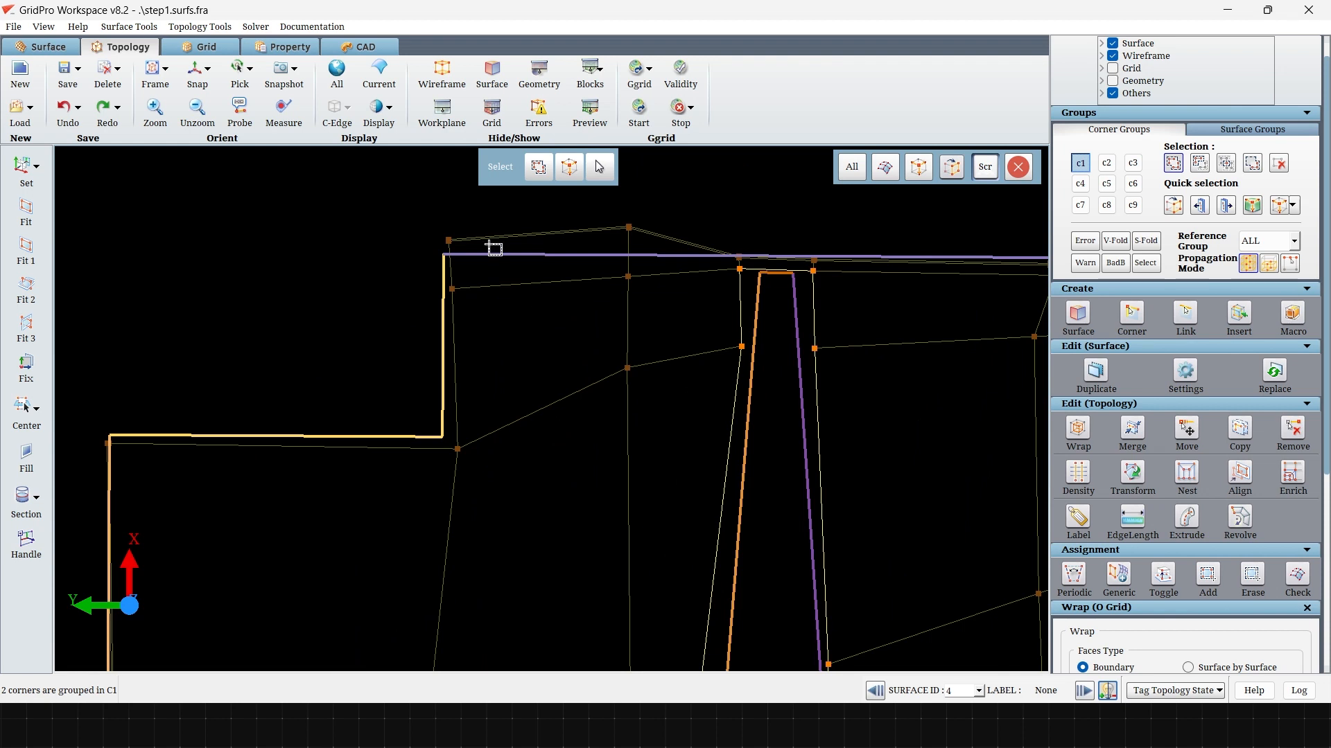
drag(407, 230, 478, 485)
drag(469, 508, 70, 374)
Add the corners along the second blade's front side, from the hub up to the tip, to group c1.
middle_drag(132, 469, 492, 456)
scroll(492, 456, up, 5)
middle_drag(267, 512, 550, 383)
scroll(543, 391, up, 4)
scroll(542, 392, down, 9)
middle_drag(720, 375, 334, 488)
middle_drag(784, 412, 596, 456)
scroll(758, 422, down, 3)
middle_drag(580, 548, 525, 410)
drag(686, 556, 631, 478)
scroll(638, 593, up, 6)
drag(638, 600, 521, 534)
scroll(692, 475, down, 5)
middle_drag(769, 425, 662, 583)
drag(636, 565, 554, 345)
drag(603, 222, 640, 315)
middle_drag(640, 316, 608, 500)
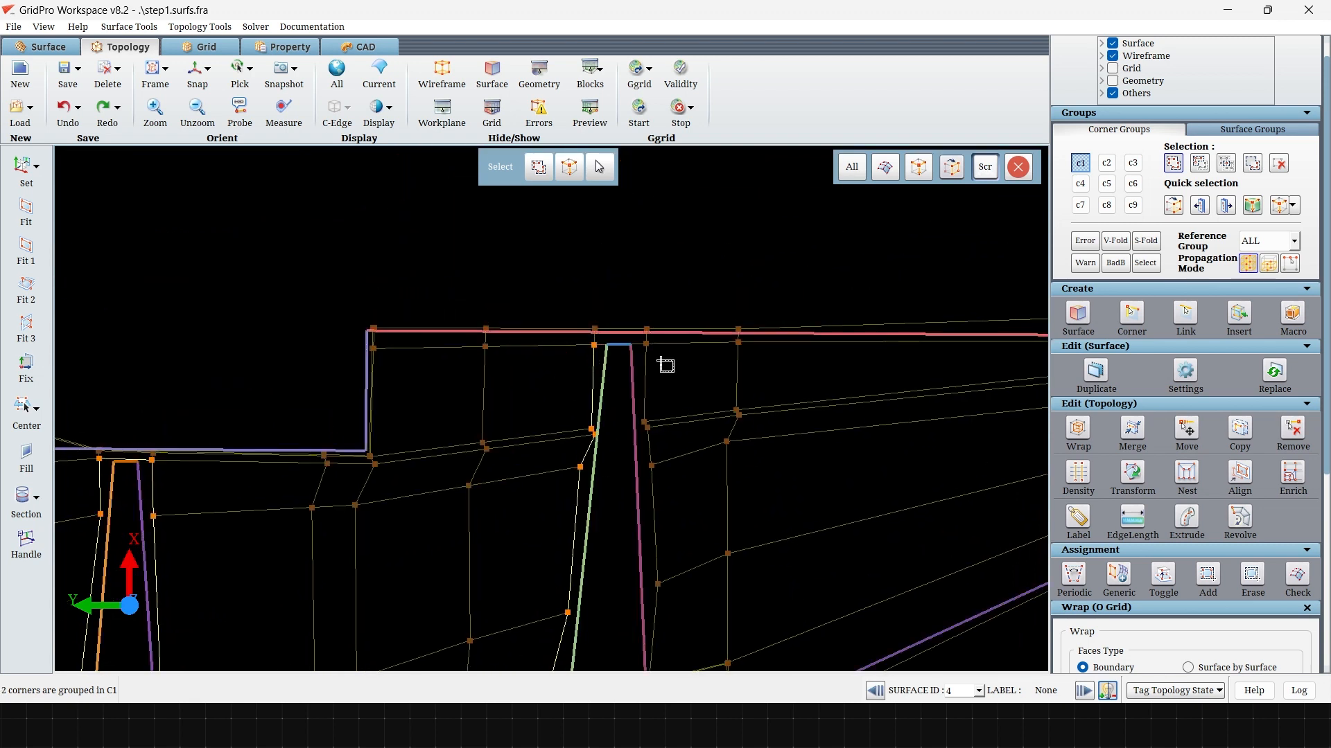
Add the corners along the second blade's rear side down to the hub step to group c1.
middle_drag(651, 436, 614, 333)
scroll(659, 531, up, 5)
middle_drag(734, 550, 601, 466)
scroll(630, 493, up, 4)
scroll(630, 493, down, 10)
middle_drag(871, 454, 871, 571)
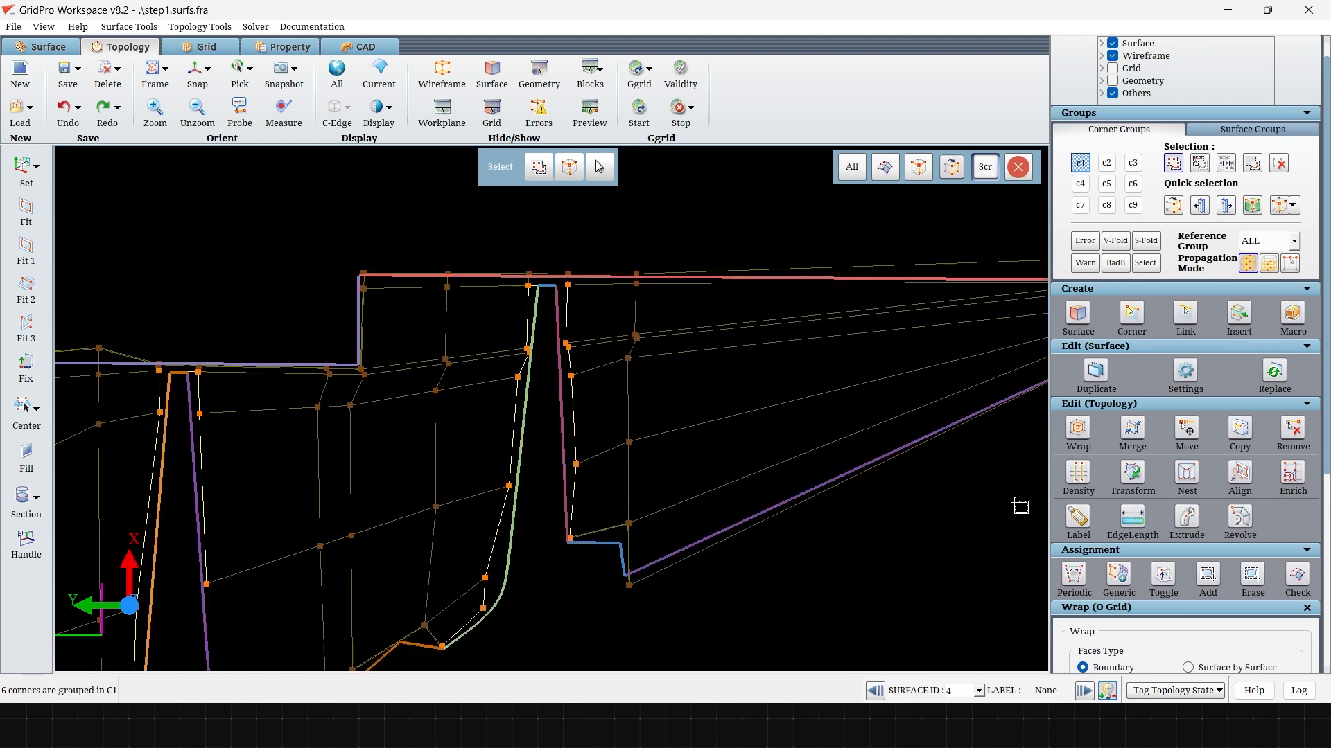
Wrap the boundary faces of the grouped blade and step corners at 0.1 percent and close the wrap settings.
click(1078, 428)
scroll(1183, 622, down, 3)
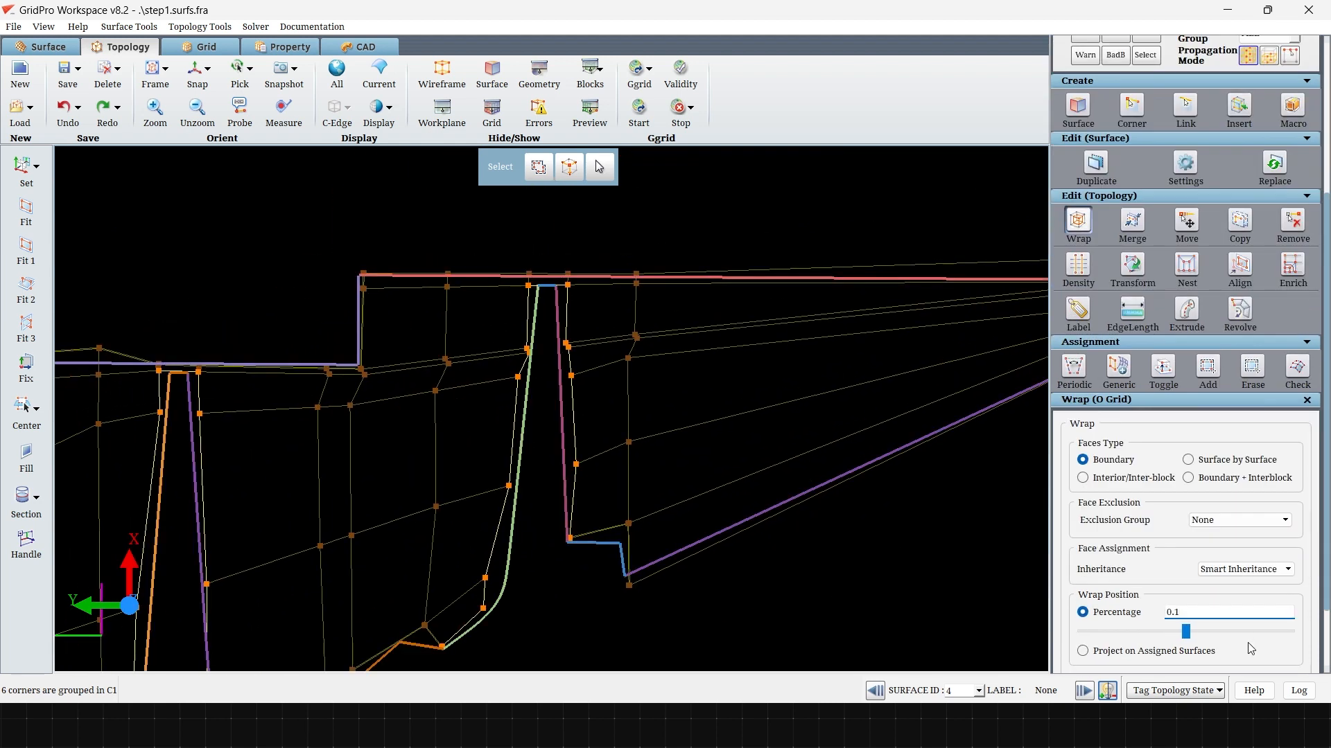
scroll(1251, 649, down, 2)
scroll(716, 442, down, 3)
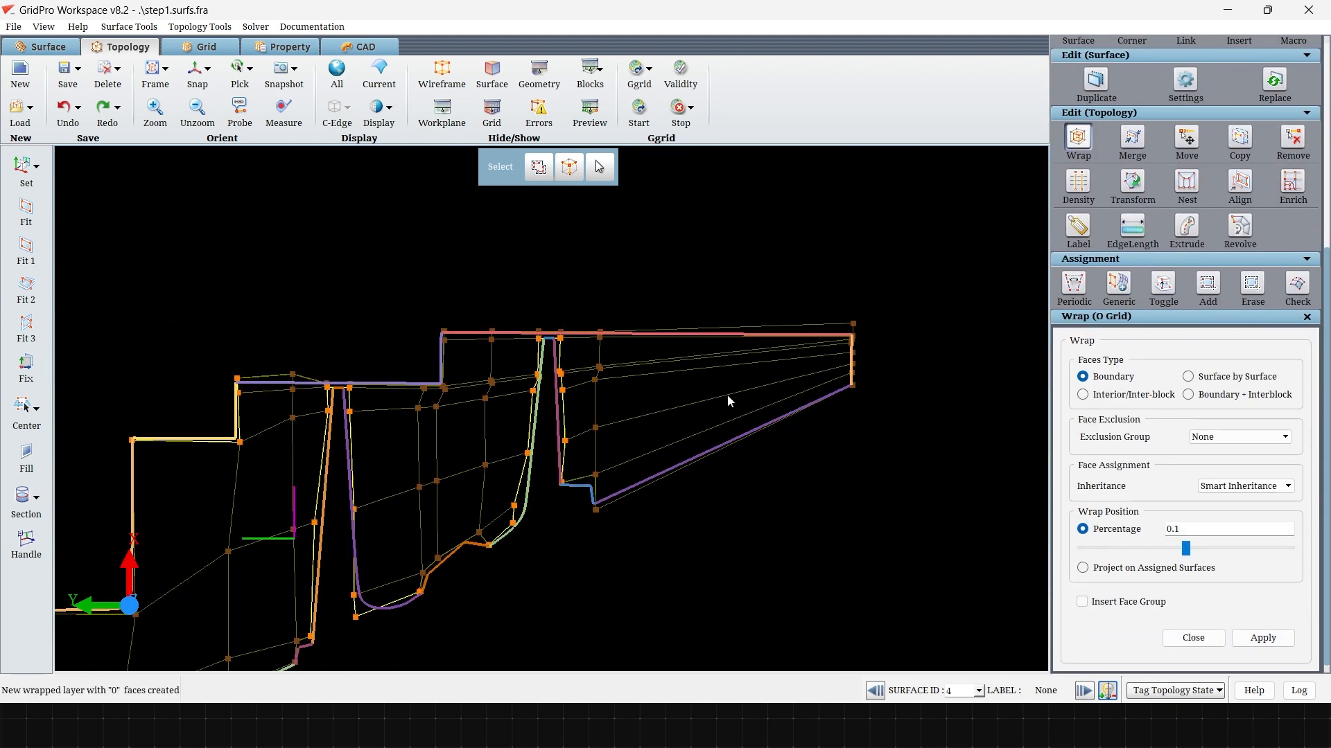
click(1193, 638)
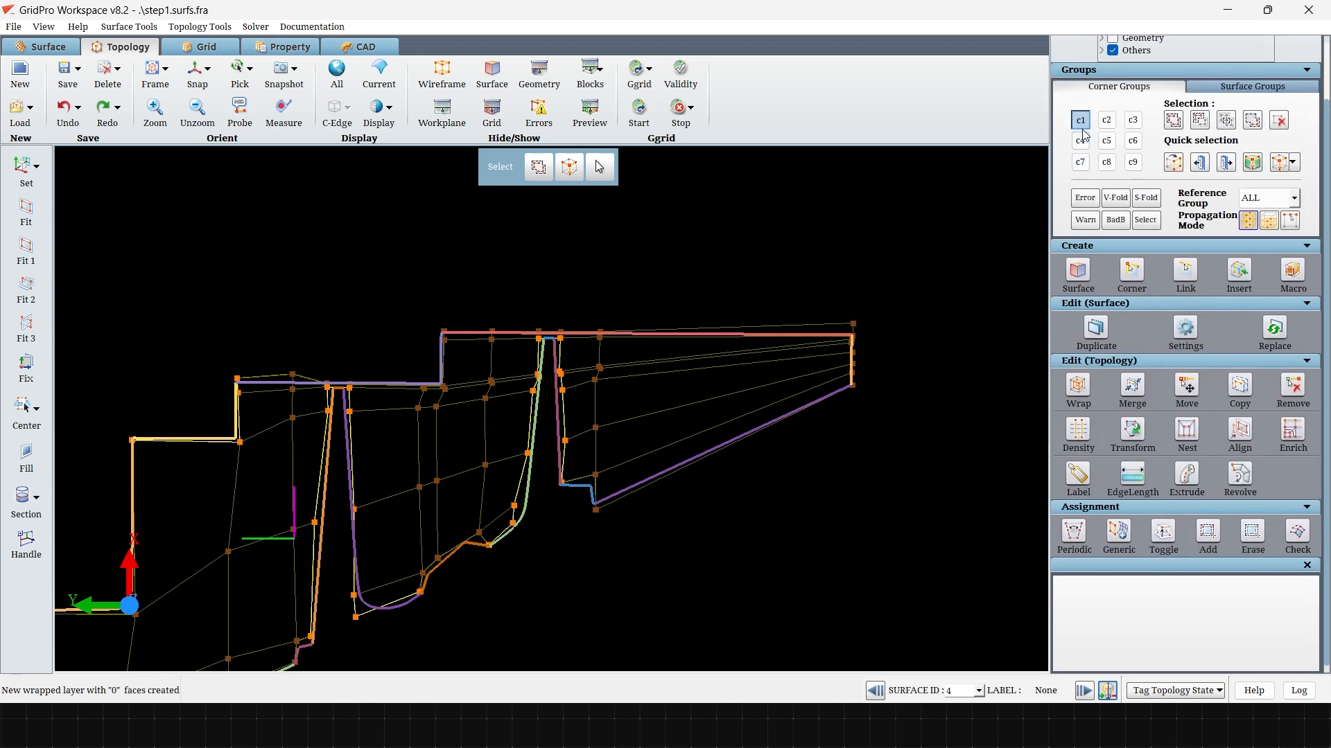
Rearrange the inner and outer wrap corners around the second blade's tip so both layers enclose the tip edges.
right_drag(640, 568, 733, 542)
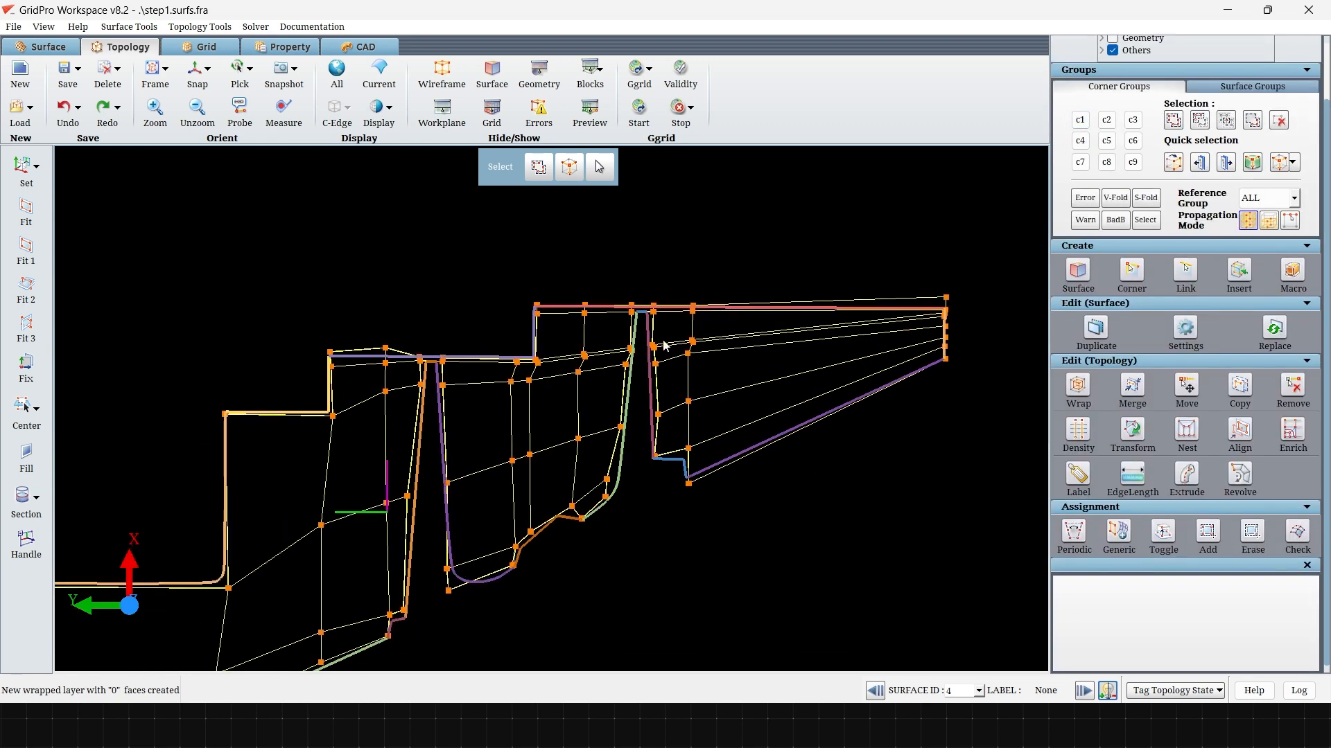
scroll(664, 344, up, 10)
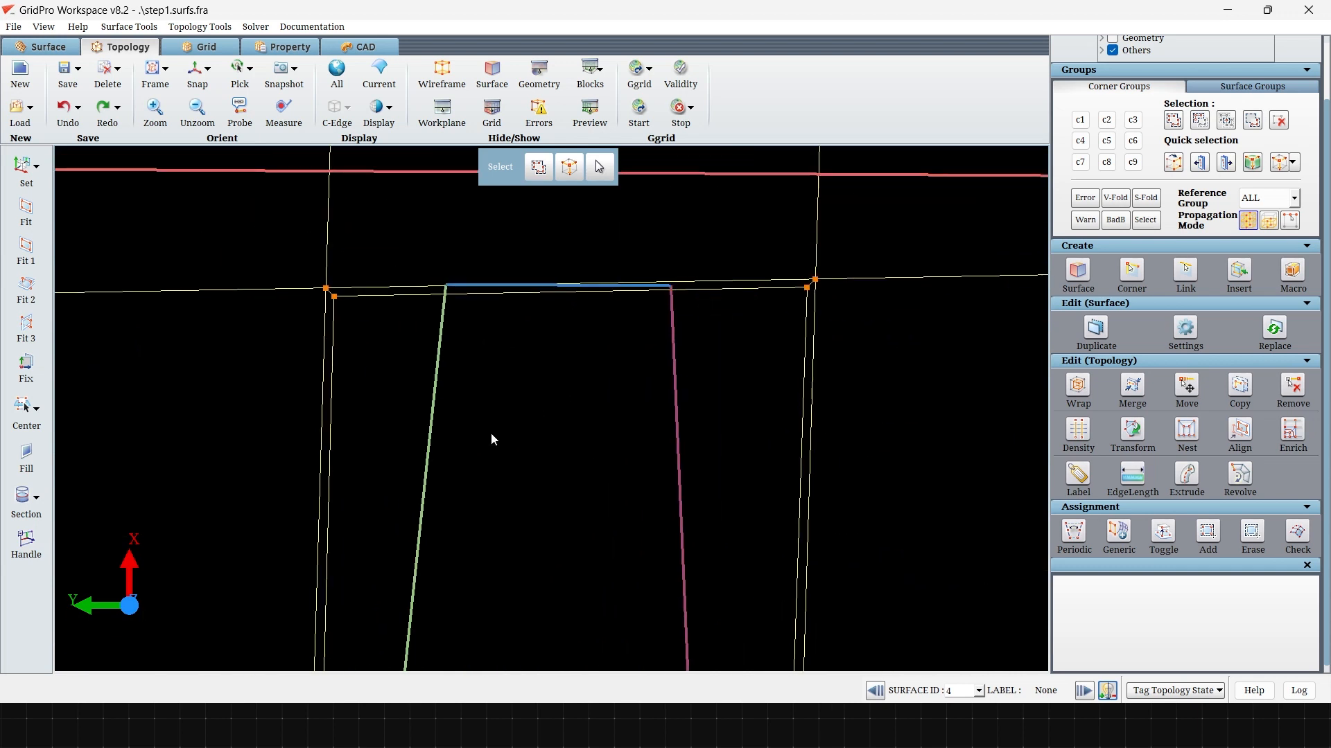
right_drag(491, 434, 530, 538)
drag(368, 390, 397, 340)
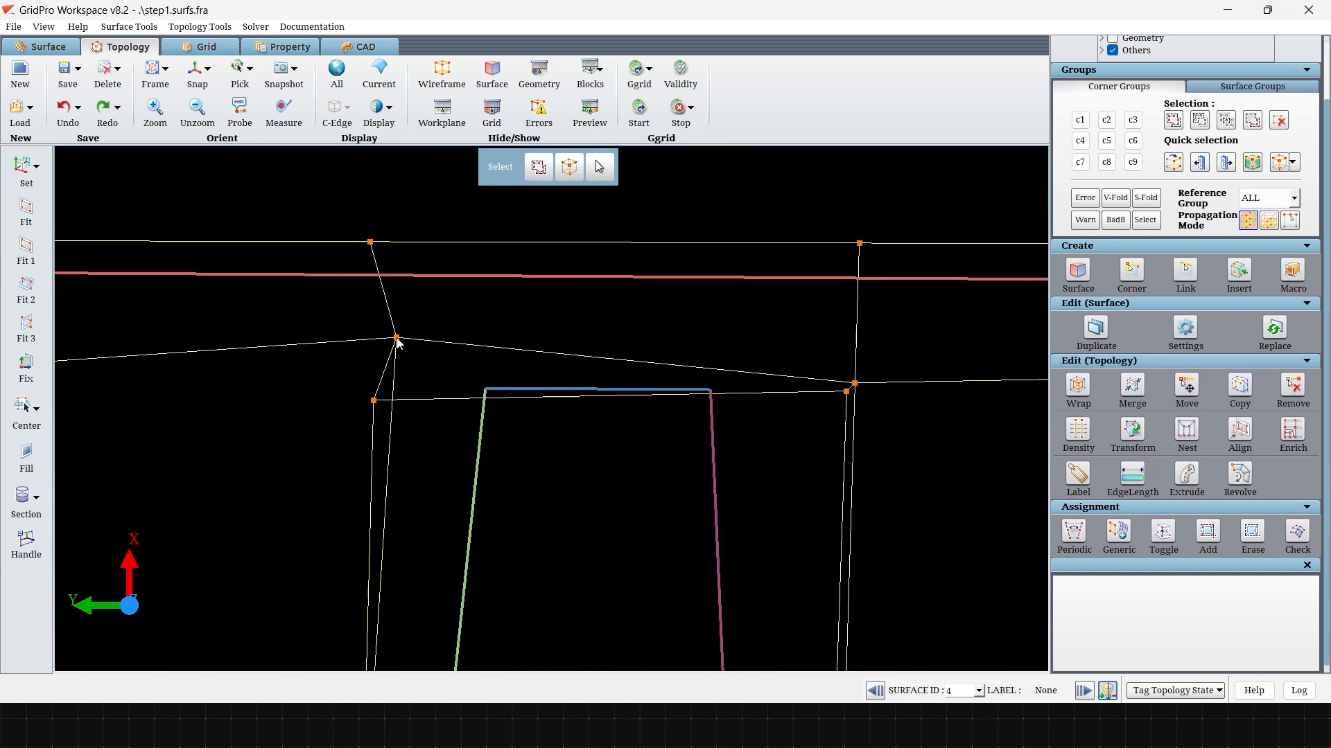
drag(377, 401, 444, 374)
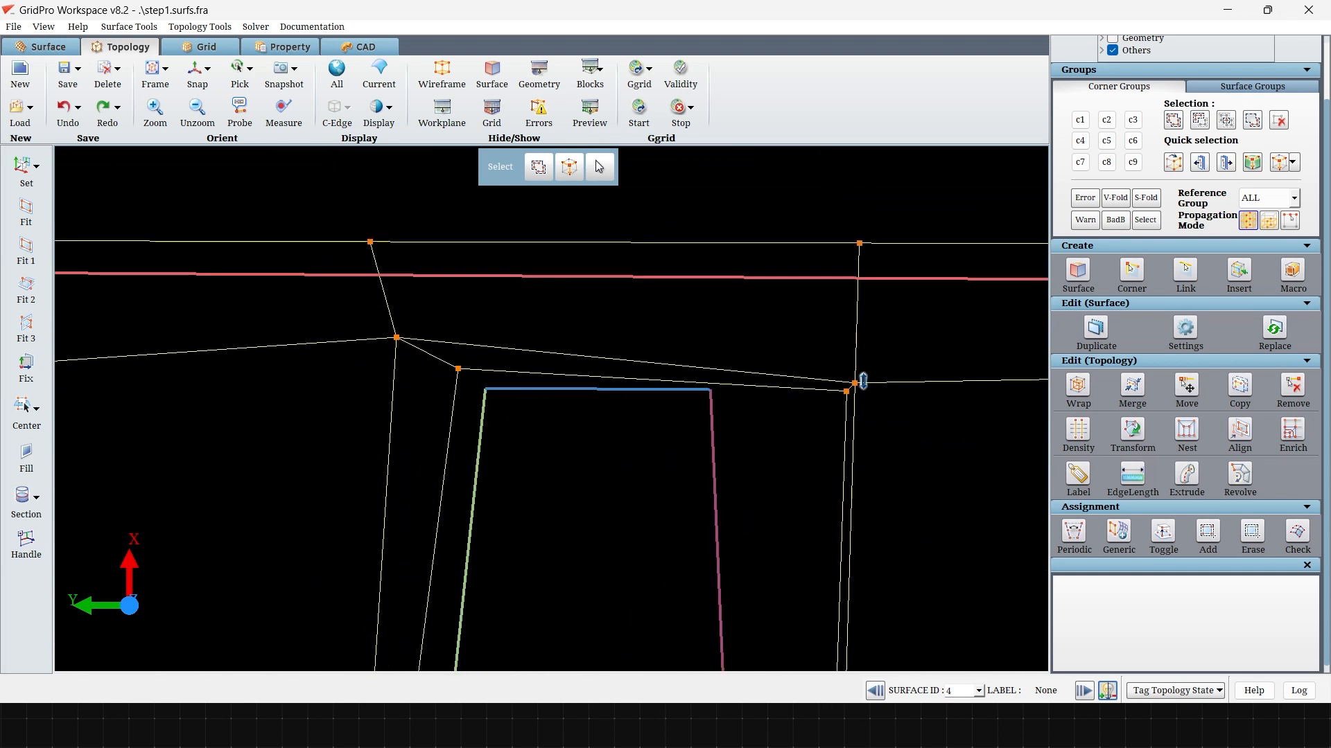
drag(858, 383, 737, 374)
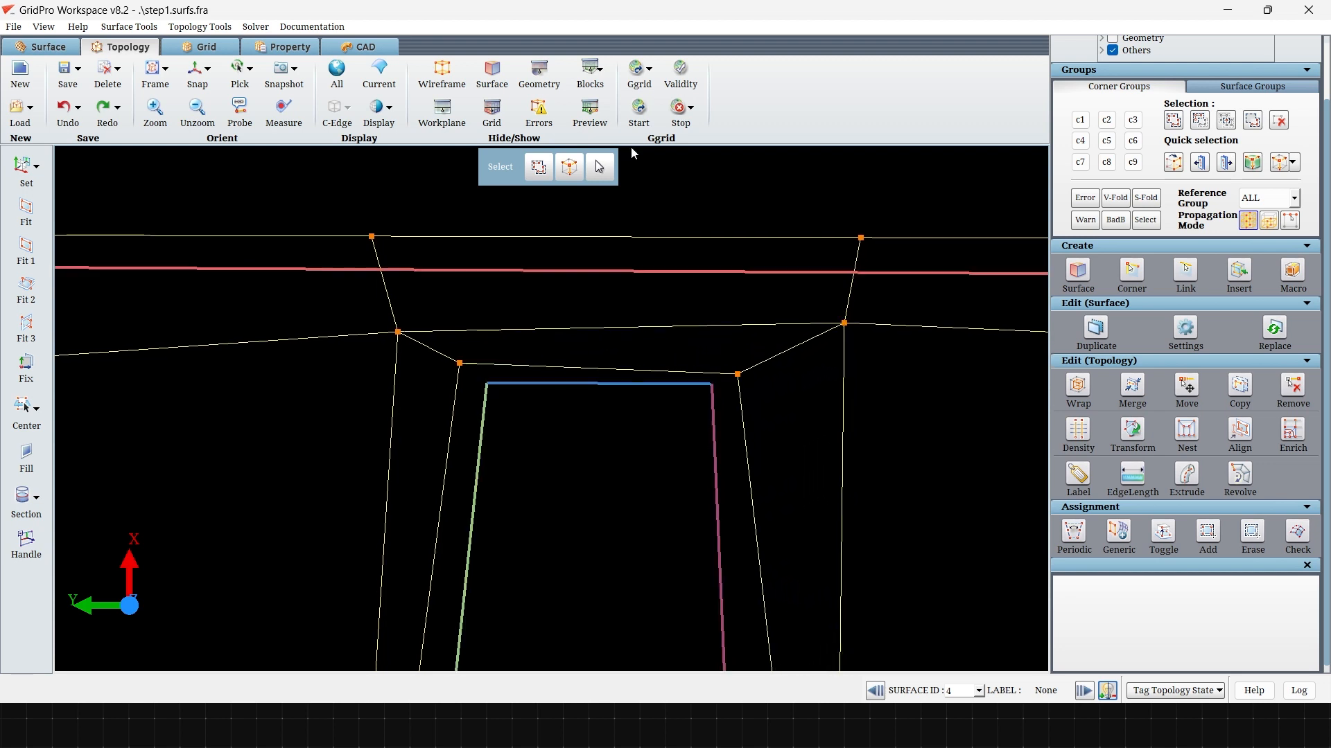
Check the block preview and spread the overlapping wrap corners where the second blade's rear side meets the hub step.
click(590, 111)
click(590, 111)
scroll(622, 413, down, 5)
middle_drag(549, 426, 541, 180)
scroll(597, 473, up, 5)
scroll(575, 359, up, 5)
middle_drag(575, 544, 652, 499)
mouse_move(552, 426)
mouse_down()
mouse_move(576, 407)
mouse_move(564, 409)
mouse_up()
middle_drag(554, 441, 572, 447)
drag(572, 448, 595, 454)
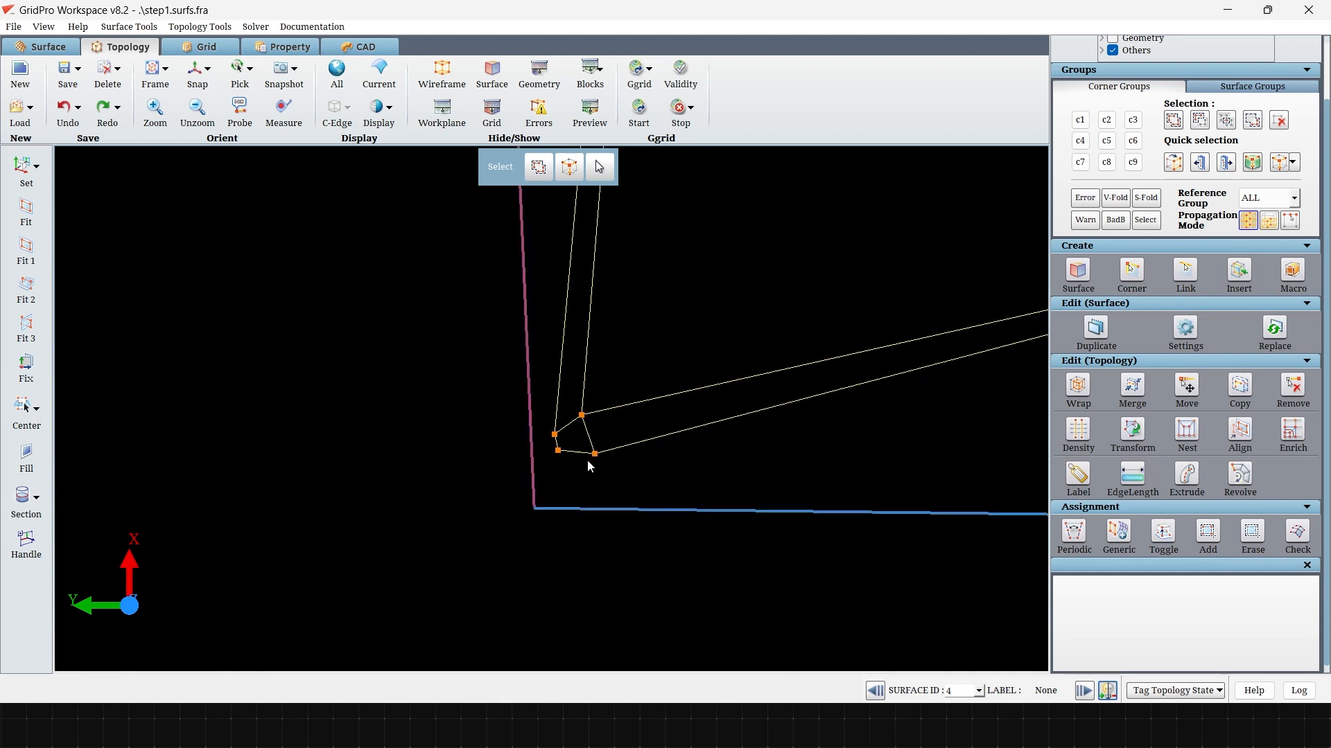
scroll(569, 507, down, 8)
middle_drag(773, 569, 648, 473)
scroll(648, 473, up, 6)
middle_drag(726, 592, 585, 455)
scroll(584, 455, up, 7)
scroll(660, 431, down, 7)
scroll(741, 309, down, 10)
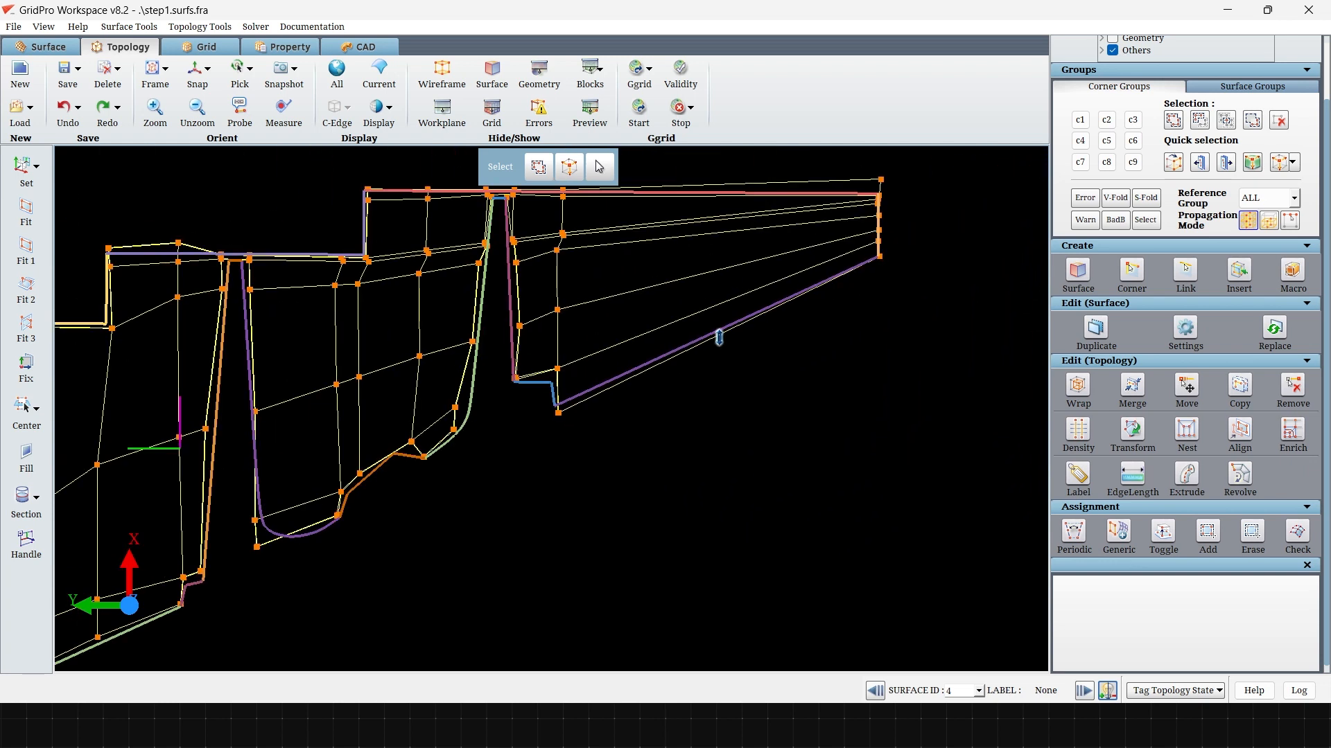
Save the topology under the file name step2.2D.topology.fra in the same folder.
key(ctrl+s)
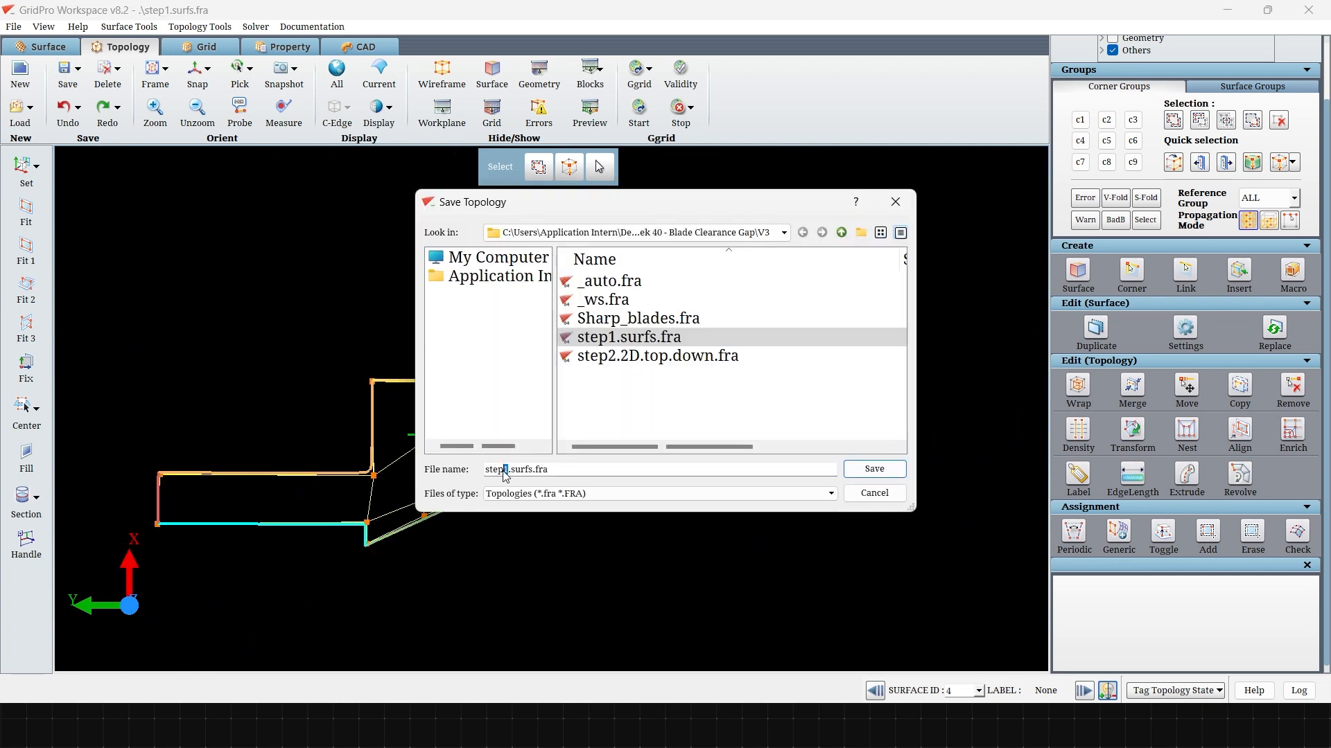
key(BackSpace)
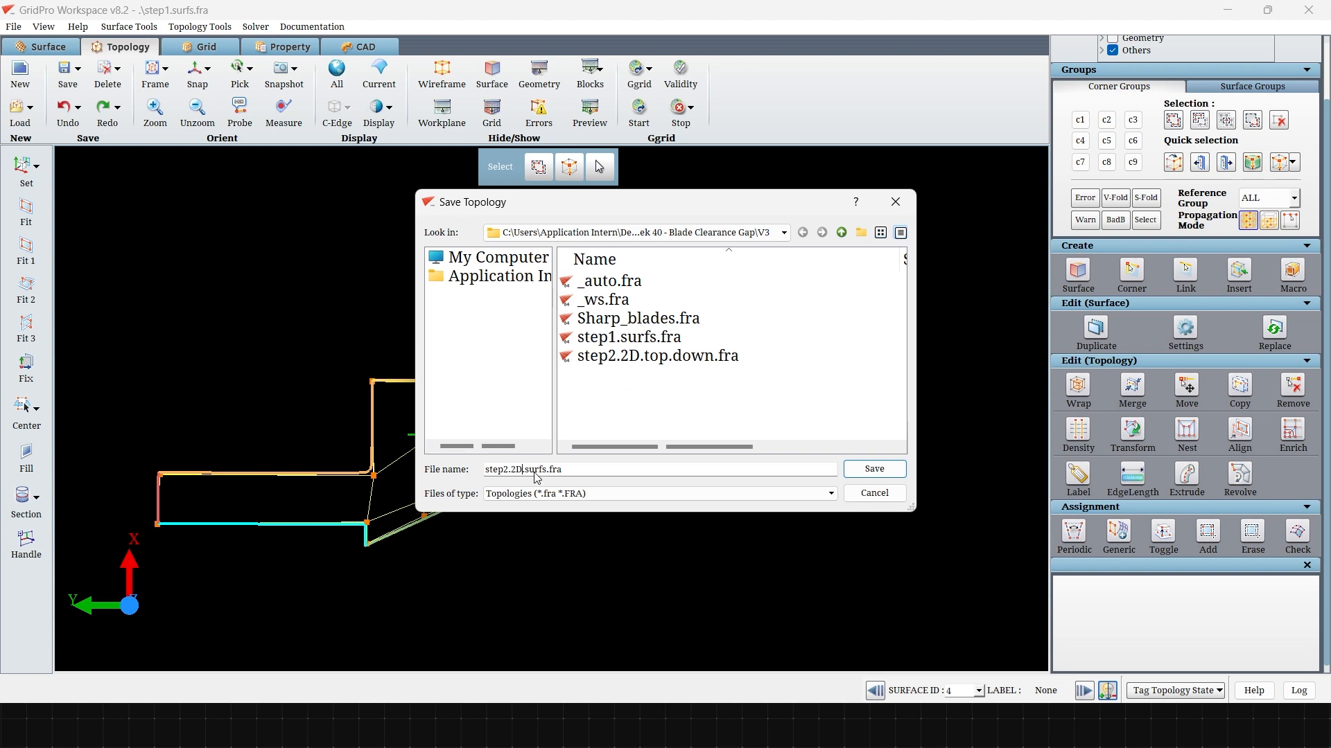
key(Delete)
key(Delete)
key(Delete)
key(Delete)
key(Delete)
key(Delete)
key(Return)
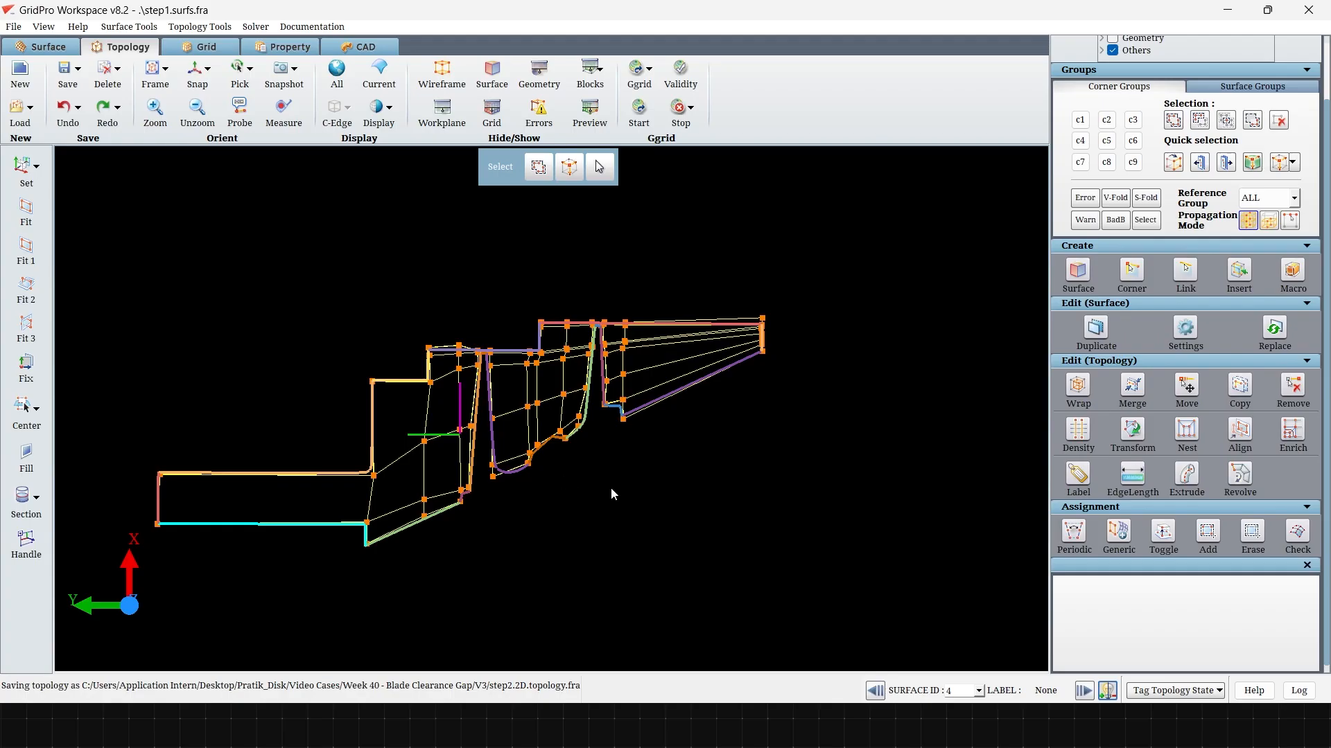
Assign the wrap edge at the foot of the hub step after the inlet channel to surface 4 and check the assignment.
middle_drag(597, 551, 800, 481)
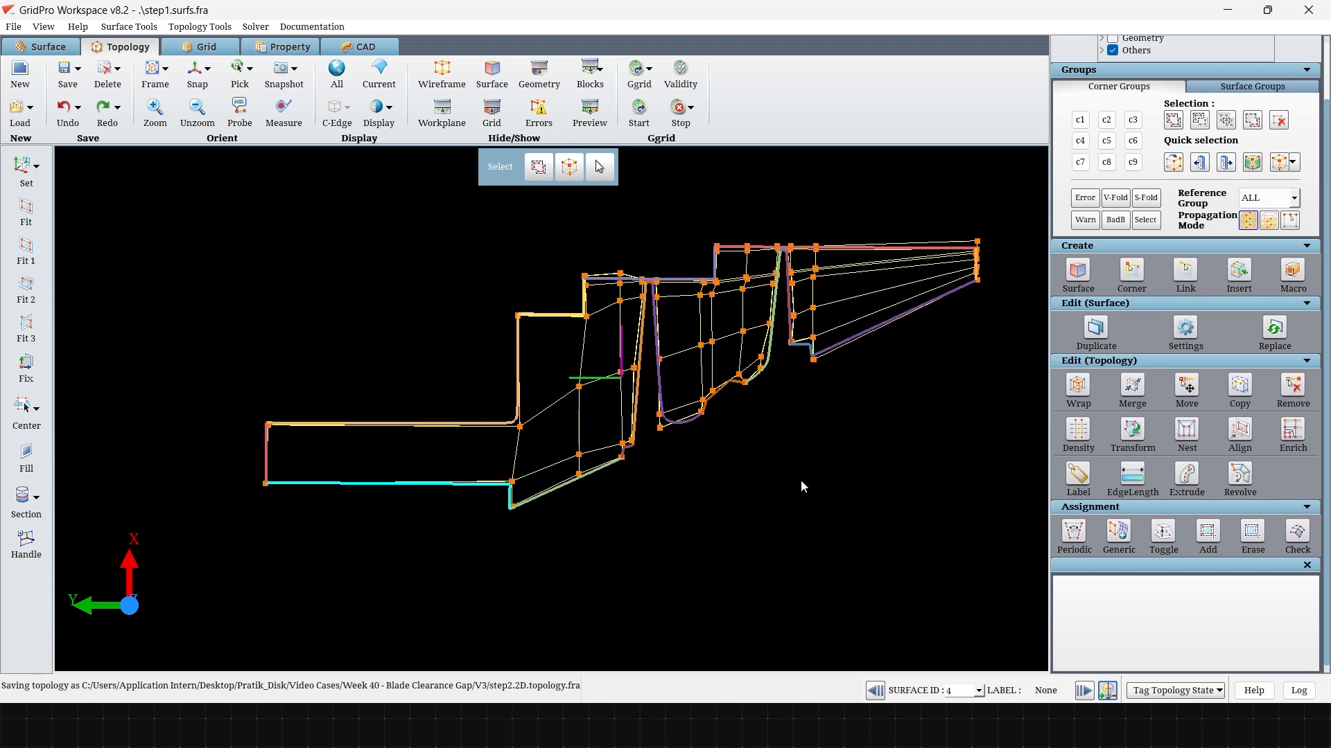
scroll(441, 481, up, 3)
middle_drag(506, 404, 693, 326)
middle_drag(568, 395, 418, 366)
scroll(515, 384, up, 6)
scroll(520, 389, up, 5)
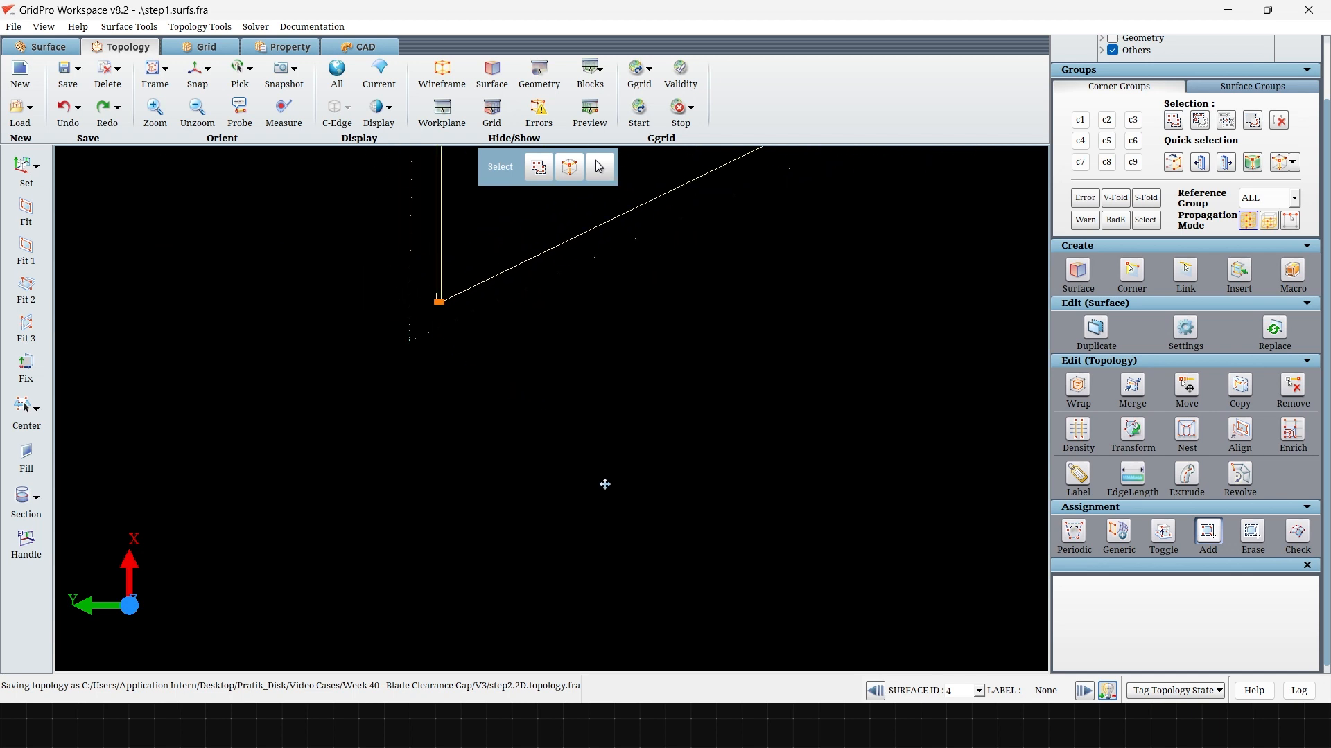
scroll(511, 451, up, 1)
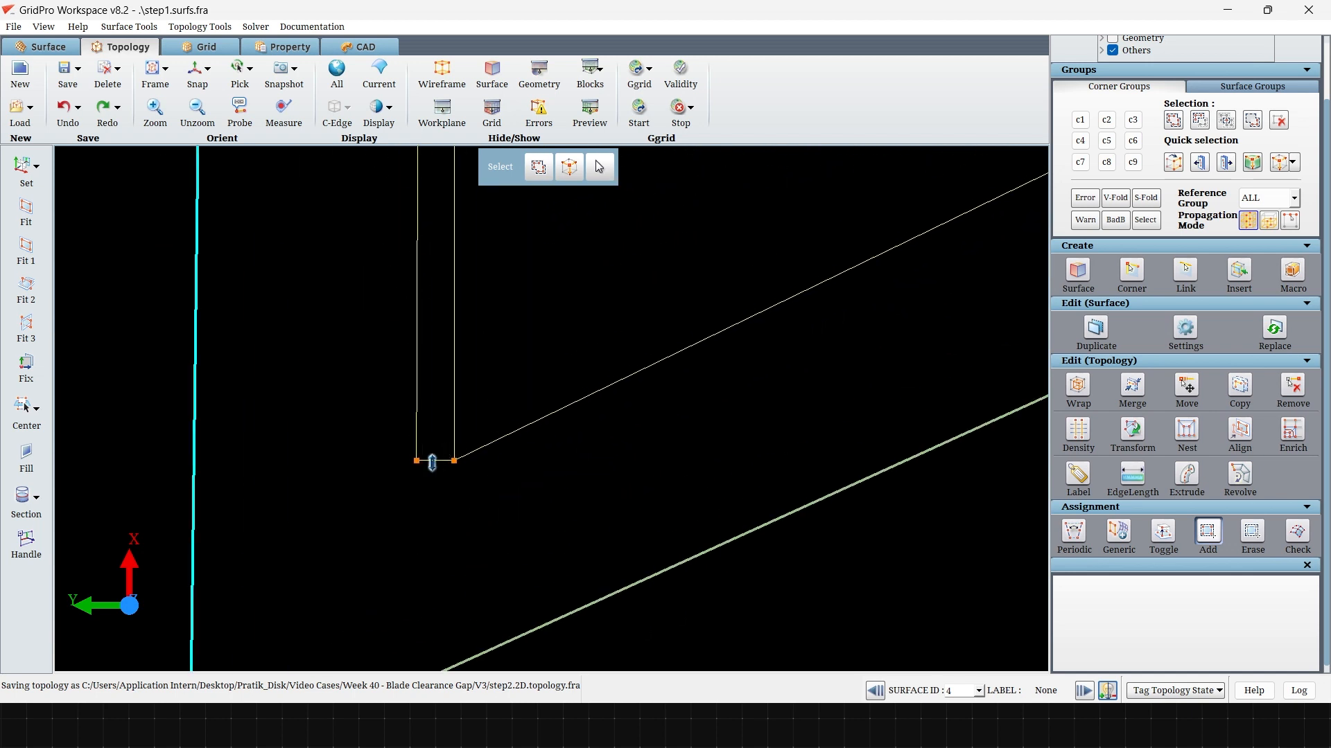
click(432, 463)
scroll(472, 463, down, 10)
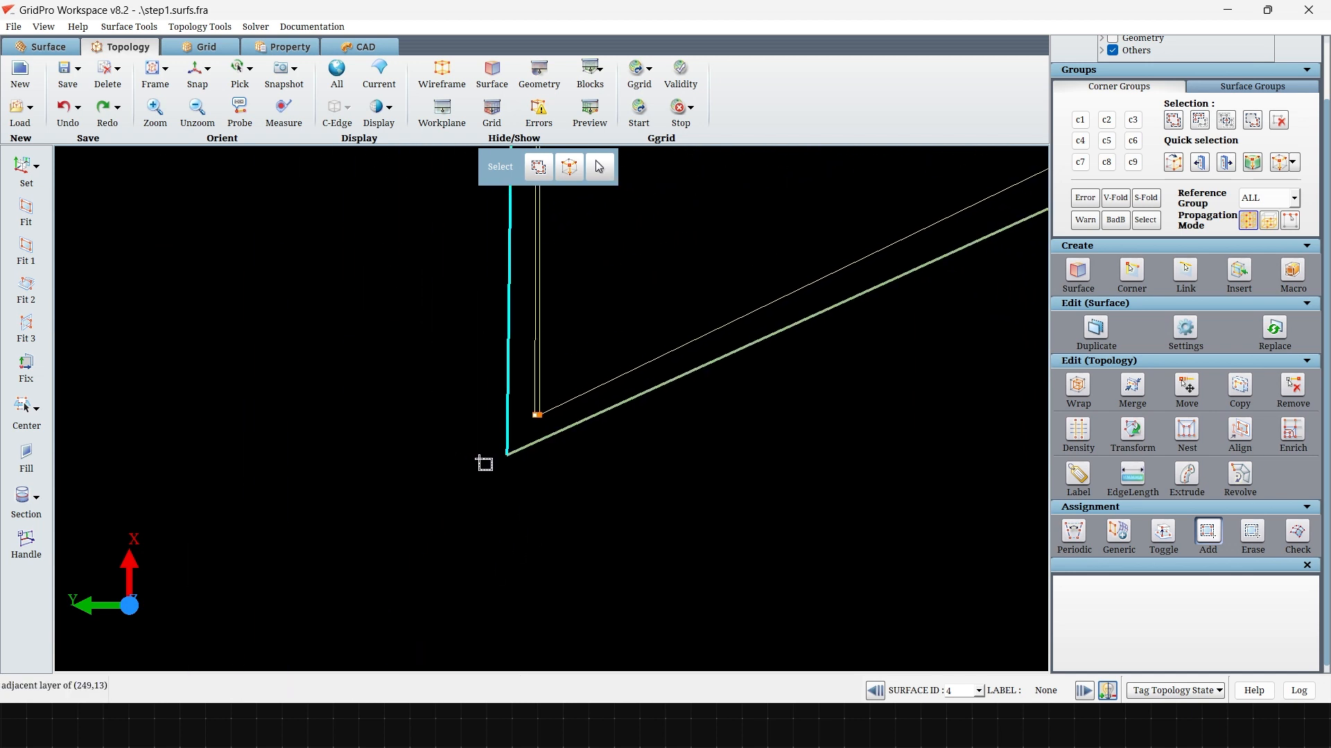
click(1295, 537)
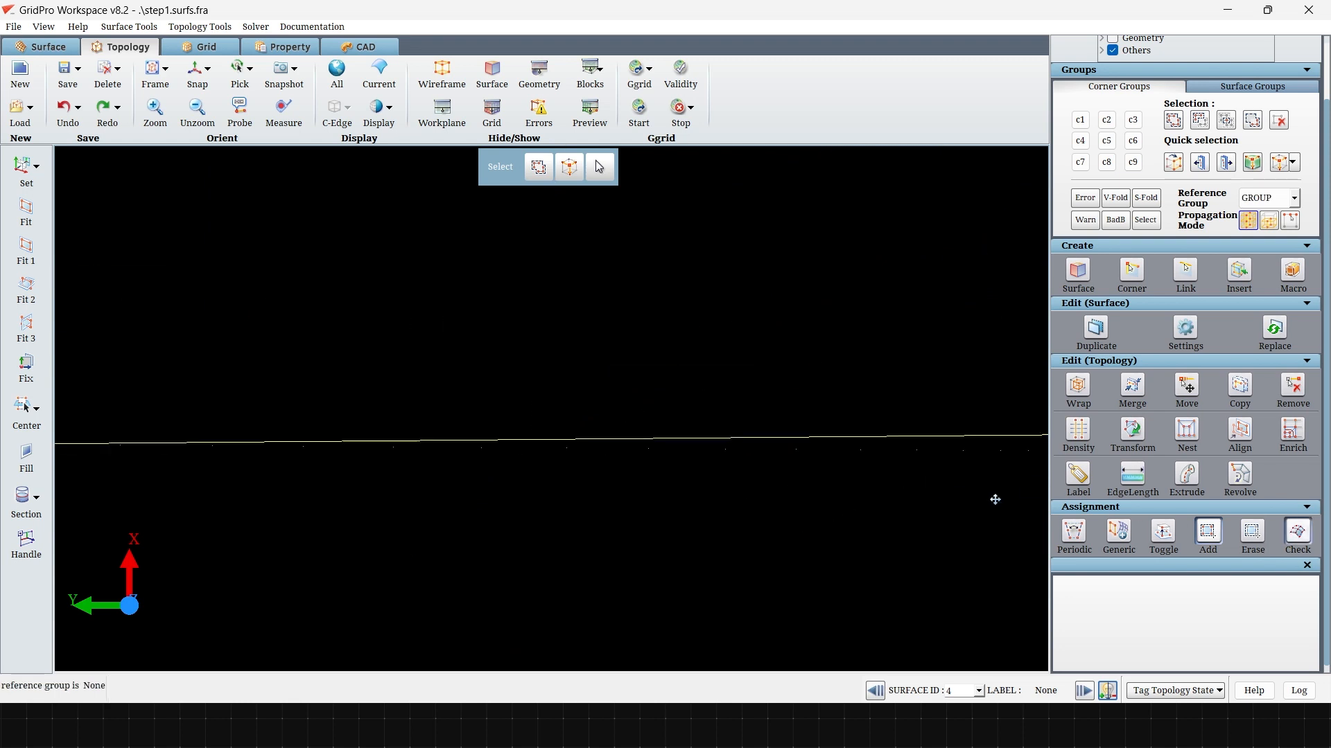
scroll(539, 485, up, 4)
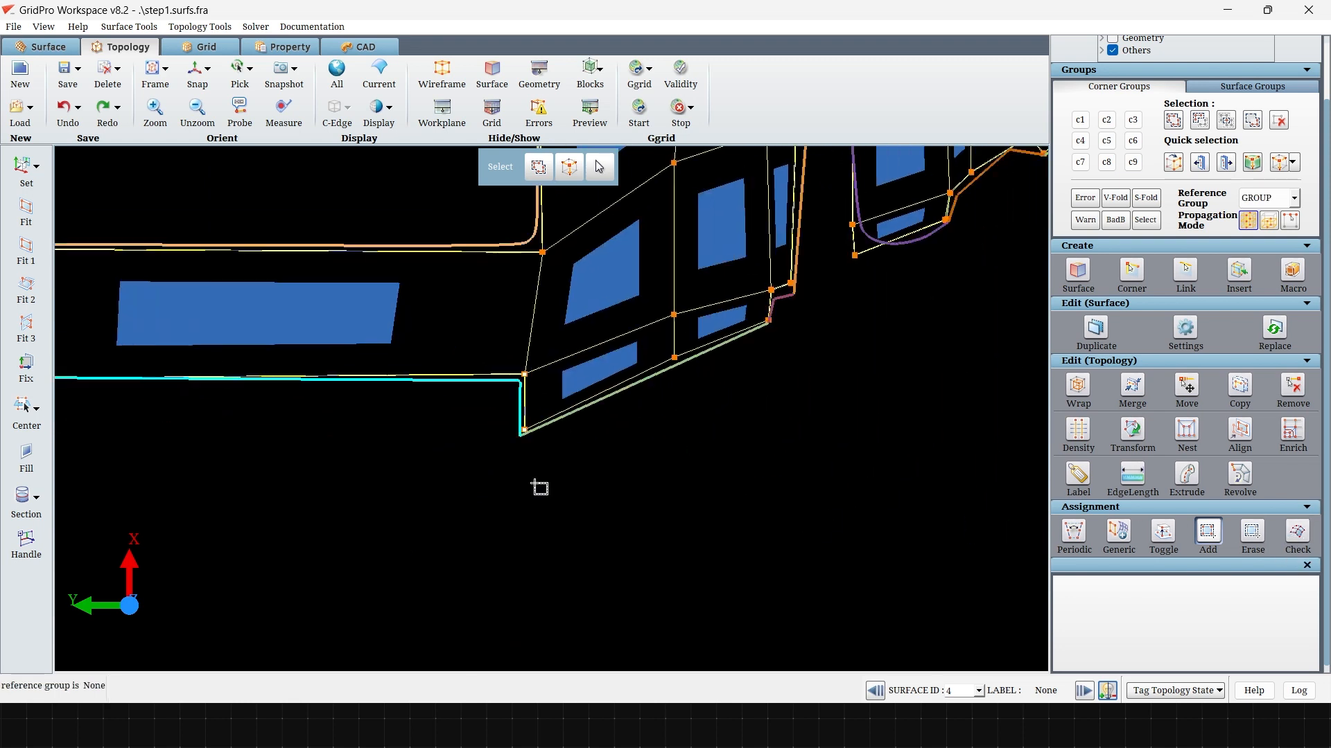
Assign the boundary corners along the sloping hub line ahead of the first blade to surface 3.
click(537, 456)
drag(504, 512, 441, 451)
middle_drag(935, 291, 466, 446)
drag(594, 472, 357, 379)
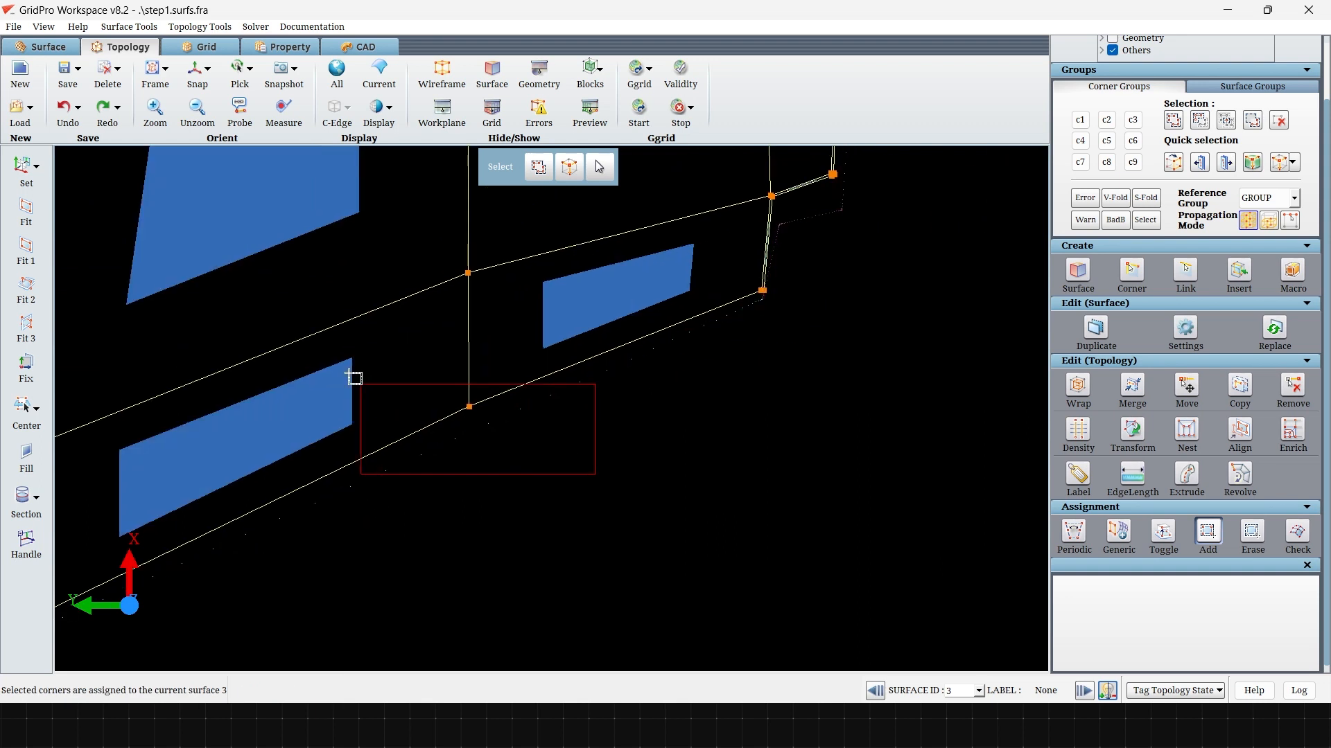
middle_drag(762, 333, 564, 449)
scroll(561, 514, up, 6)
drag(706, 444, 597, 341)
Assign the wrap corners along the small hub step at the first blade's foot to the step's surface.
right_click(676, 328)
click(700, 352)
drag(704, 397, 627, 341)
middle_drag(804, 218, 712, 652)
scroll(712, 652, down, 3)
middle_drag(712, 485, 712, 647)
scroll(665, 458, up, 5)
drag(662, 454, 625, 424)
middle_drag(1005, 308, 625, 401)
drag(695, 410, 630, 377)
Assign the wrap corners along the first blade's front side, from the hub step up to the tip, to surface 14.
right_click(724, 388)
click(737, 412)
scroll(752, 388, up, 3)
drag(775, 351, 723, 310)
scroll(725, 309, down, 4)
middle_drag(705, 229, 616, 554)
middle_drag(625, 222, 674, 548)
scroll(675, 414, down, 4)
scroll(674, 409, down, 4)
middle_drag(637, 167, 627, 454)
scroll(629, 457, up, 5)
drag(641, 492, 574, 424)
scroll(623, 346, down, 7)
middle_drag(668, 268, 610, 527)
scroll(555, 508, up, 7)
drag(634, 482, 563, 530)
middle_drag(651, 239, 645, 443)
scroll(658, 447, up, 5)
drag(641, 416, 581, 335)
middle_drag(439, 407, 229, 353)
scroll(347, 346, down, 5)
scroll(360, 277, up, 5)
drag(389, 216, 456, 339)
scroll(454, 339, down, 5)
middle_drag(451, 357, 436, 159)
drag(425, 238, 485, 368)
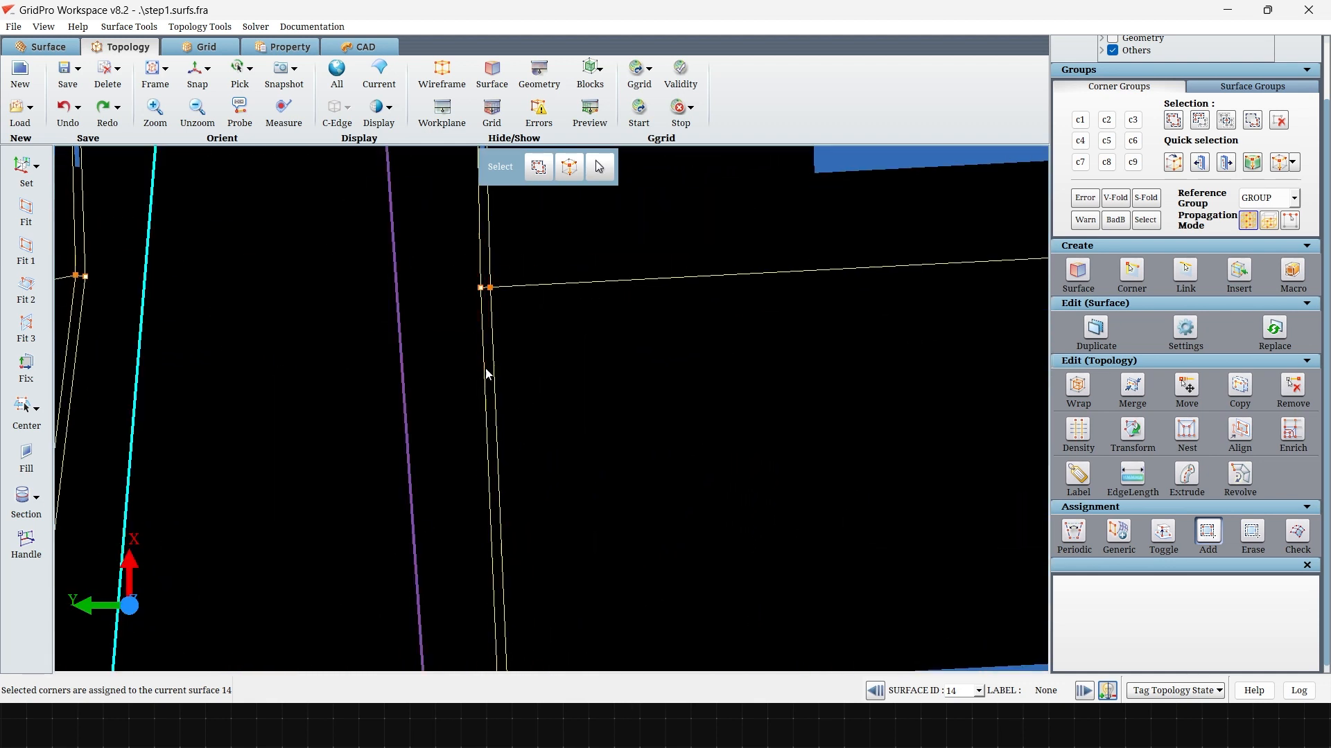
middle_drag(533, 395, 597, 460)
scroll(747, 425, down, 5)
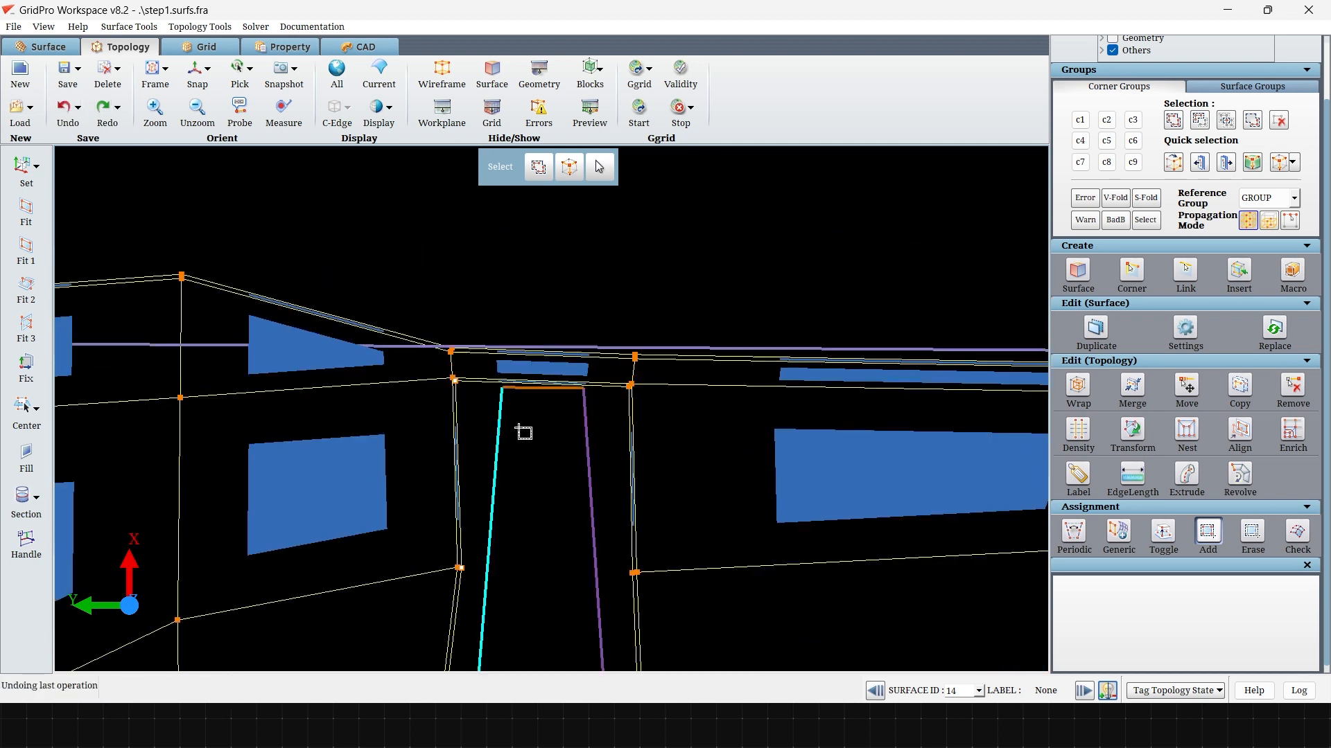
Assign the two wrap corners across the first blade's tip to the tip surface.
scroll(528, 339, up, 5)
drag(397, 375, 132, 302)
drag(867, 366, 821, 316)
middle_drag(687, 446, 601, 476)
Assign the wrap corners from the tip down the first blade's rear side to surface 12.
right_click(575, 350)
click(606, 378)
drag(659, 324, 704, 360)
scroll(686, 582, down, 5)
middle_drag(686, 582, 635, 244)
drag(537, 257, 562, 345)
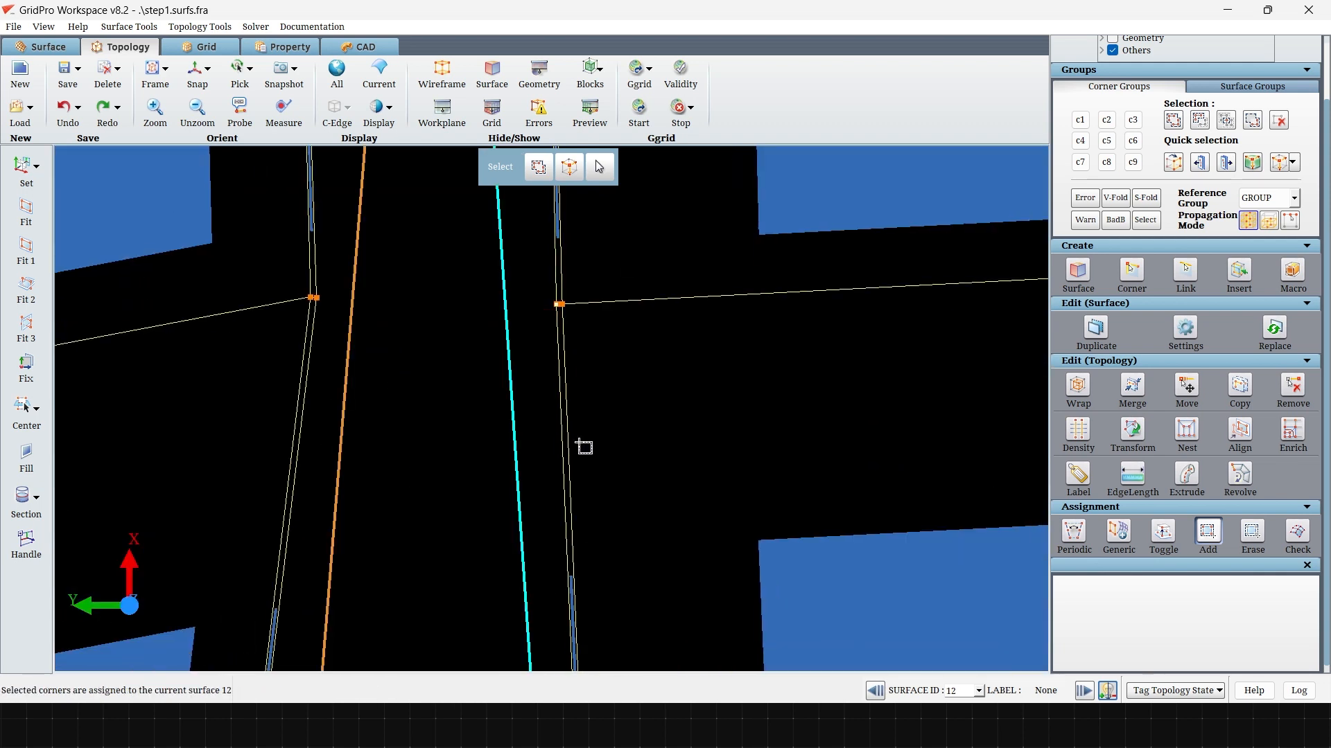
middle_drag(588, 596, 558, 183)
middle_drag(518, 599, 511, 173)
drag(519, 280, 562, 390)
Assign the wrap corners around the curved hub behind the first blade to surface 12, up to the curve's end.
middle_drag(548, 417, 541, 190)
scroll(506, 589, down, 5)
middle_drag(506, 589, 468, 250)
scroll(468, 251, up, 5)
drag(435, 223, 480, 327)
middle_drag(430, 478, 381, 178)
drag(509, 490, 428, 399)
scroll(499, 411, down, 4)
middle_drag(942, 346, 610, 493)
scroll(832, 471, up, 5)
drag(934, 467, 742, 336)
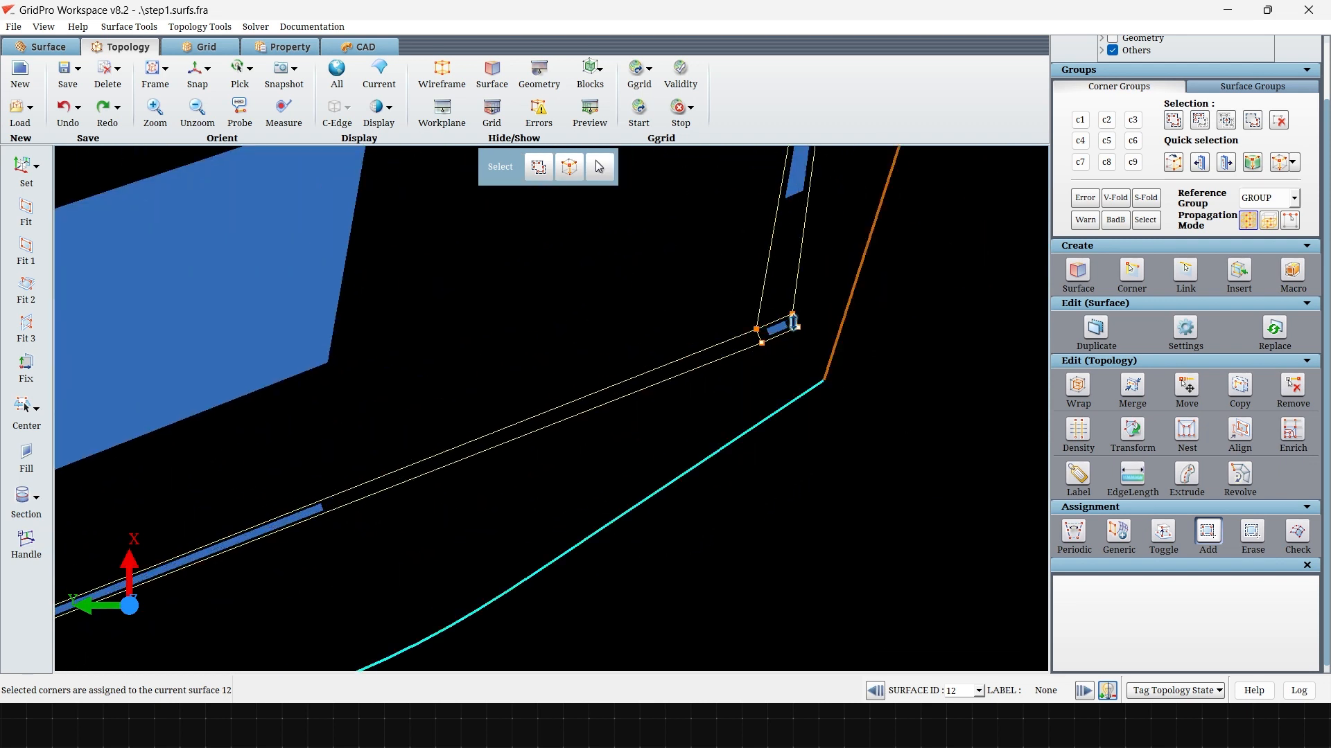
Assign the wrap edge at the start of the rising hub segment between the blades to surface 6.
right_click(846, 302)
click(857, 324)
click(776, 319)
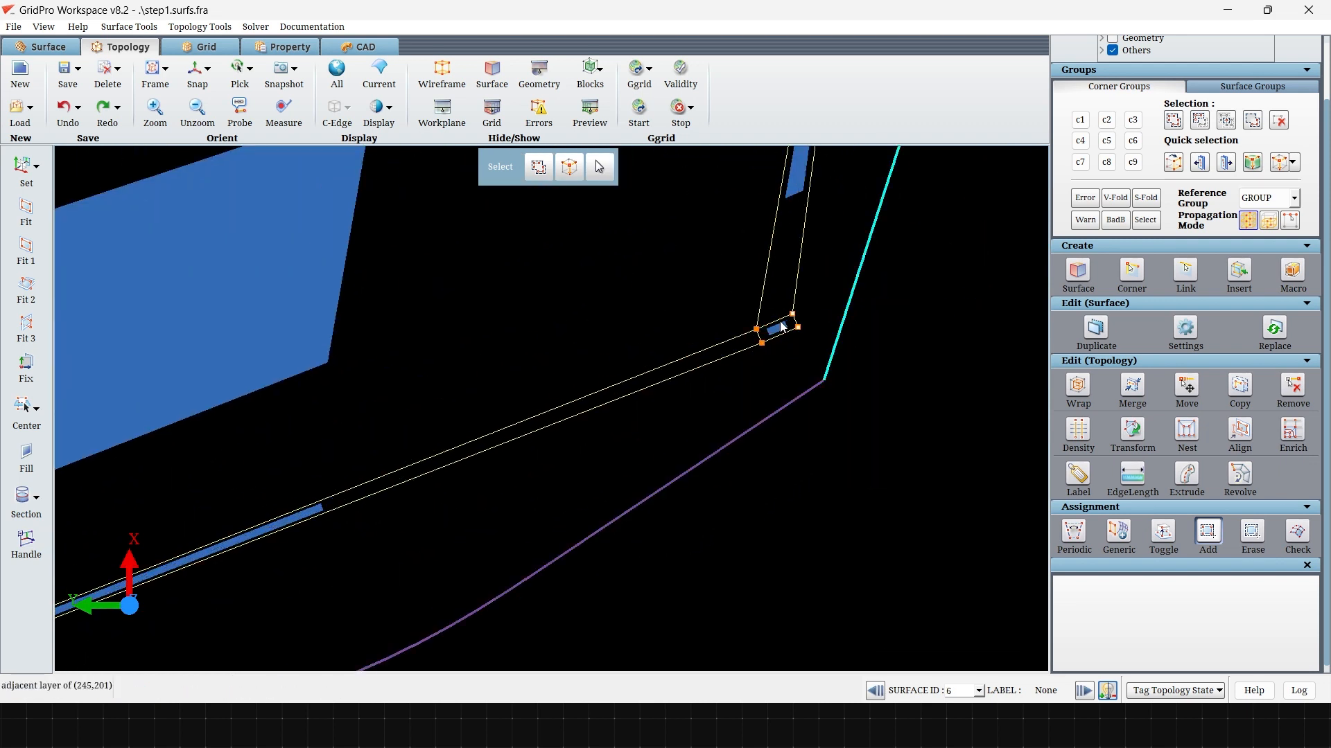
Assign the wrap corners from the hub valley around the curved foot of the second blade's front side to surface 13.
scroll(881, 345, down, 5)
middle_drag(891, 279, 703, 484)
scroll(675, 427, up, 5)
right_click(776, 441)
click(797, 465)
scroll(800, 530, up, 5)
drag(869, 578, 790, 485)
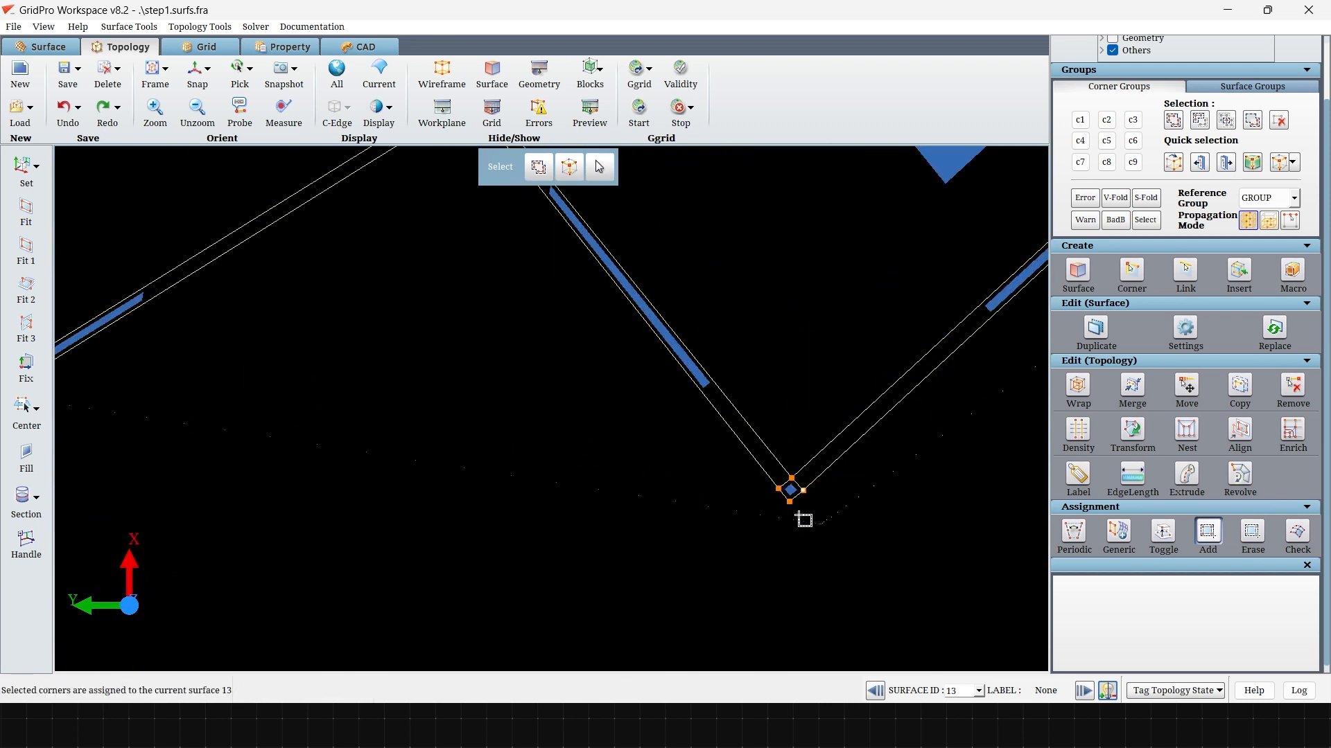
scroll(797, 506, down, 5)
middle_drag(970, 228, 738, 460)
scroll(793, 467, up, 4)
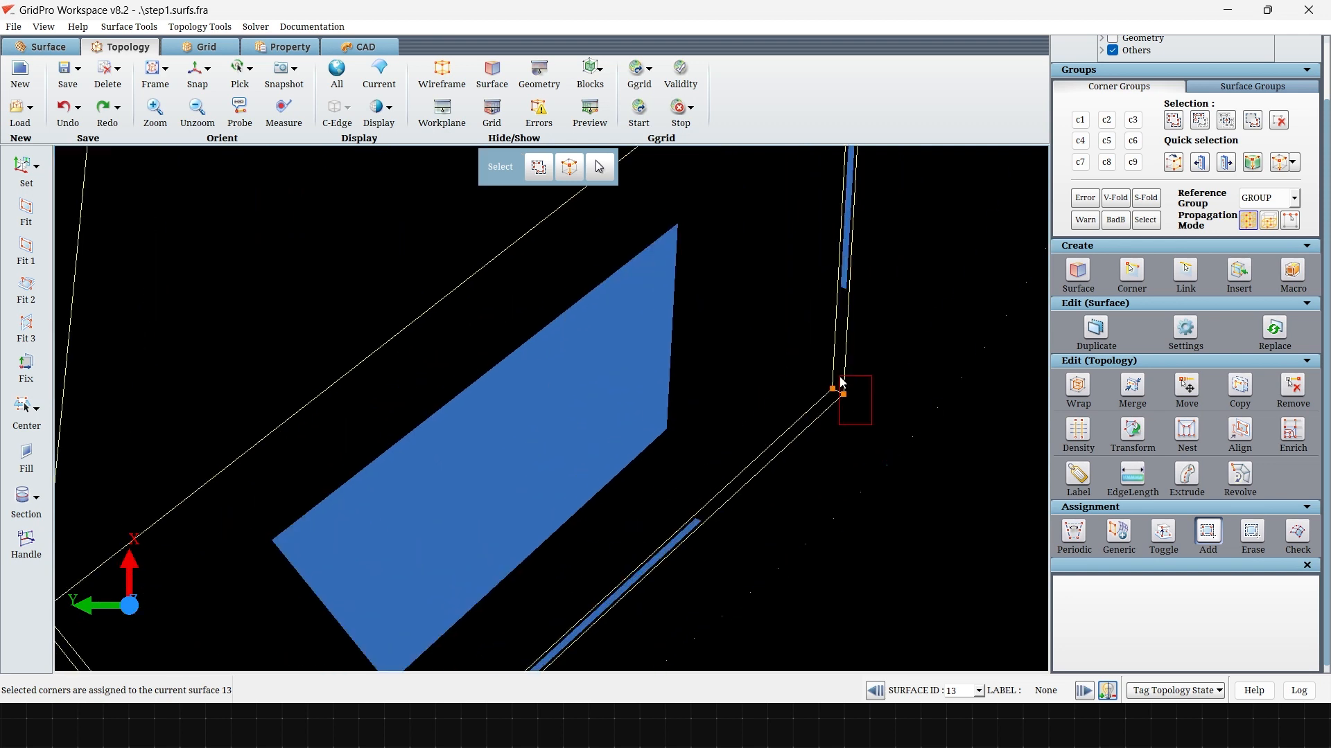
drag(840, 378, 823, 371)
scroll(823, 371, down, 4)
middle_drag(797, 277, 621, 457)
scroll(620, 485, up, 4)
drag(623, 496, 499, 428)
Assign the wrap corners farther up the second blade's front side to surface 13, ending at the tip.
scroll(499, 427, down, 5)
middle_drag(763, 180, 706, 312)
scroll(727, 311, up, 4)
drag(843, 247, 760, 201)
scroll(760, 201, down, 4)
middle_drag(755, 208, 603, 527)
scroll(538, 360, up, 4)
middle_drag(538, 360, 480, 283)
drag(727, 582, 597, 438)
scroll(597, 438, down, 4)
middle_drag(707, 324, 680, 447)
scroll(679, 447, up, 4)
drag(723, 397, 645, 308)
Assign the wrap corners across the second blade's tip to surface 17.
scroll(638, 305, down, 4)
middle_drag(683, 180, 619, 373)
drag(607, 353, 740, 340)
right_click(636, 313)
click(663, 339)
middle_drag(721, 589, 613, 215)
drag(615, 321, 666, 440)
middle_drag(650, 589, 578, 204)
drag(596, 199, 641, 277)
middle_drag(511, 291, 508, 215)
scroll(596, 211, down, 5)
middle_drag(572, 277, 634, 481)
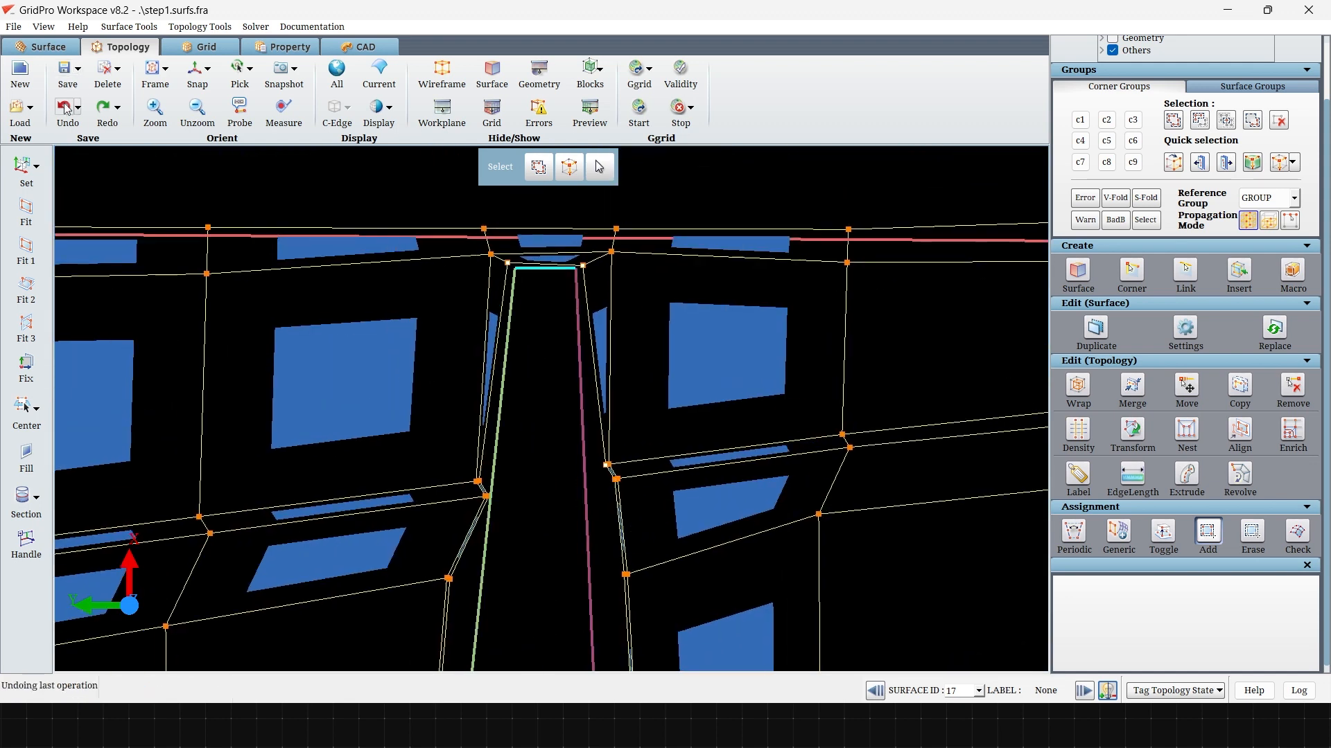
Make the second blade's rear side, surface 15, current and assign the upper wrap corners just below the tip to it.
right_click(581, 366)
click(605, 393)
drag(574, 419, 610, 501)
middle_drag(618, 562, 529, 472)
scroll(529, 472, up, 6)
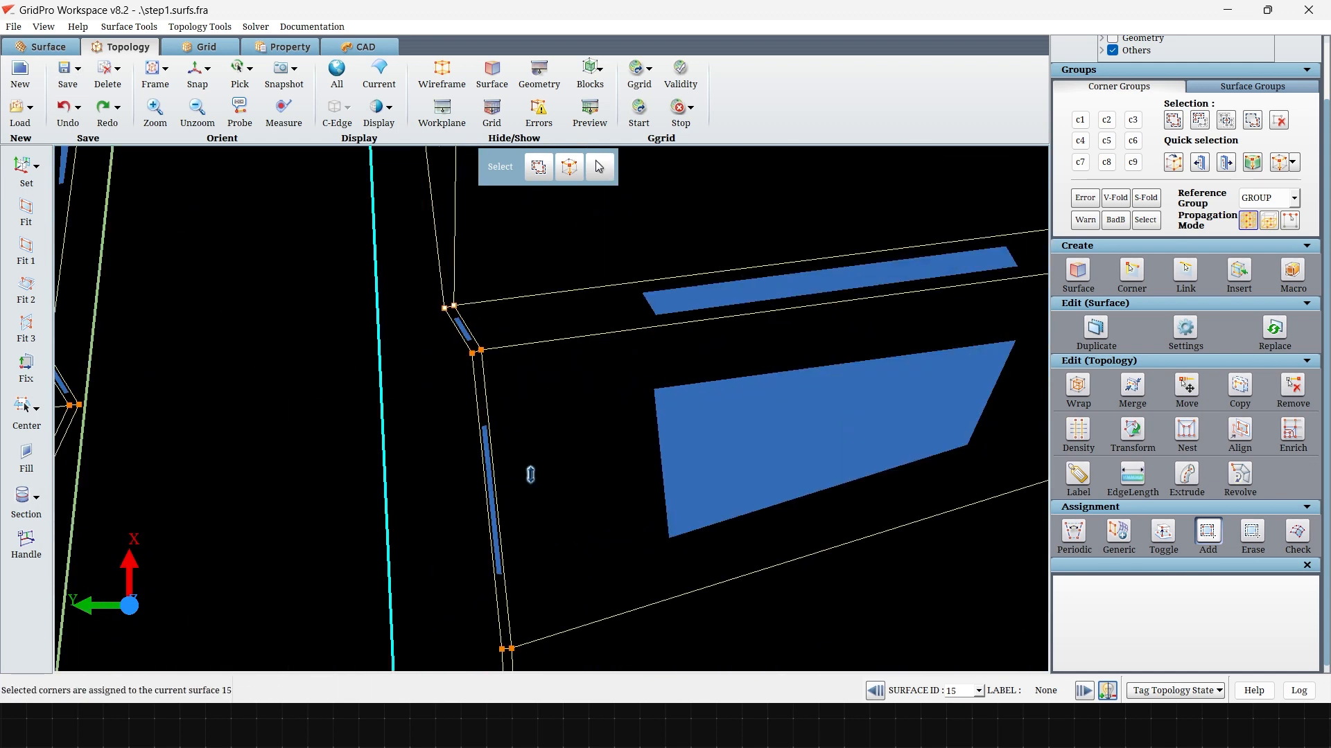
Erase the upper corner pair's assignment on the second blade's rear side and add only the corner nearest the blade to surface 15.
click(1257, 539)
mouse_move(416, 266)
mouse_down()
mouse_move(454, 290)
mouse_move(463, 402)
mouse_up()
click(1197, 538)
scroll(496, 430, down, 5)
scroll(478, 478, up, 6)
middle_drag(478, 478, 416, 344)
drag(347, 288, 440, 395)
Assign the remaining wrap corners down the second blade's rear side to surface 15, ending at the hub step.
scroll(464, 423, down, 6)
scroll(472, 544, up, 4)
scroll(472, 544, up, 4)
middle_drag(474, 547, 490, 477)
drag(401, 270, 498, 438)
scroll(523, 444, down, 6)
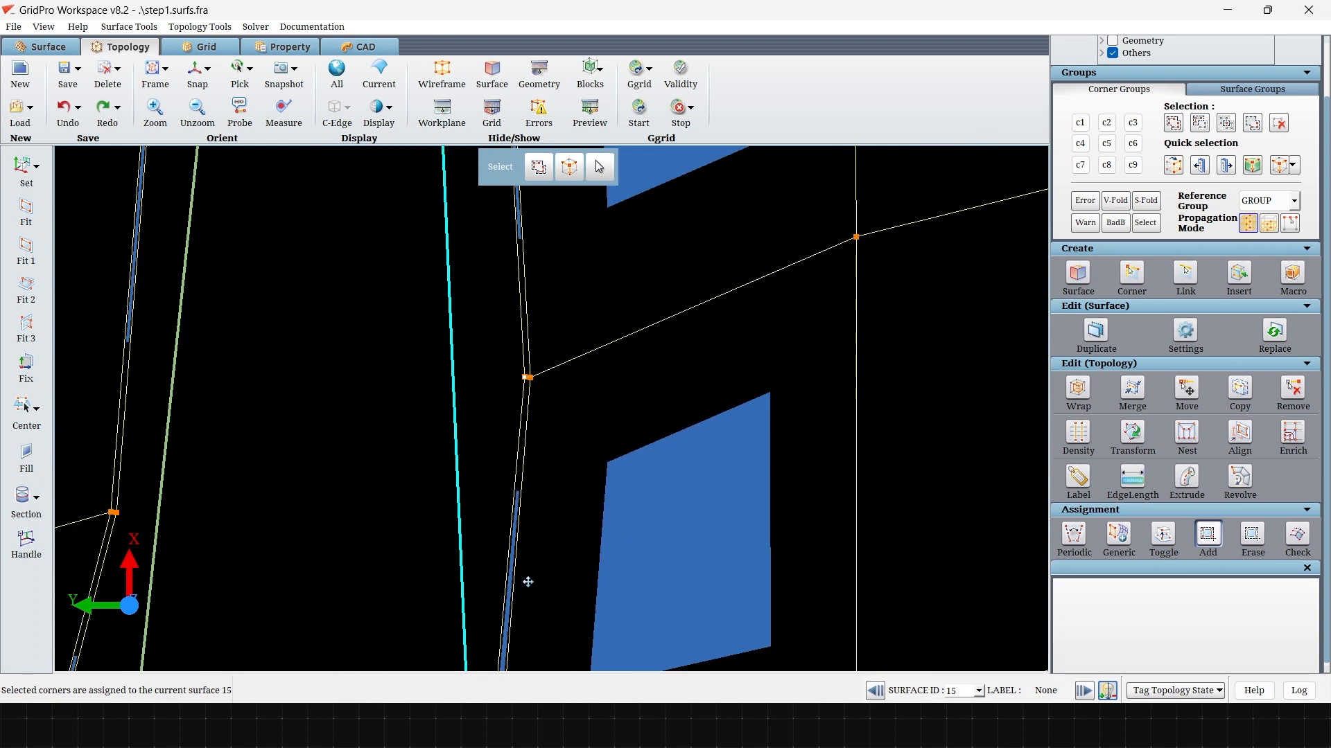
middle_drag(528, 582, 458, 283)
scroll(409, 474, up, 4)
middle_drag(404, 469, 410, 341)
drag(327, 368, 417, 449)
Make the hub step behind the second blade, surface 7, current and assign the wrap corners along the step to it.
right_click(442, 445)
click(472, 464)
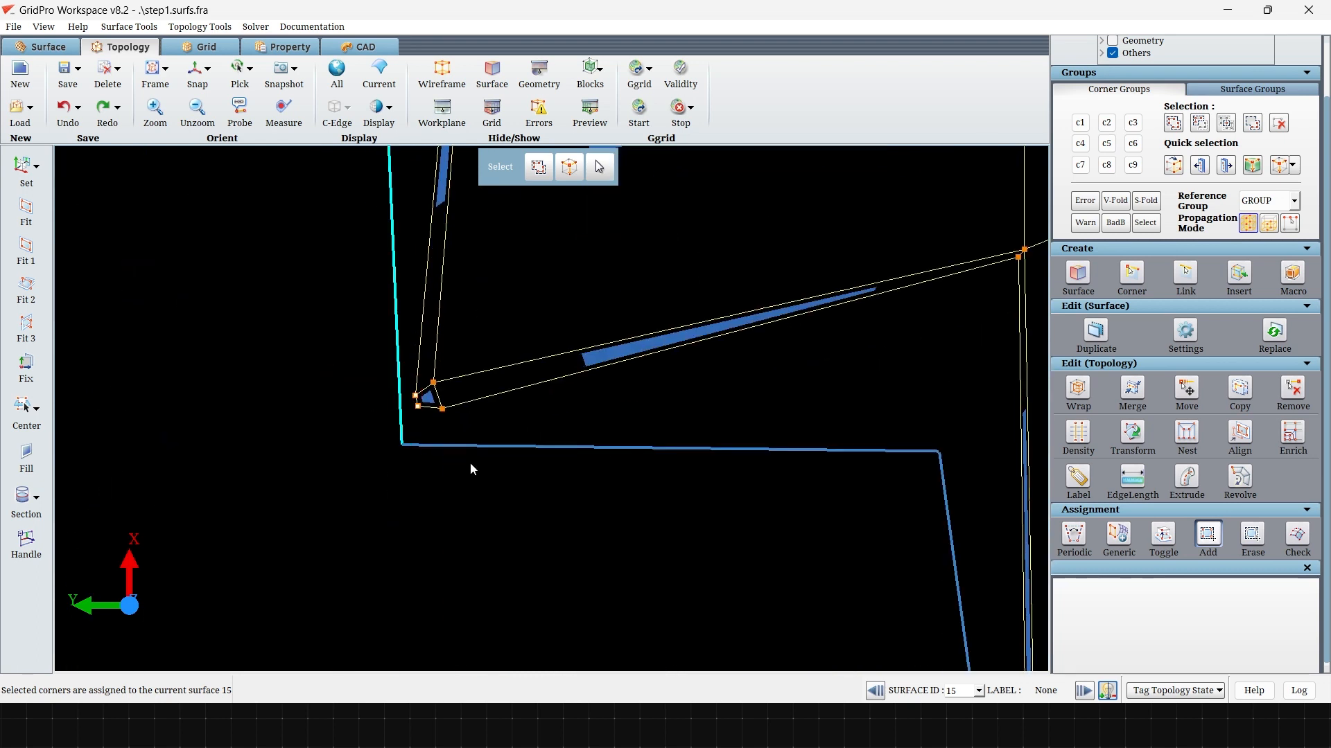
scroll(423, 393, up, 5)
click(257, 386)
scroll(415, 429, down, 6)
middle_drag(804, 547, 588, 482)
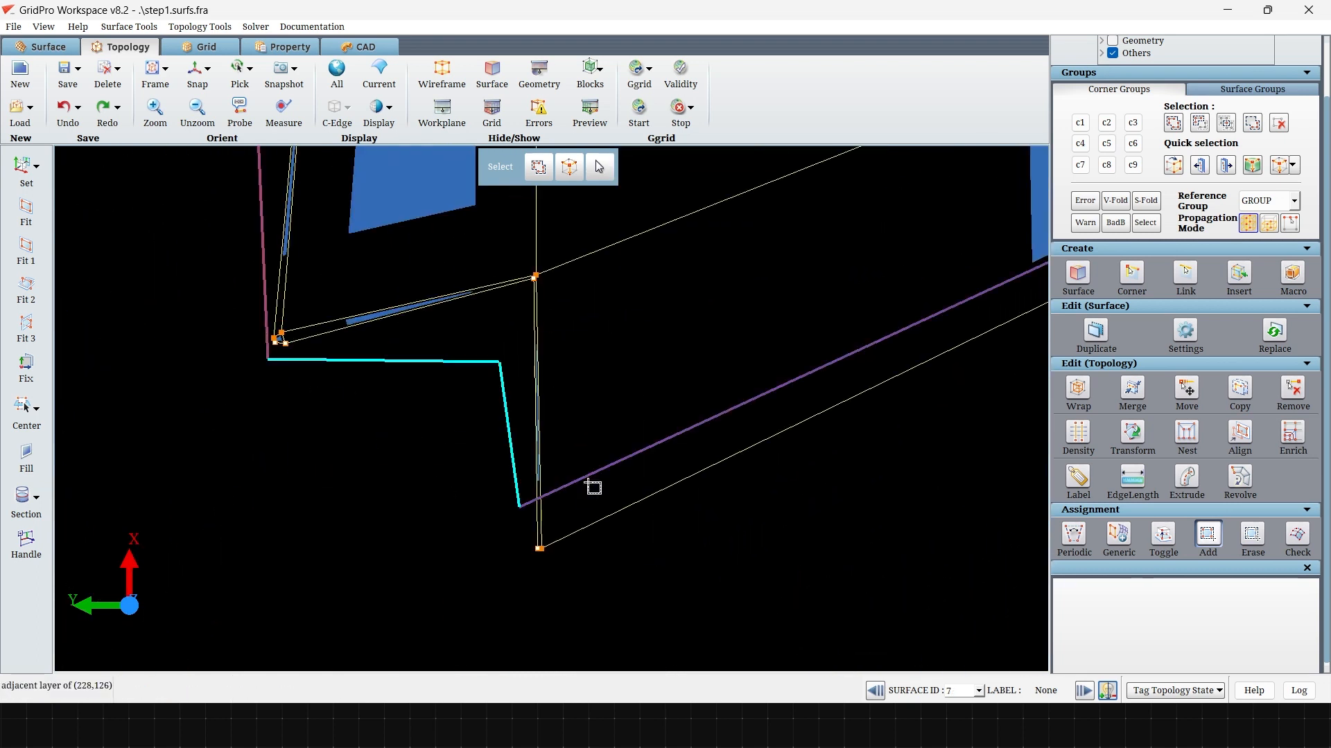
click(540, 531)
Make the vertical boundary at the far downstream end, surface 11, current and assign the end column of corners to it.
scroll(643, 510, down, 4)
right_drag(642, 510, 380, 587)
scroll(380, 586, up, 4)
right_drag(610, 416, 498, 513)
right_click(499, 515)
click(510, 541)
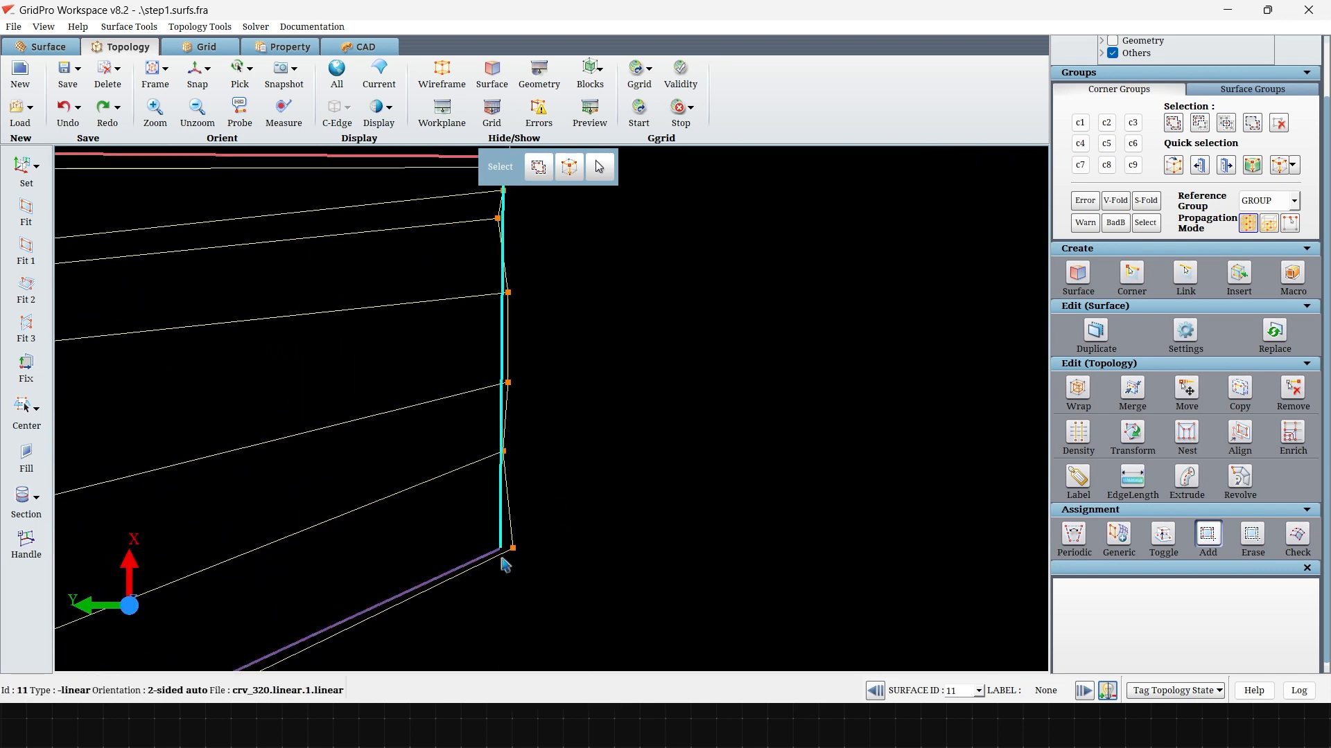
click(488, 558)
Make the casing wall above the second blade, surface 0, current and assign its wrap corners to it.
scroll(312, 430, down, 4)
right_drag(176, 336, 342, 484)
right_click(573, 461)
click(587, 469)
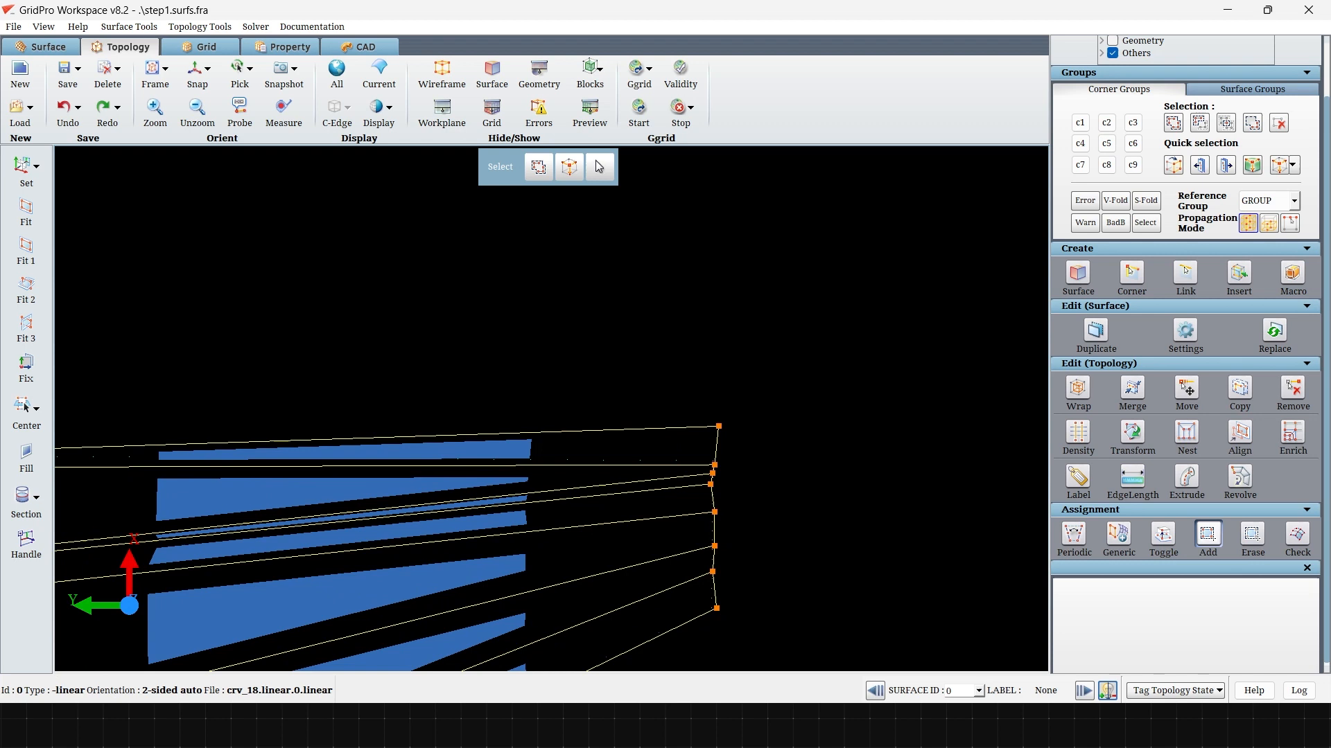
scroll(436, 344, up, 4)
scroll(326, 420, up, 4)
click(395, 563)
Make the stepped casing wall above the first blade, surface 9, current and assign the adjacent layer of wrap corners to it.
right_drag(395, 562, 532, 403)
right_click(535, 405)
click(548, 430)
scroll(659, 366, up, 4)
right_drag(634, 190, 618, 530)
scroll(594, 478, up, 3)
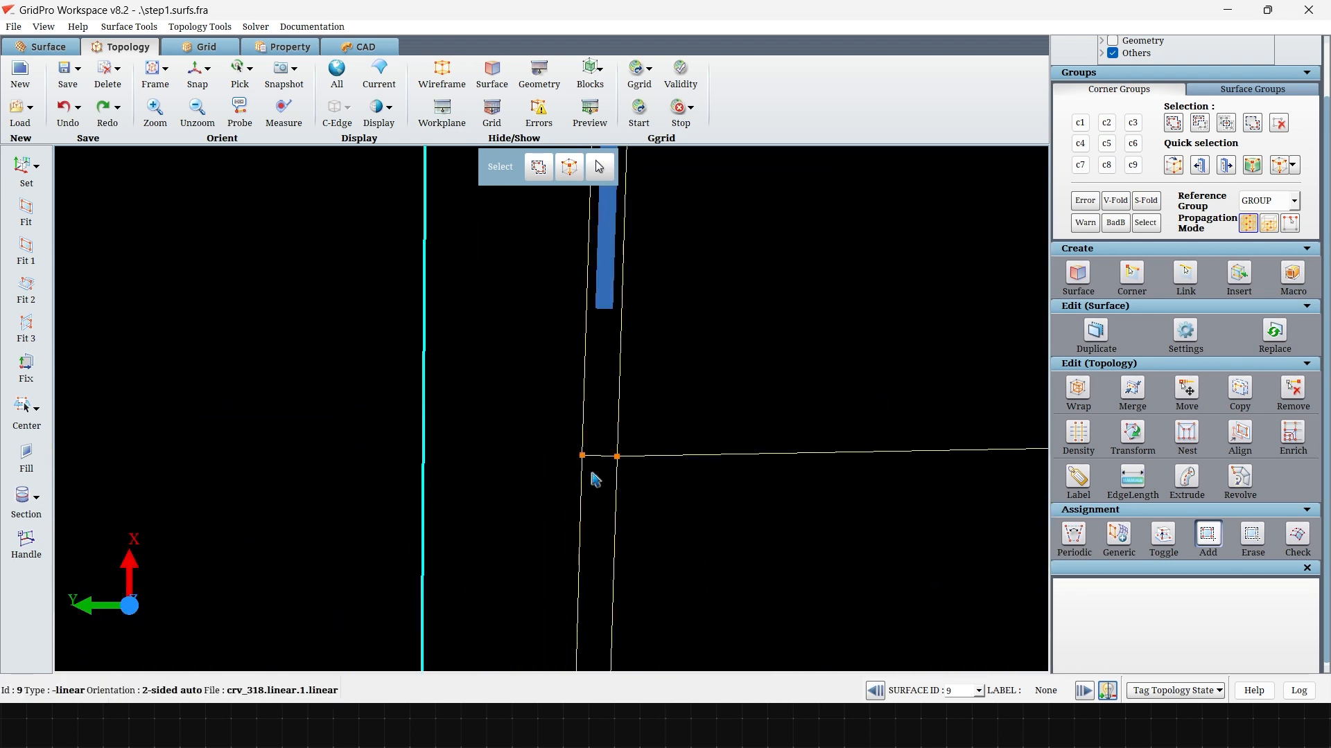
click(596, 456)
Make the casing step ahead of the first blade, surface 8, current and assign its adjacent layer of wrap corners to it.
scroll(612, 460, down, 7)
right_drag(549, 640, 638, 309)
scroll(638, 309, up, 3)
right_drag(289, 312, 968, 273)
right_drag(157, 307, 692, 389)
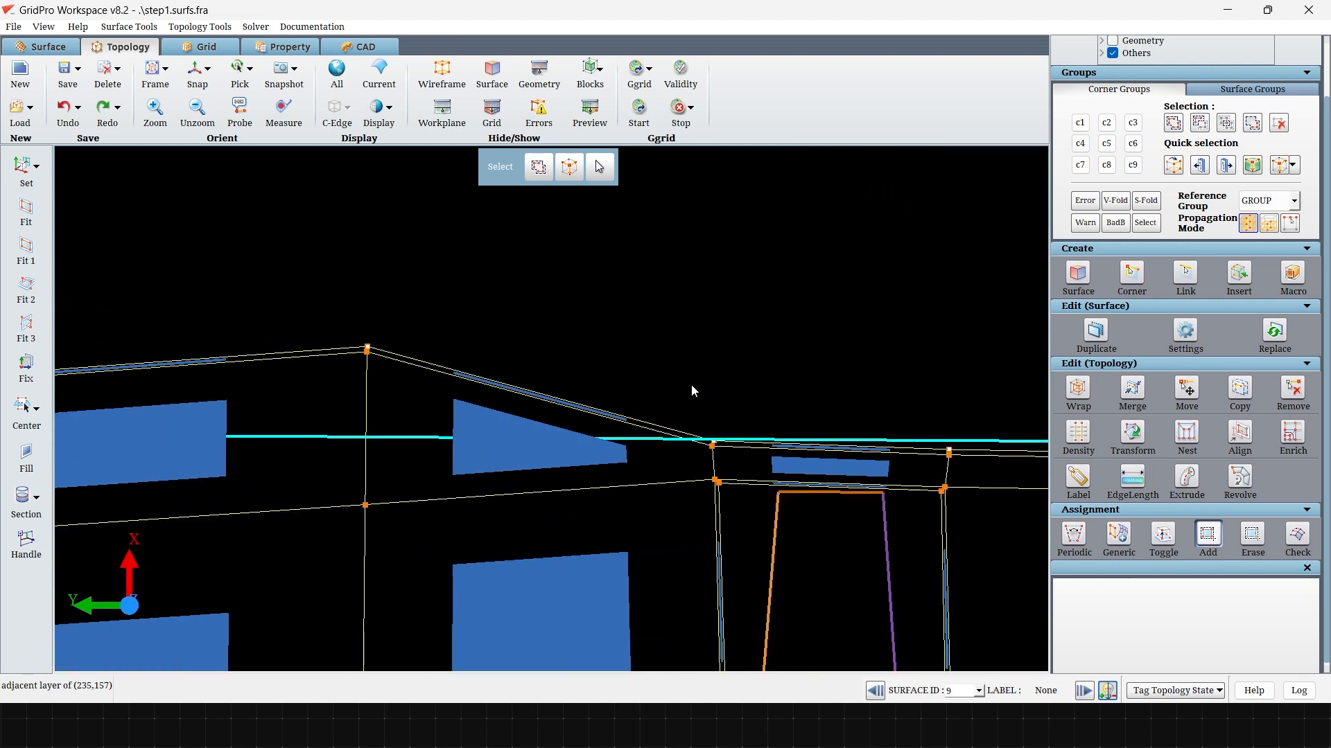
right_drag(271, 492, 890, 413)
right_click(403, 406)
click(420, 431)
scroll(449, 477, up, 4)
right_drag(450, 478, 802, 300)
scroll(802, 300, up, 4)
click(494, 360)
Make the filleted upper inlet wall, surface 1, current and assign its adjacent layer of wrap corners to it.
scroll(554, 478, down, 8)
right_drag(612, 585, 672, 333)
right_drag(603, 537, 714, 279)
right_drag(229, 332, 934, 310)
right_drag(277, 360, 797, 346)
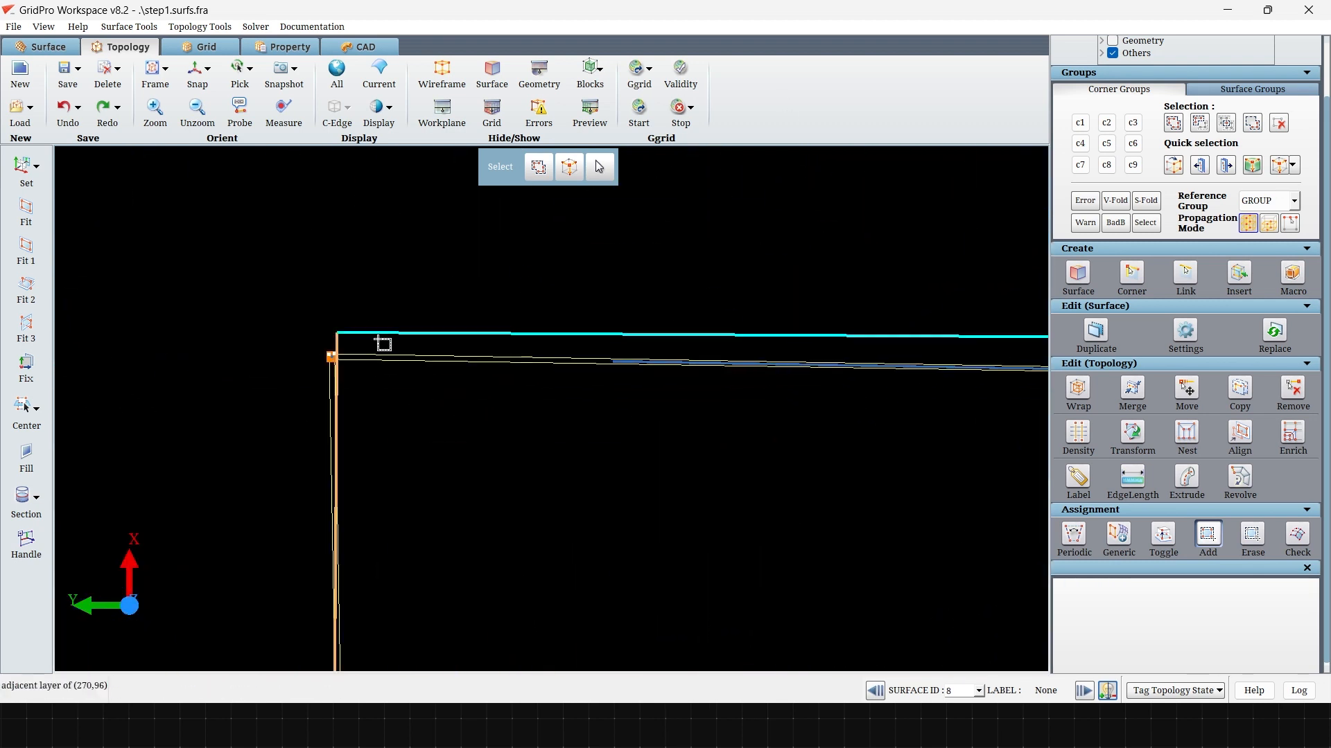
right_click(339, 360)
scroll(343, 333, up, 4)
right_click(255, 248)
click(291, 290)
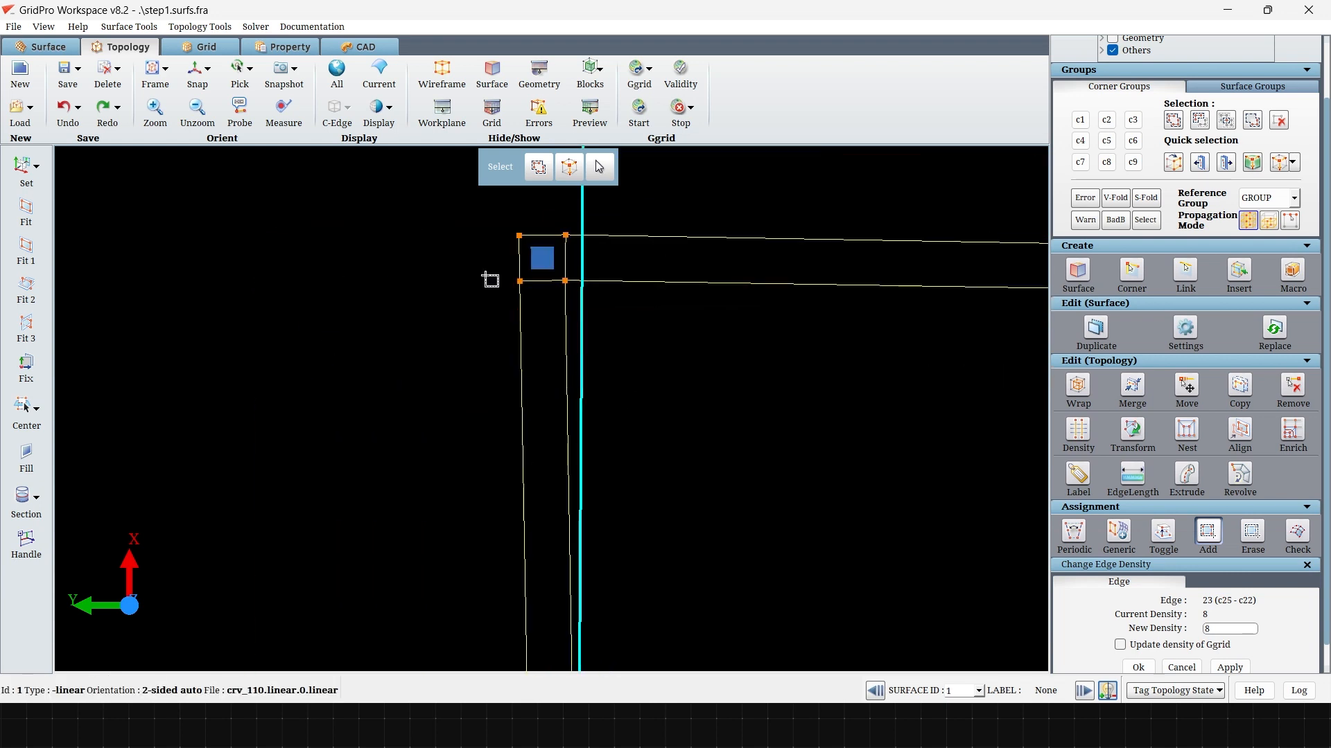
click(537, 278)
Make the vertical boundary at the inlet channel's open end, surface 10, current and assign the end corners to it.
scroll(530, 296, down, 4)
right_drag(623, 554, 693, 366)
right_drag(631, 603, 657, 446)
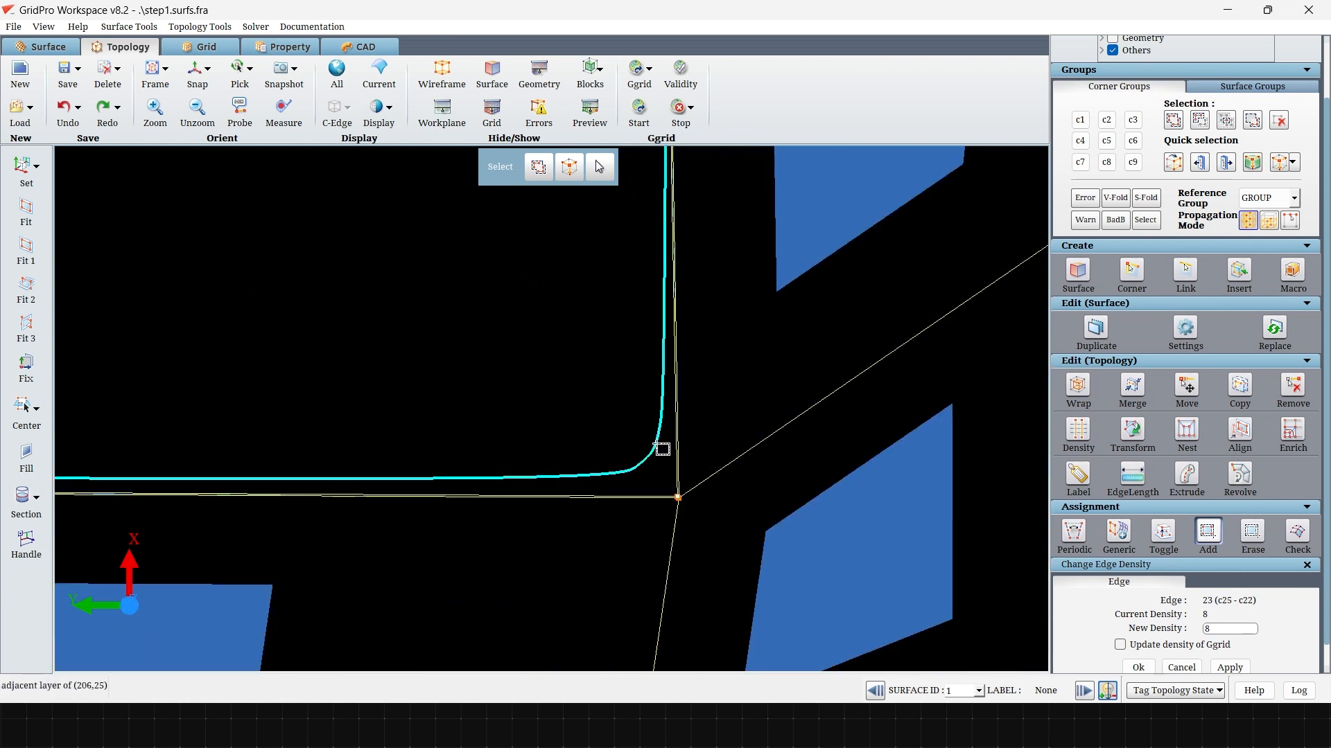
right_drag(286, 384, 570, 288)
scroll(570, 289, down, 1)
right_drag(104, 305, 574, 309)
scroll(573, 309, up, 3)
right_click(601, 289)
click(654, 331)
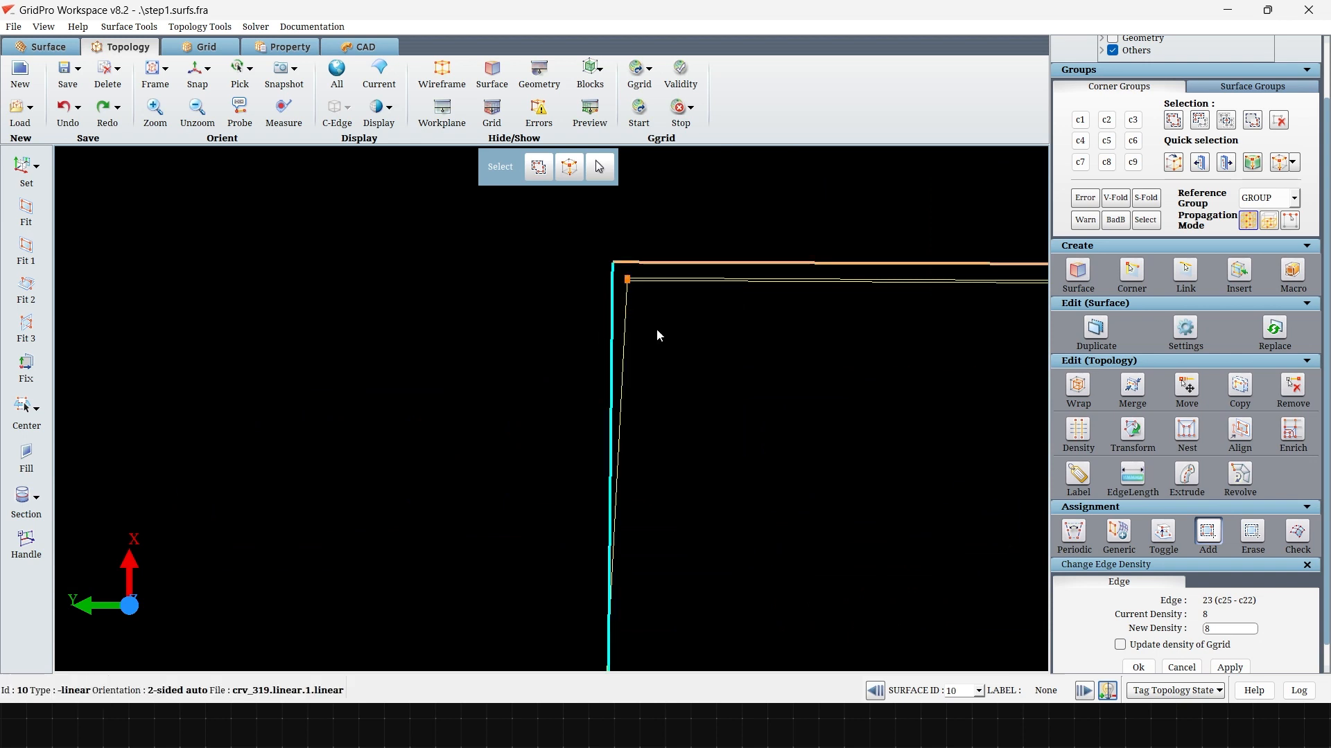
scroll(644, 336, down, 2)
click(592, 353)
Make the inlet channel's lower wall with its small downward step, surface 4, current and assign the corners along it.
right_drag(596, 388, 402, 287)
scroll(401, 287, up, 2)
right_drag(173, 610, 332, 501)
scroll(252, 540, up, 2)
right_click(210, 583)
click(266, 428)
scroll(388, 423, down, 1)
right_drag(443, 420, 167, 367)
scroll(166, 367, up, 1)
Hide the block display and start the assignment check on surface 4.
scroll(787, 351, down, 7)
click(582, 78)
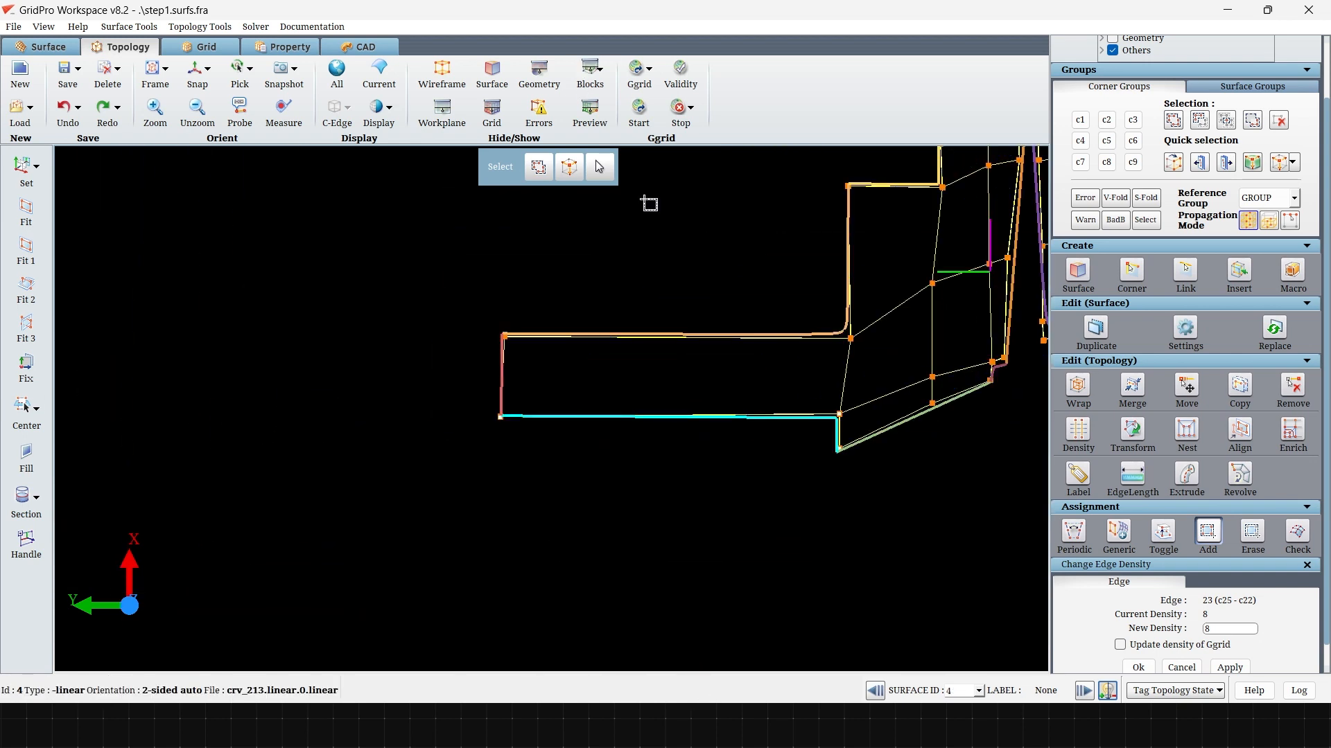
right_drag(693, 291, 195, 427)
scroll(194, 427, down, 2)
click(1298, 533)
scroll(1093, 619, down, 1)
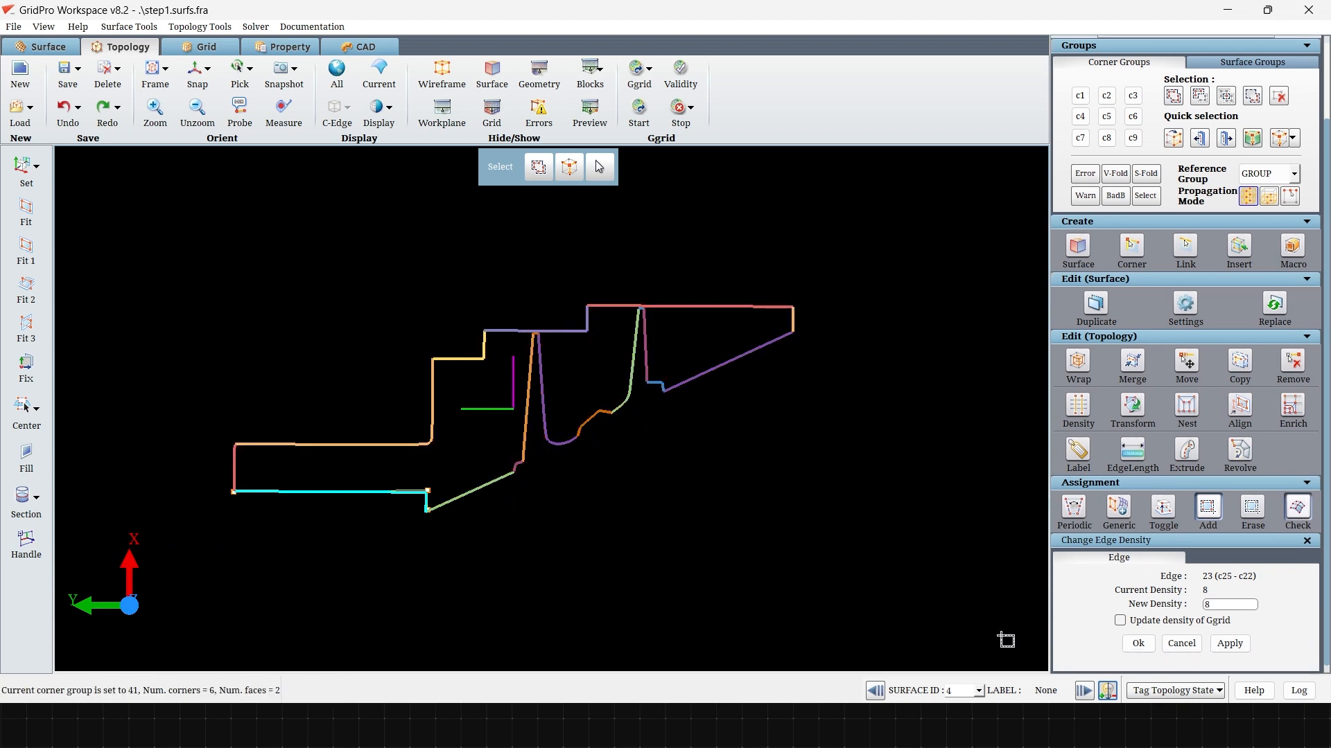
Step the assignment check from surface 4 forward to surface 15, examining the corners assigned to each surface.
right_drag(513, 519, 630, 496)
scroll(630, 496, up, 3)
right_drag(801, 521, 780, 536)
click(377, 66)
click(1084, 691)
click(1083, 691)
click(1084, 691)
click(1083, 691)
click(384, 81)
click(1084, 691)
right_drag(747, 667, 831, 623)
click(1083, 691)
click(1084, 691)
right_drag(732, 534, 729, 491)
scroll(672, 552, up, 2)
click(1088, 694)
right_drag(802, 462, 693, 545)
click(1084, 691)
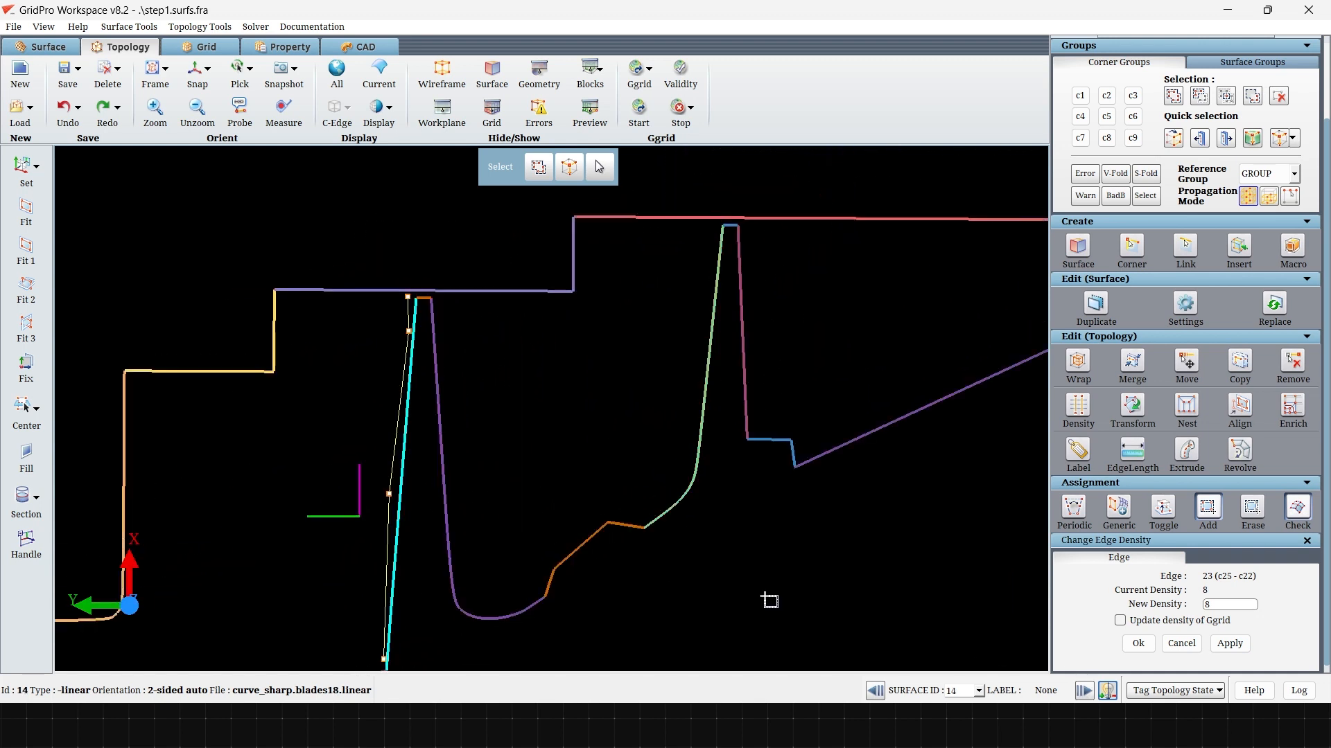
right_drag(769, 603, 866, 503)
click(1084, 691)
right_drag(997, 416, 858, 528)
scroll(858, 528, up, 2)
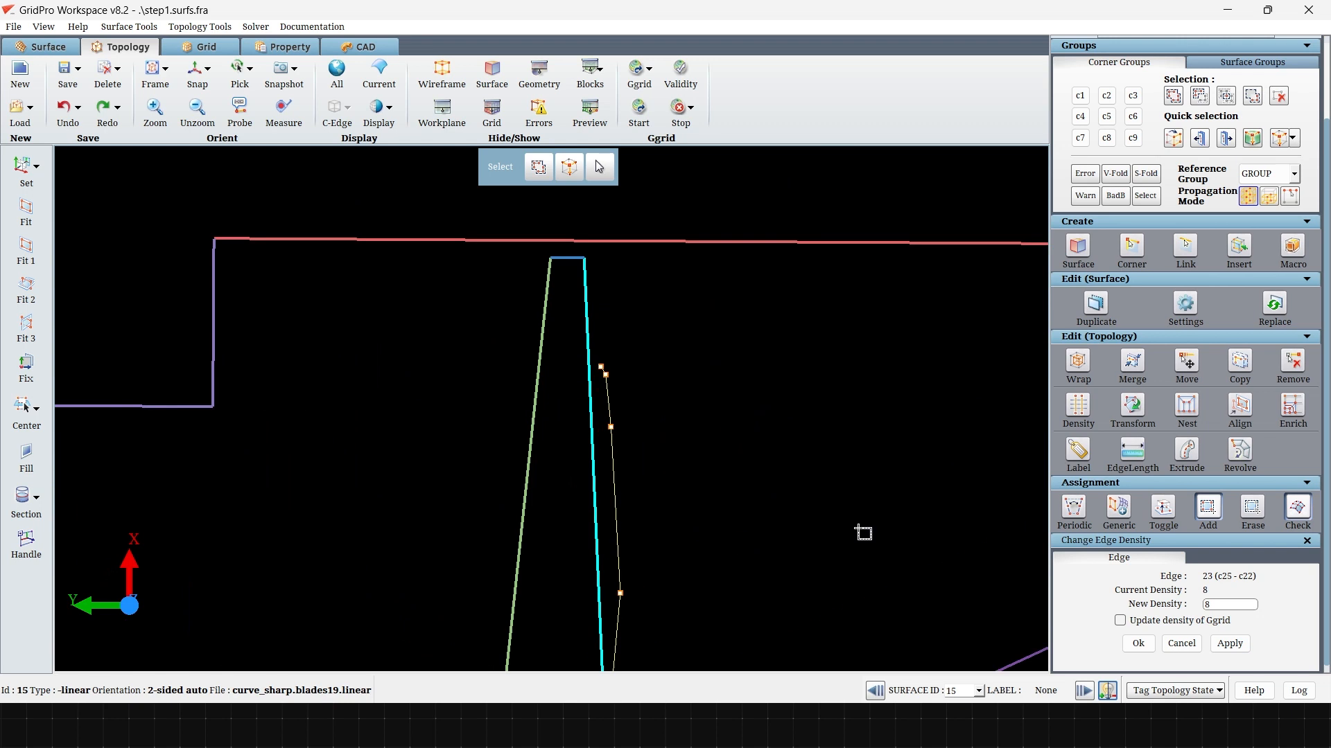
Pause the assignment check, add the wrap corners near the second blade's rear tip to surface 15, and resume the check.
click(1296, 513)
right_drag(529, 336, 528, 463)
scroll(529, 463, up, 3)
drag(660, 285, 703, 402)
scroll(700, 445, down, 5)
click(1300, 508)
scroll(501, 447, down, 4)
Continue the assignment check past surface 15 and on through surfaces 2, 3 and 5, examining each surface's assigned corners.
right_drag(466, 504, 525, 347)
click(1085, 688)
click(1085, 690)
click(1085, 689)
scroll(728, 402, down, 1)
right_drag(728, 401, 725, 397)
click(1083, 690)
right_drag(492, 540, 638, 450)
click(1081, 688)
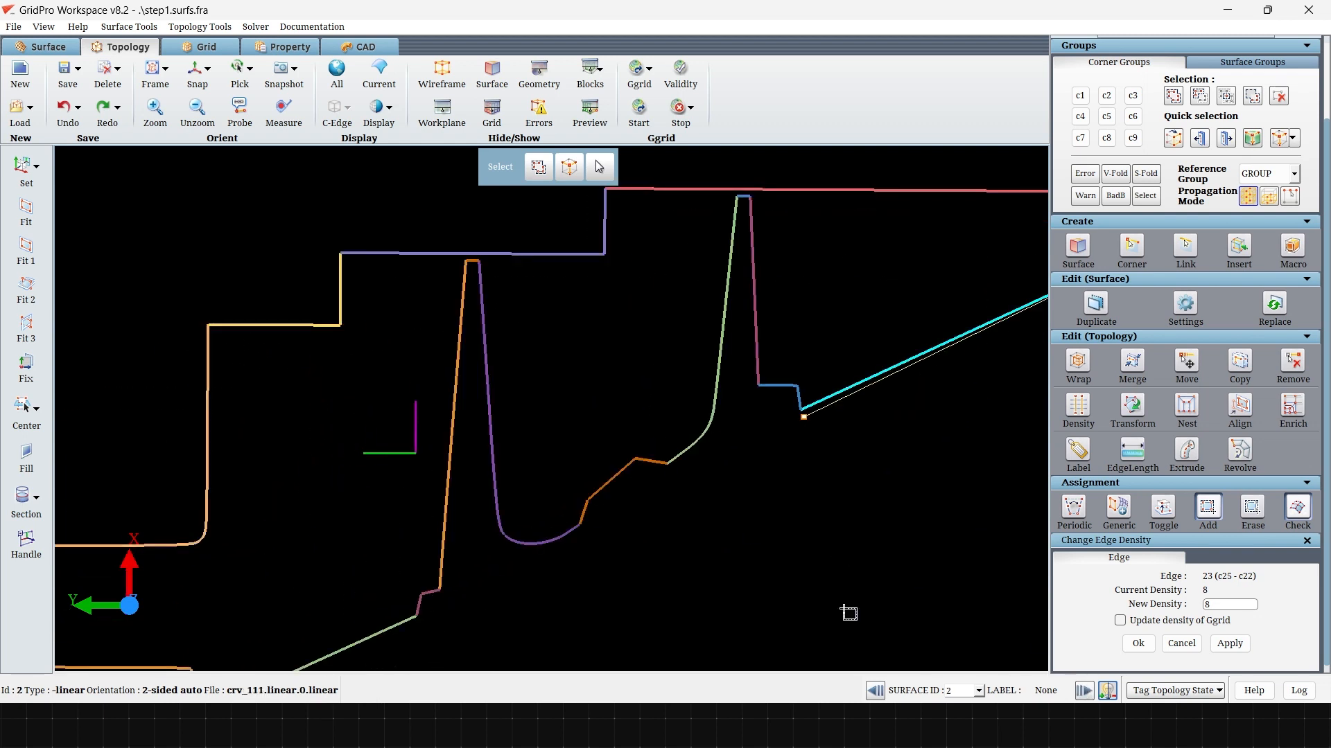
scroll(810, 552, down, 2)
right_drag(809, 552, 786, 564)
click(1085, 690)
right_drag(574, 577, 660, 531)
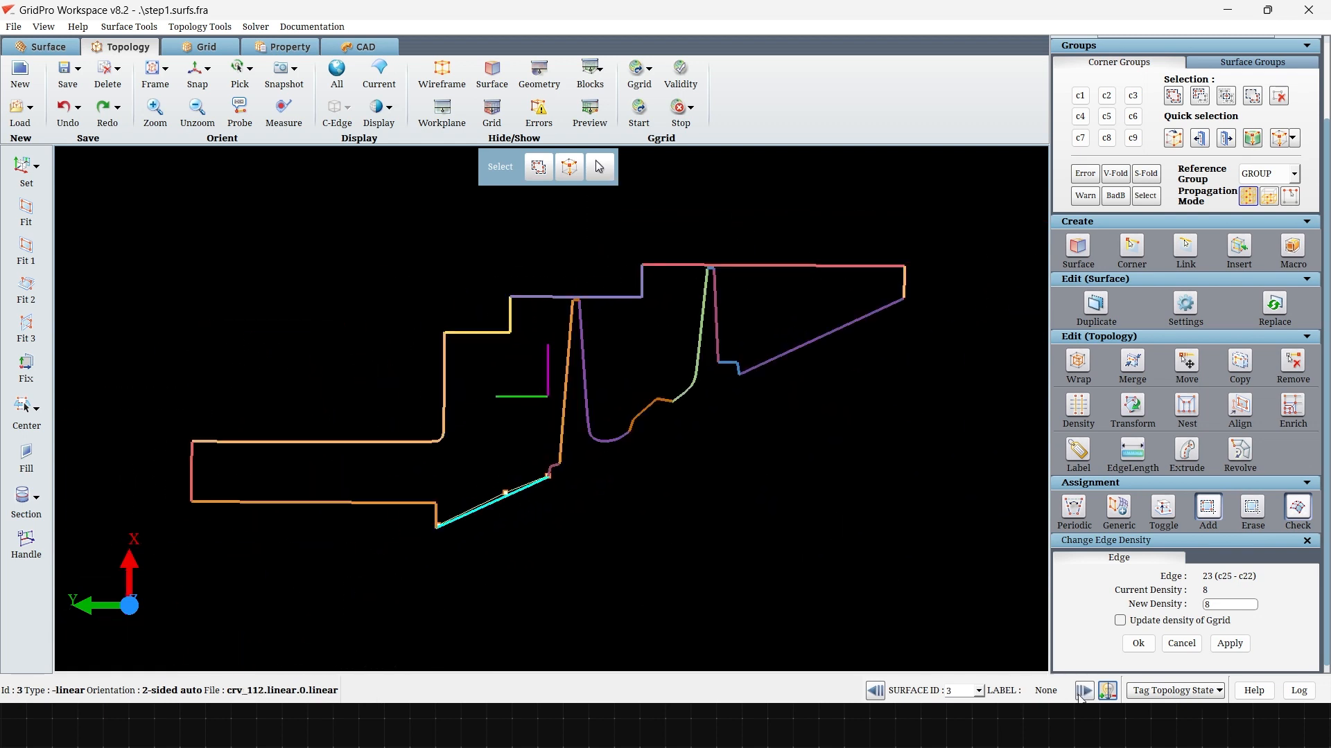
click(1081, 690)
right_drag(735, 618, 769, 611)
click(1085, 691)
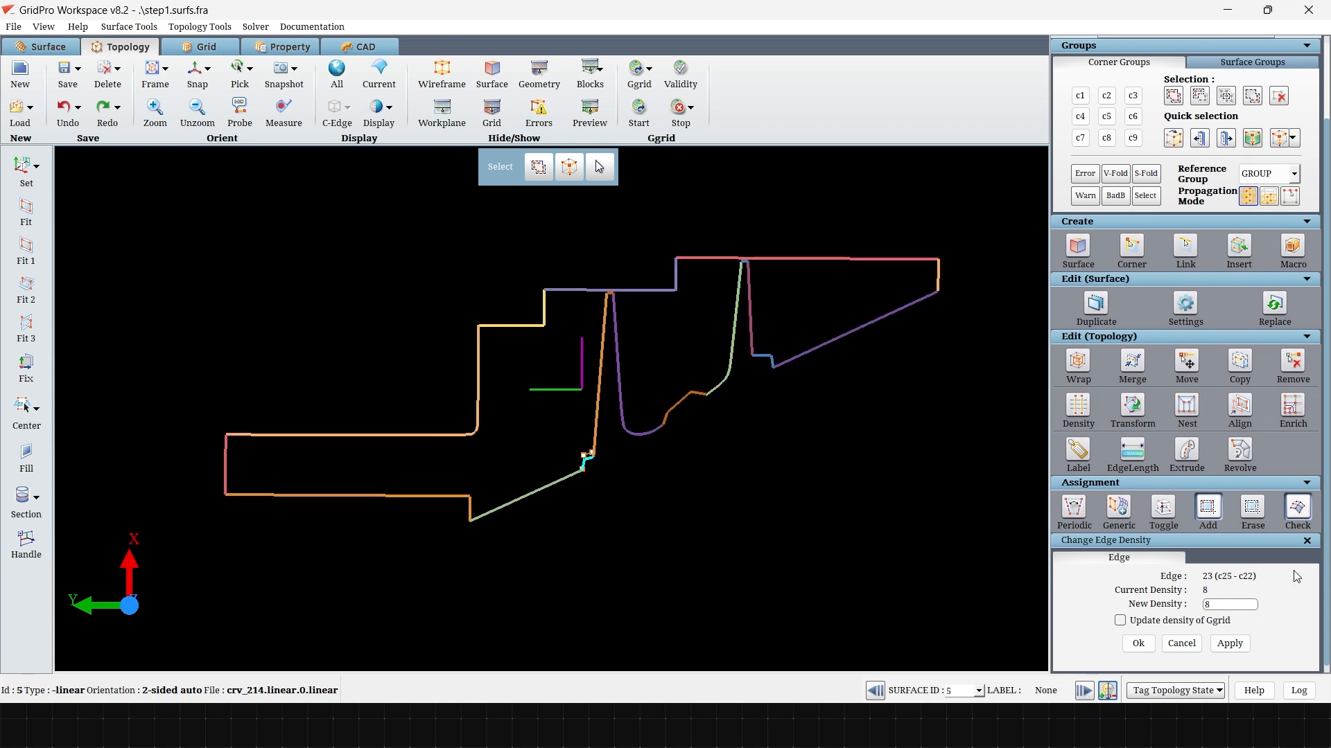
Make the filleted upper inlet wall, surface 1, current again and cancel the open edge density change.
right_click(503, 327)
click(555, 351)
right_drag(559, 357, 572, 397)
right_click(482, 402)
click(534, 427)
click(1182, 644)
click(1305, 538)
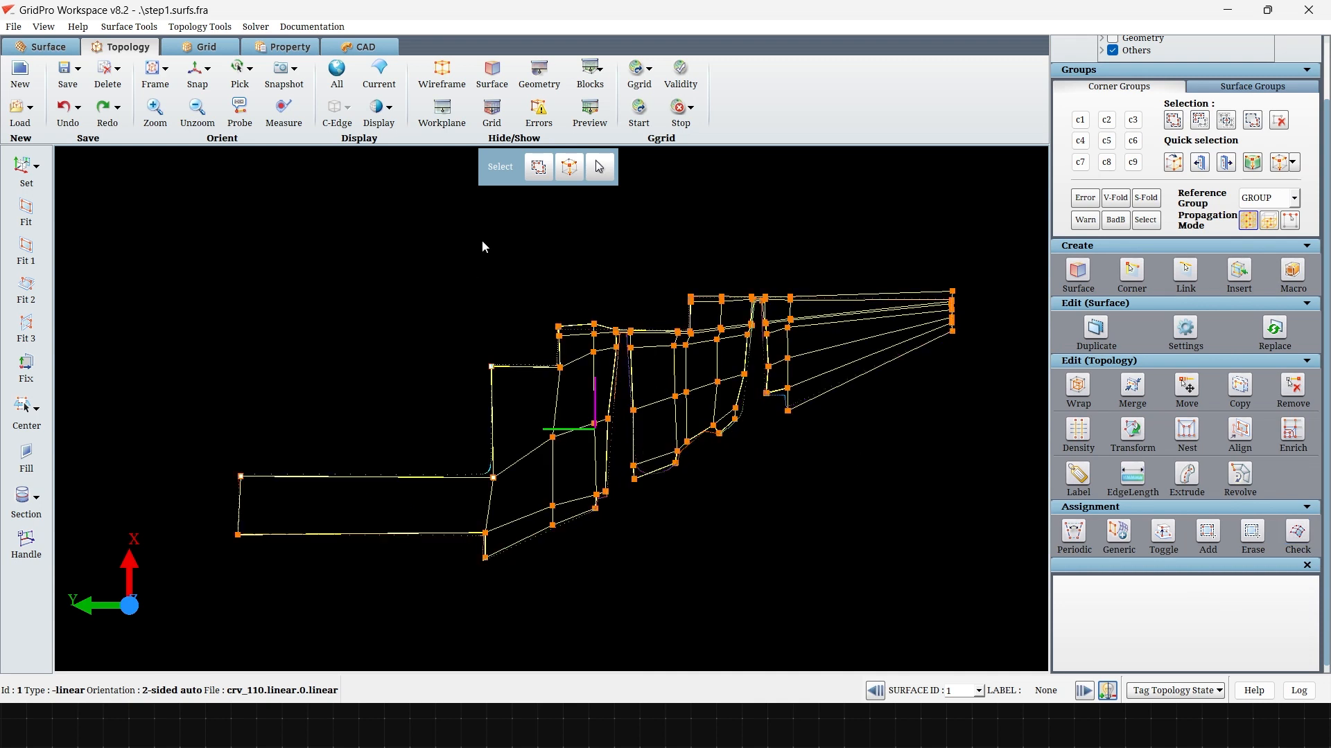
Save the topology as step3.assignments.and.boundry.fra.
click(65, 74)
drag(560, 470, 508, 470)
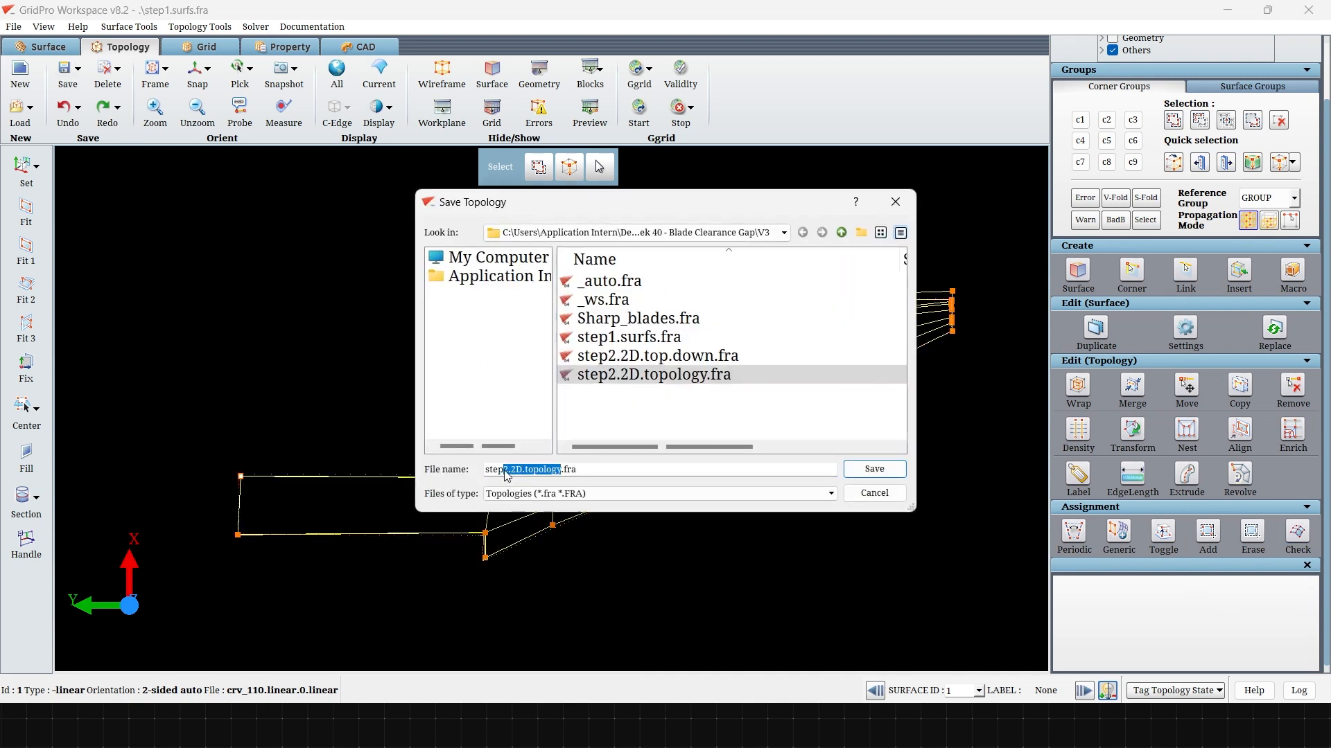
text(3.assignments)
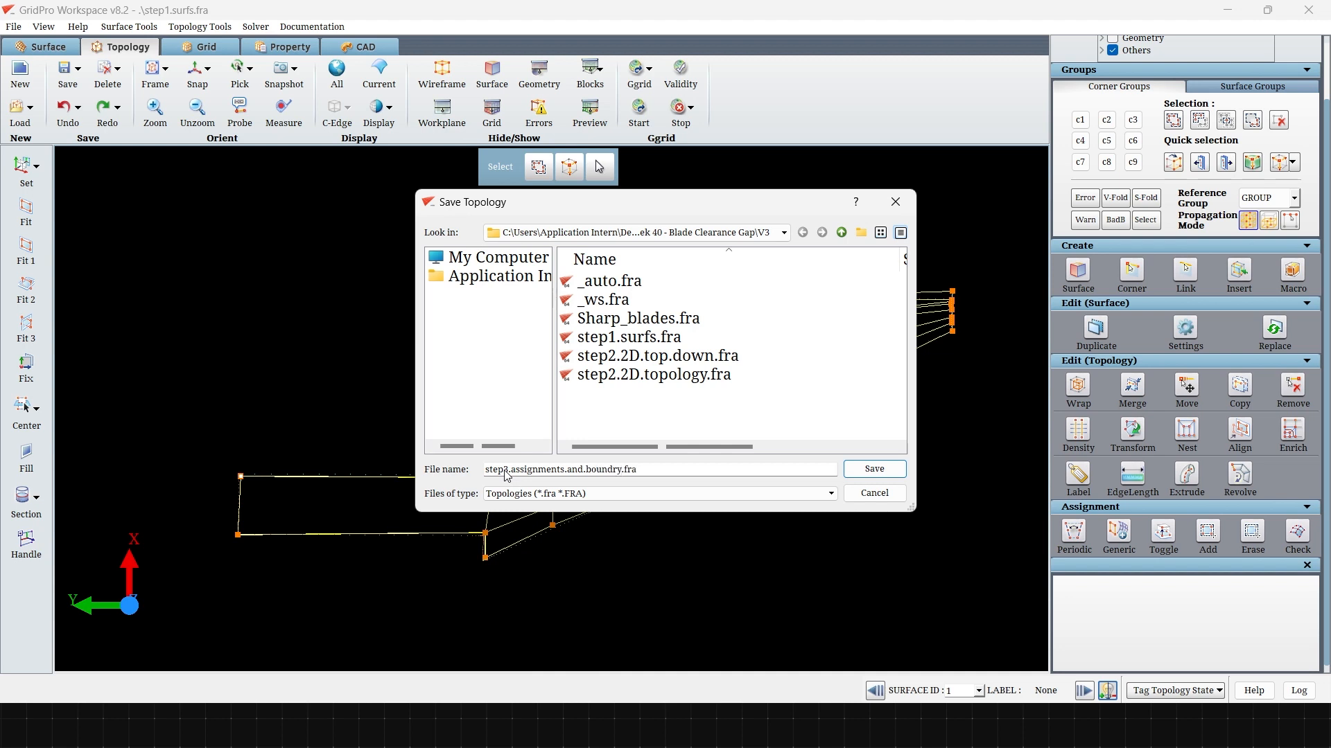
key(Return)
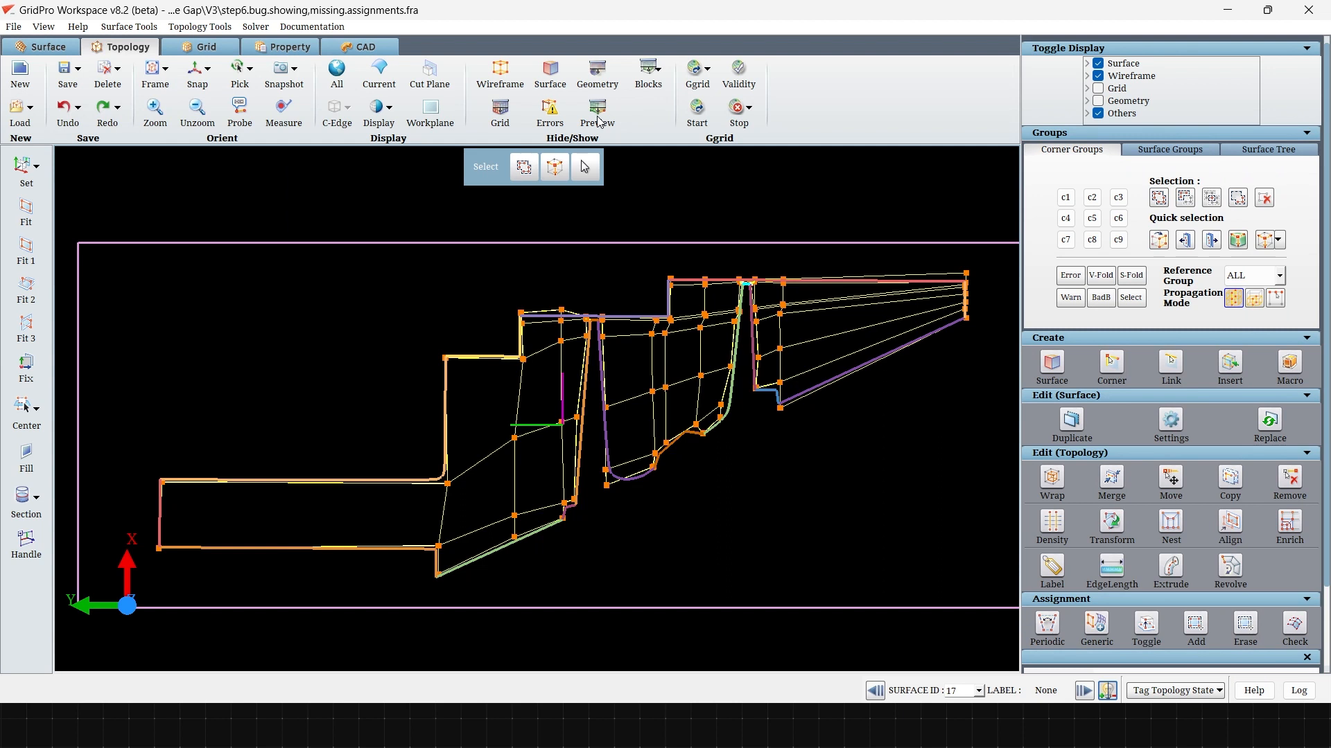
Preview the grid on the topology and run the validity check to review its block, cell and warning report.
click(598, 117)
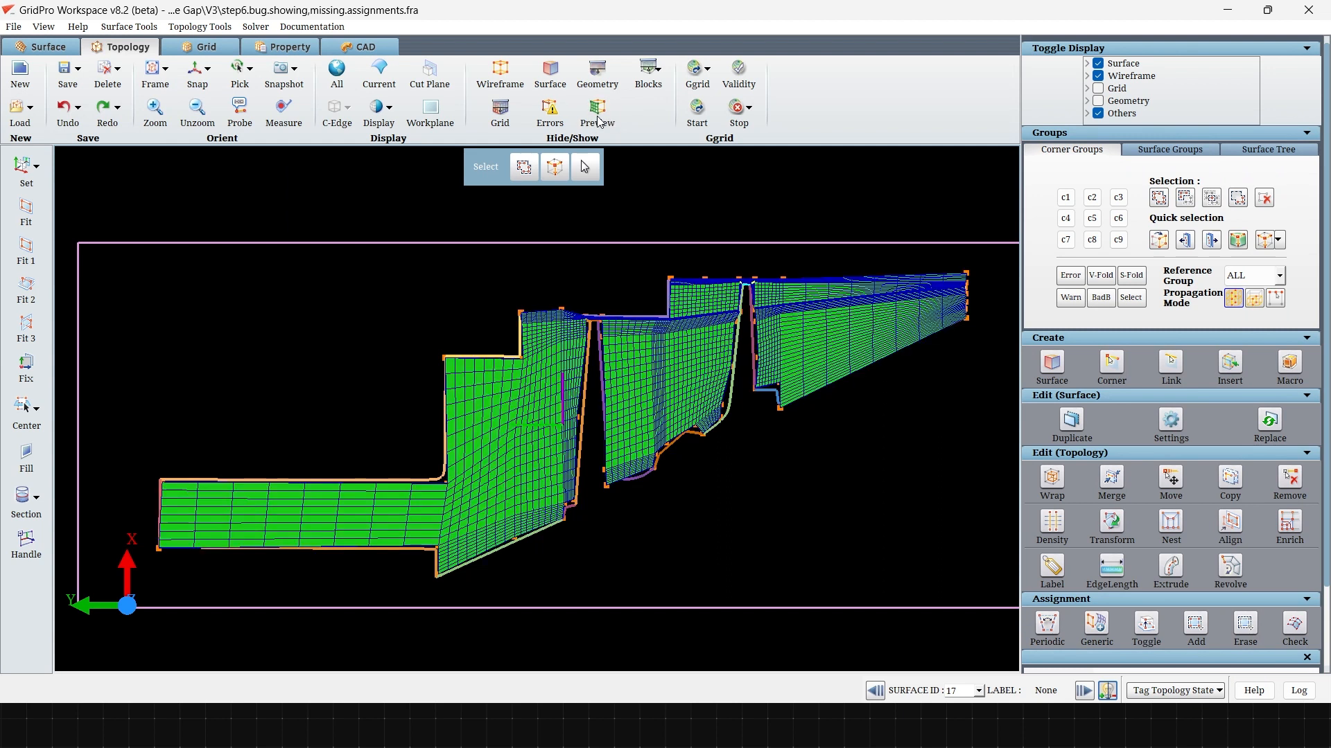
click(751, 77)
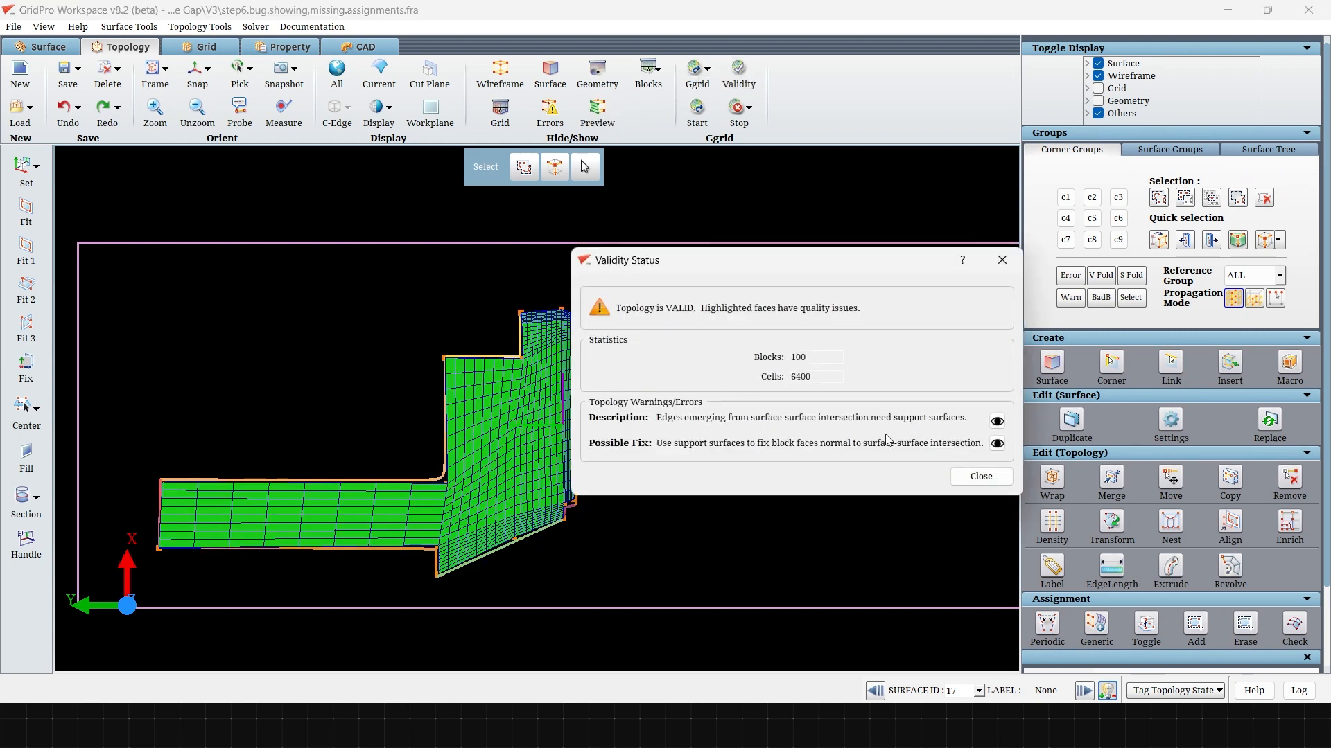
click(981, 478)
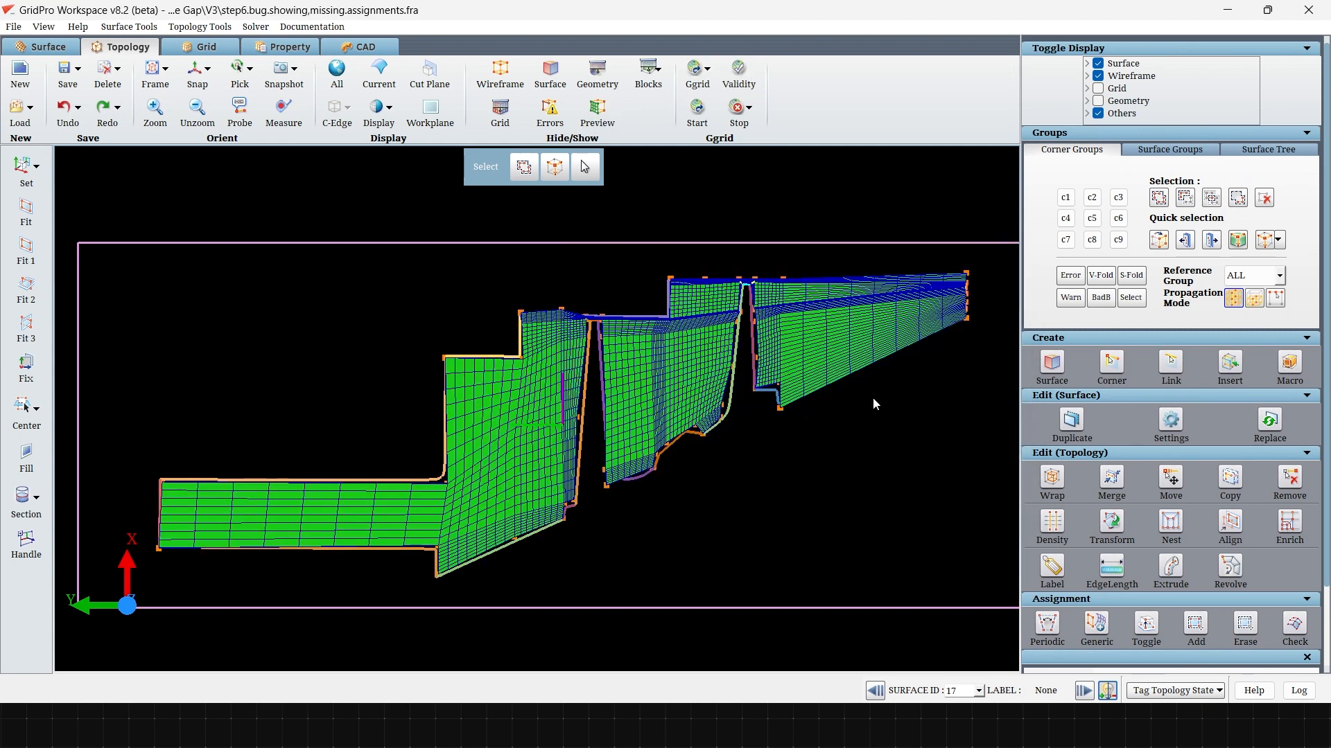
Turn off the grid preview, start Ggrid on the topology and minimize the log window.
scroll(732, 310, up, 5)
middle_drag(745, 333, 662, 464)
click(598, 118)
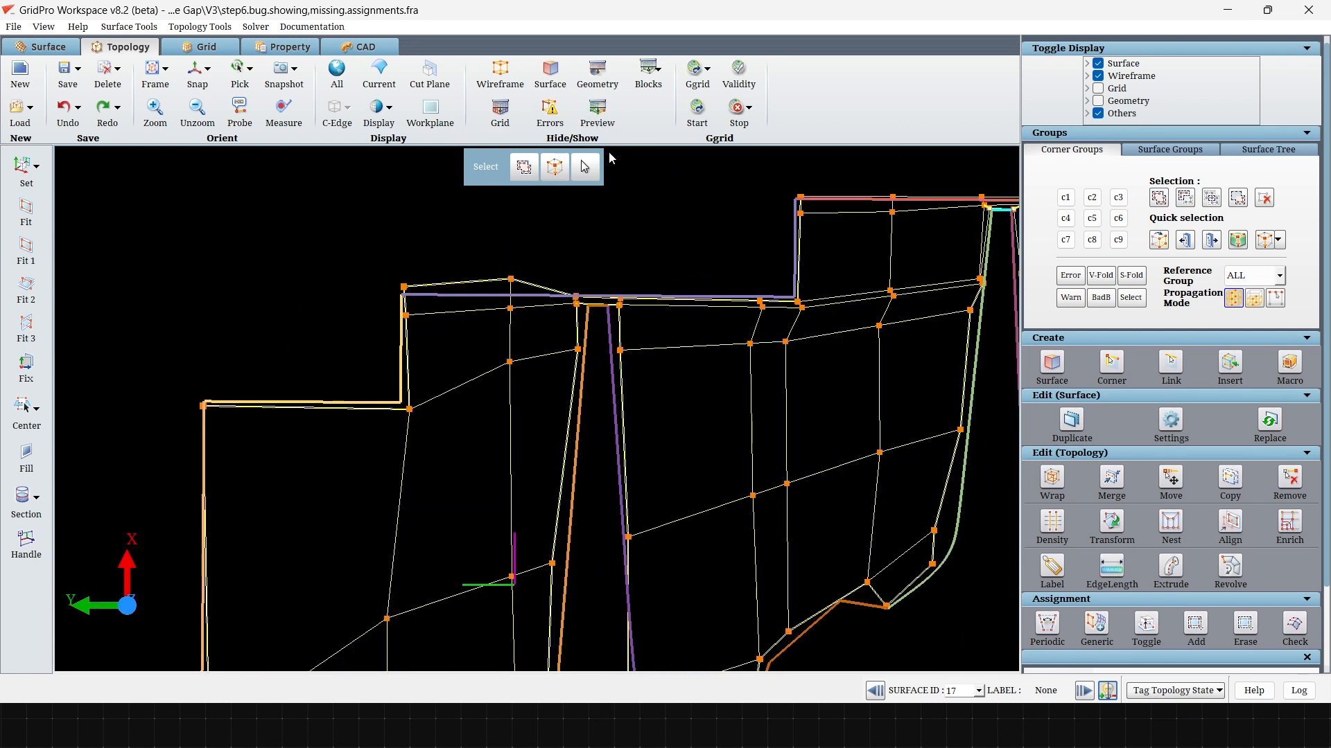
click(697, 119)
click(696, 360)
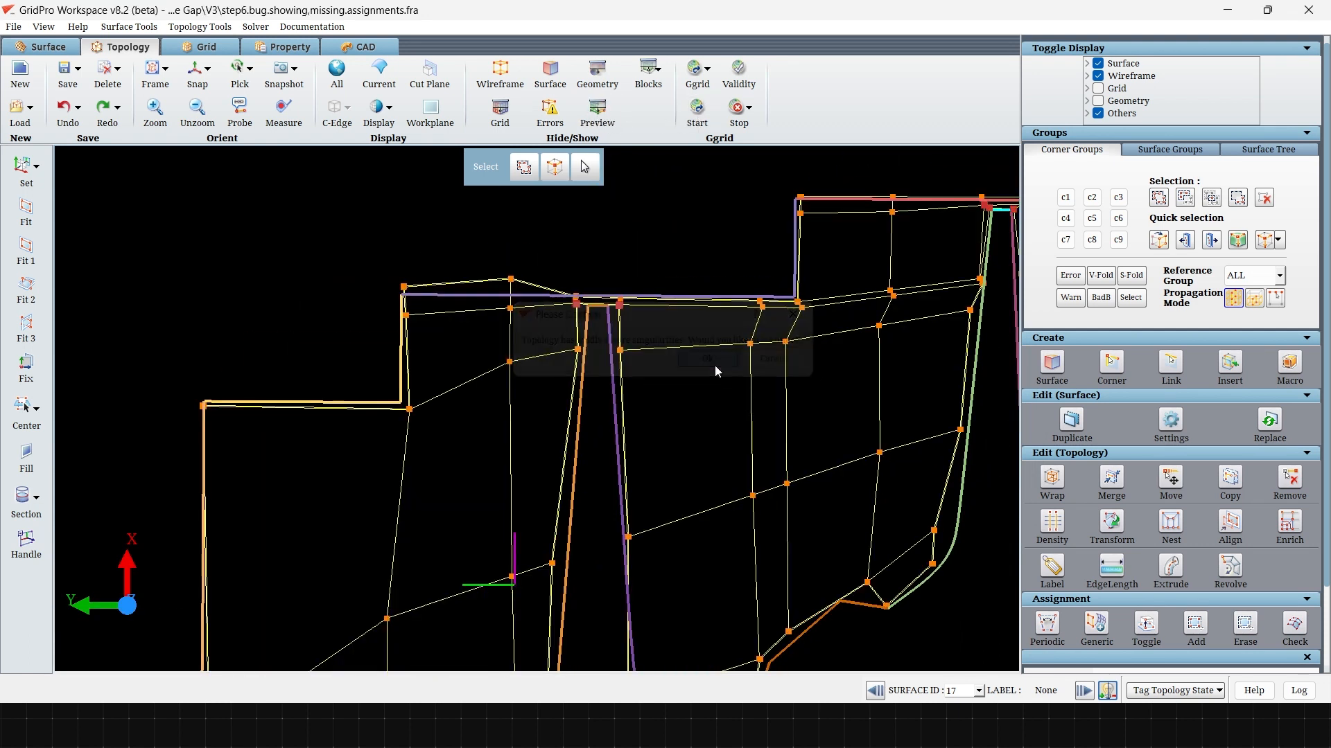
click(763, 360)
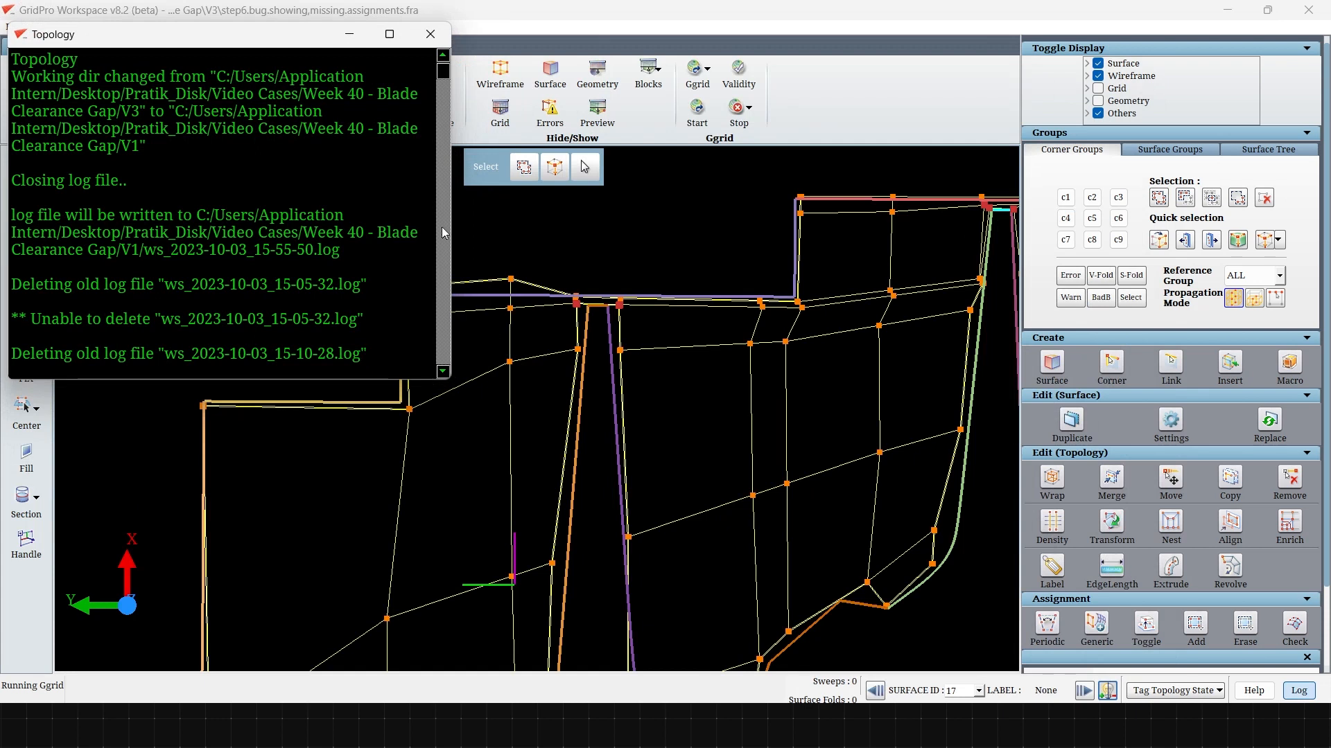
click(350, 37)
scroll(518, 298, down, 5)
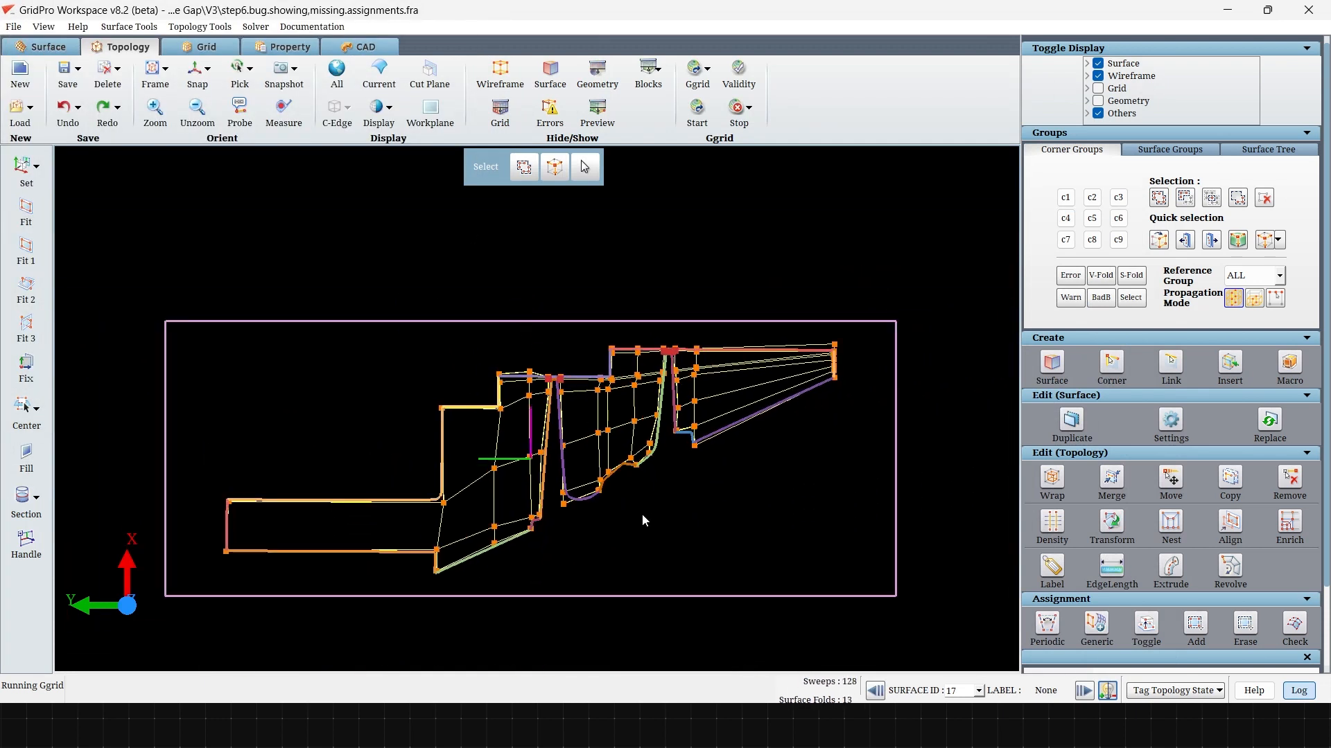
Load the grid file blk.tmp and inspect the mesh around both blades and their clearance gaps.
click(201, 47)
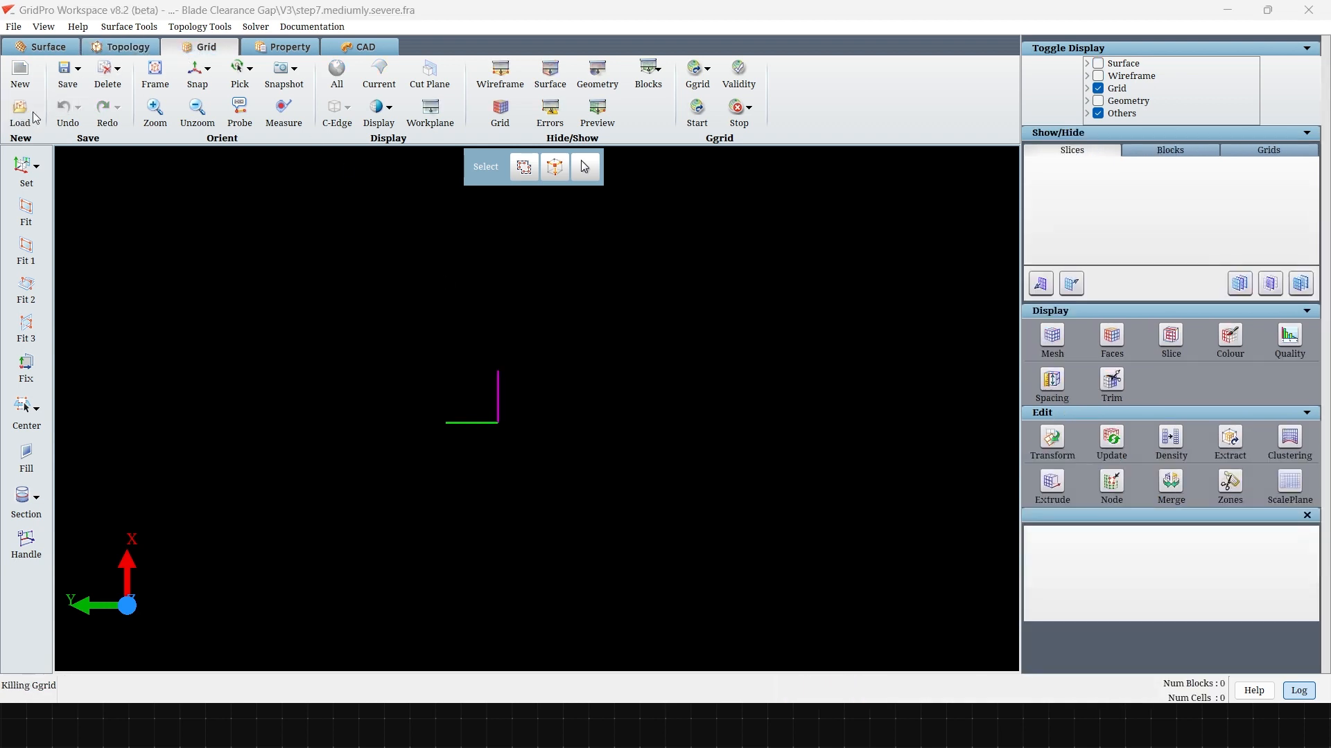
click(21, 110)
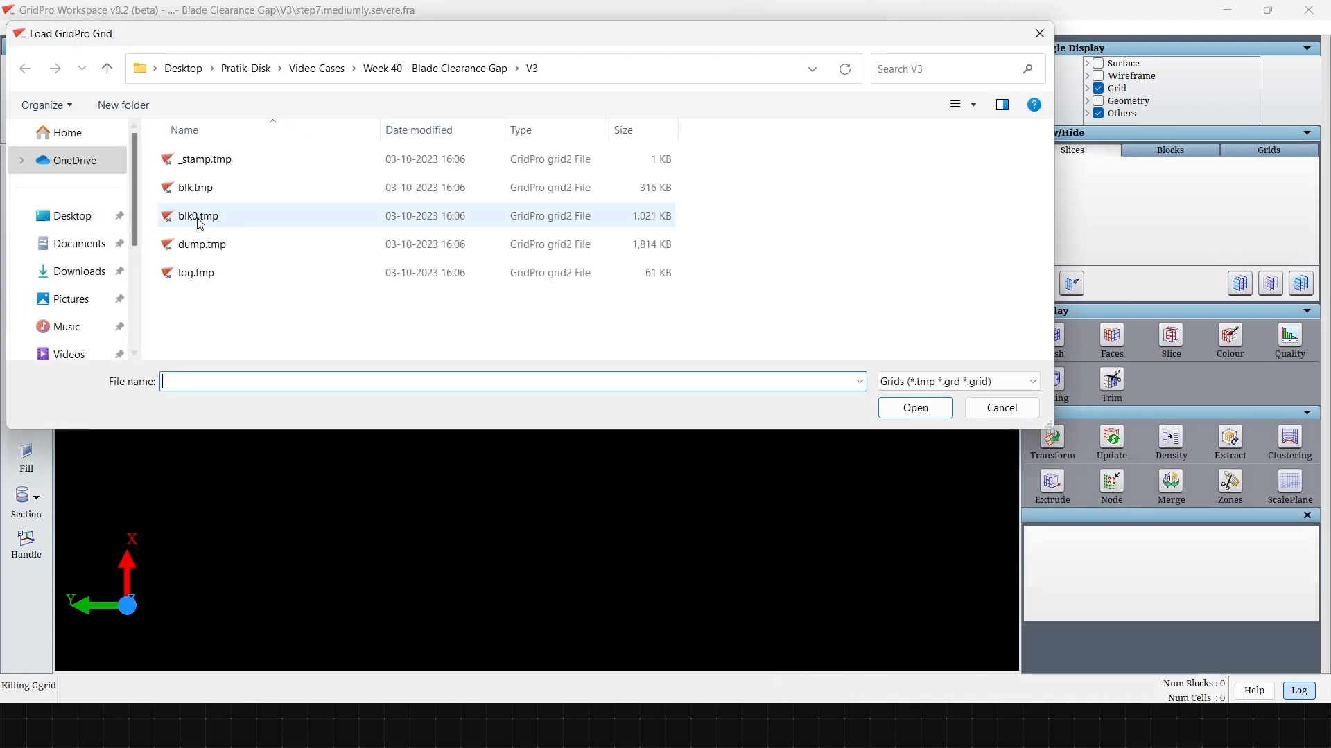
double_click(201, 189)
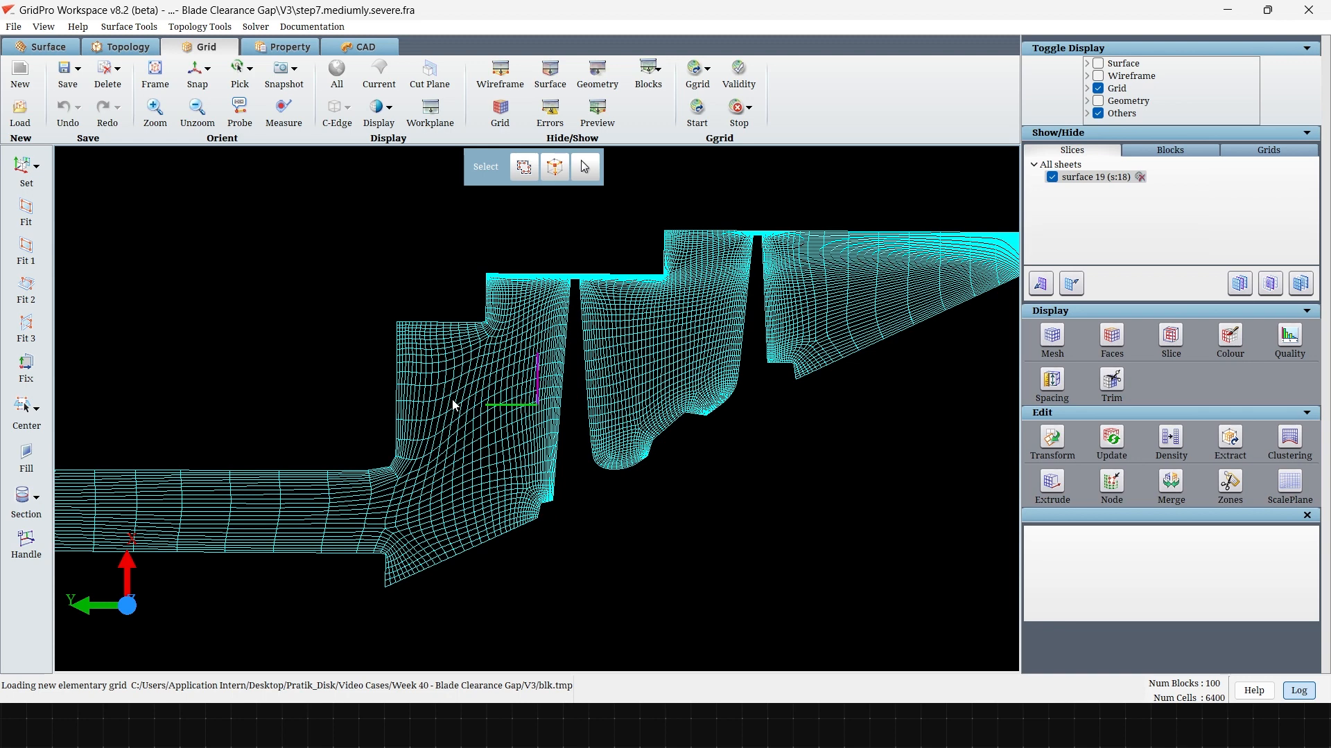
scroll(552, 454, up, 3)
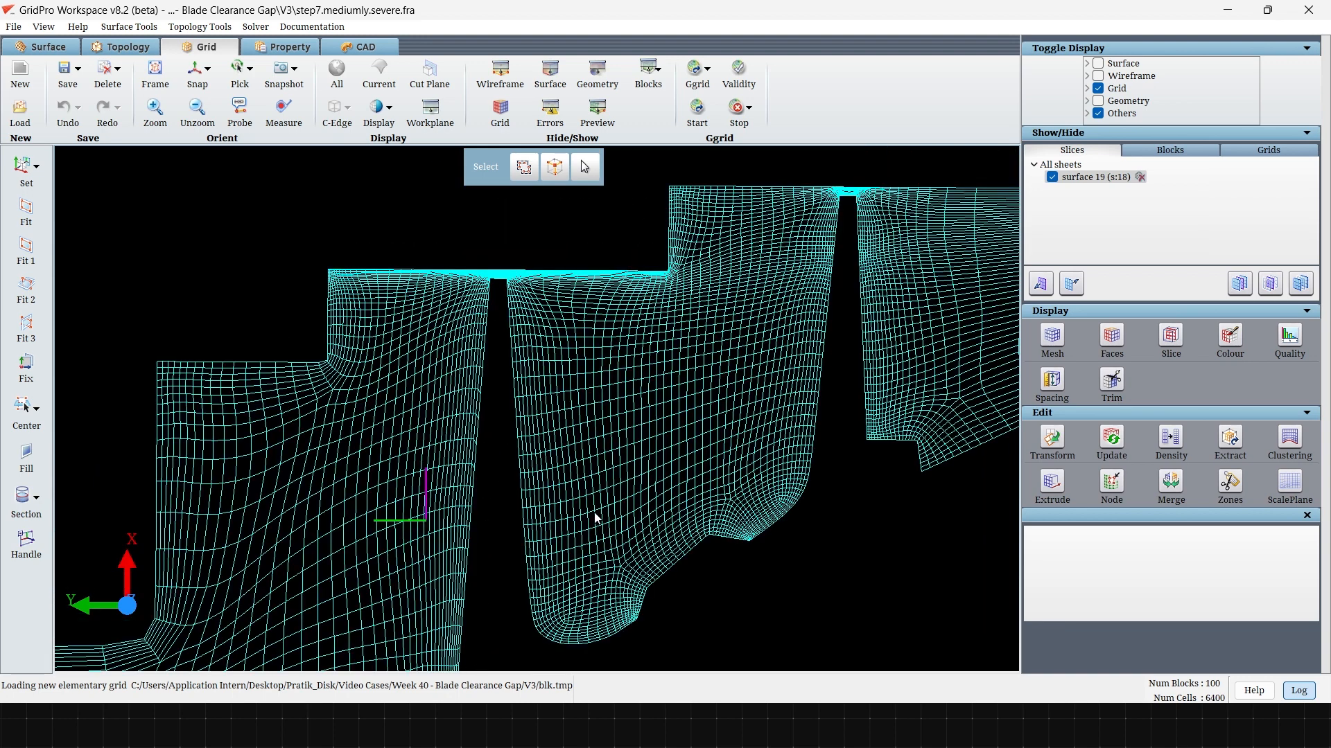
scroll(659, 437, up, 3)
middle_drag(659, 437, 12, 538)
scroll(386, 519, down, 3)
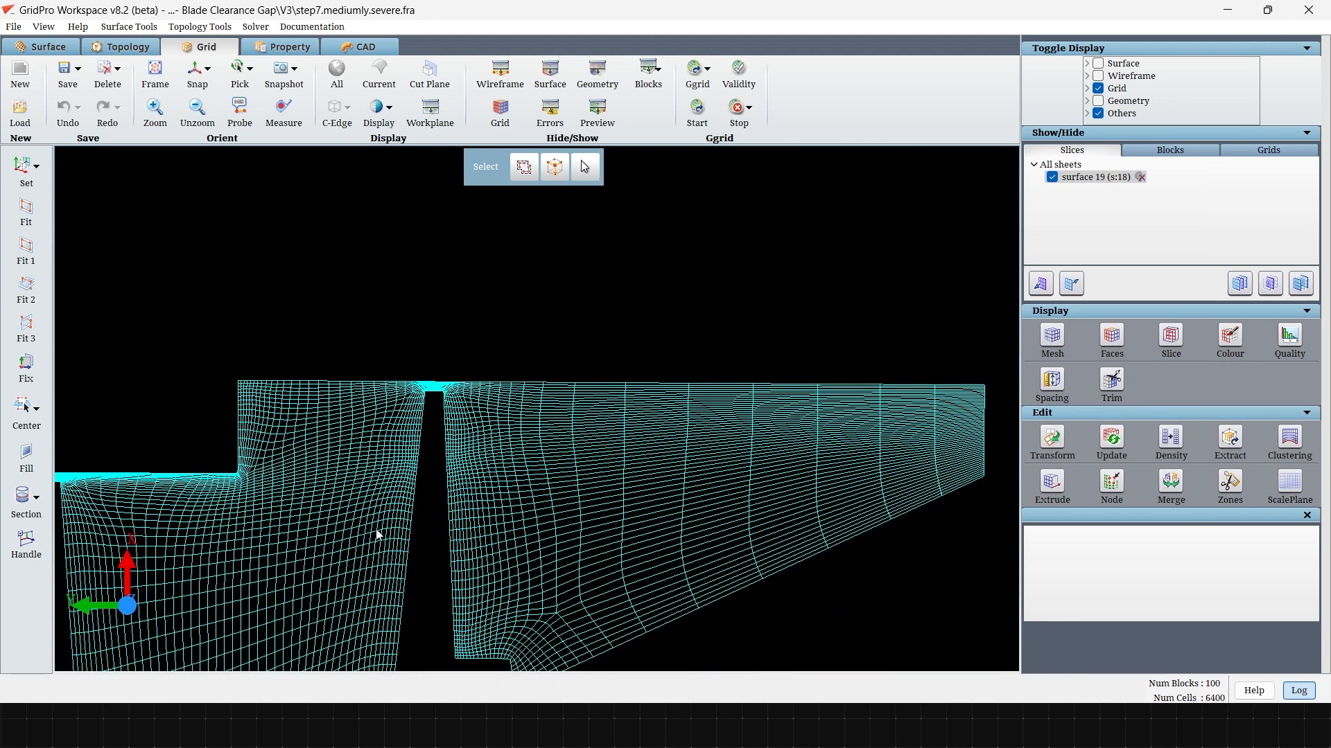
Examine the grid lines along the second blade, the downstream passage, the stepped wall and the inlet channel.
scroll(431, 452, up, 10)
scroll(450, 419, down, 10)
scroll(256, 541, up, 6)
scroll(251, 445, down, 5)
scroll(797, 374, up, 7)
middle_drag(801, 392, 492, 488)
scroll(479, 502, up, 3)
scroll(478, 501, down, 6)
scroll(629, 420, up, 2)
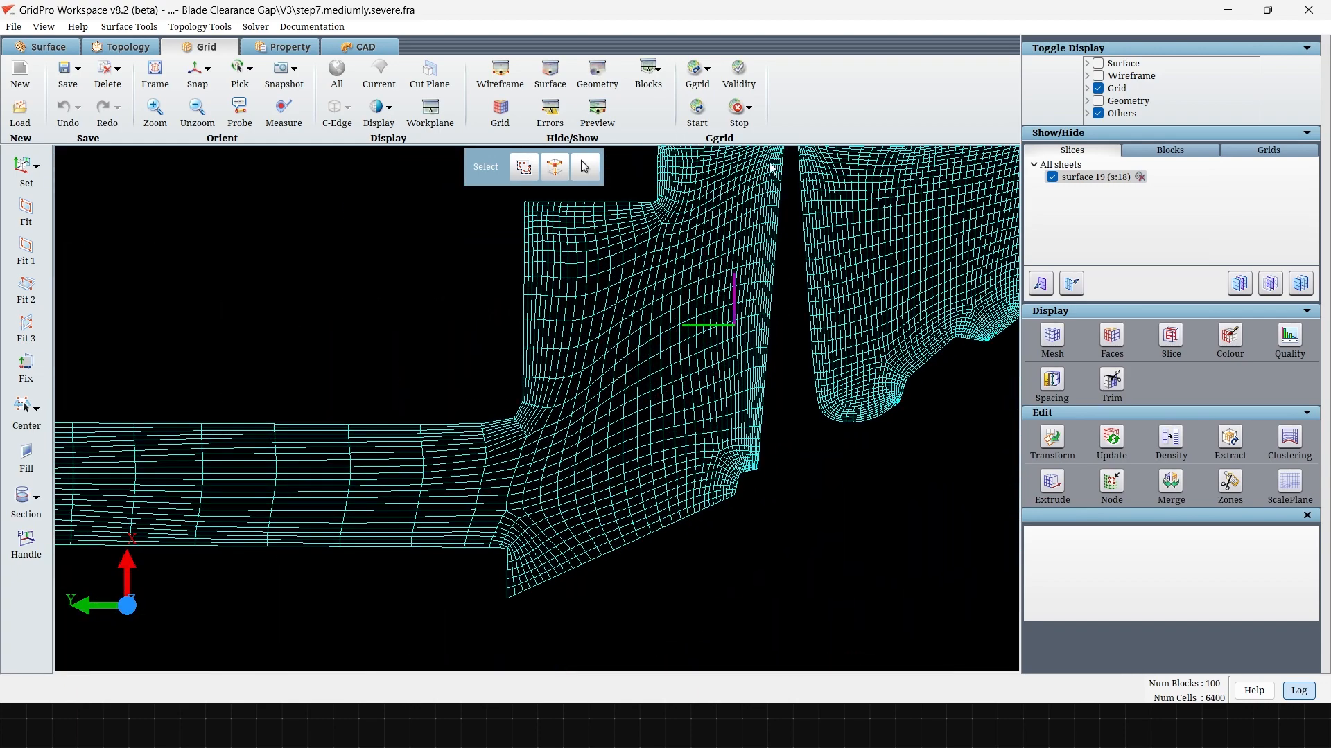
scroll(454, 455, down, 3)
scroll(445, 460, up, 2)
Stop the Ggrid run and set the density of the inlet channel's long edges to 32.
click(737, 112)
click(727, 149)
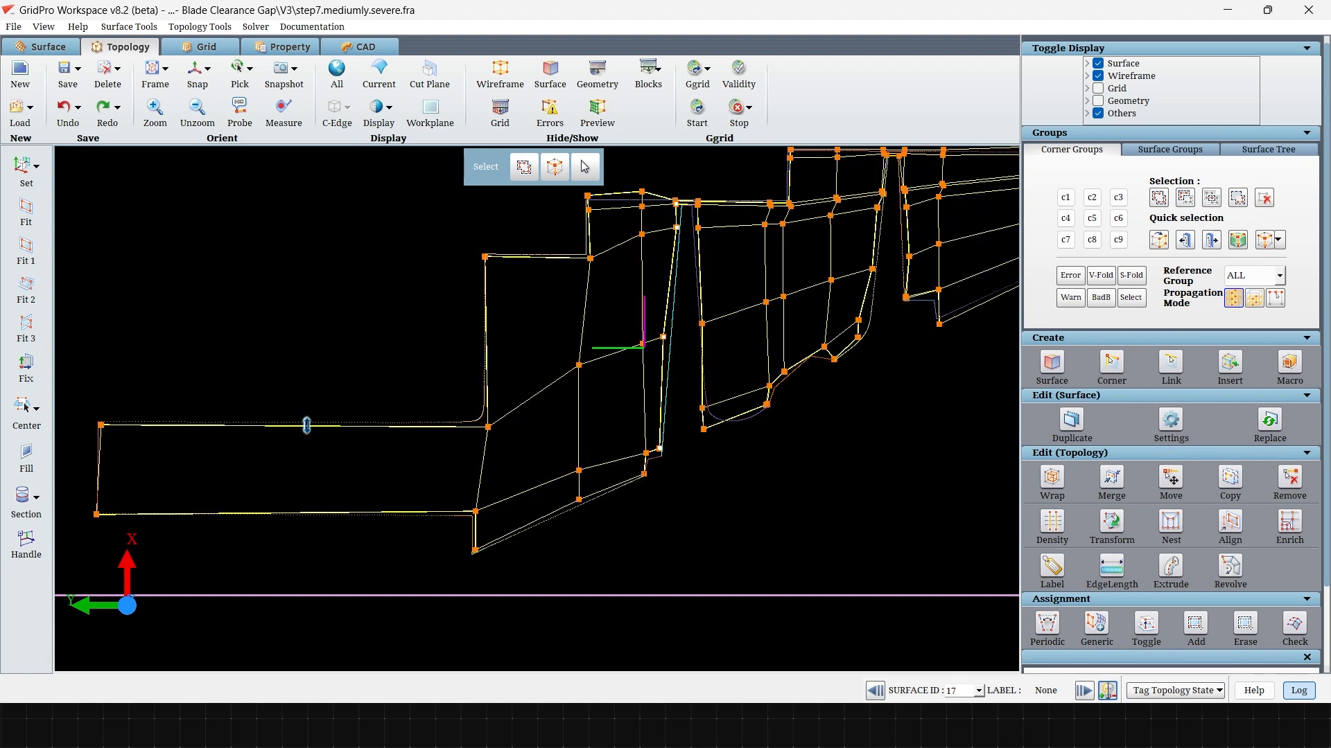
right_click(307, 425)
click(341, 510)
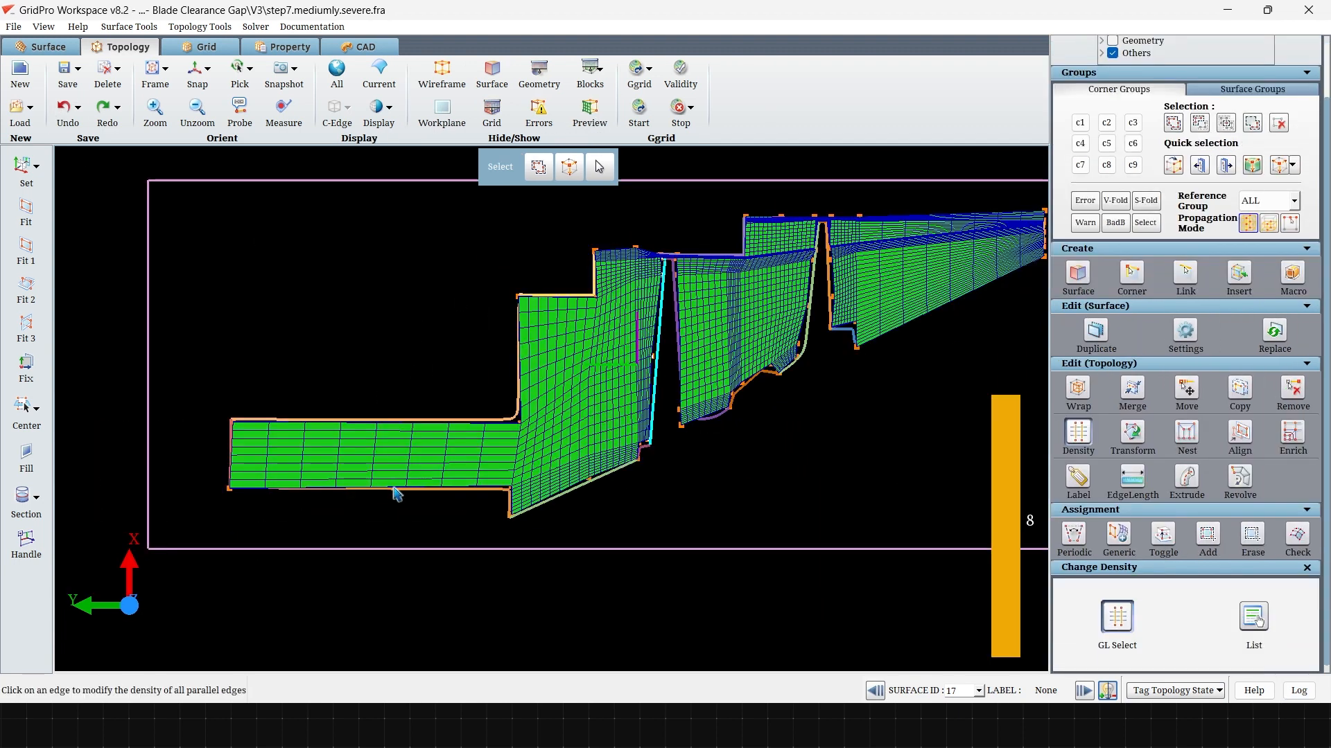
click(594, 114)
click(436, 425)
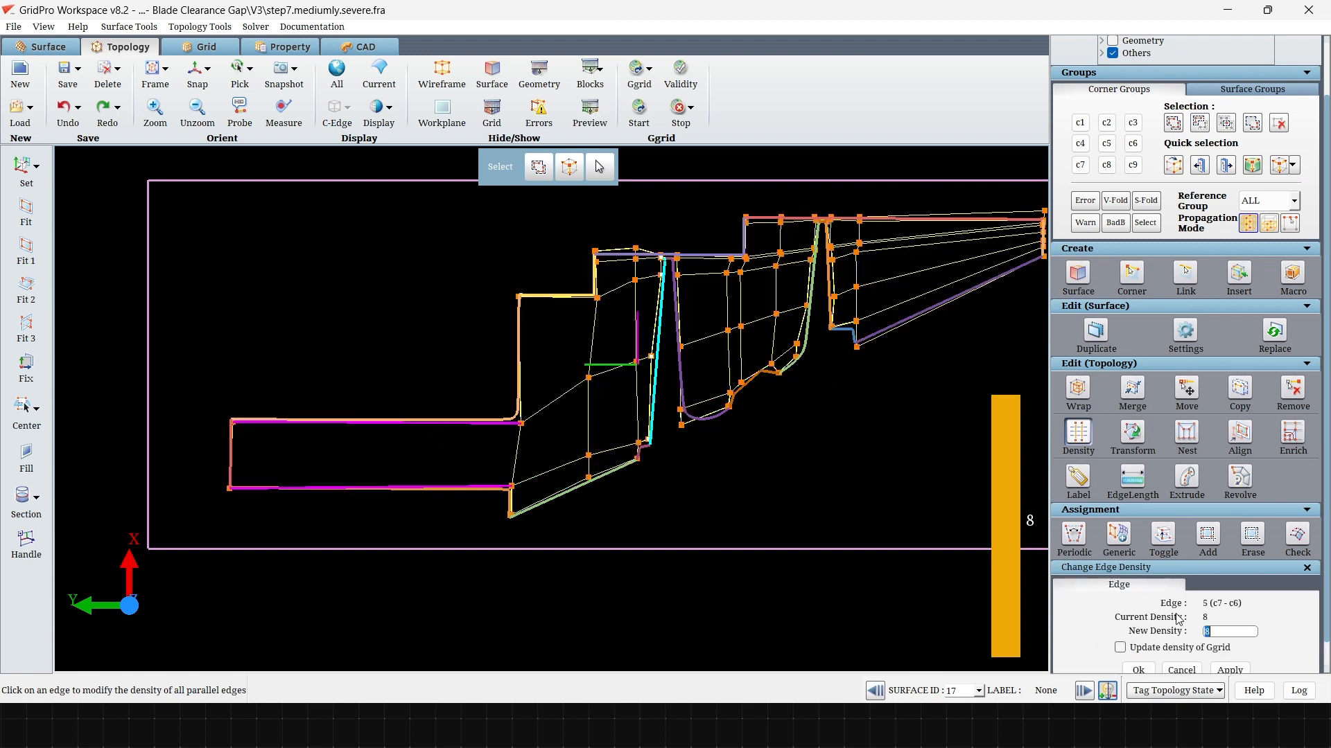
text(32)
click(1229, 669)
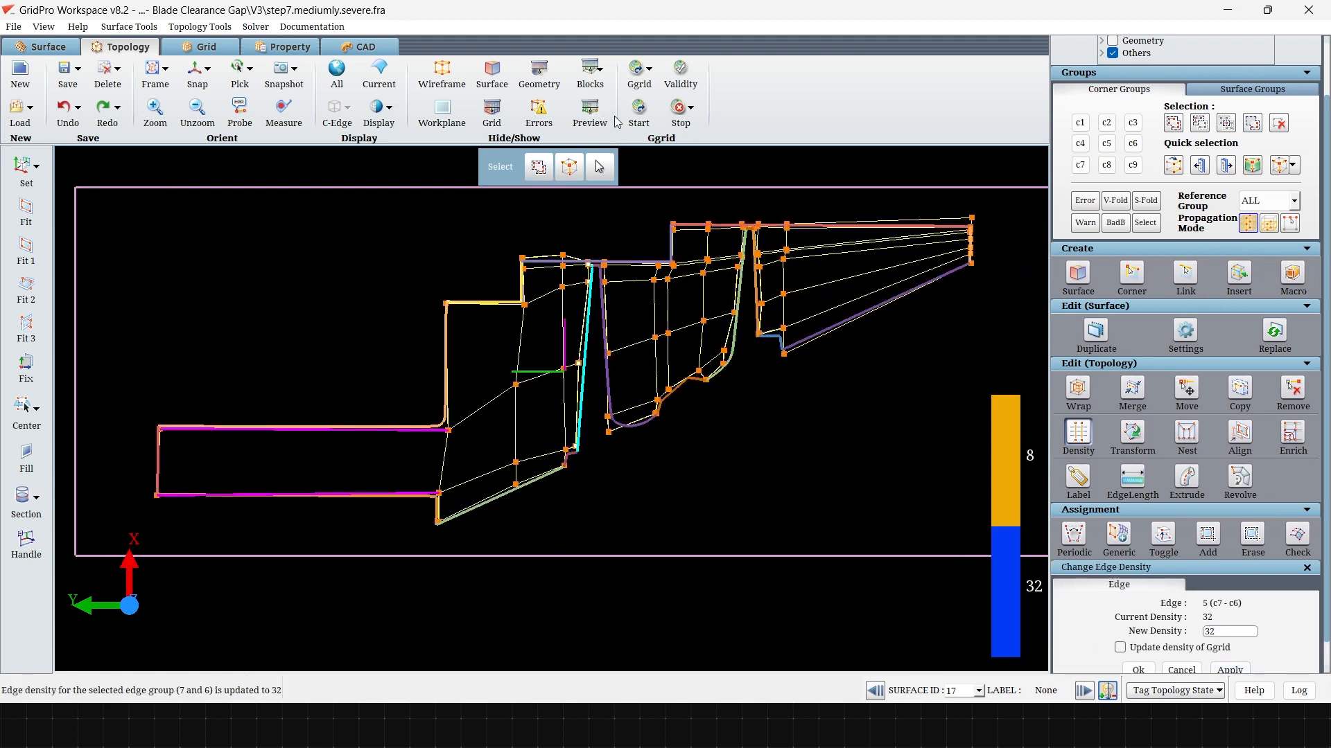
Set the density to 12 on the edges across the inlet channel's height and on the edge along the first wall step.
click(512, 423)
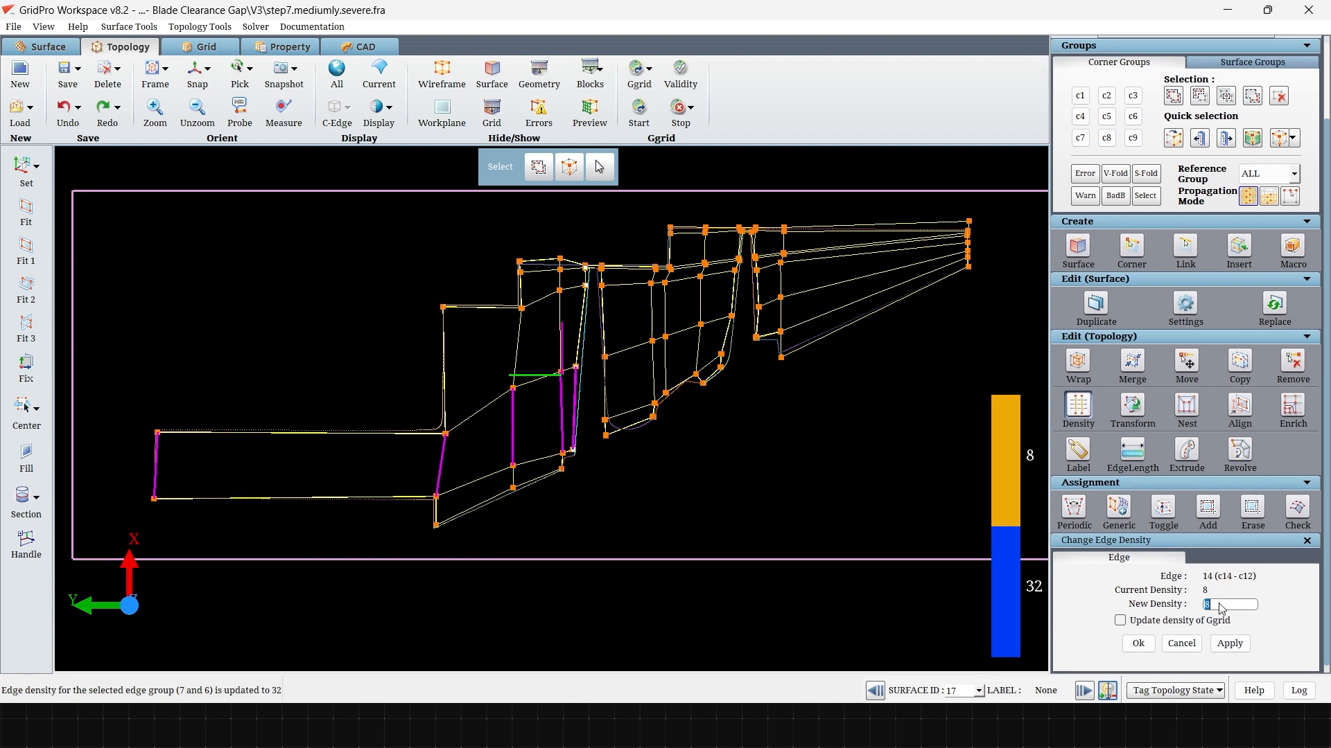
click(1229, 644)
scroll(783, 562, up, 3)
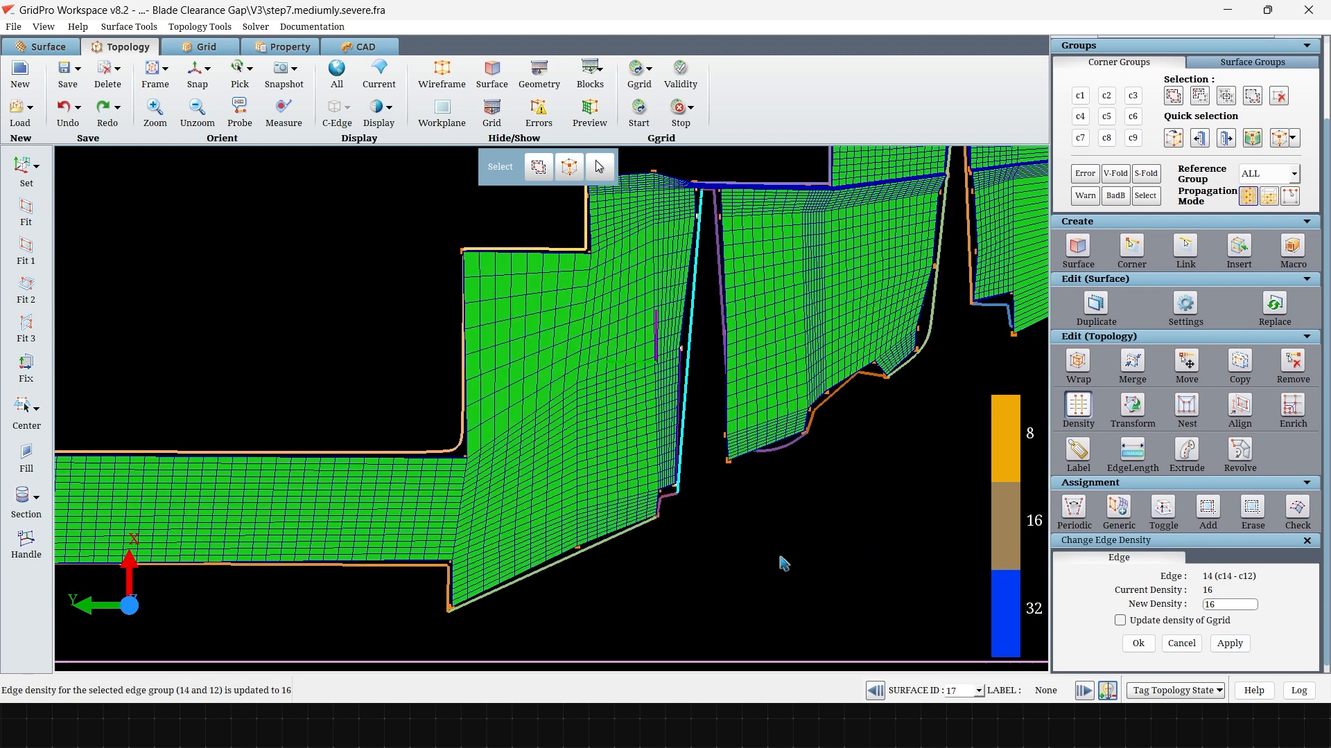
text(12)
click(1229, 644)
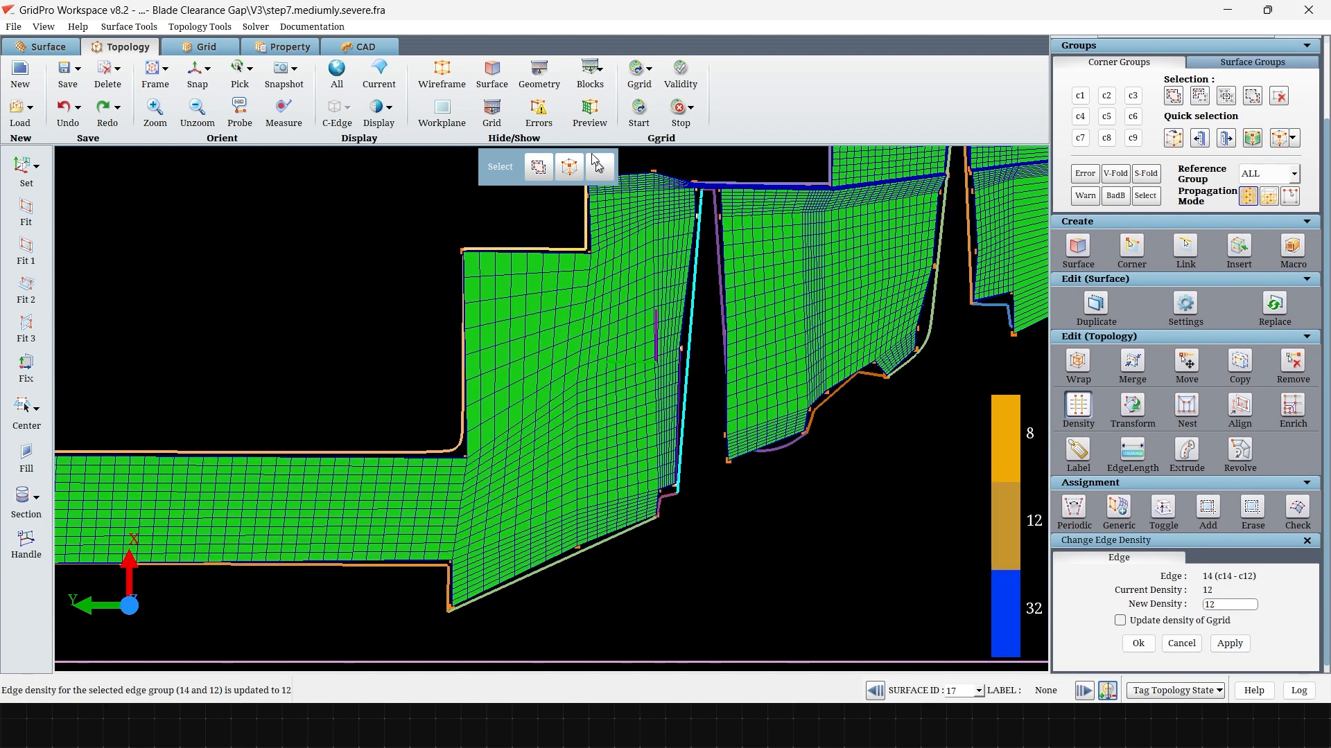
click(537, 249)
click(1229, 644)
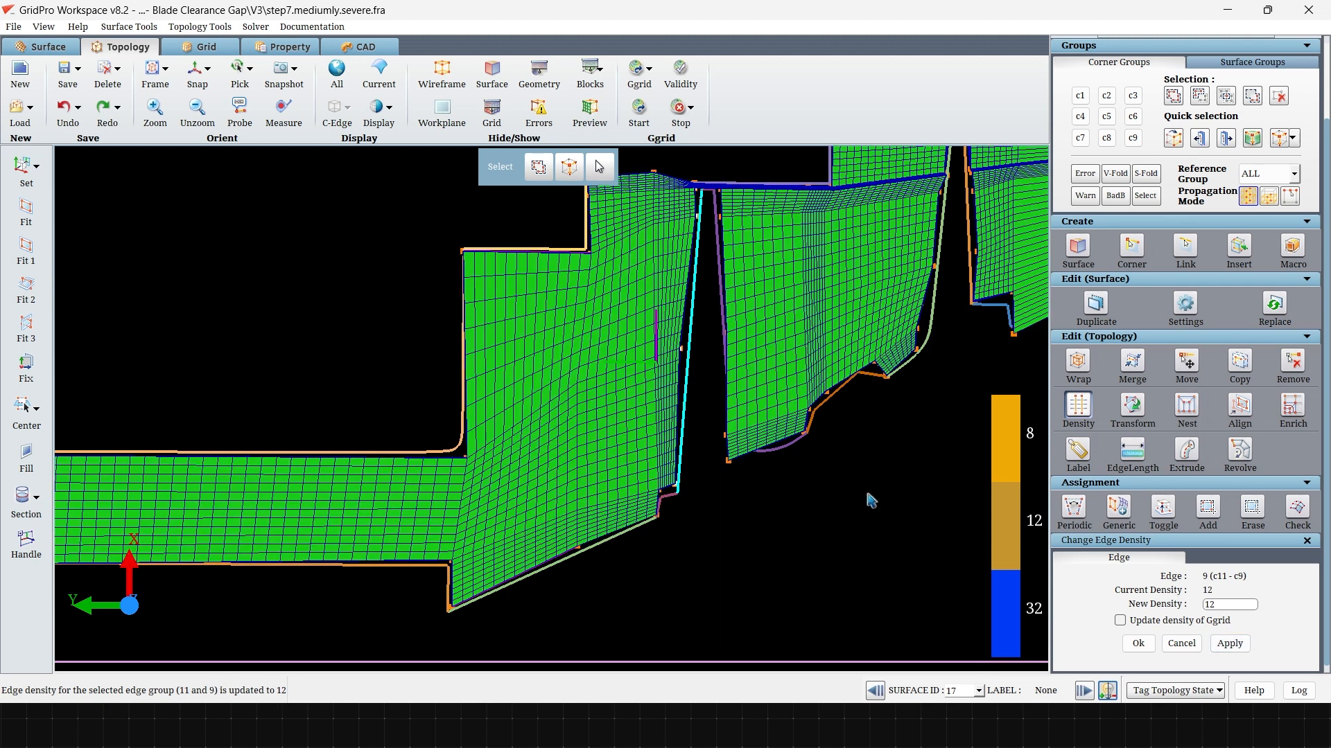
Set the density of the tall vertical edges upstream of the first blade (c24–c22) to 12 and preview the grid.
click(588, 116)
click(591, 120)
middle_drag(614, 254, 515, 297)
click(589, 113)
click(582, 337)
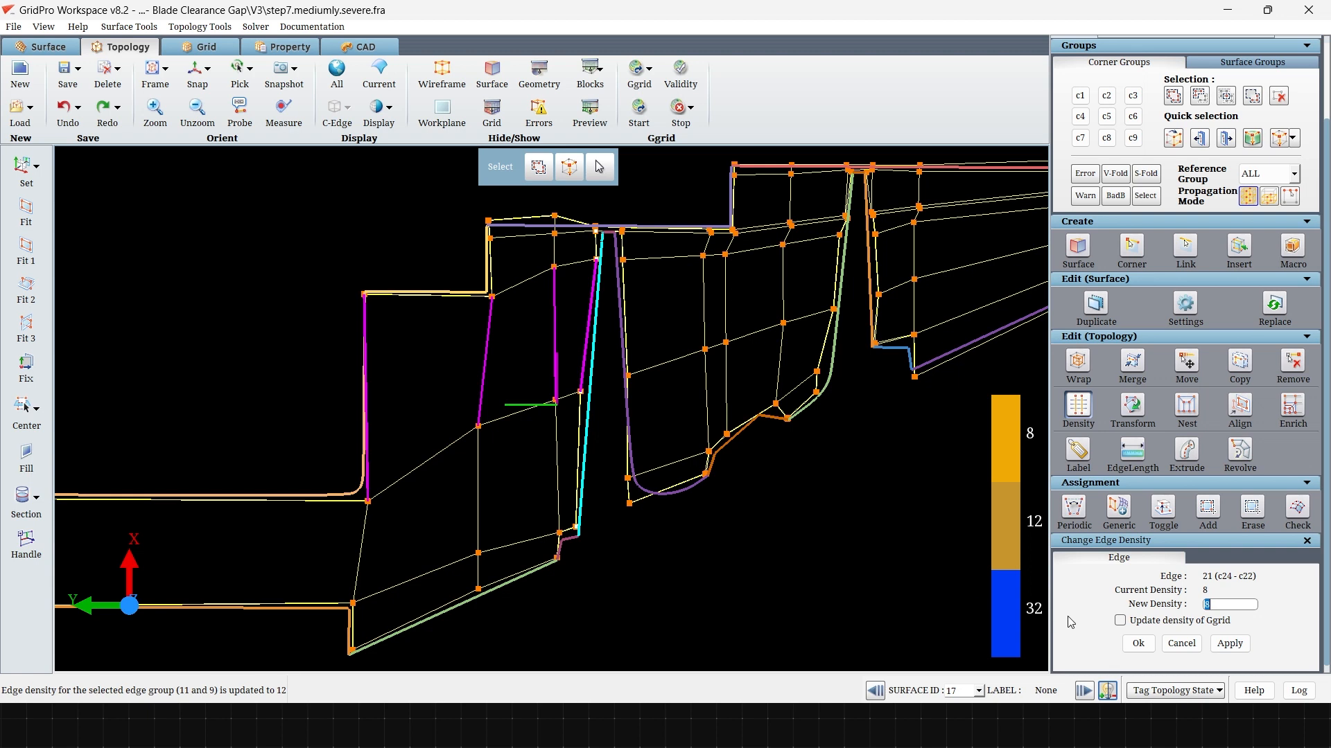
text(12)
click(1227, 645)
click(593, 116)
middle_drag(659, 201, 594, 269)
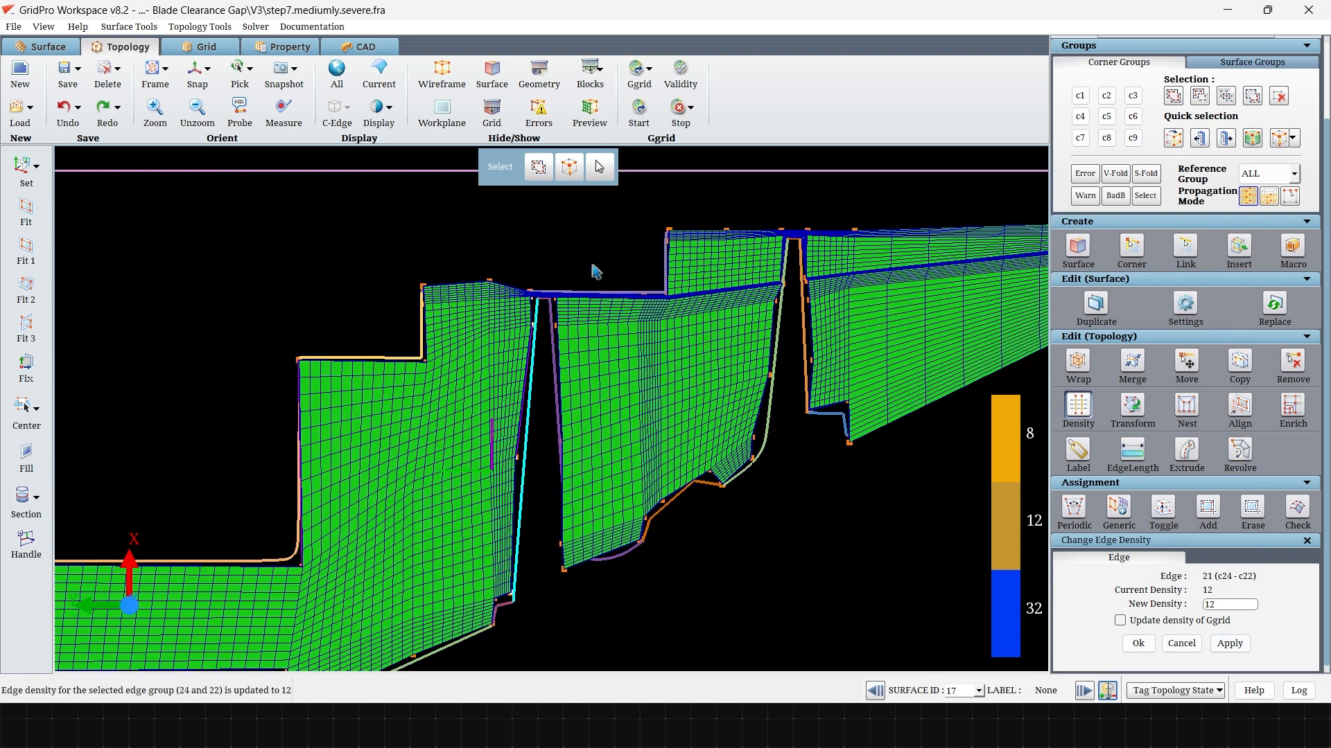
Set the density of the crosswise edges just downstream of the first blade (c75–c33) to 10 and check the grid preview.
right_drag(600, 298, 622, 553)
click(590, 115)
click(616, 553)
drag(1216, 605, 1093, 599)
text(10)
click(1229, 643)
click(590, 115)
middle_drag(843, 518, 816, 538)
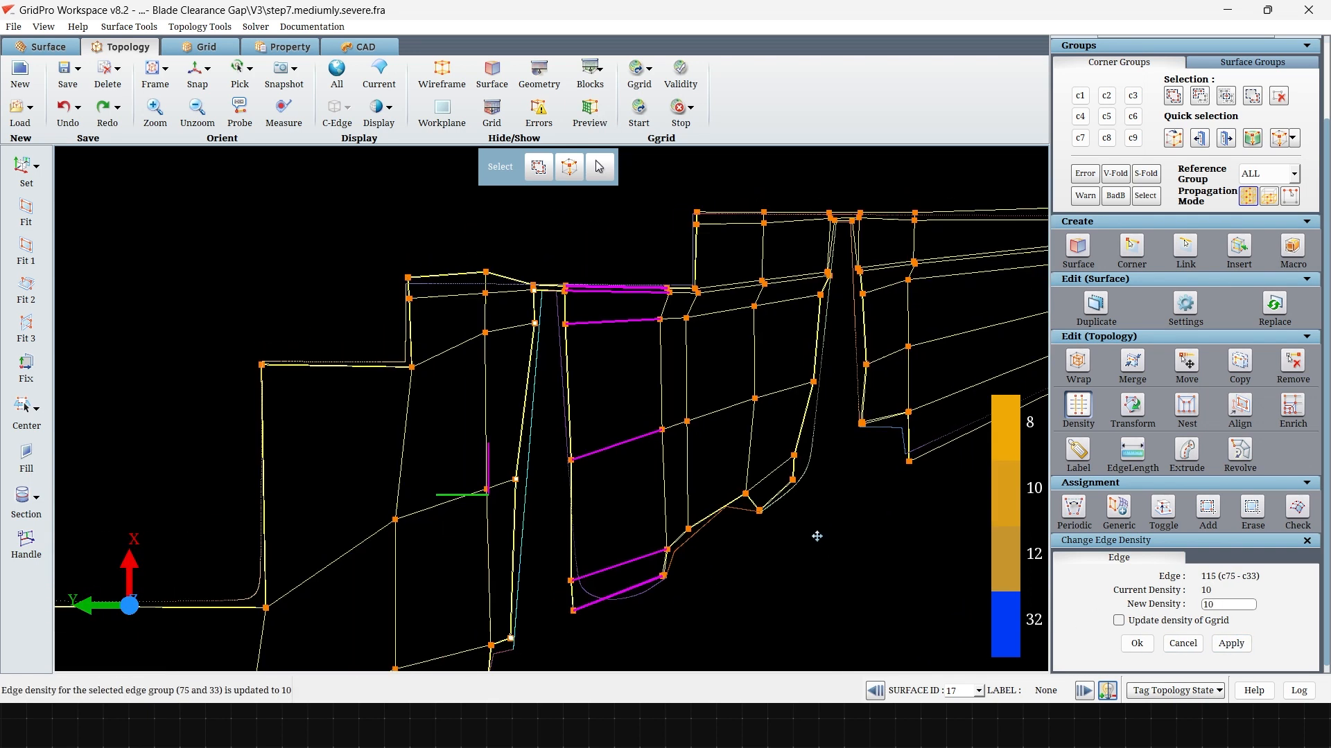
Set the density of the upper vertical edges in the passage between the blades (c20–c18) to 12 and preview the grid.
click(590, 115)
click(686, 366)
drag(1217, 605, 1149, 612)
text(12)
click(1230, 644)
click(591, 115)
middle_drag(605, 206, 596, 234)
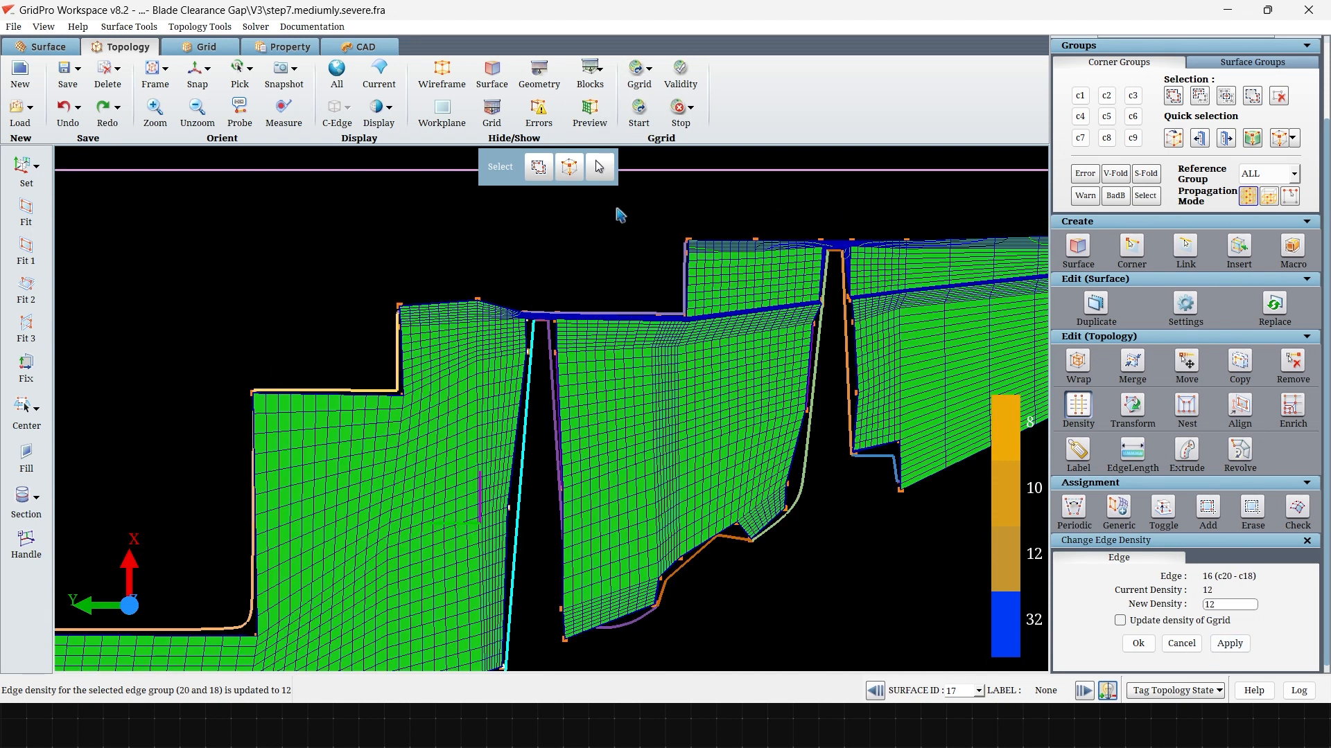
Set the density of the tall vertical edges upstream of the first blade (c24–c22) to 14 and check the preview.
click(591, 115)
click(485, 436)
drag(1217, 604, 1126, 616)
text(14)
click(1230, 643)
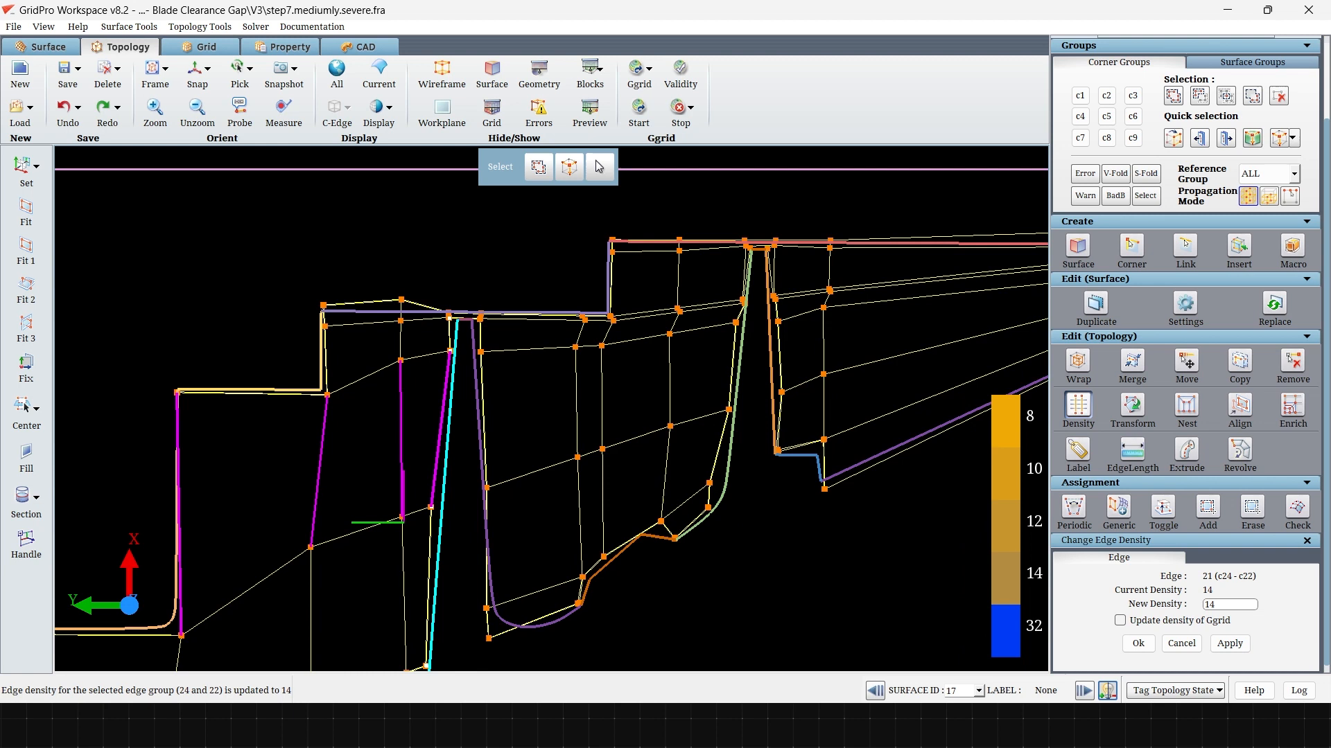
click(590, 115)
click(596, 115)
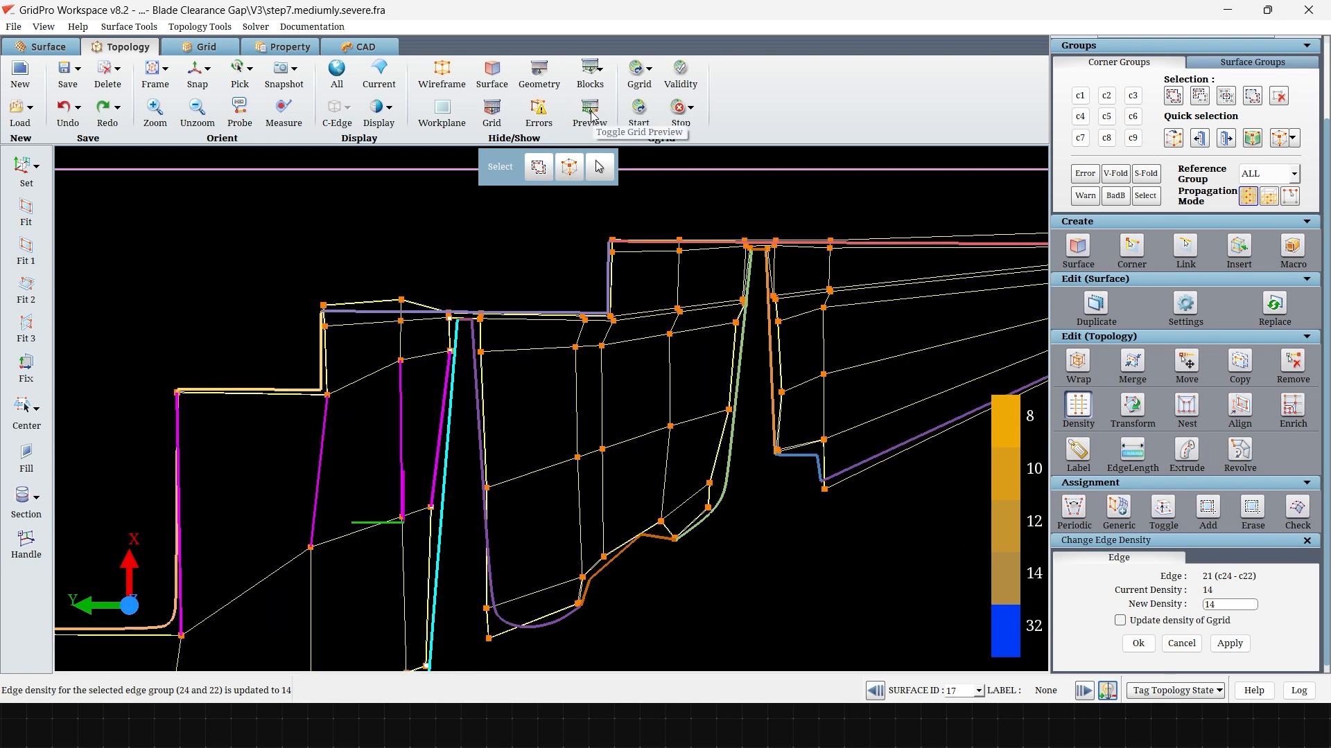
Set the density across the narrow block column between the blades (c78–c20) to 6 and check the grid preview.
click(591, 454)
drag(1217, 604, 1184, 637)
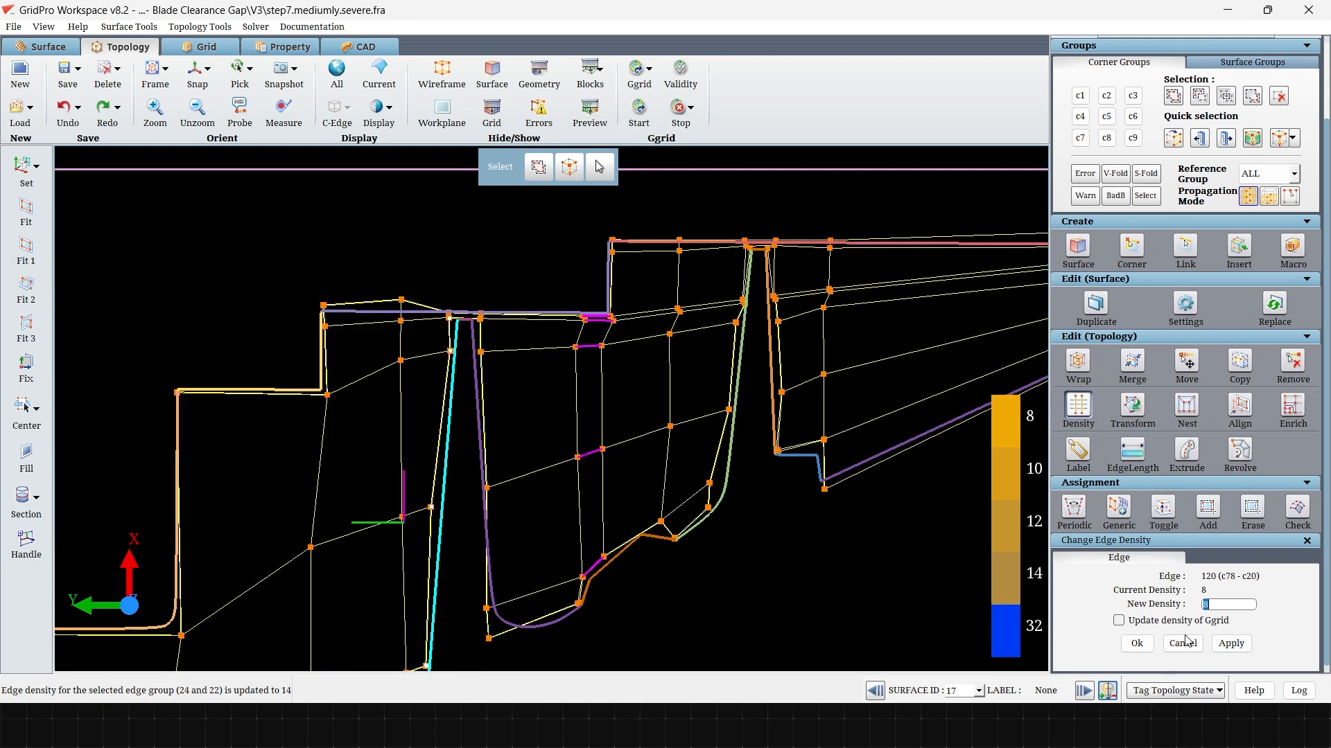
text(6)
click(1230, 643)
click(585, 116)
click(586, 120)
Set the density of the lower vertical edges between the blades (c78–c75) to 16 and check the grid preview.
click(578, 498)
click(1231, 644)
click(605, 126)
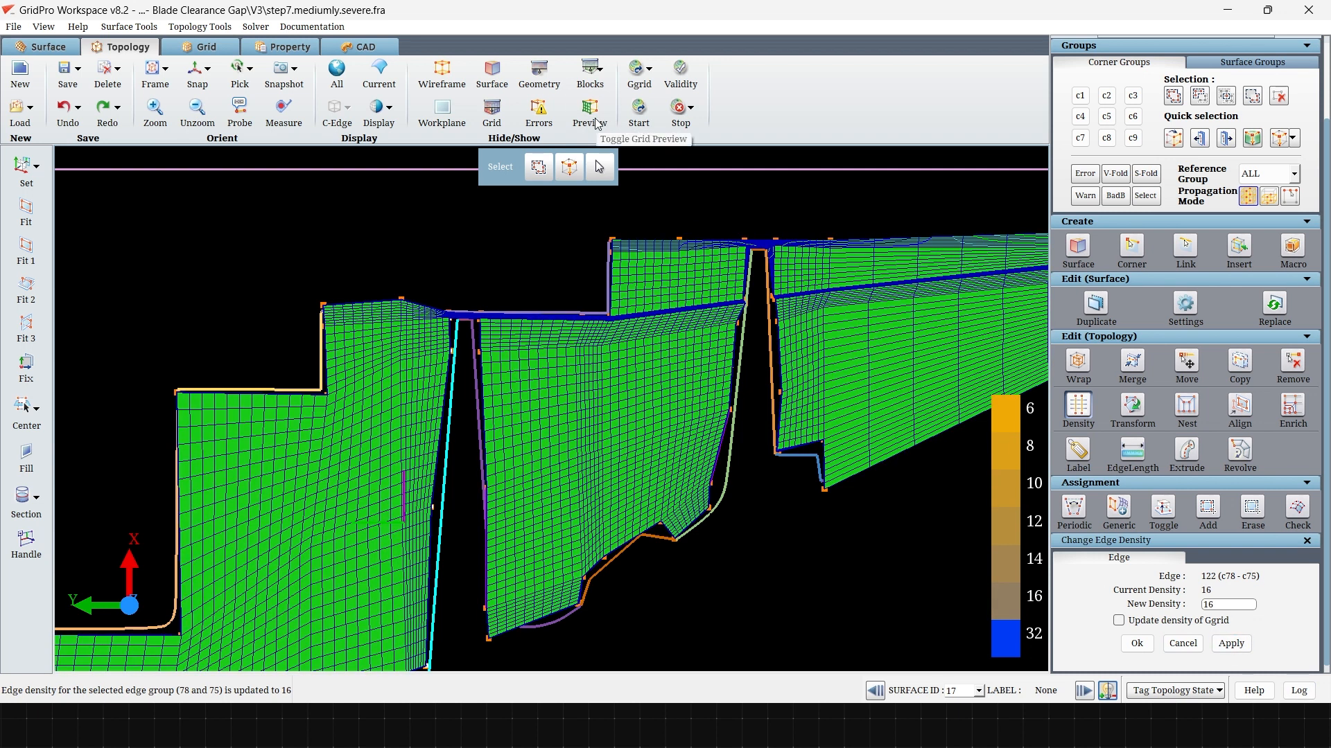
click(594, 122)
click(671, 373)
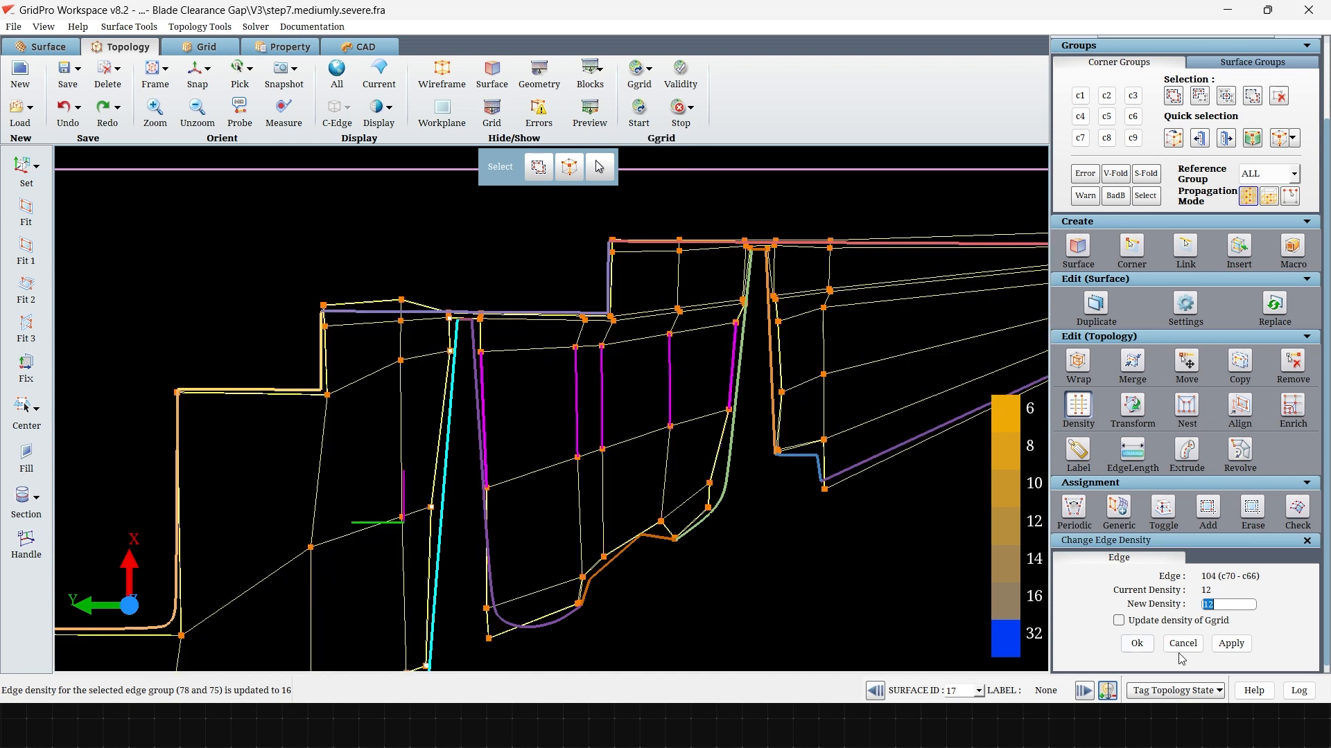
click(441, 433)
Set the density of the long edges downstream of the second blade (c53–c16) to 24 and preview the grid.
middle_drag(844, 522, 651, 567)
click(592, 118)
click(590, 118)
click(692, 329)
text(24)
click(1229, 643)
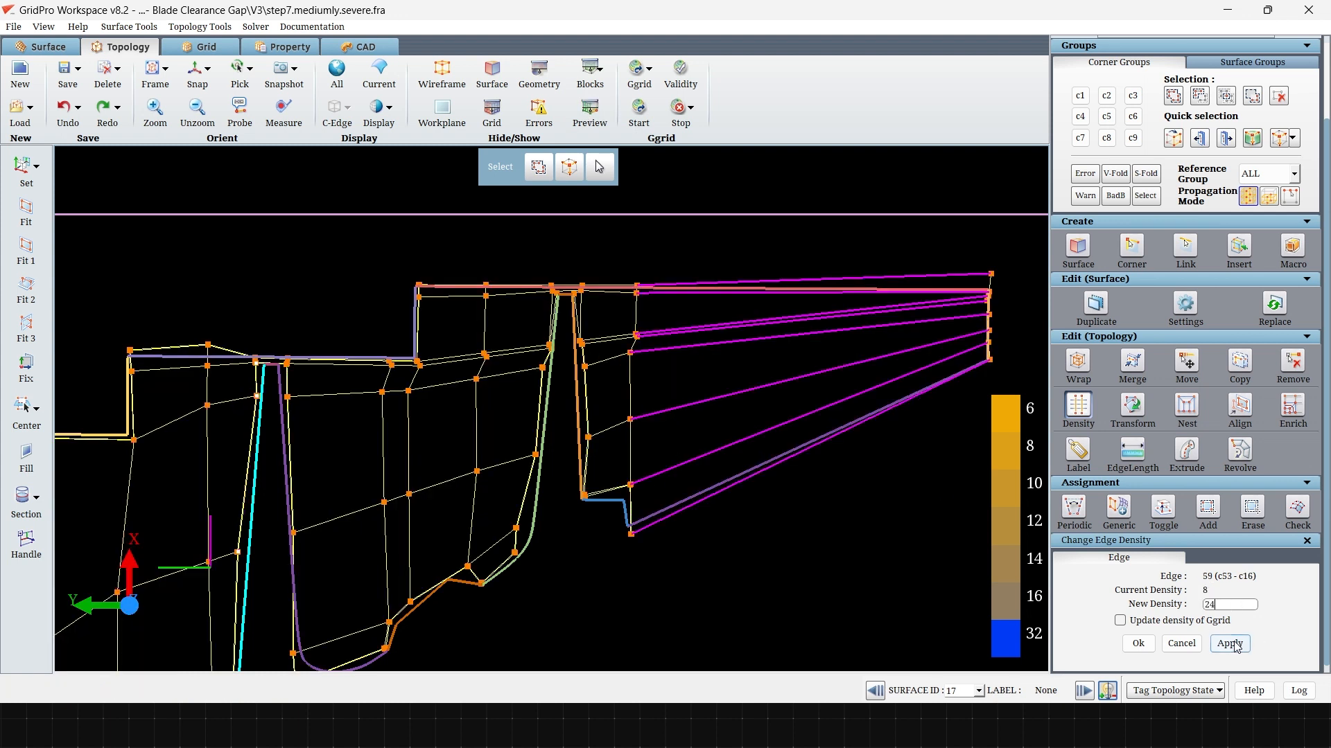
click(590, 115)
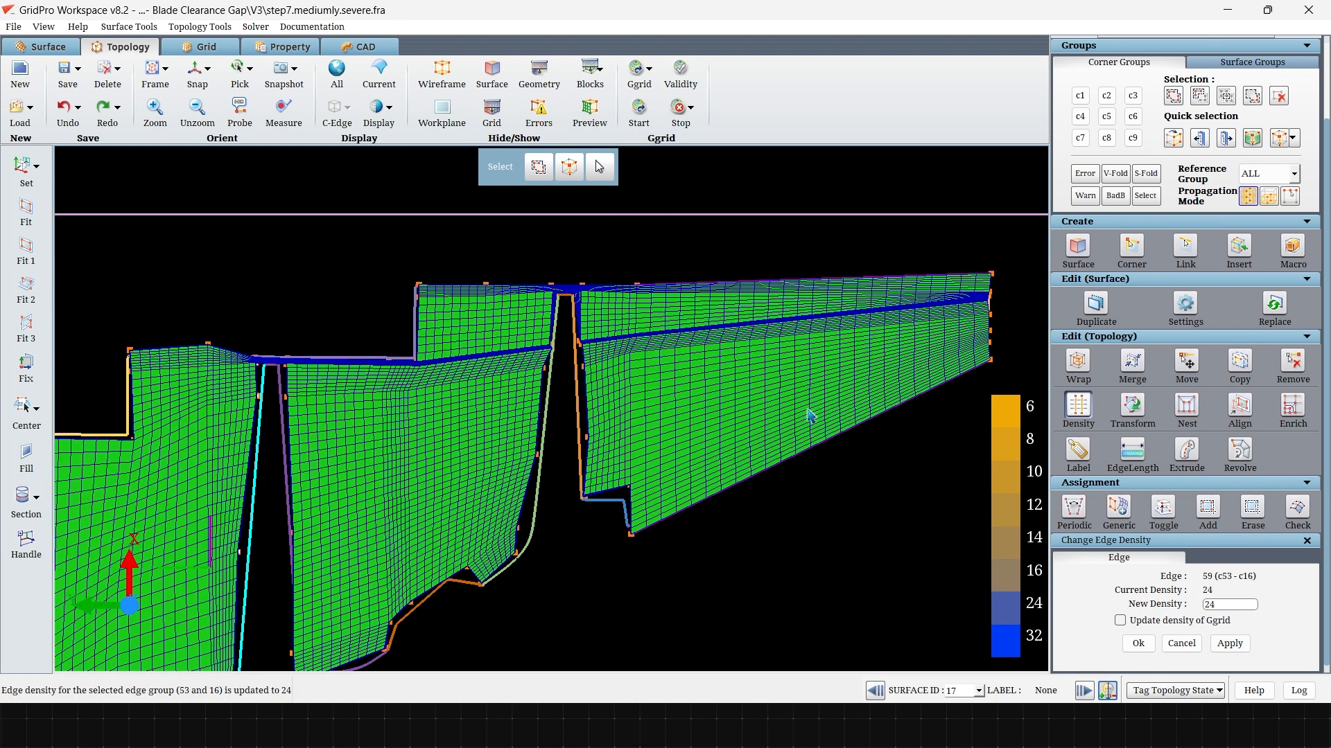
Raise the density of the long edges downstream of the second blade to 32 and preview the grid.
click(590, 111)
text(32)
click(1229, 643)
click(591, 119)
scroll(669, 487, down, 4)
middle_drag(668, 487, 700, 488)
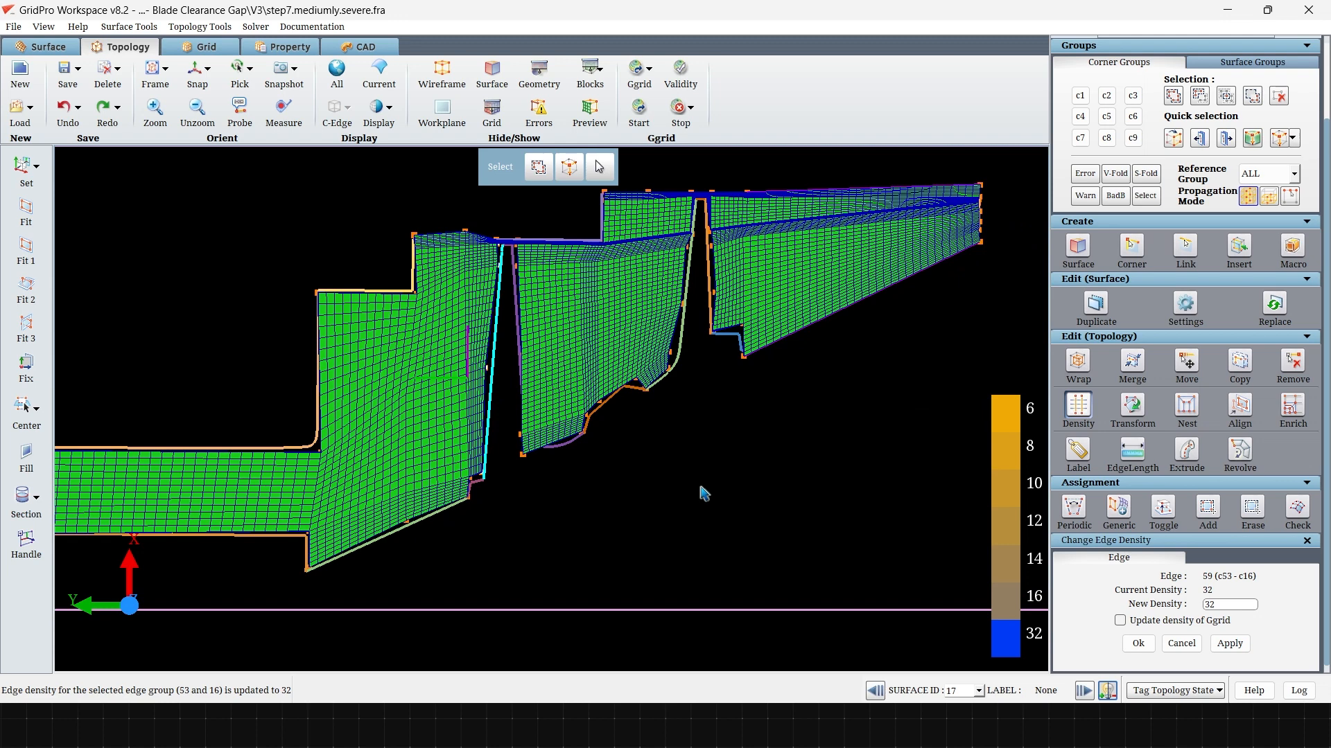
Set the density to 16 on the vertical edges beside the second blade's tip, edge groups c62–c51 and c64–c43.
scroll(520, 388, up, 6)
middle_drag(780, 409, 525, 525)
click(591, 112)
click(679, 354)
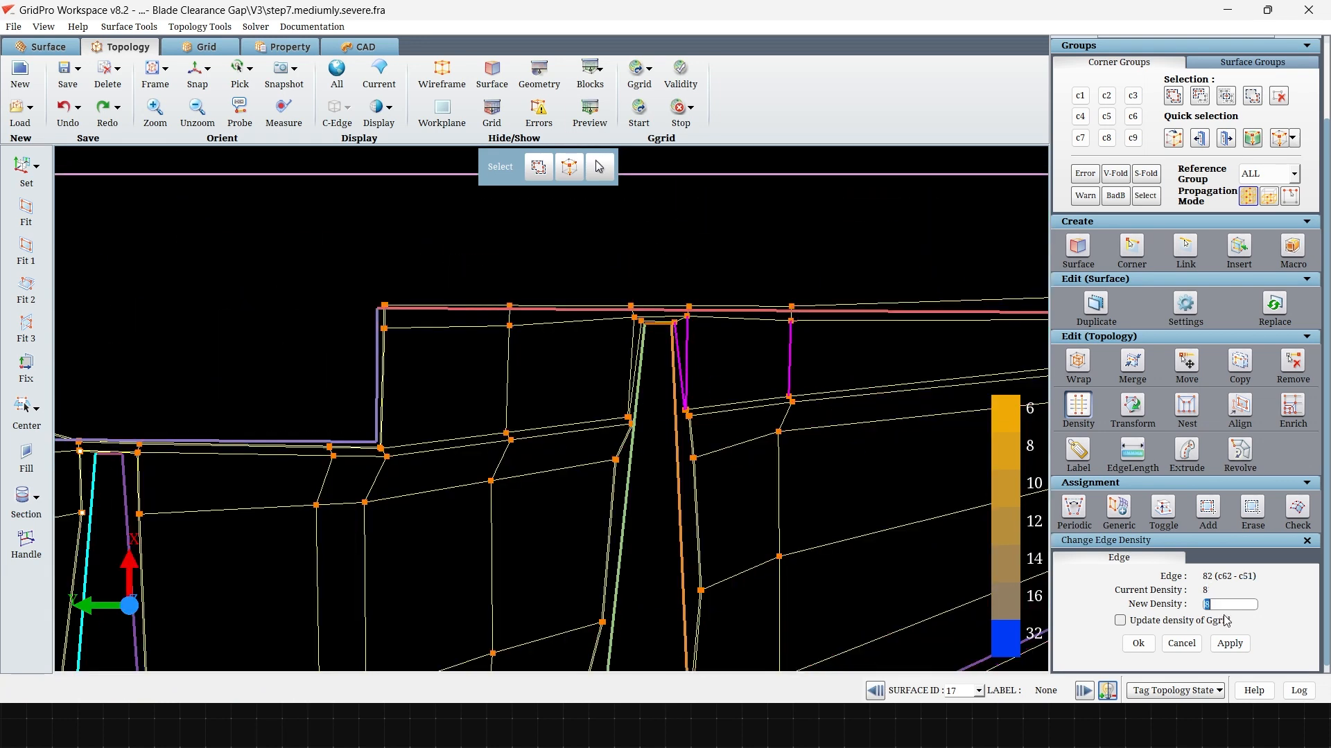
click(1231, 643)
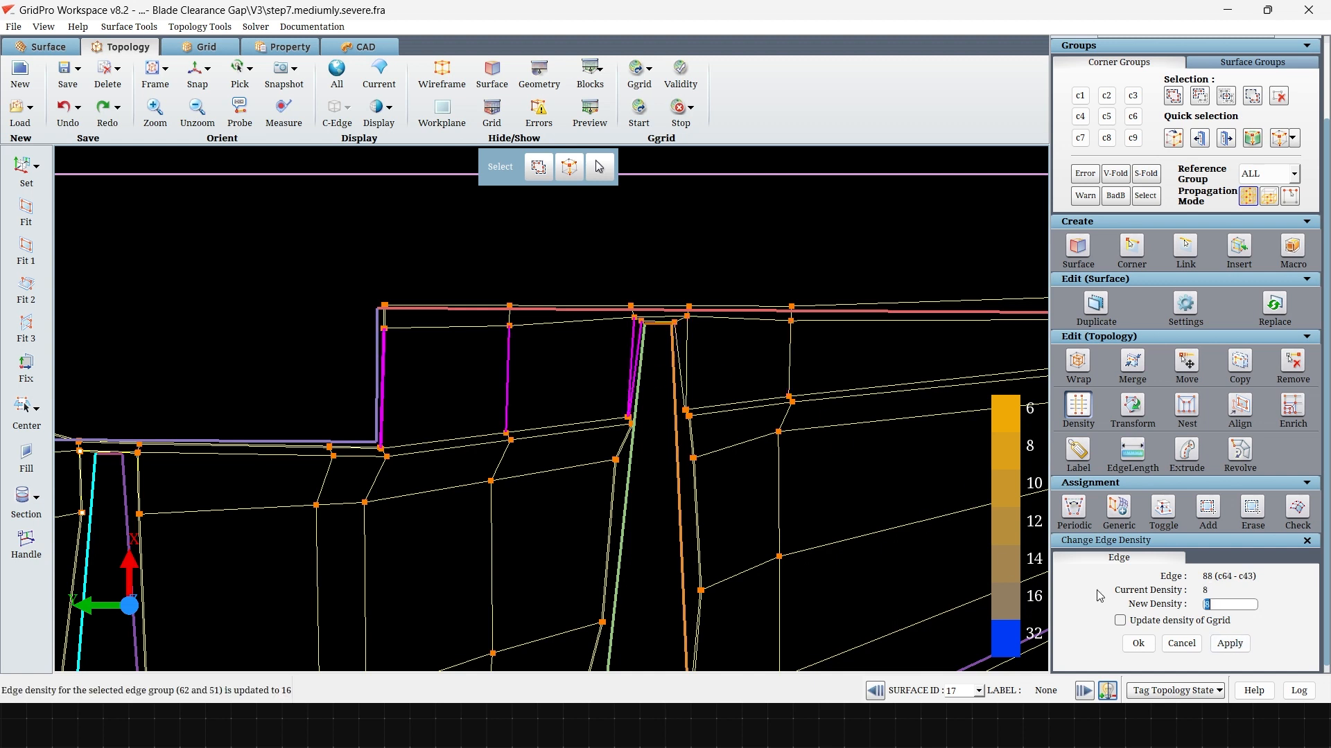
click(1212, 643)
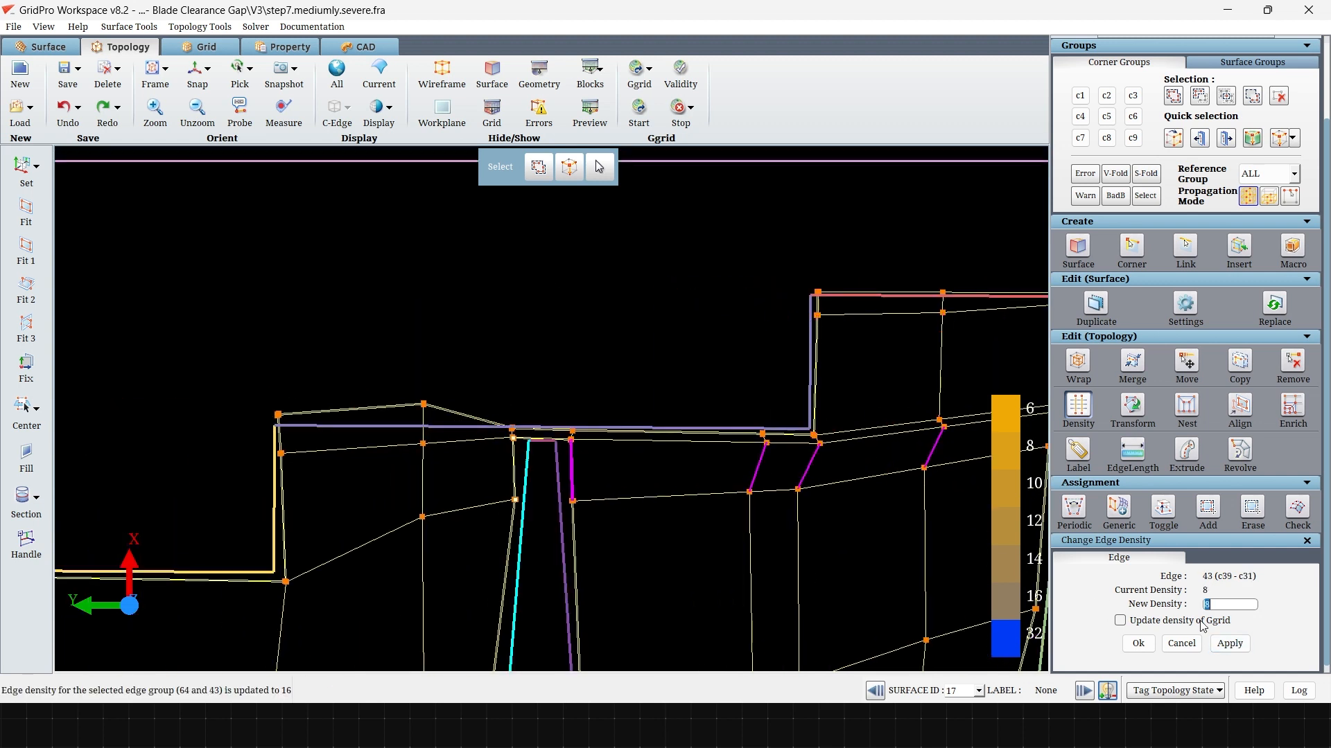
Set the density of the edges just below the first blade's tip level, including edge group c40–c22, to 10.
click(424, 470)
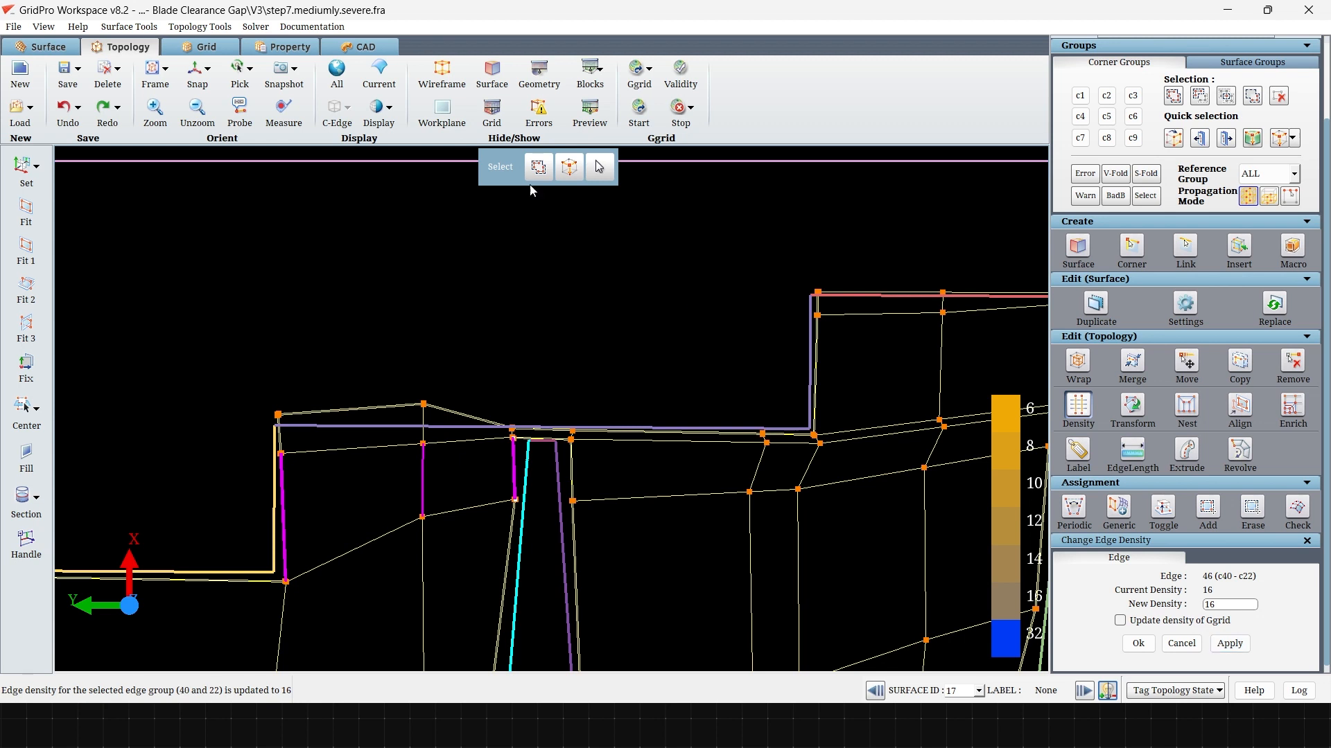
click(607, 409)
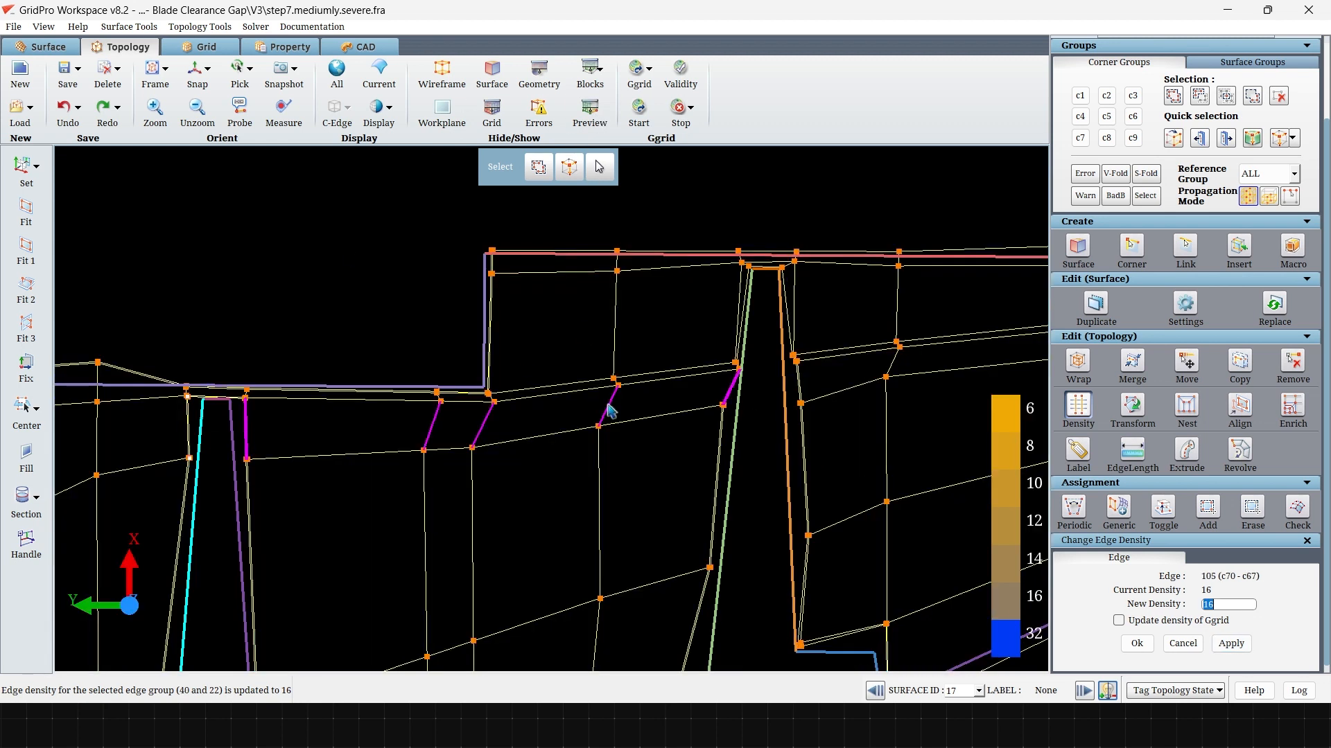
click(1231, 644)
click(1221, 645)
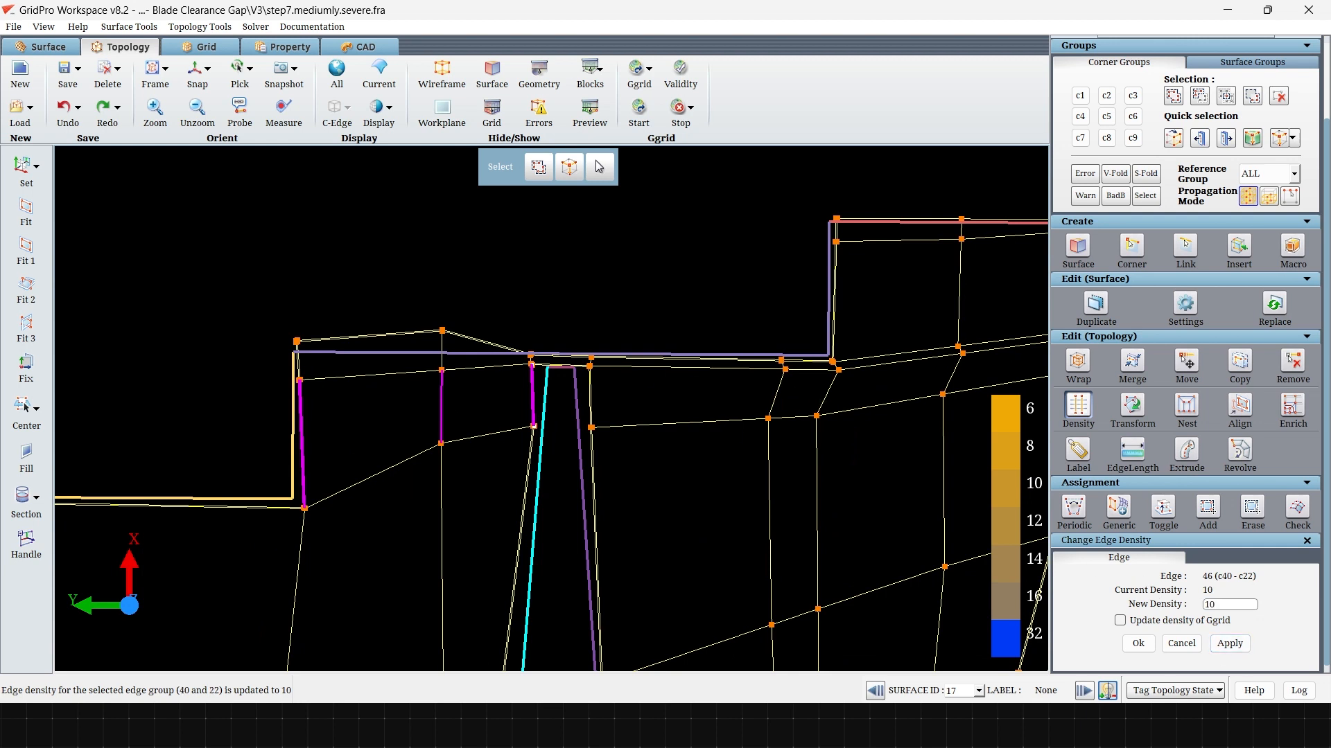
Set the density of the short edges near the blade tips, including edge group c71–c68, to 6 and preview the grid.
text(6)
click(1228, 645)
middle_drag(829, 304, 665, 370)
click(638, 326)
double_click(1219, 604)
text(6)
click(1228, 644)
click(598, 121)
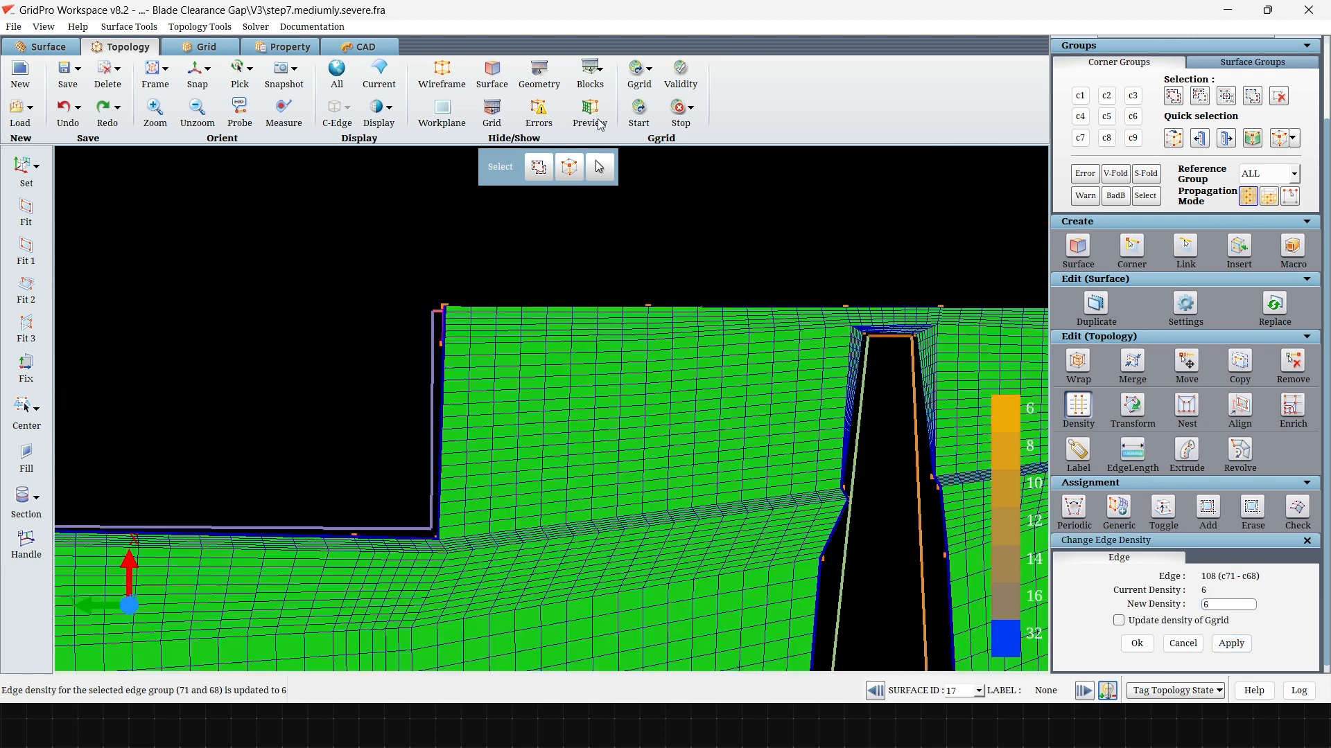
Save the topology as step8.density.balanced.fra.
scroll(499, 264, down, 5)
middle_drag(392, 324, 547, 265)
scroll(547, 265, down, 6)
middle_drag(442, 304, 540, 246)
scroll(541, 246, down, 2)
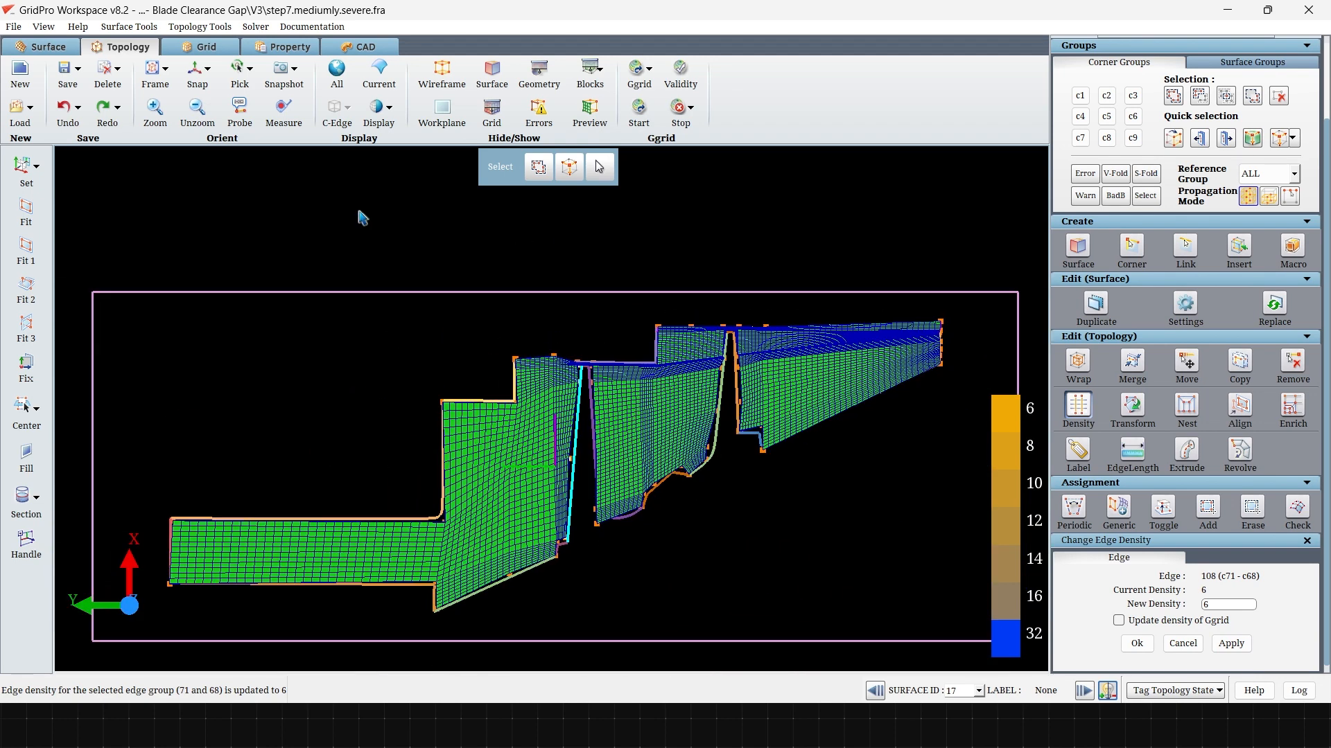
click(68, 69)
drag(503, 470, 588, 463)
text(8.de)
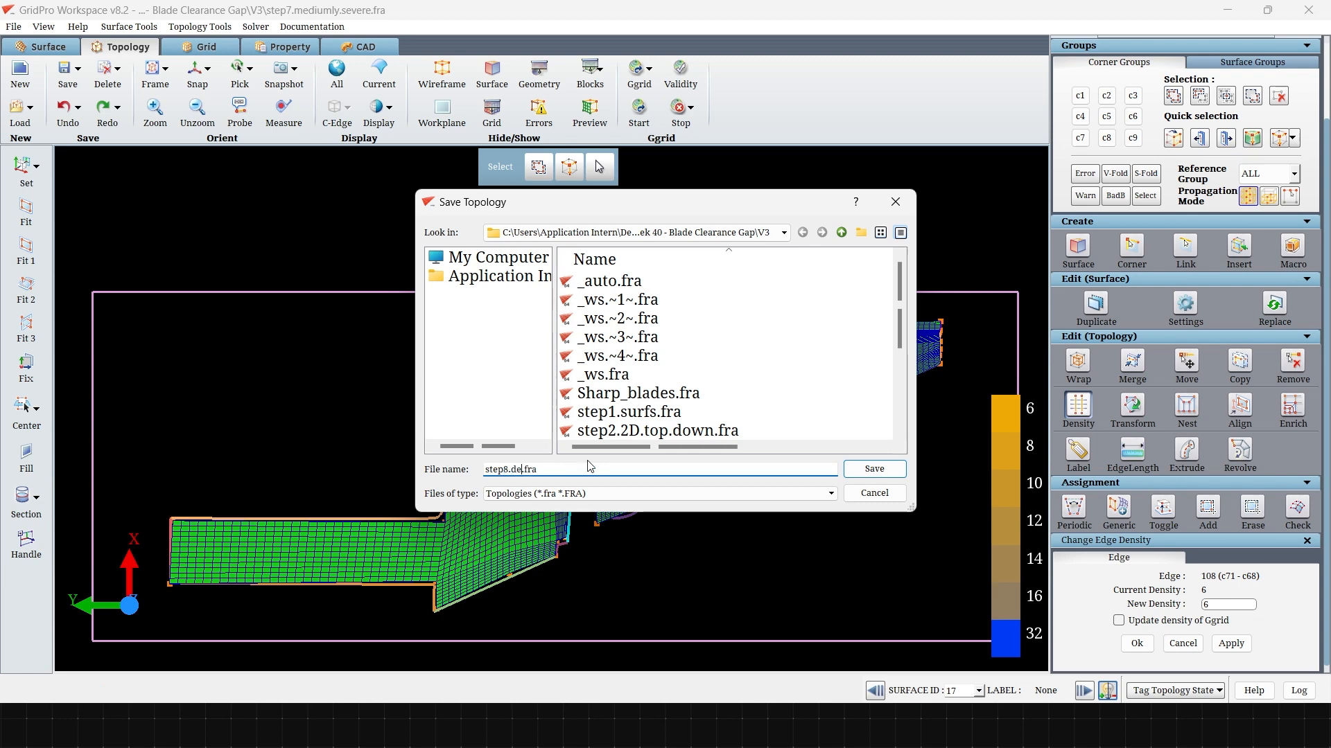
text(nsity.balanced)
key(Return)
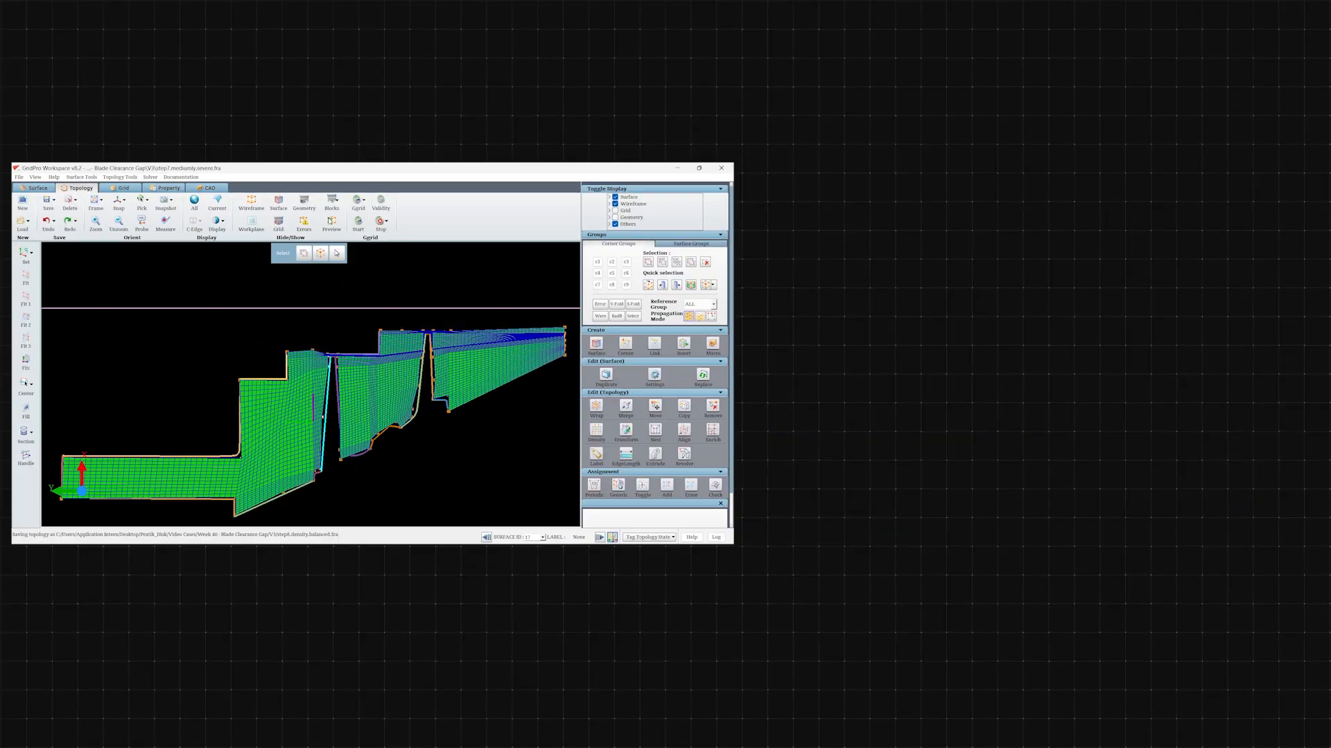
Add the first blade's tip and side surfaces to surface group s1.
scroll(449, 343, up, 3)
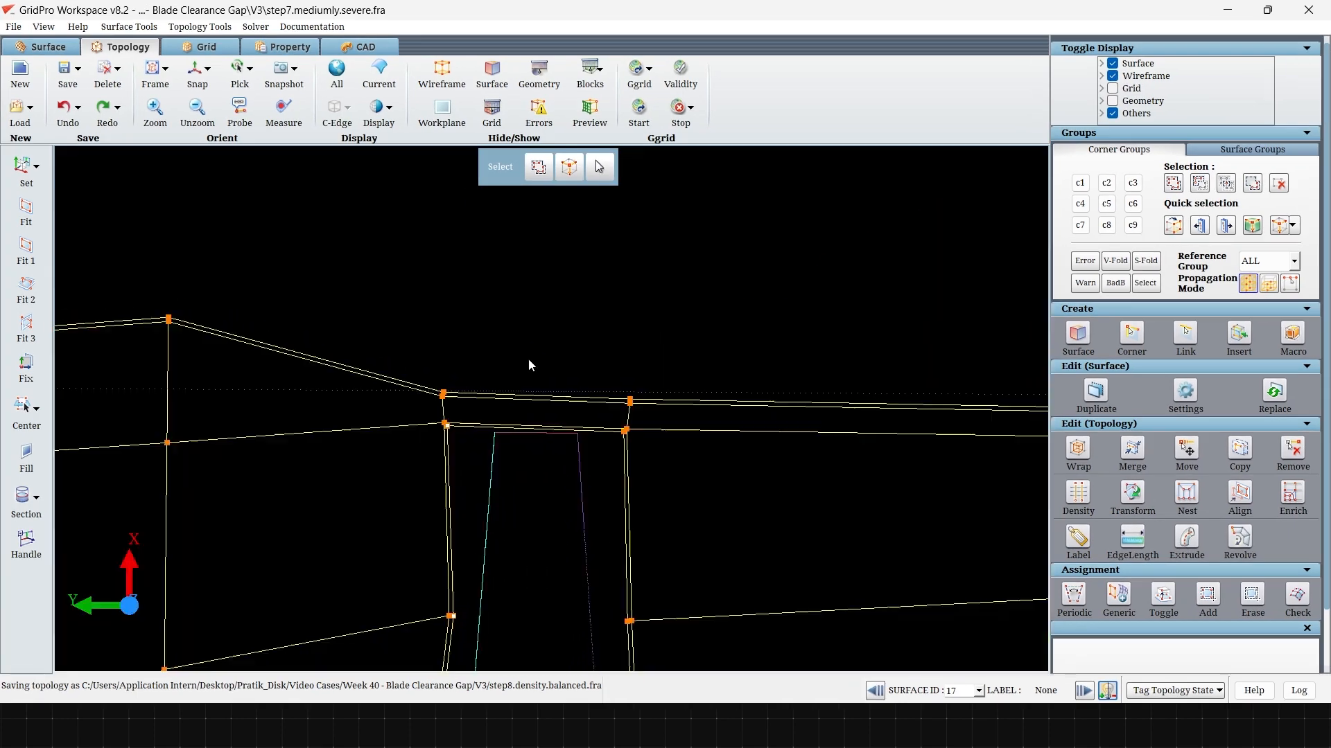
scroll(508, 374, up, 2)
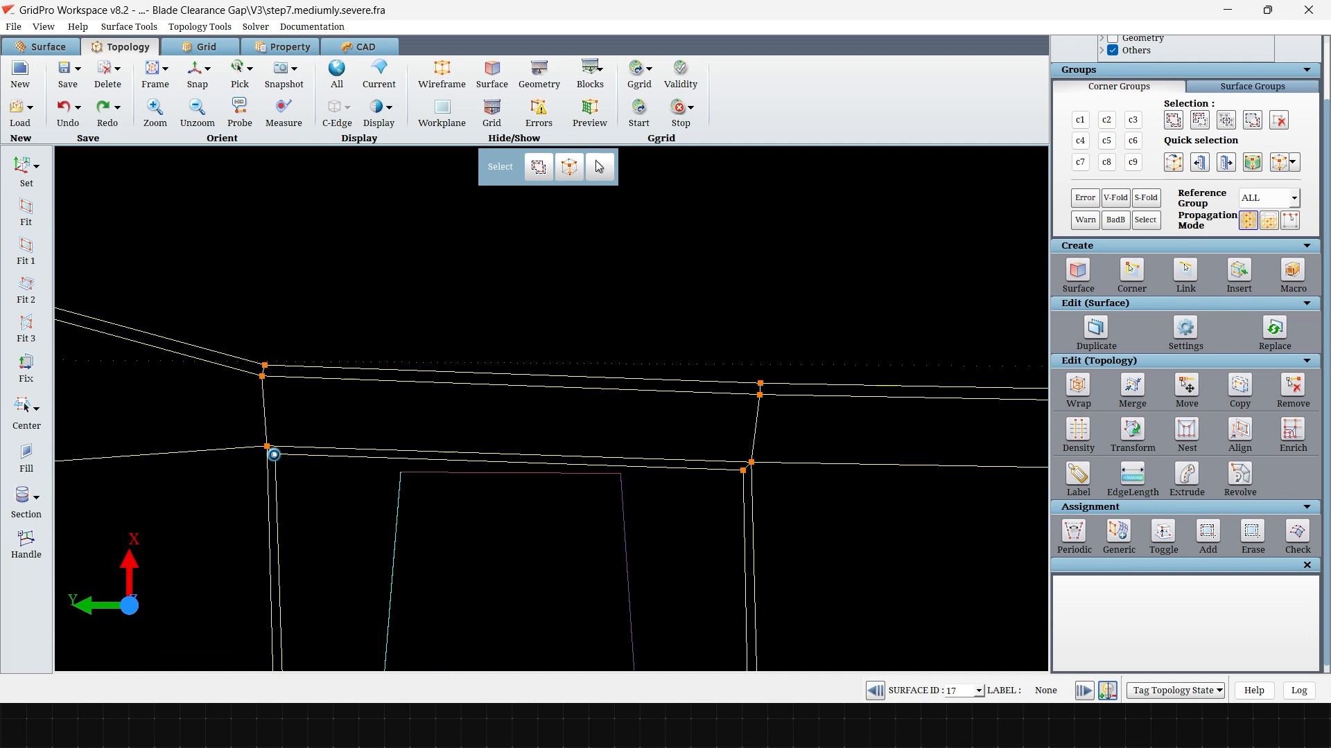
click(1193, 89)
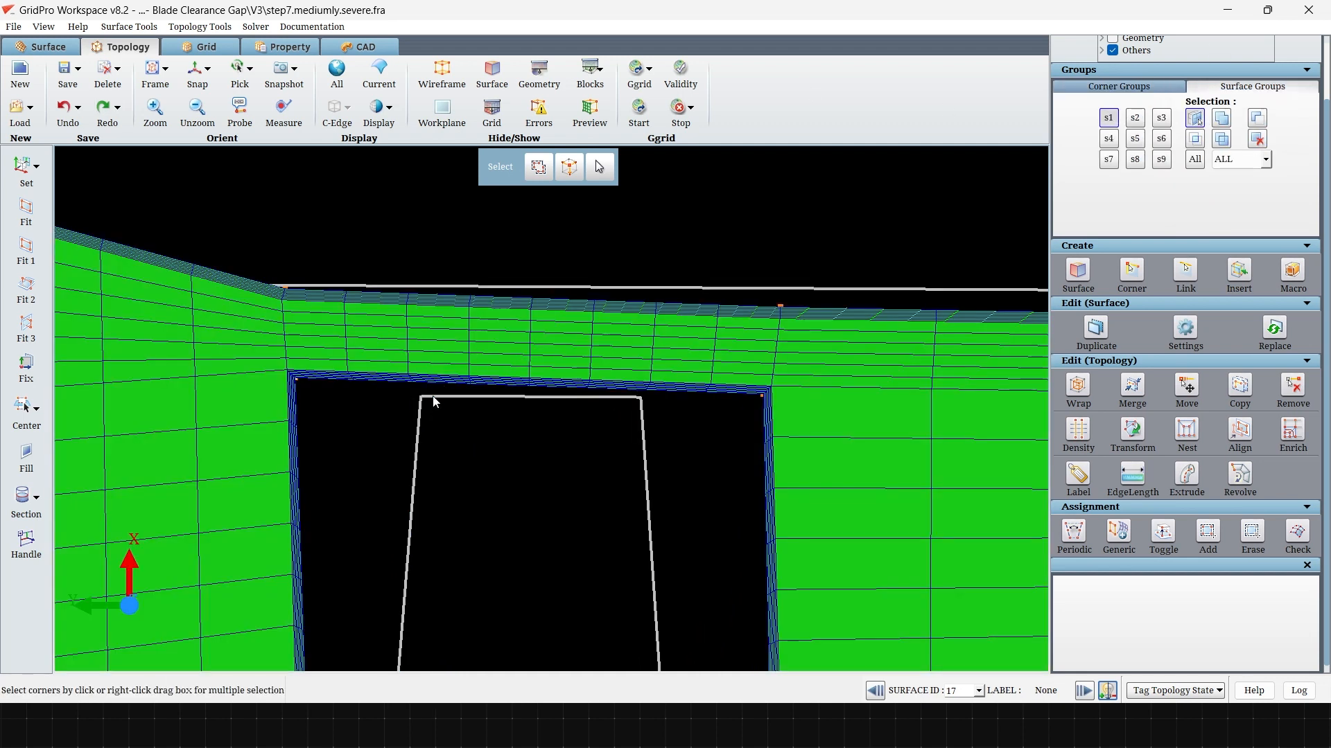
click(434, 401)
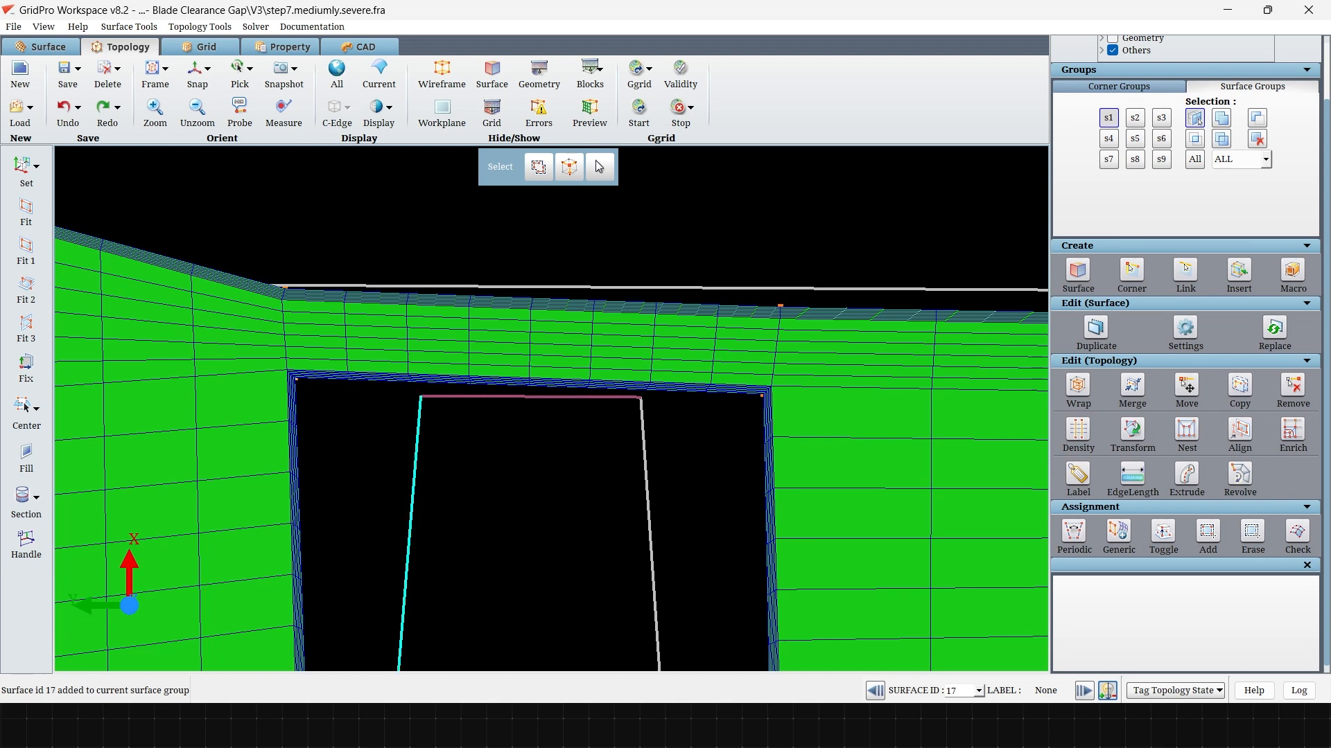
click(645, 447)
Add the second blade's tip and side surfaces to surface group s1.
scroll(822, 351, down, 5)
middle_drag(822, 350, 321, 338)
scroll(321, 338, down, 4)
middle_drag(935, 367, 579, 454)
scroll(520, 366, up, 5)
click(476, 294)
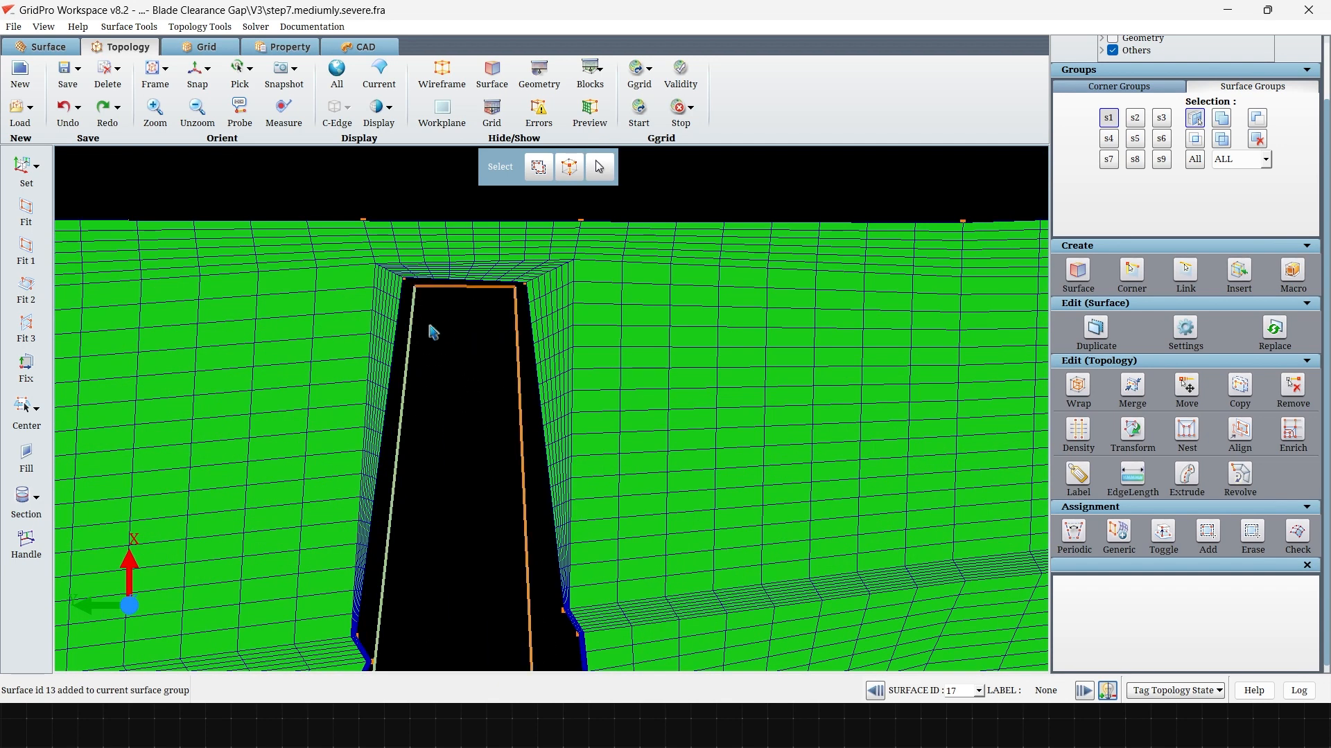
scroll(429, 326, down, 3)
click(1198, 113)
scroll(513, 212, down, 2)
middle_drag(507, 210, 1027, 137)
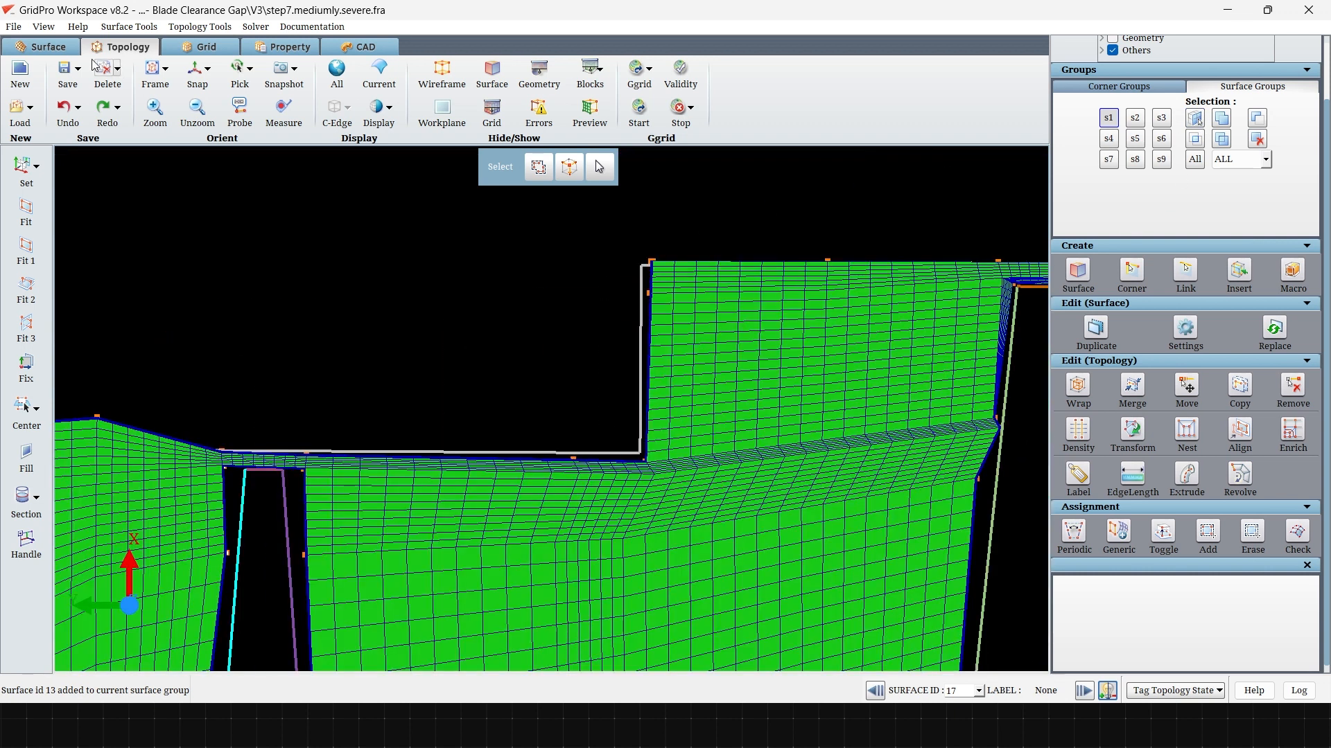
Run the Intersection of surfaces tool on surface group s1.
click(123, 27)
click(142, 129)
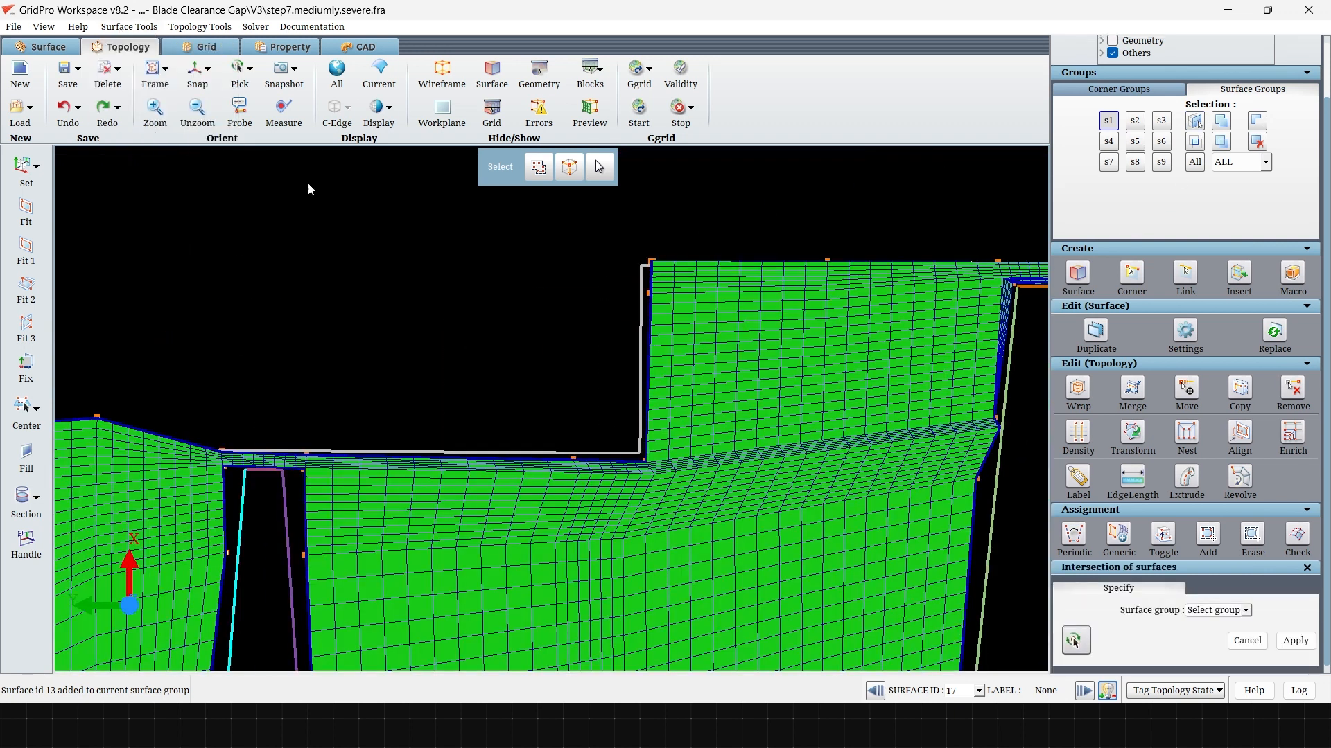
click(1218, 610)
click(1209, 622)
click(1294, 641)
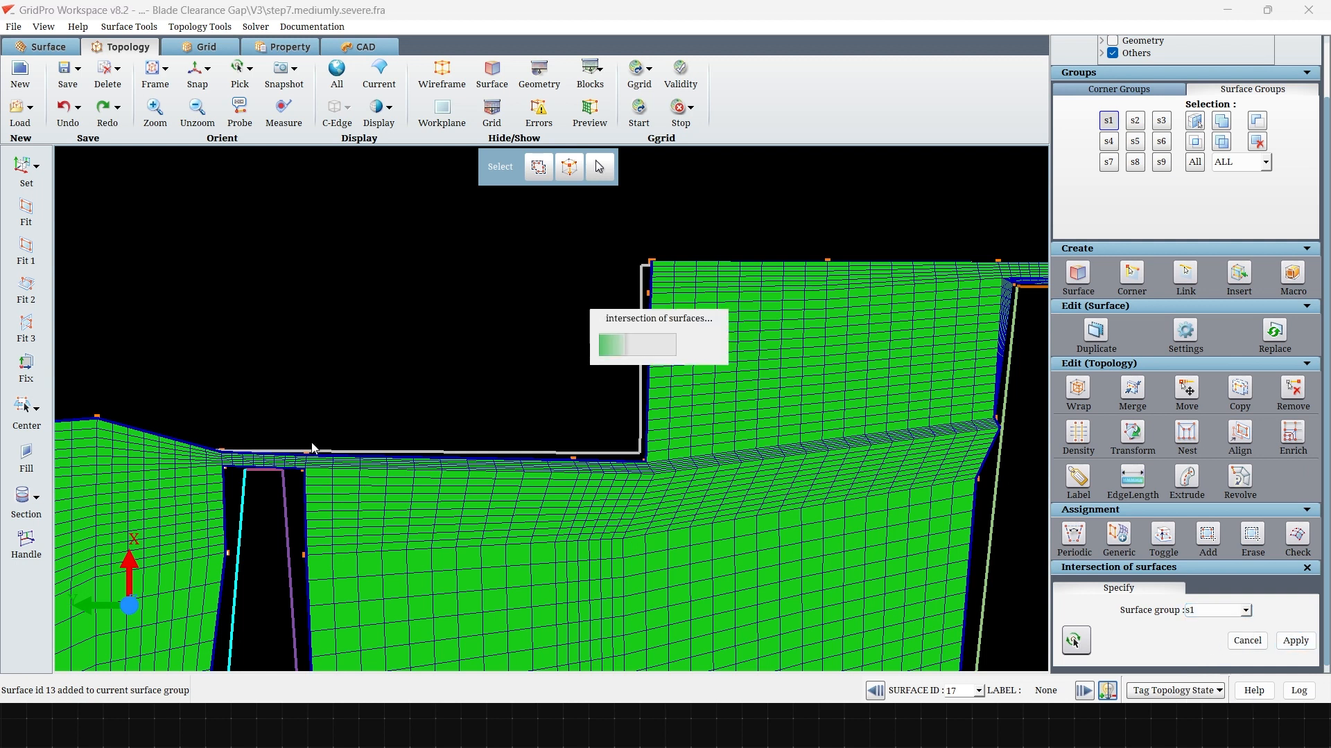
Create four workplane corners around the first blade's tip: one just outside each tip end and one above the casing line on each side.
scroll(268, 417, up, 2)
mouse_move(269, 417)
middle_down()
mouse_move(547, 344)
mouse_move(455, 428)
mouse_move(698, 451)
mouse_move(623, 476)
middle_up()
scroll(547, 343, up, 3)
scroll(483, 350, down, 1)
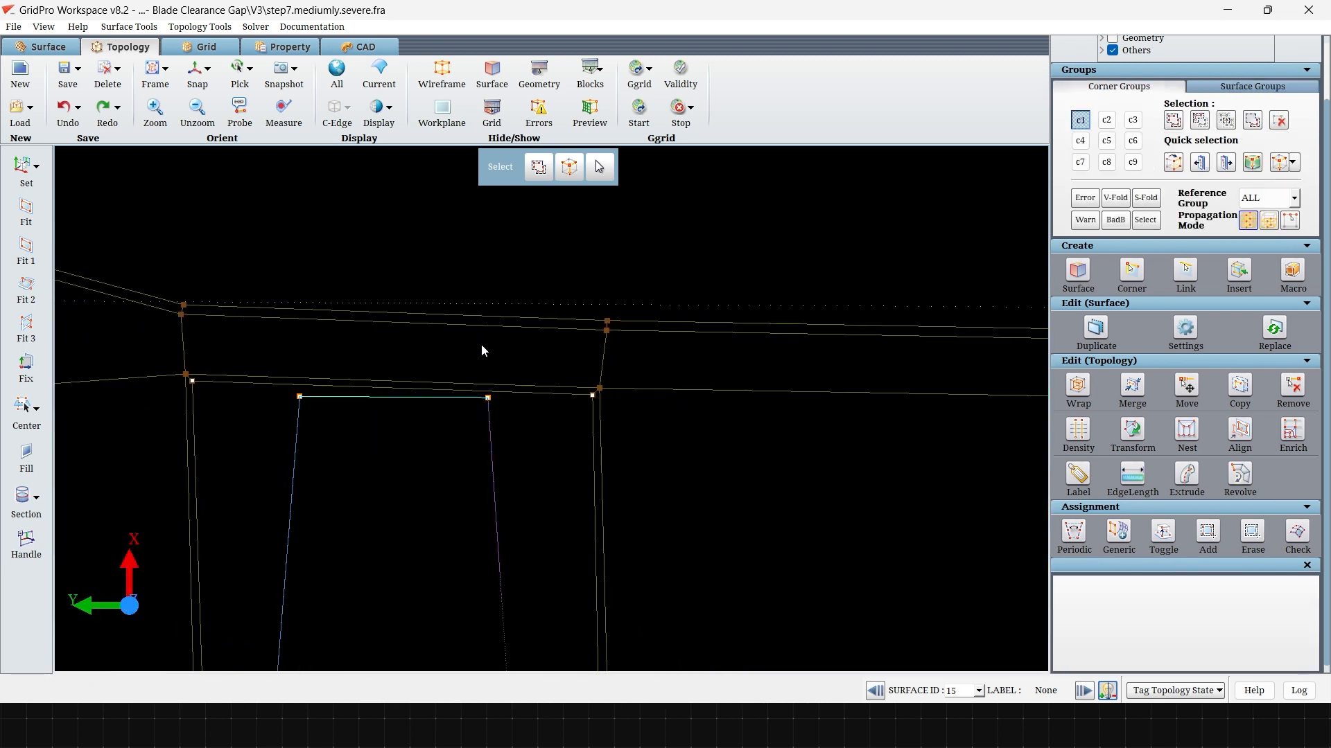
key(i)
key(i)
click(270, 369)
click(250, 288)
Link each first-blade tip point through its two new corners to above the casing, and fine-tune the corner positions.
key(l)
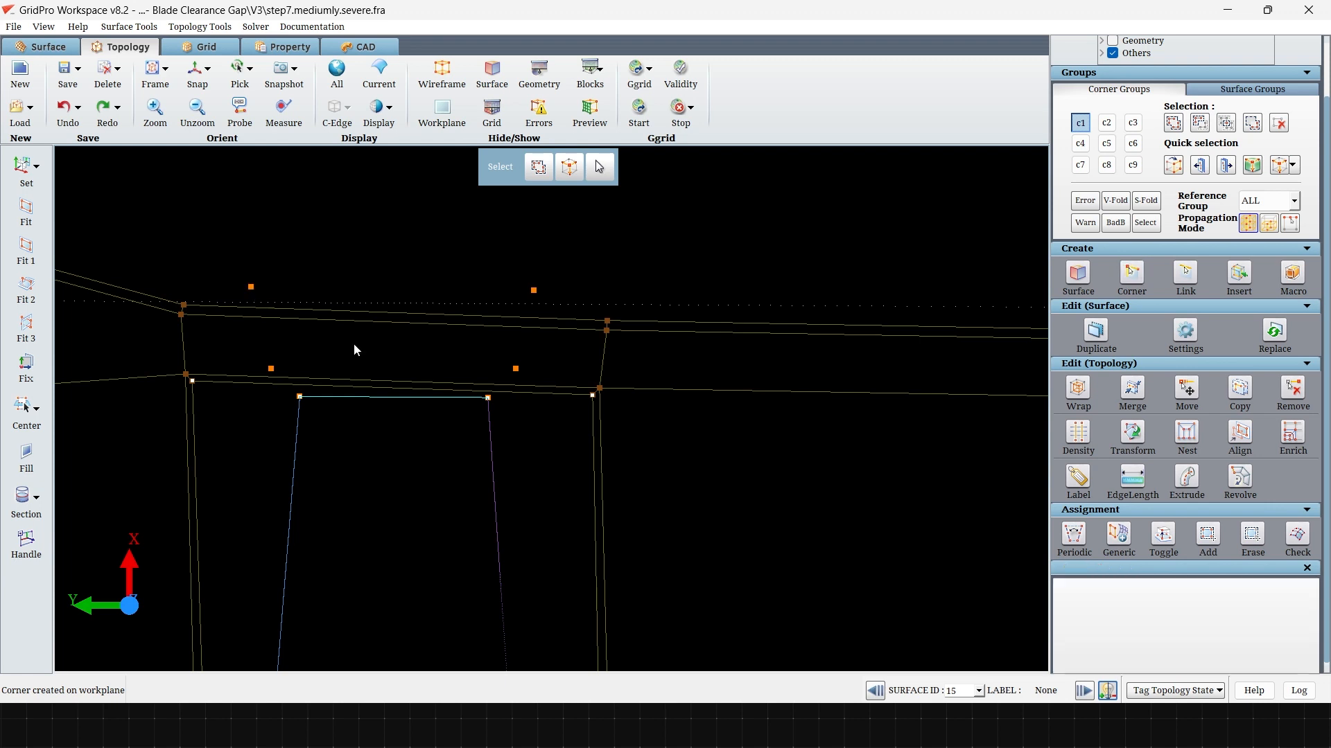
scroll(75, 314, up, 2)
middle_drag(74, 314, 293, 428)
drag(208, 282, 321, 490)
drag(630, 430, 737, 555)
drag(700, 294, 804, 501)
scroll(804, 496, up, 1)
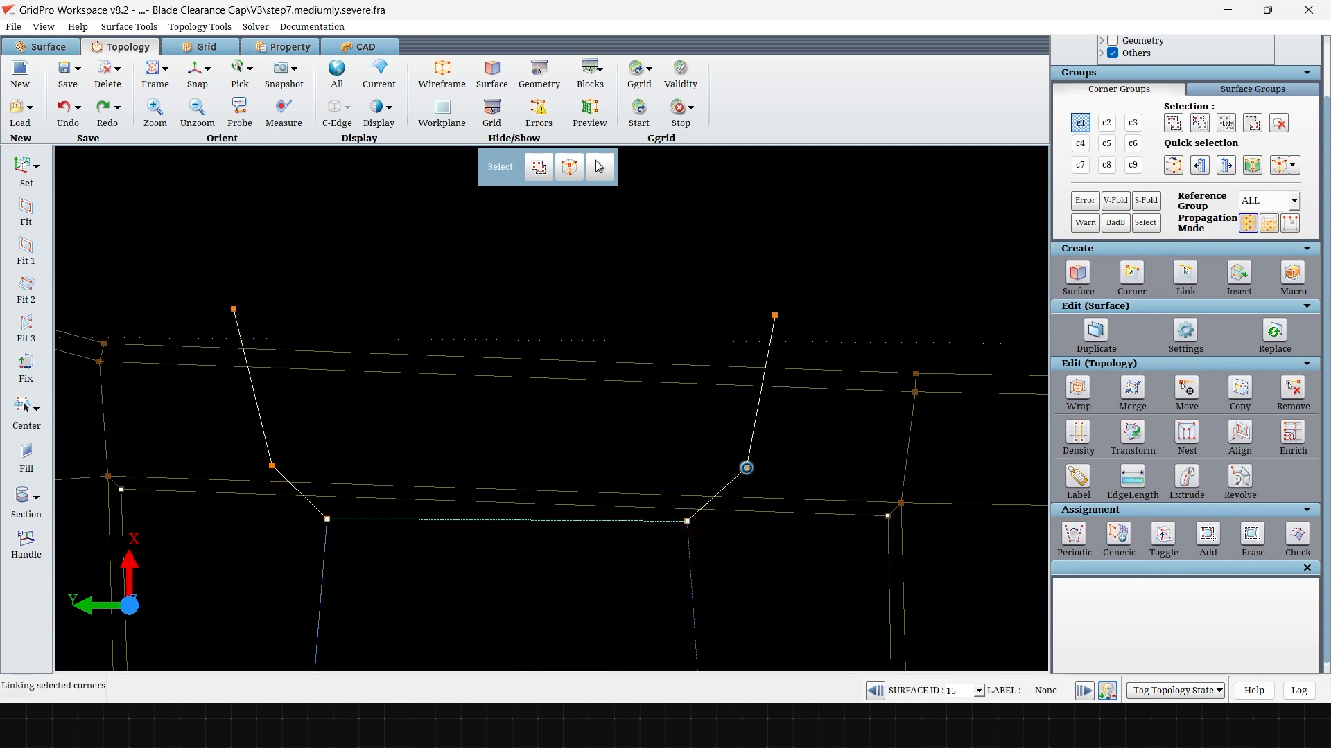
click(273, 464)
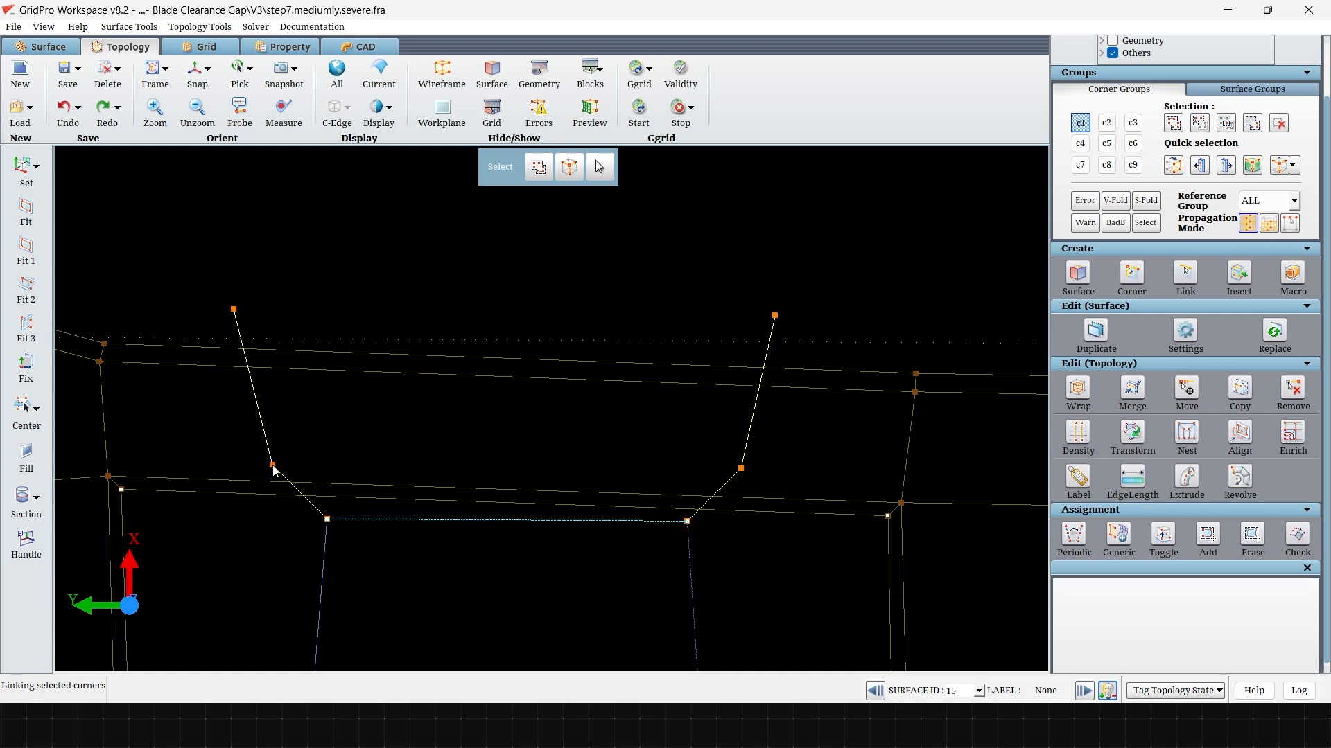
drag(235, 305, 238, 305)
Create four matching workplane corners around the second blade's tip, limiting the reference group to GROUP.
scroll(326, 424, down, 2)
middle_drag(325, 424, 148, 460)
scroll(713, 298, down, 3)
scroll(713, 298, up, 3)
middle_drag(714, 298, 711, 449)
scroll(544, 369, up, 3)
key(c)
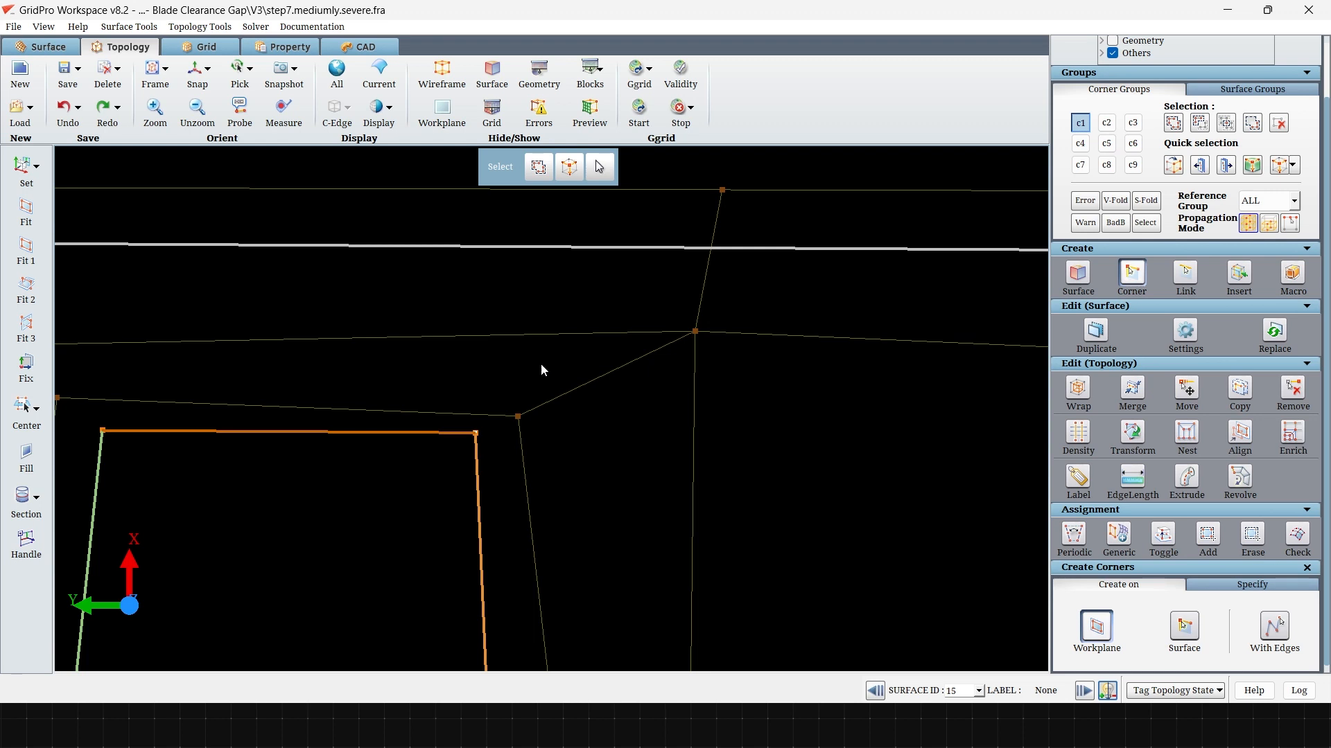
click(540, 363)
middle_drag(540, 364, 770, 364)
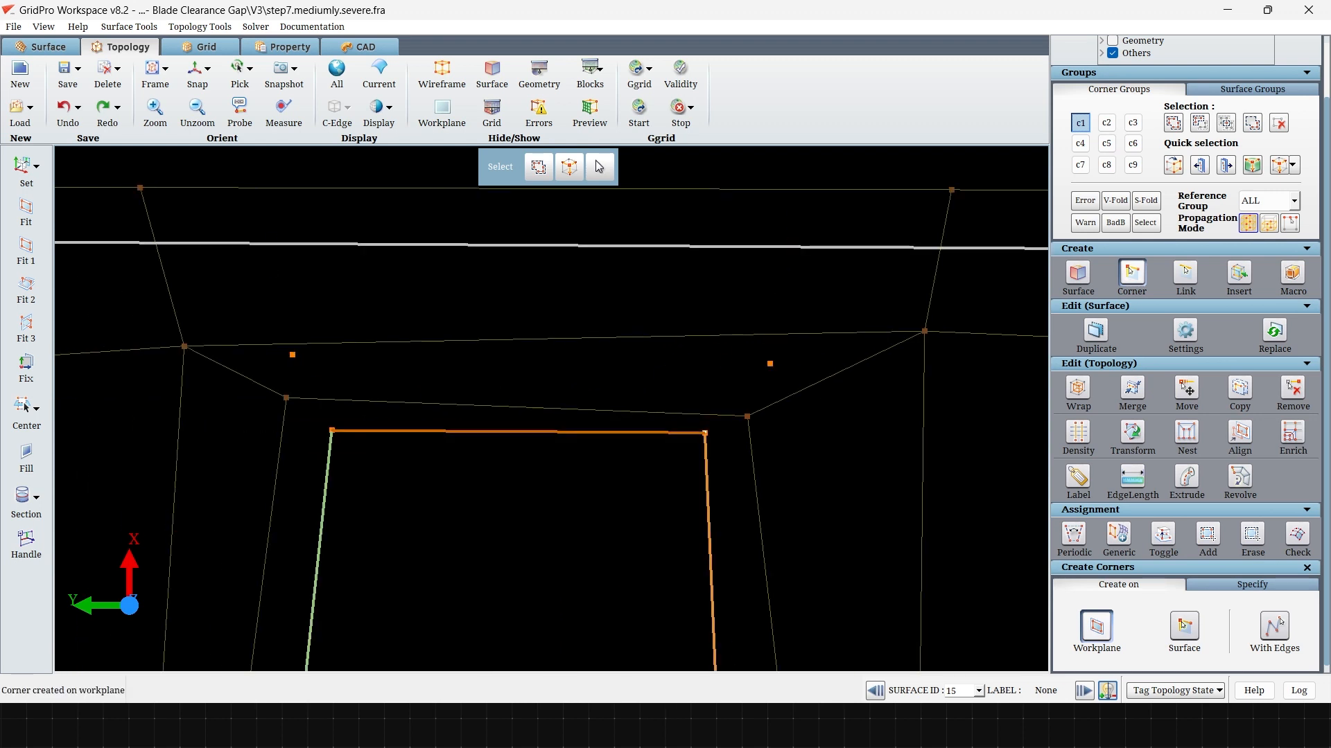
click(1268, 200)
click(1258, 212)
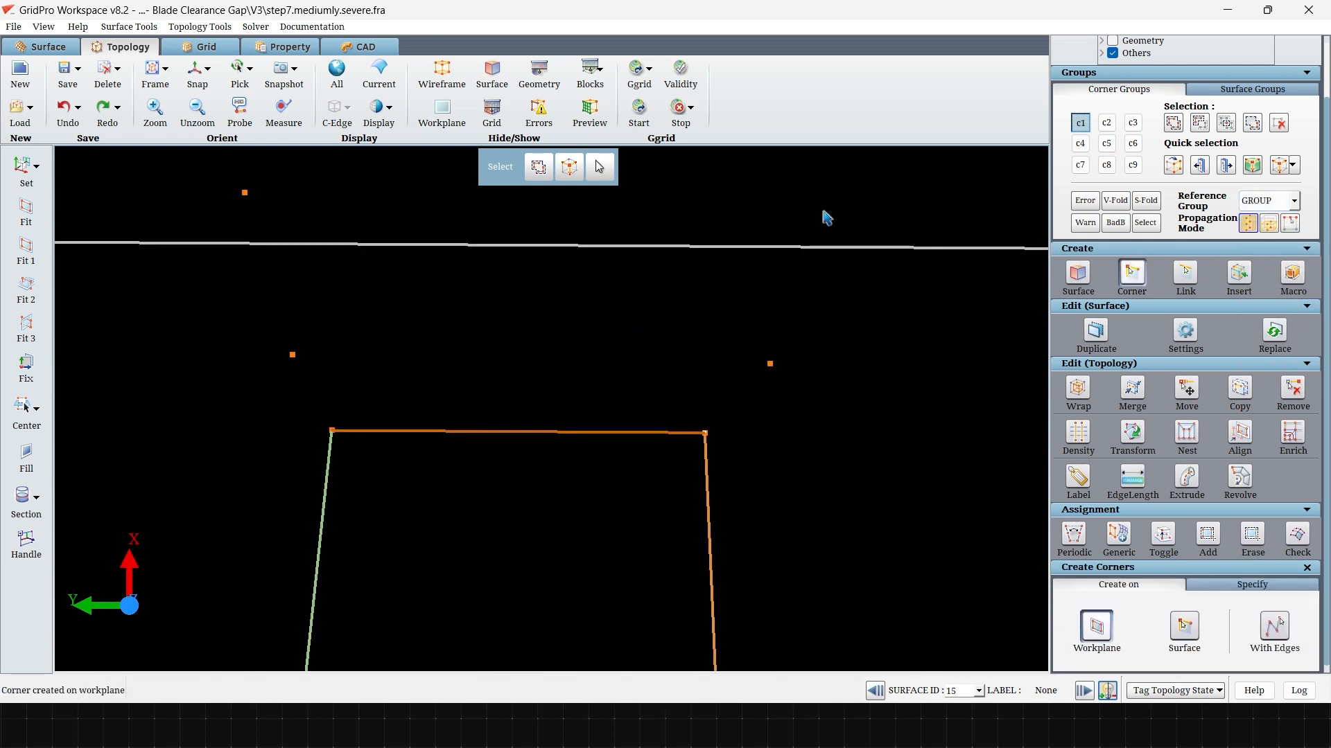
click(812, 184)
Link each second-blade tip point through its two new corners to above the casing, and adjust the corners of one chain.
key(l)
drag(705, 434, 770, 364)
drag(737, 175, 731, 162)
drag(172, 182, 330, 390)
drag(397, 506, 275, 356)
key(Escape)
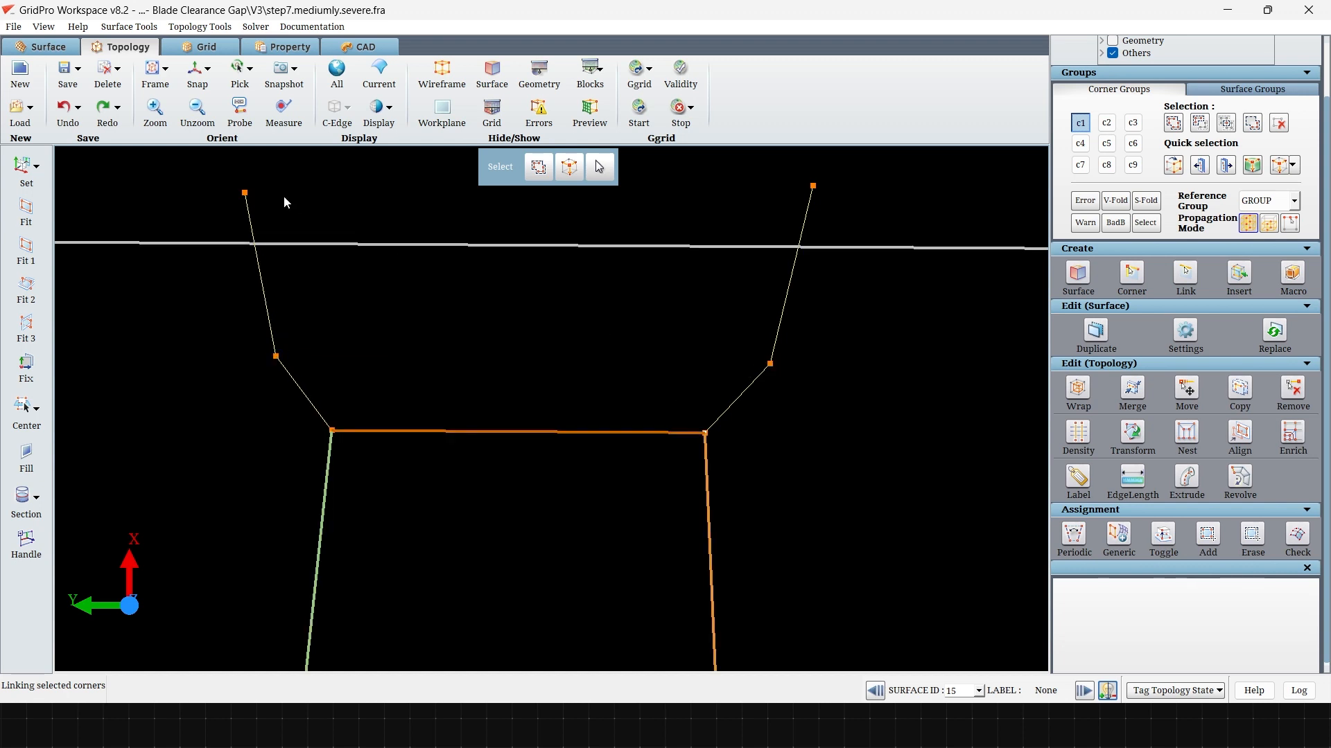
mouse_move(245, 193)
mouse_down()
mouse_move(229, 192)
mouse_move(247, 189)
mouse_up()
Reposition the two construction corners on one side of the first blade's tip to smooth that chain's shape.
scroll(791, 427, down, 10)
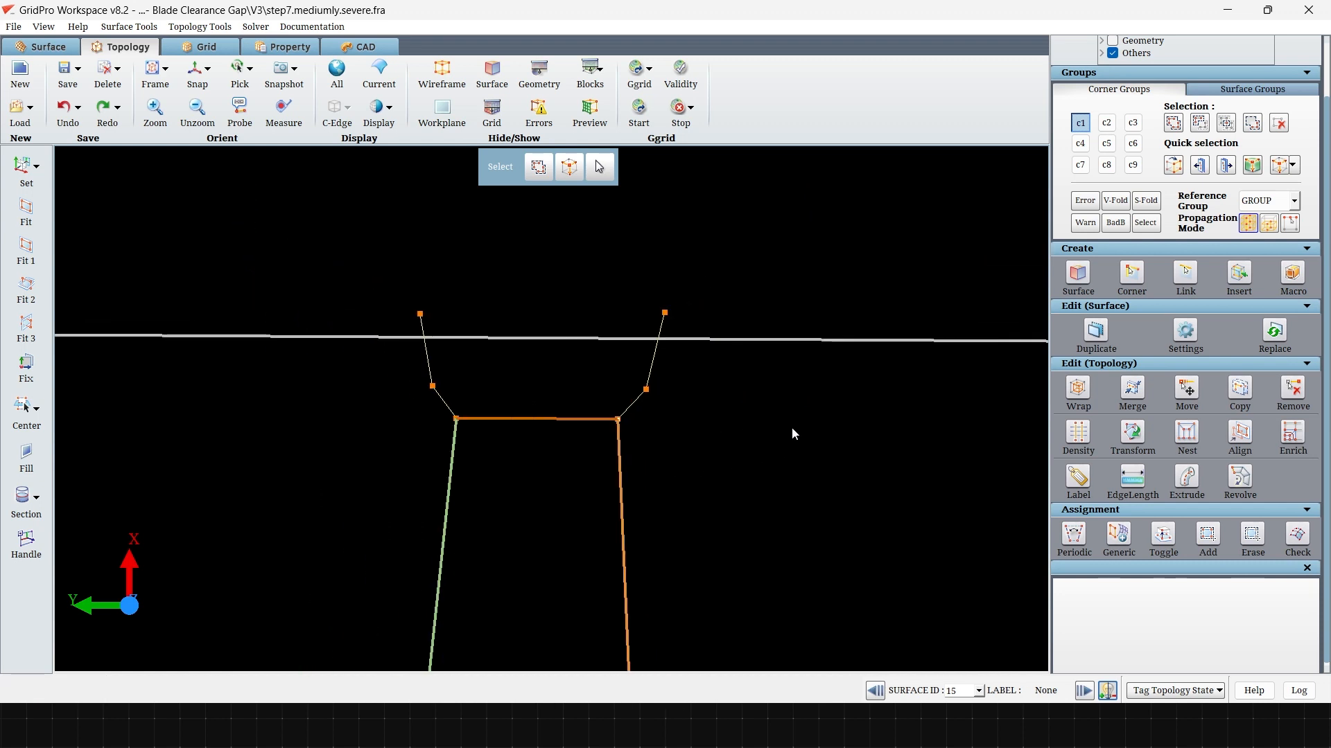
scroll(431, 478, up, 6)
middle_drag(485, 485, 833, 257)
scroll(749, 317, up, 4)
middle_drag(746, 320, 651, 513)
scroll(398, 414, up, 3)
drag(307, 423, 311, 395)
drag(282, 310, 297, 308)
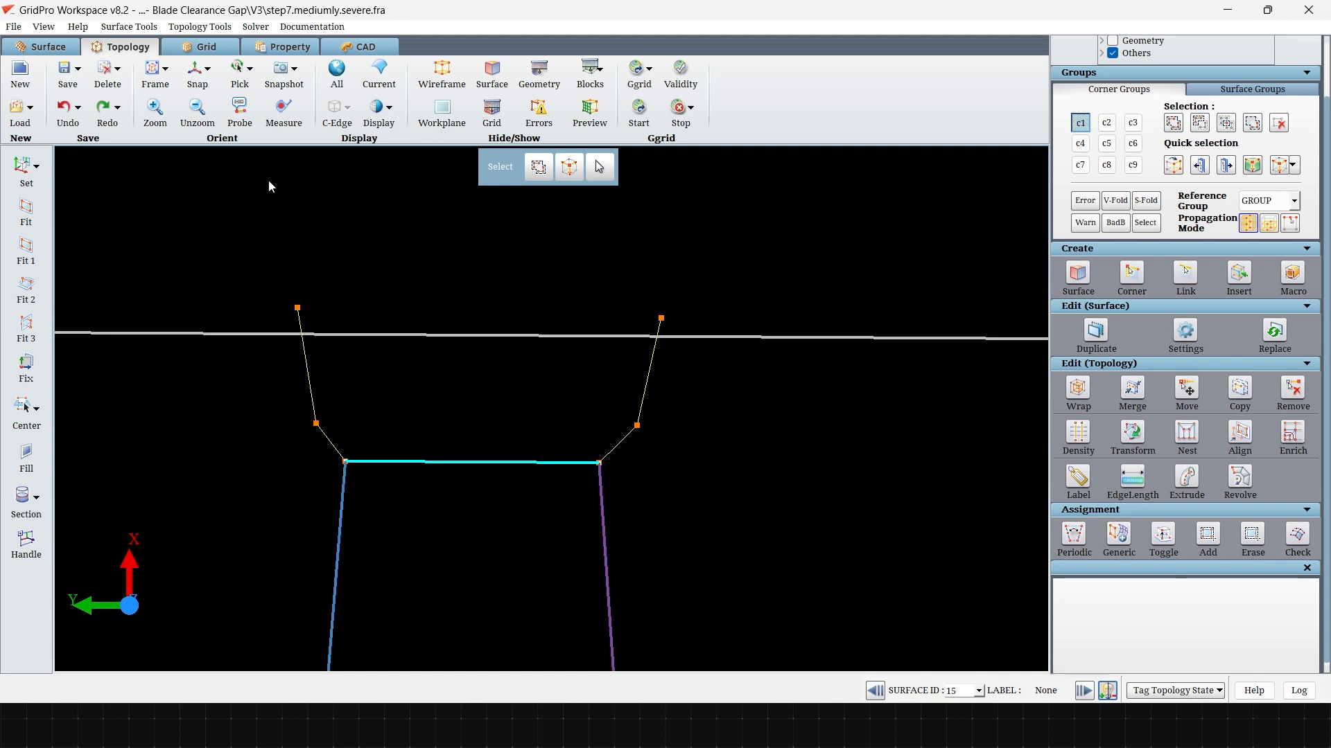
Generate Controlnet Curves from corner group c1 with 3 refinements, the Approximating method and the prefix support.surfaces.
click(121, 25)
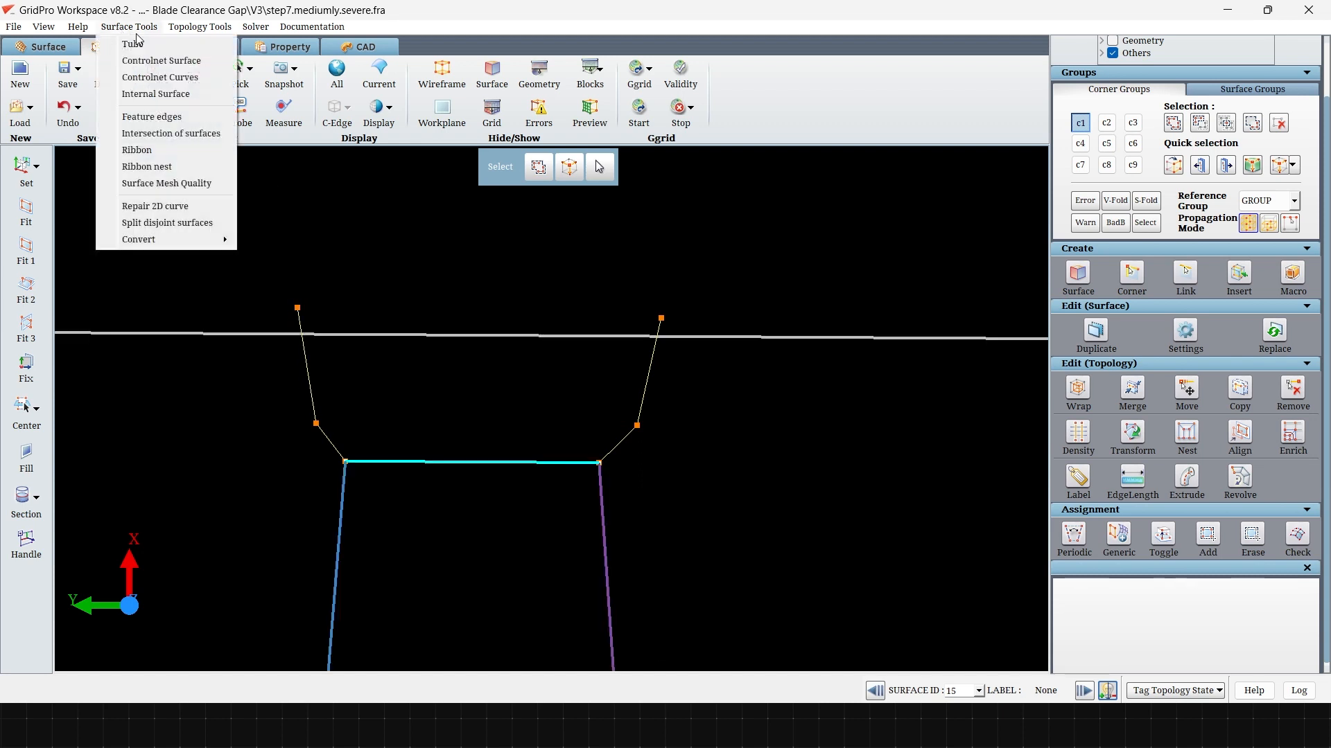
click(149, 77)
click(1226, 608)
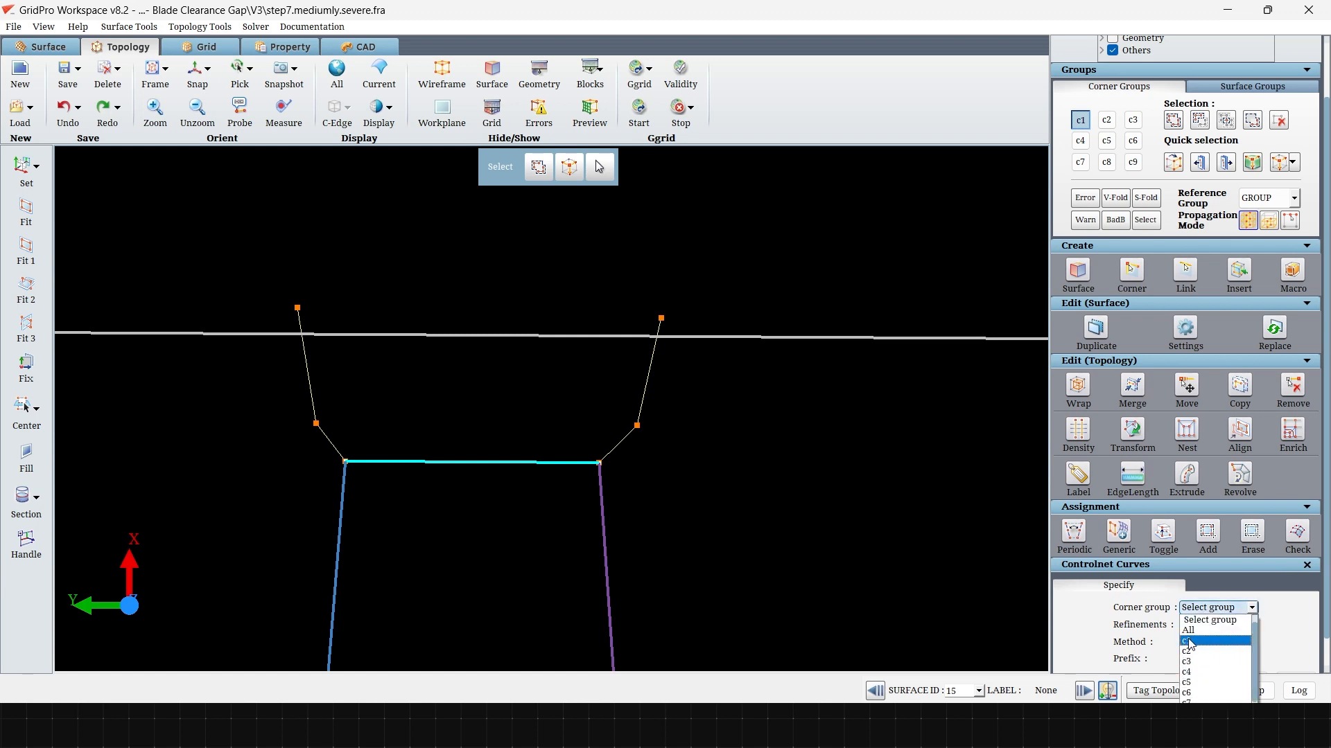
click(1189, 634)
double_click(1220, 626)
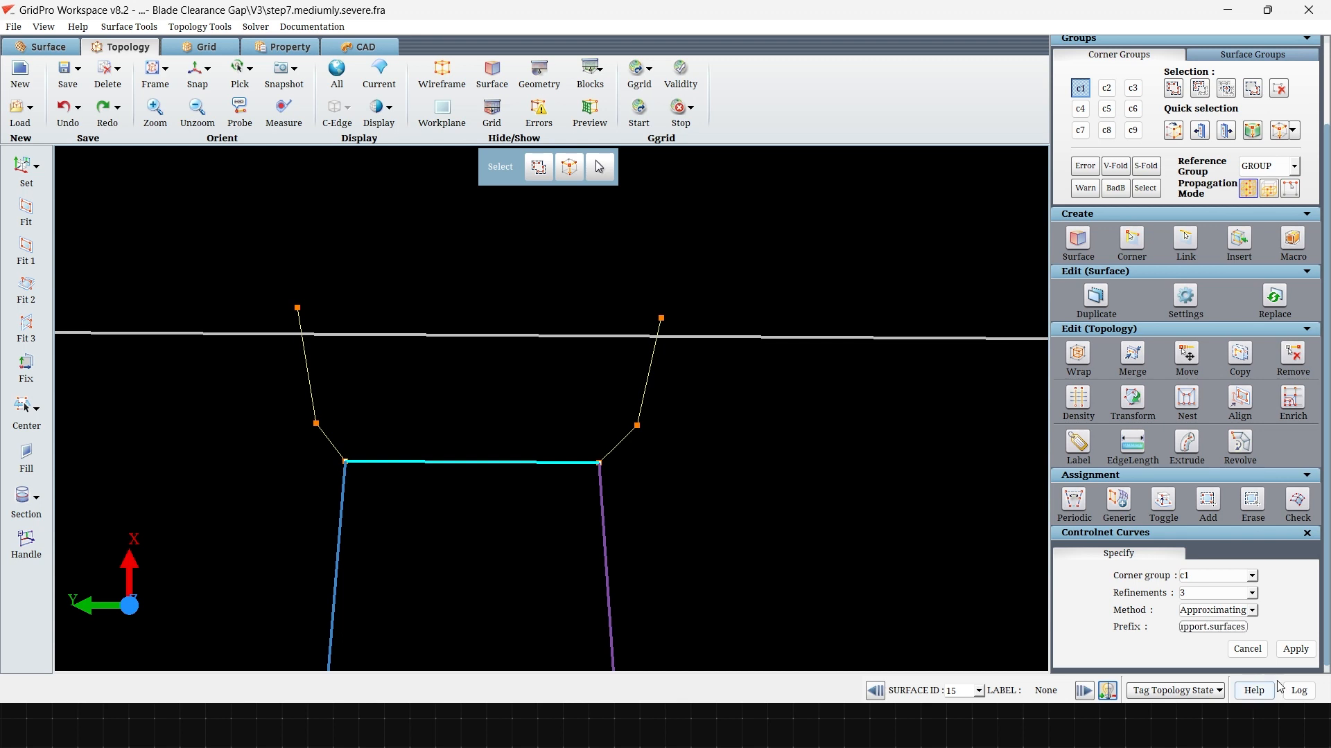
click(1306, 650)
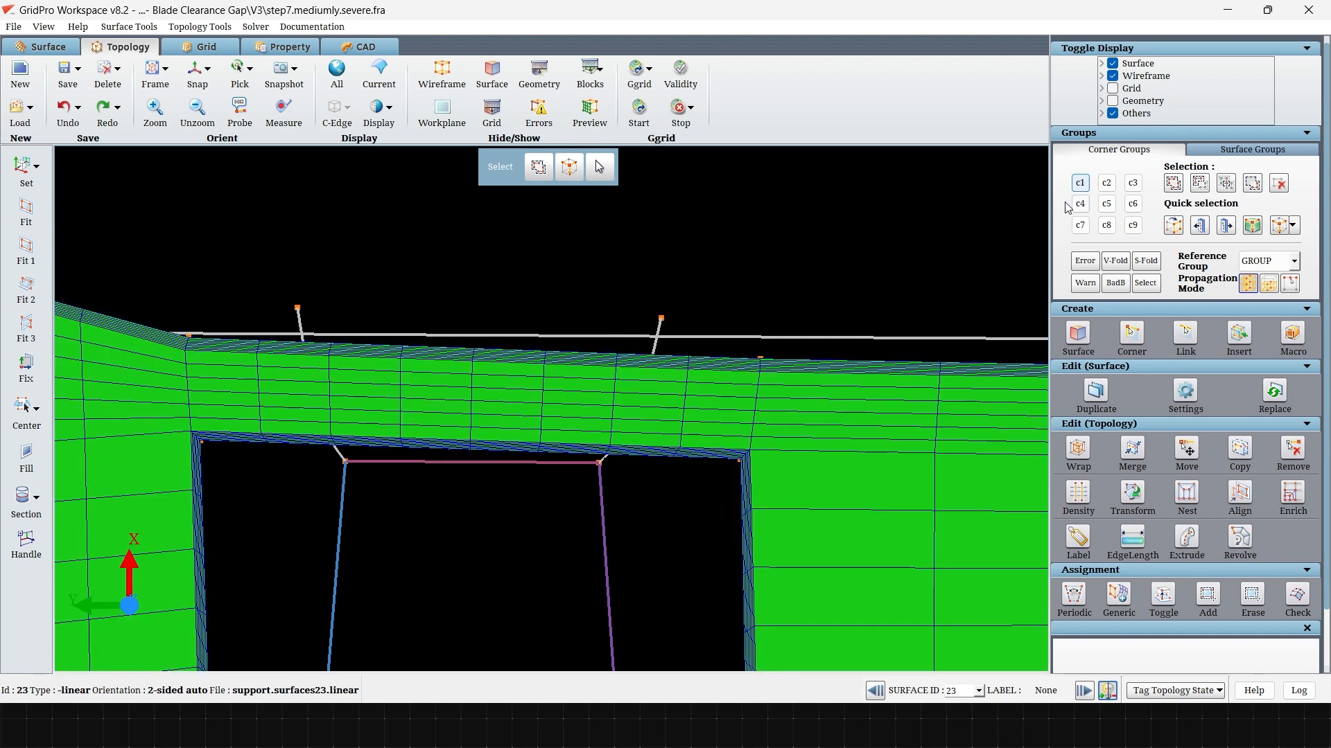
Isolate corner group c1 and remove the construction corners around both blade tips.
click(1080, 185)
click(1221, 151)
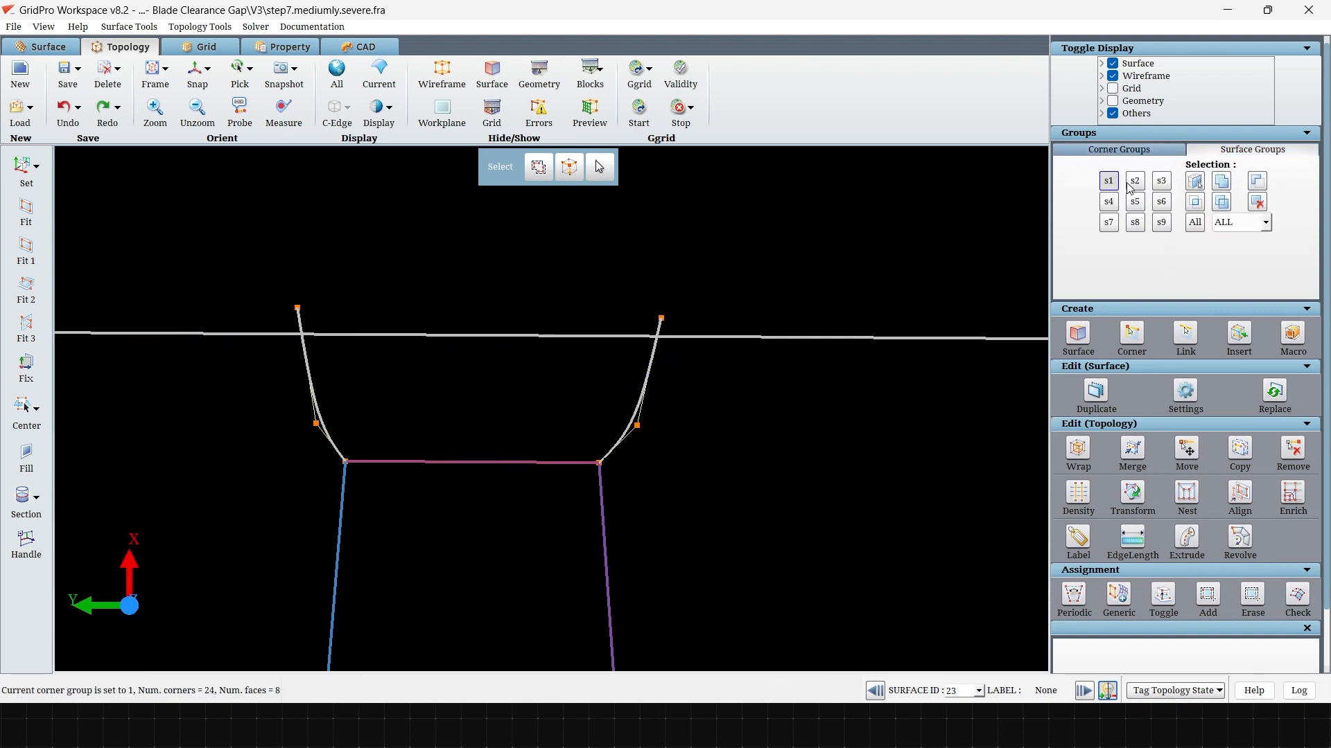
click(1107, 184)
click(1151, 151)
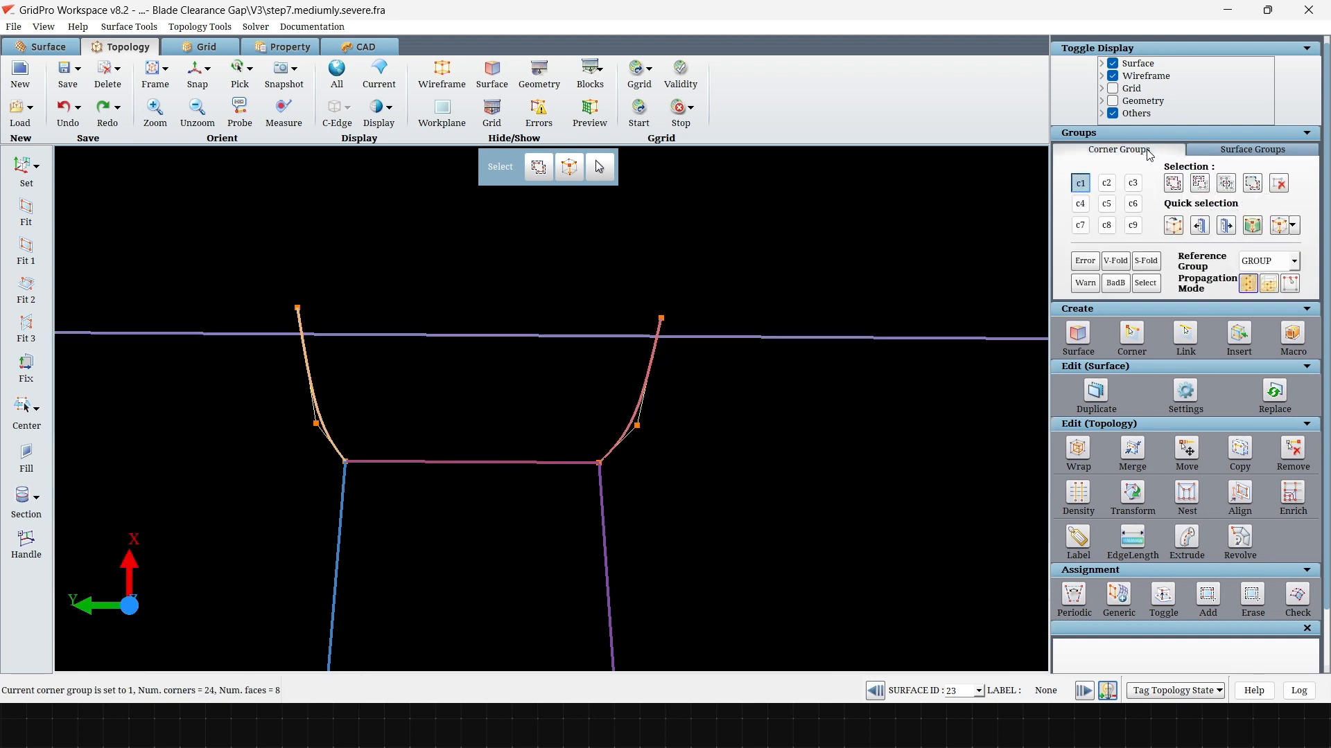
scroll(700, 313, down, 5)
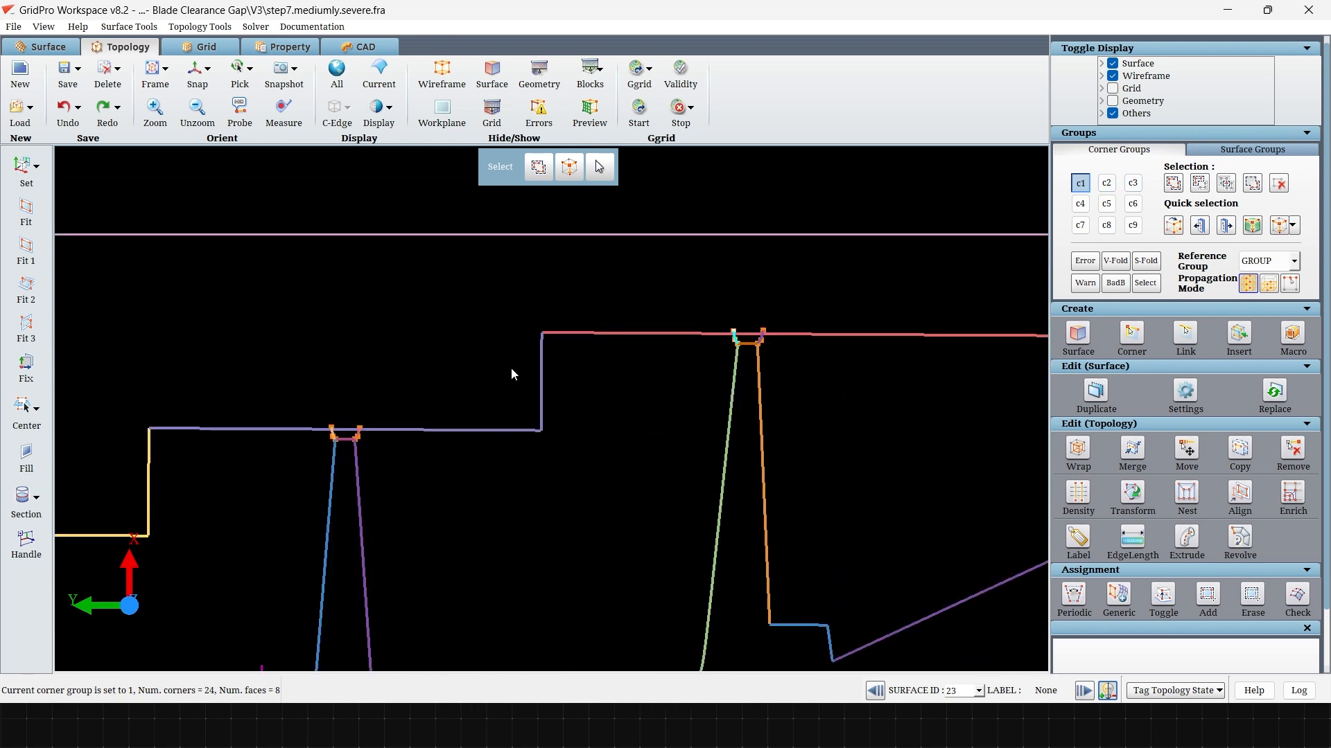
click(1293, 448)
drag(243, 206, 573, 318)
click(1293, 391)
drag(222, 193, 875, 580)
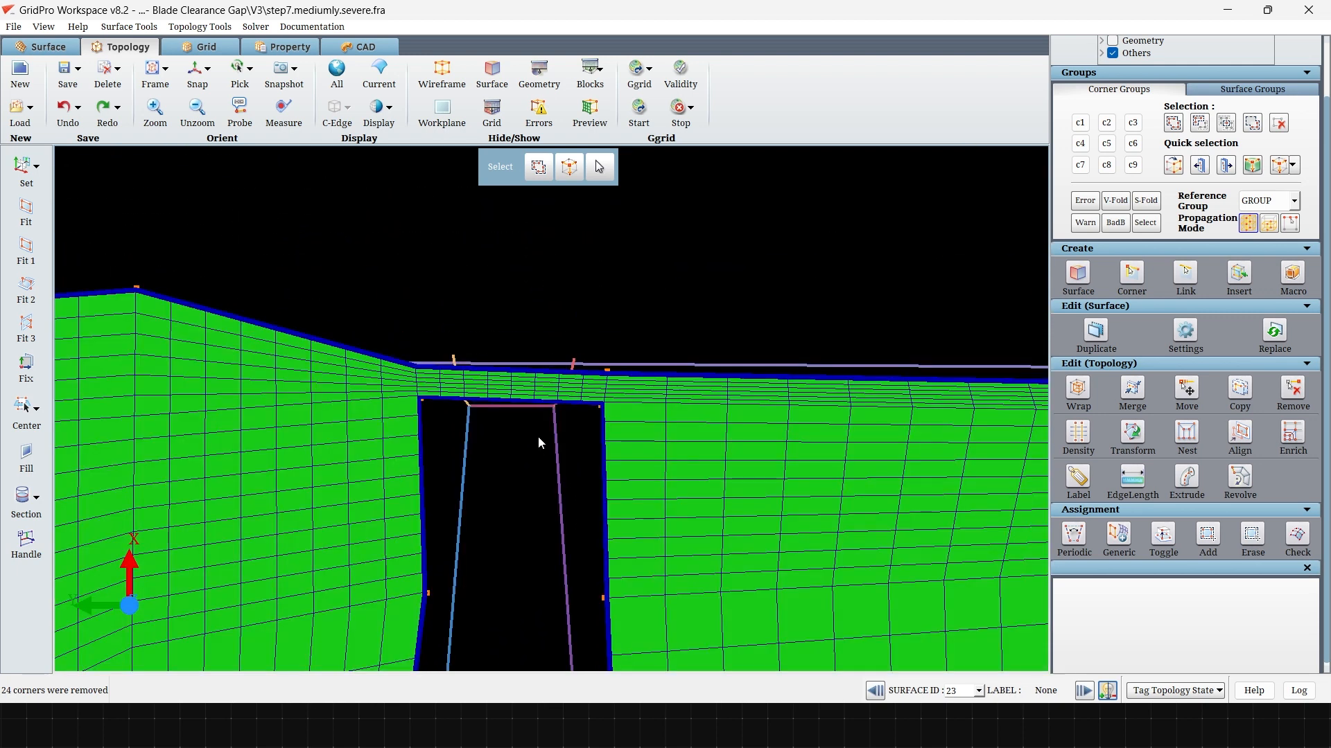
Assign the block corners on each side of the first blade's tip to the adjacent curved support surface.
scroll(538, 439, up, 3)
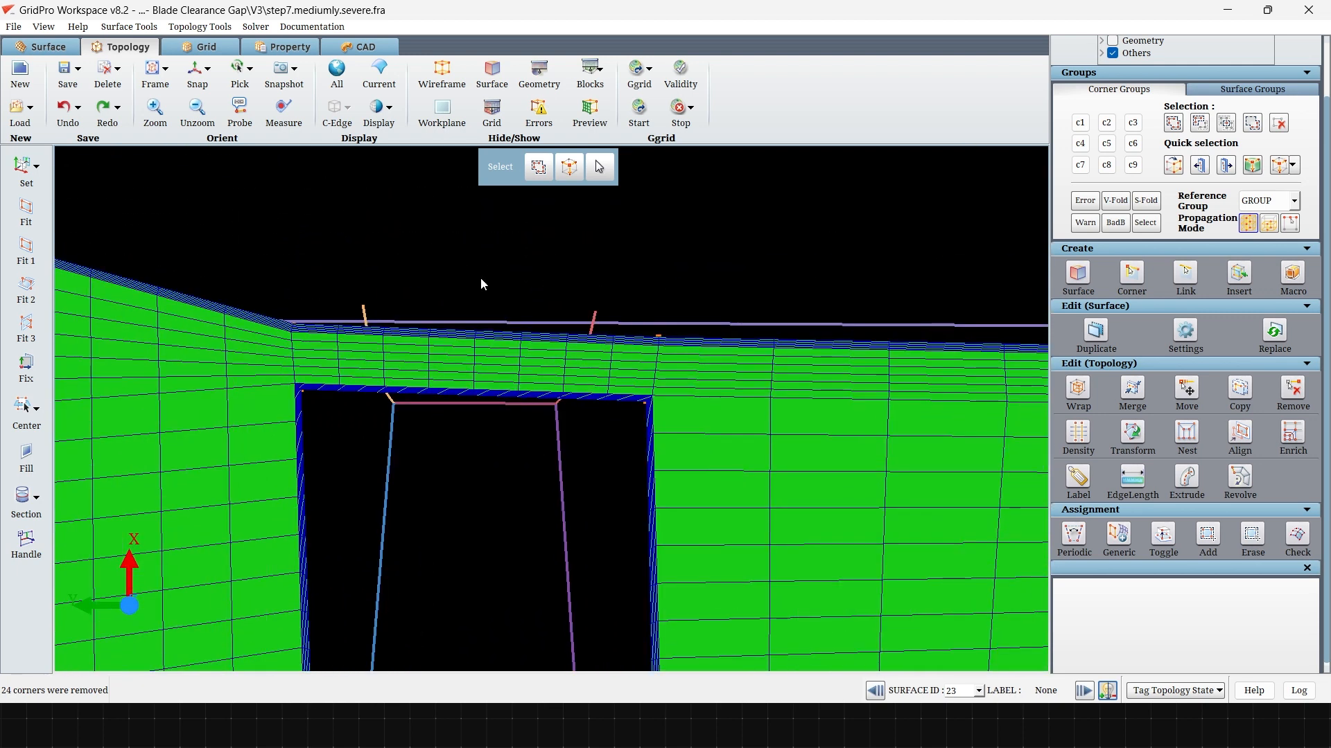
click(574, 117)
right_click(582, 366)
click(629, 386)
scroll(800, 485, up, 2)
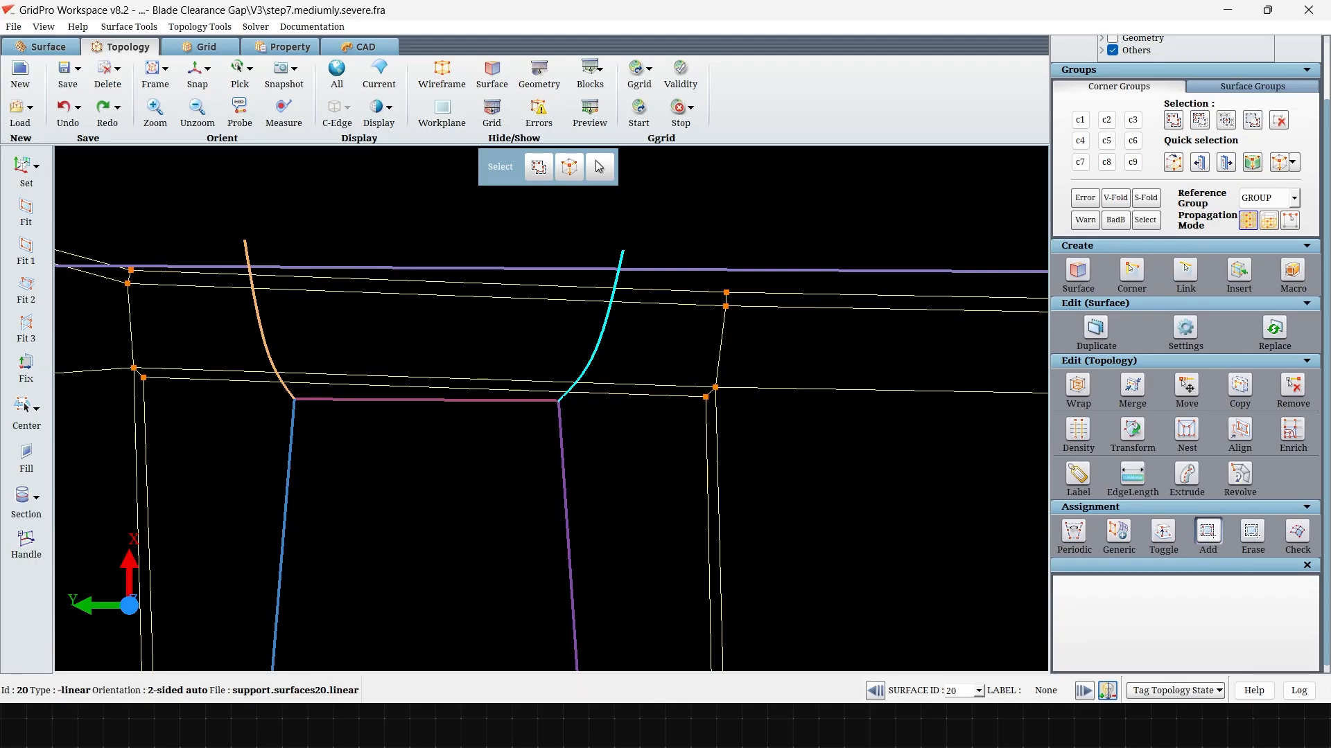
click(1209, 535)
right_click(263, 346)
click(305, 354)
drag(56, 243, 202, 386)
scroll(684, 446, down, 3)
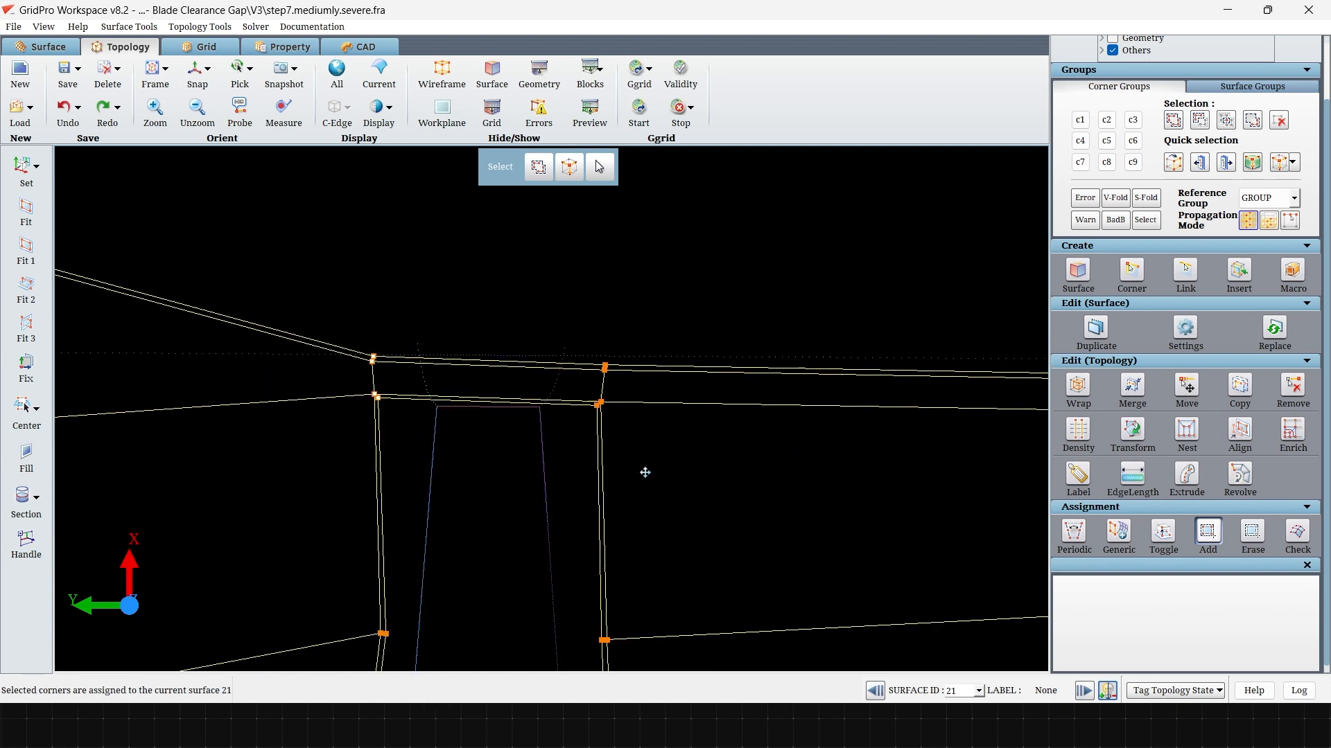
Assign the block corners on each side of the second blade's tip to the adjacent curved support surface.
middle_drag(626, 482, 75, 585)
scroll(74, 585, up, 3)
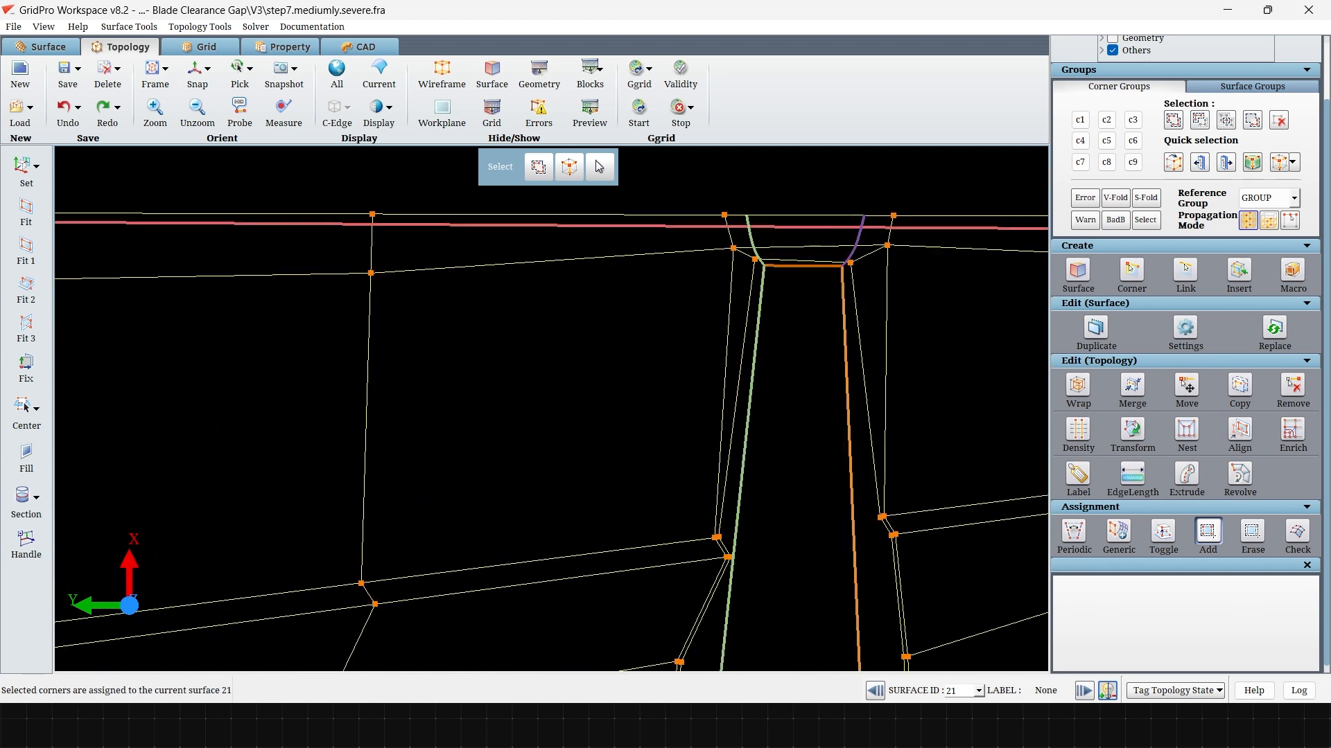
middle_drag(784, 343, 511, 482)
scroll(511, 482, up, 3)
right_click(380, 327)
click(420, 334)
drag(265, 238, 428, 419)
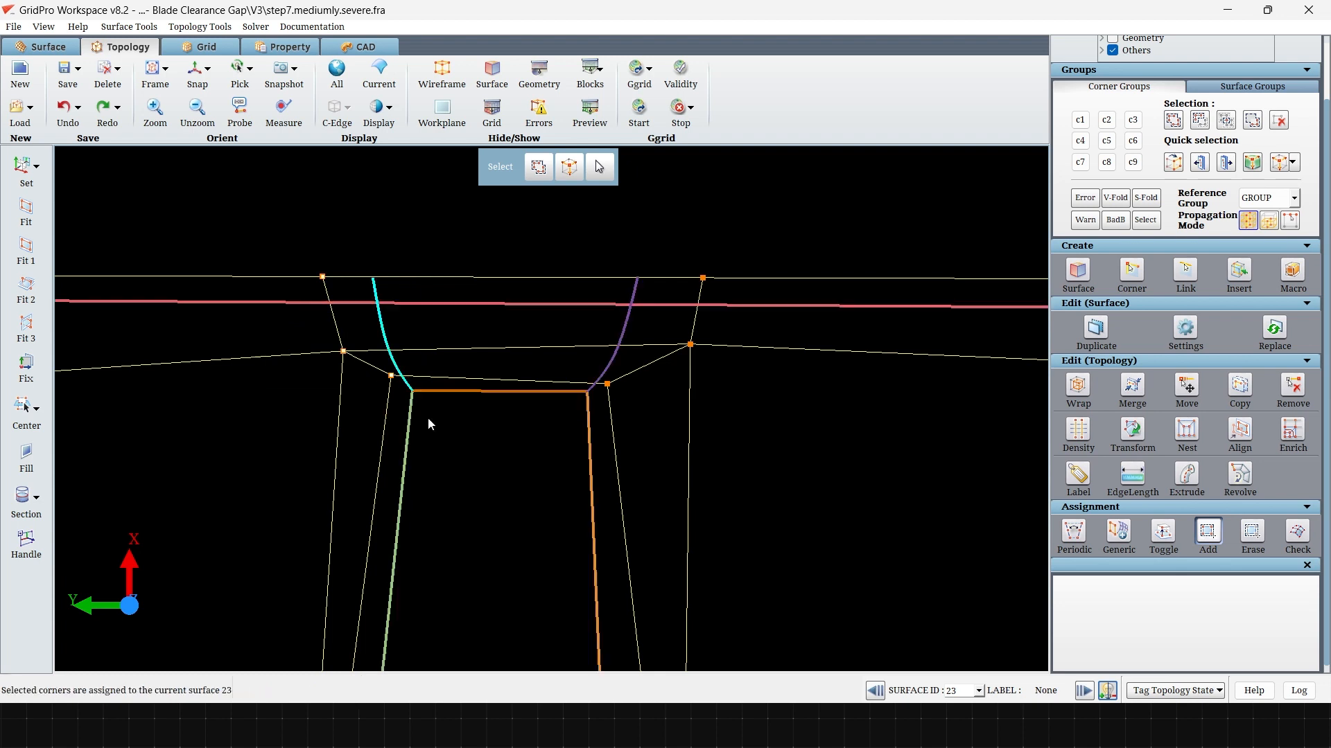
right_click(624, 321)
click(663, 328)
drag(534, 261, 736, 451)
Group the corners assigned to the two curved support surfaces at the second blade's tip into corner group c1.
click(1081, 120)
click(1171, 119)
click(962, 167)
right_click(381, 321)
click(420, 329)
click(1172, 119)
click(962, 167)
Insert corners midway across the block edges above the second blade's tip and remove them from group c1.
scroll(436, 439, down, 5)
key(i)
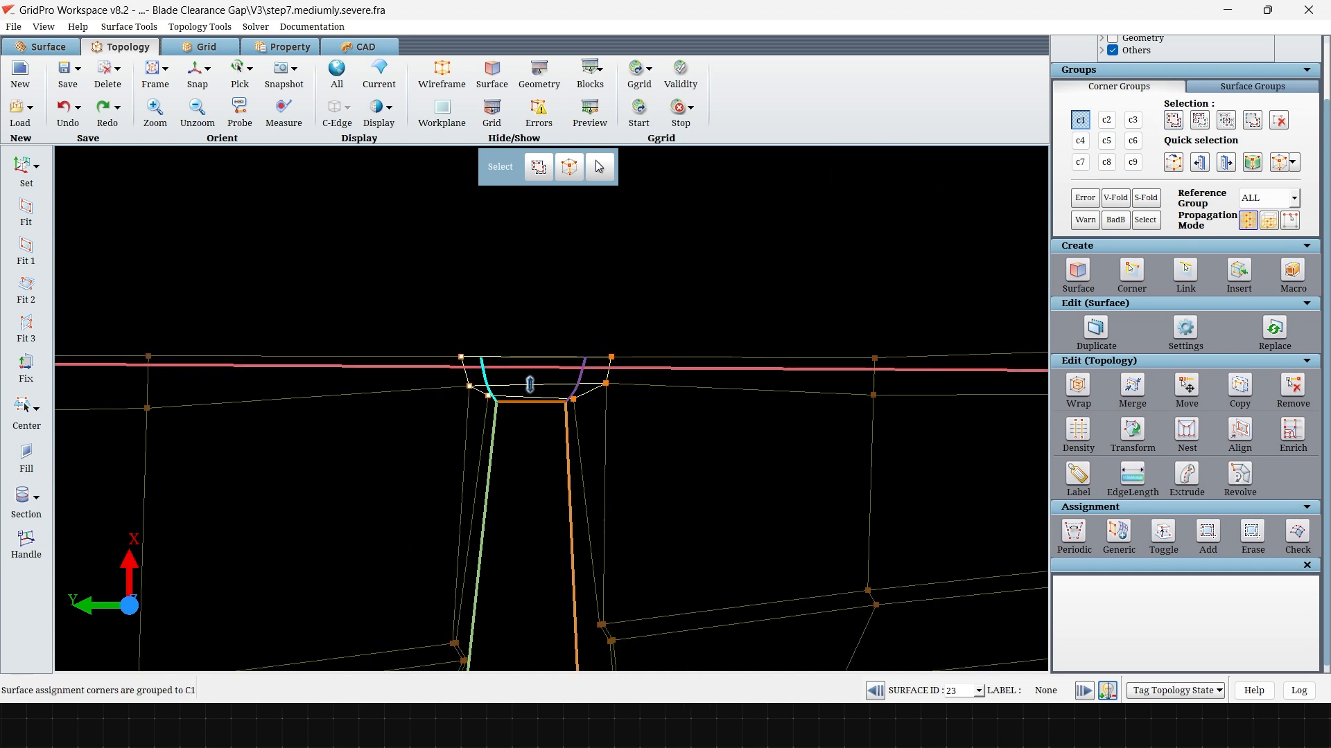
click(1203, 129)
drag(504, 336, 537, 460)
Add the block corners beside the first blade's tip to corner group c1.
middle_drag(180, 616, 971, 477)
middle_drag(222, 548, 841, 296)
scroll(711, 323, up, 5)
middle_drag(627, 286, 554, 406)
click(1172, 121)
drag(773, 452, 699, 362)
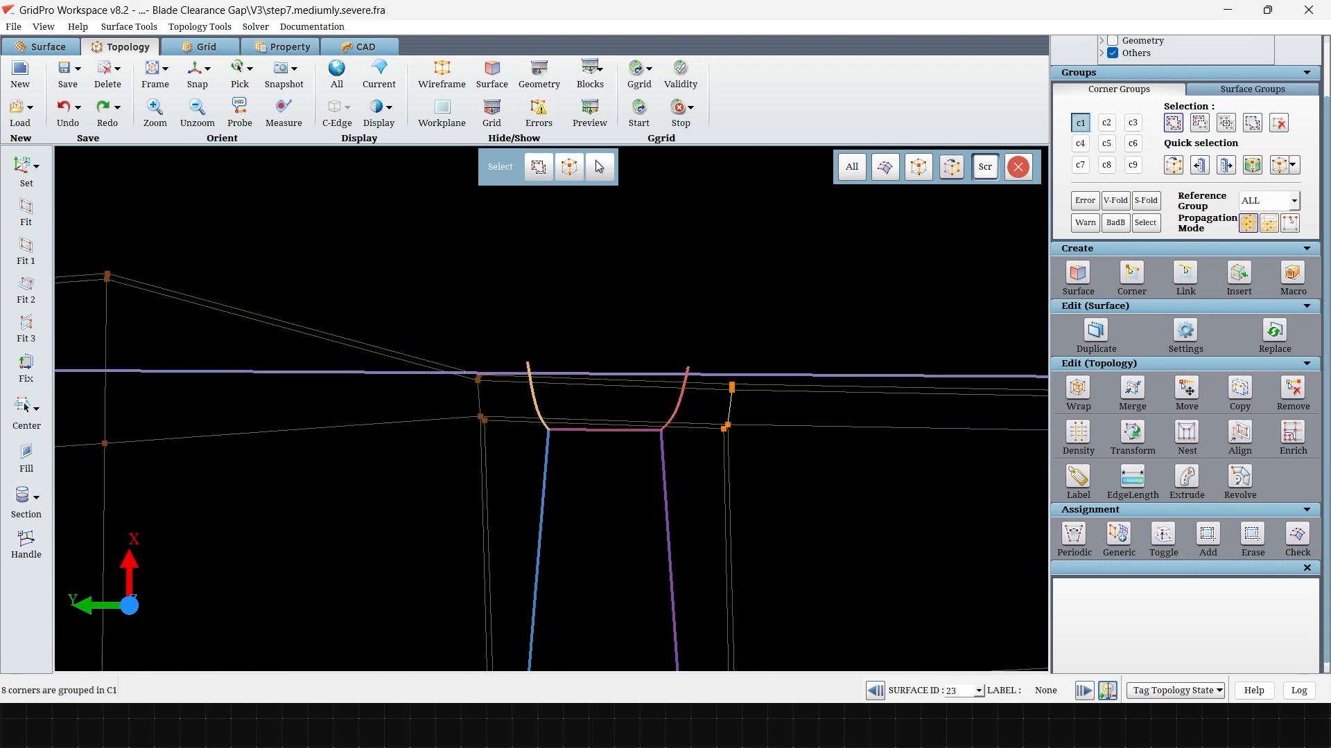
Insert corners midway across the block edges above the first blade's tip and remove them from group c1.
click(603, 380)
click(1201, 129)
drag(580, 336, 628, 489)
Wrap the grouped tip corners on their Interior/Inter-block faces at 10 percent, with Smart Inheritance and Insert Face Group enabled.
scroll(629, 497, up, 5)
scroll(621, 499, down, 5)
click(1077, 392)
scroll(1130, 556, down, 3)
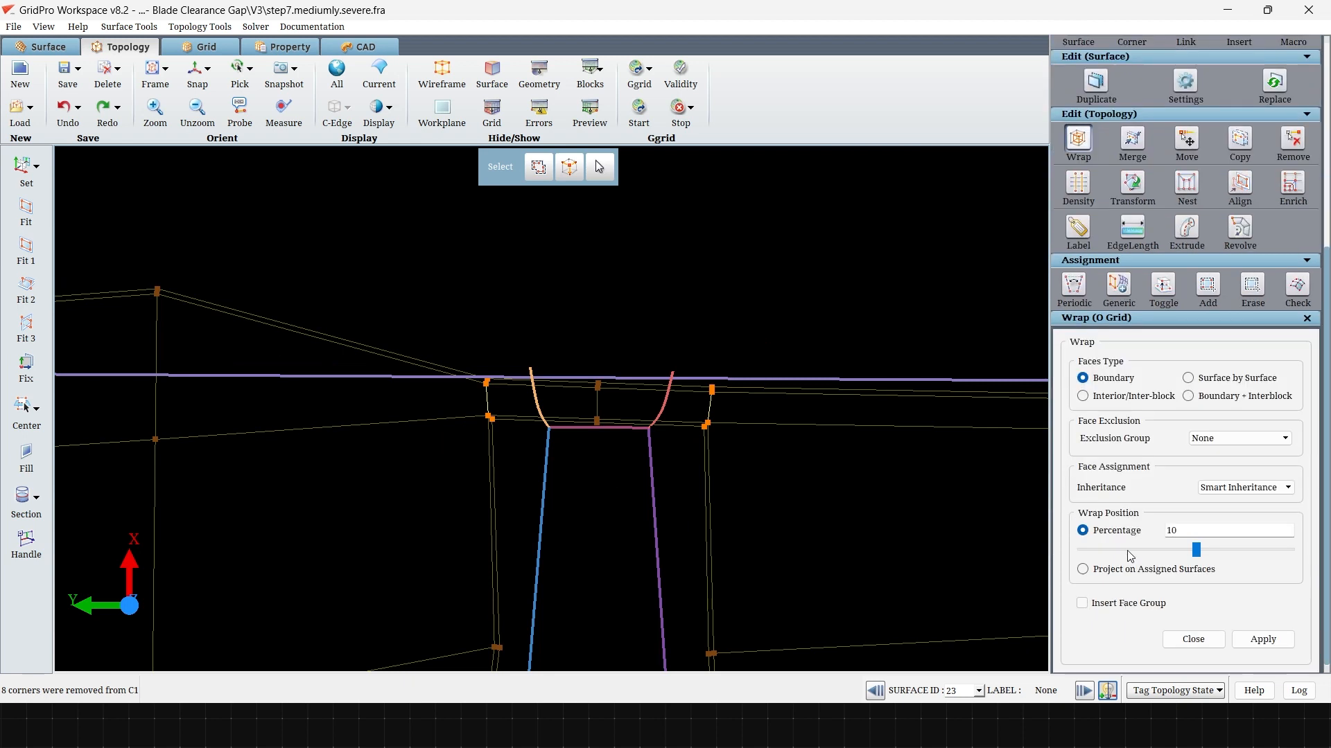
click(1131, 396)
click(1263, 639)
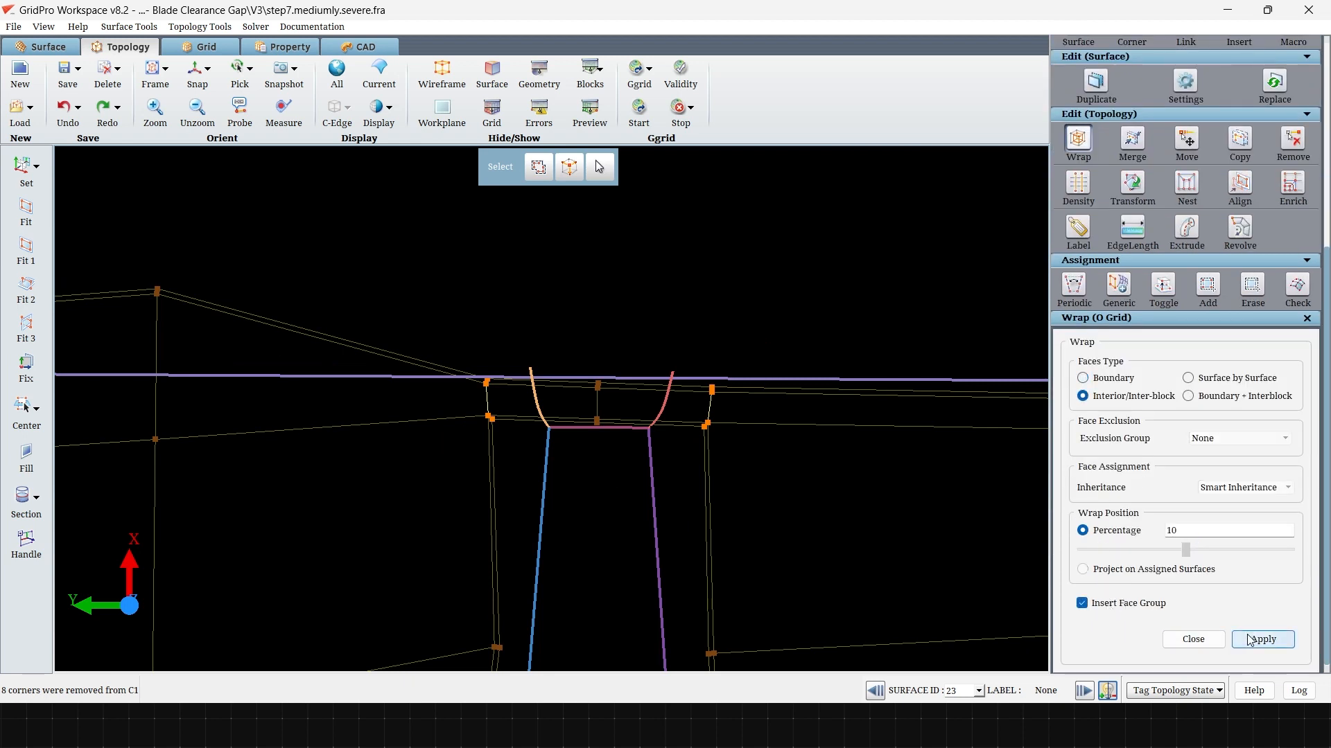
Preview the block mesh around the wrapped blade tip and examine the cells in the clearance gap.
scroll(751, 301, up, 5)
scroll(655, 301, up, 5)
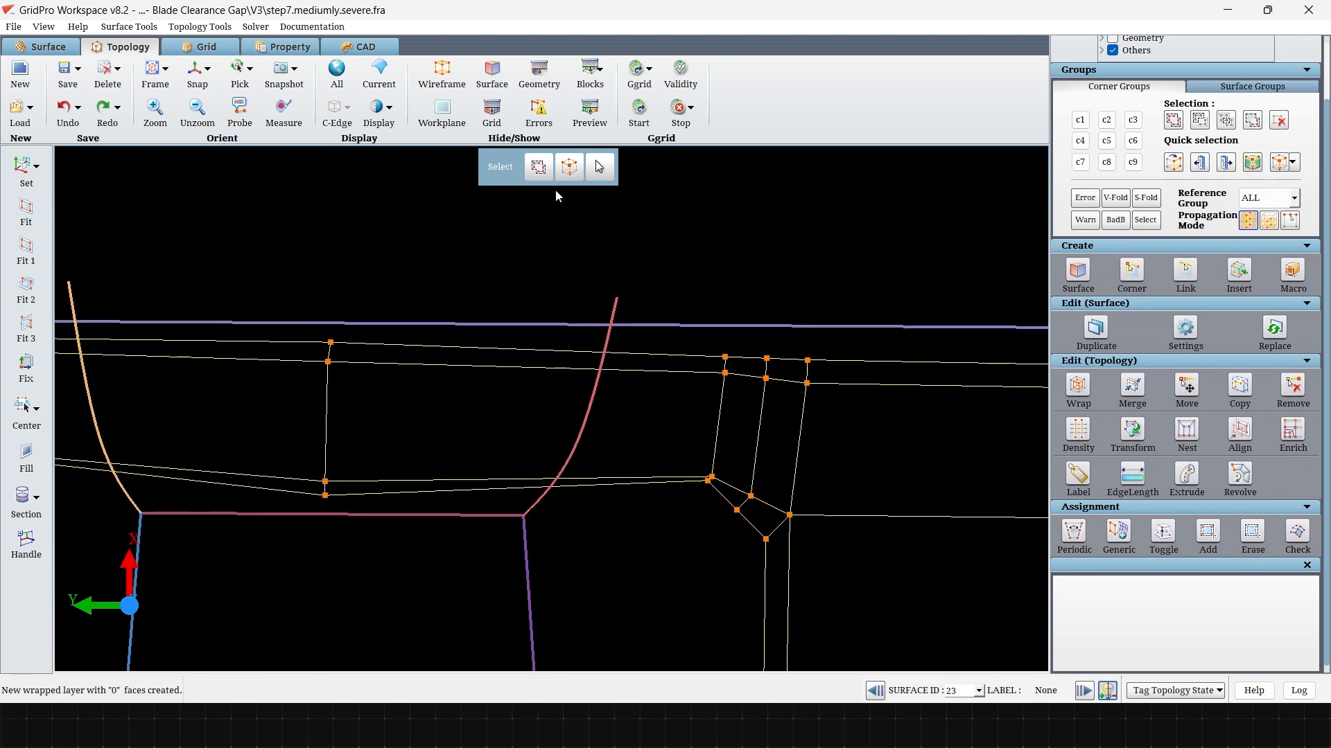
click(590, 109)
click(590, 110)
click(590, 109)
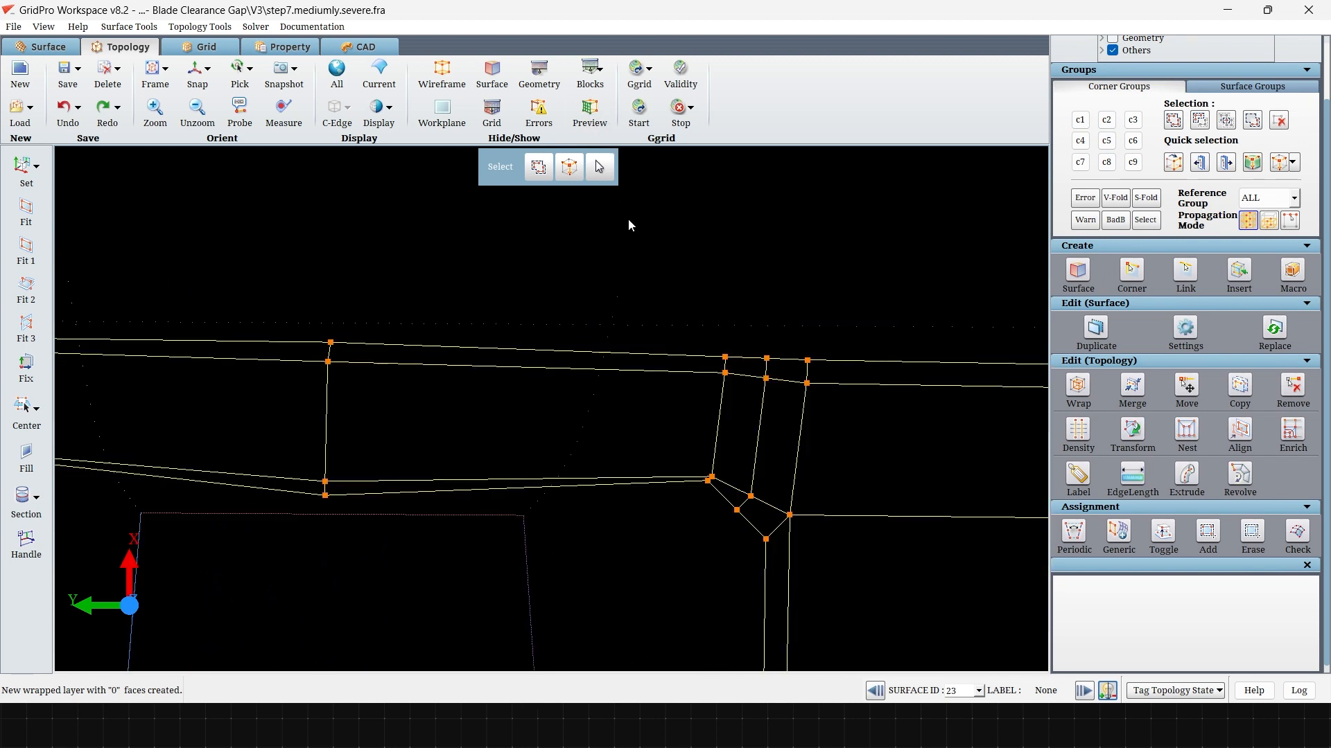
middle_drag(663, 470, 707, 472)
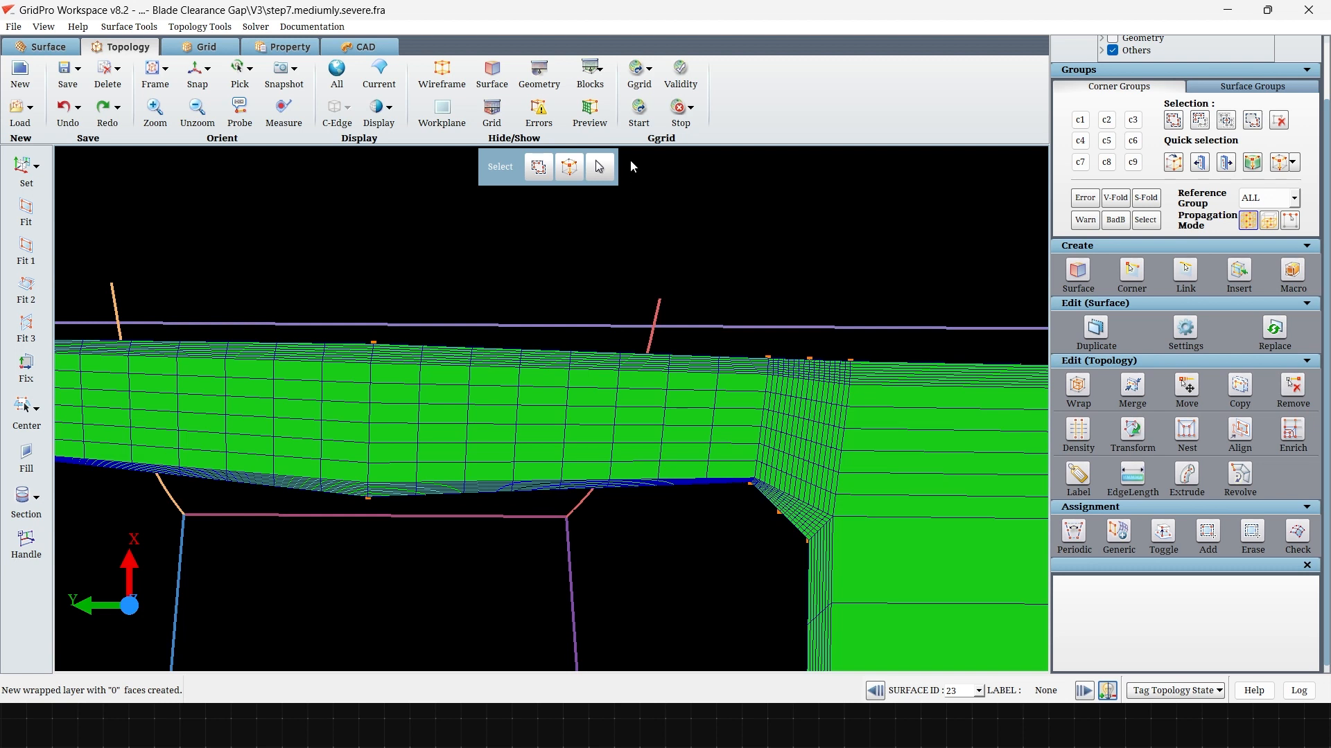
Start grid generation with cluster parameters ignored, overwriting the existing schedule, grid and dump files and removing the pty file.
click(639, 110)
click(697, 492)
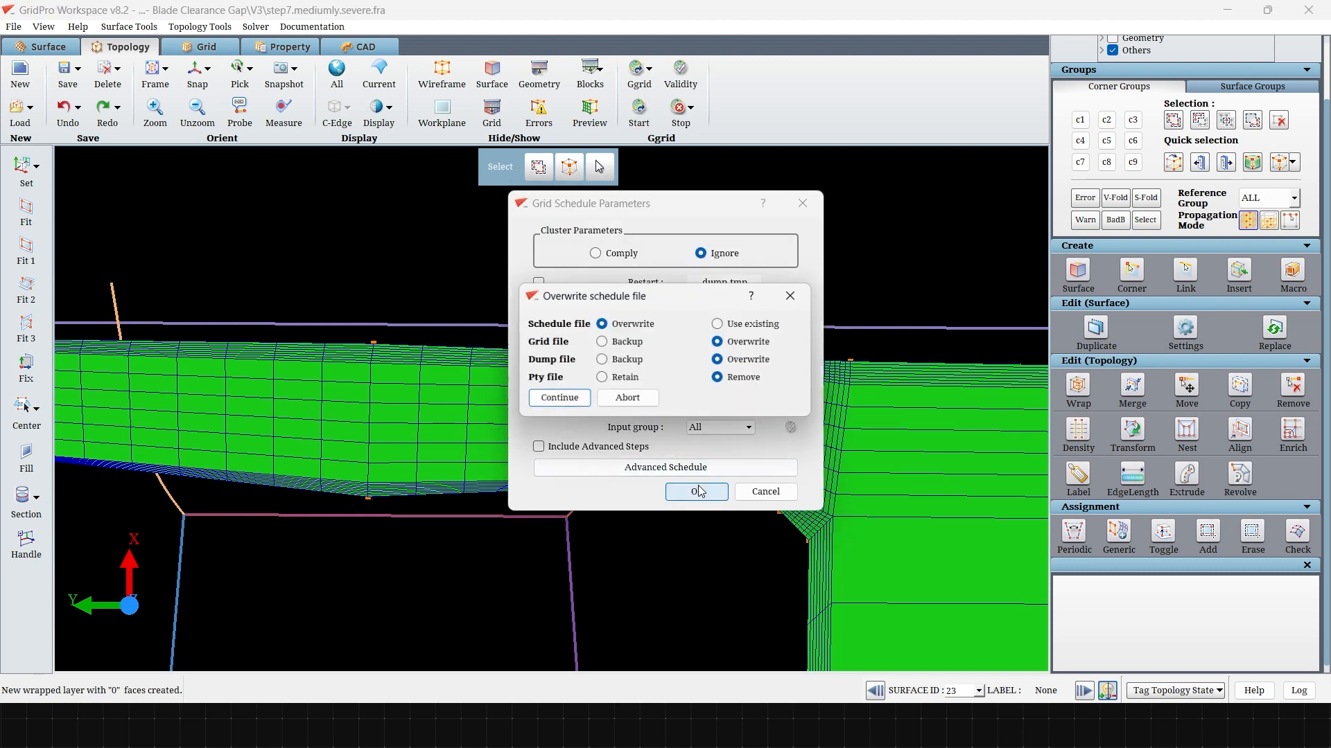
click(559, 398)
Save the topology as step9support.surfaces.added.fra.
click(353, 36)
click(65, 70)
drag(582, 474, 503, 483)
text(9support.surfaces.added)
key(Return)
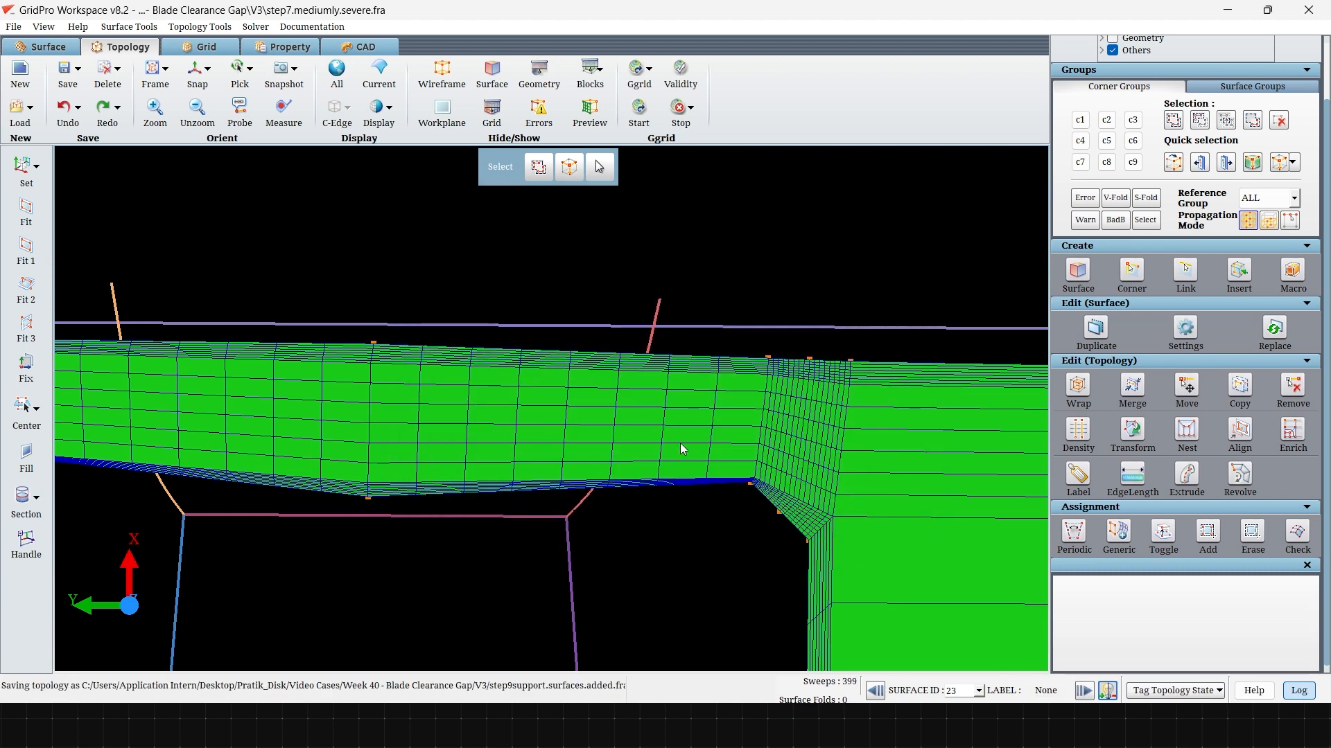
Stop the Ggrid engine and load the generated grid blk.tmp for viewing.
click(205, 46)
click(691, 107)
click(682, 149)
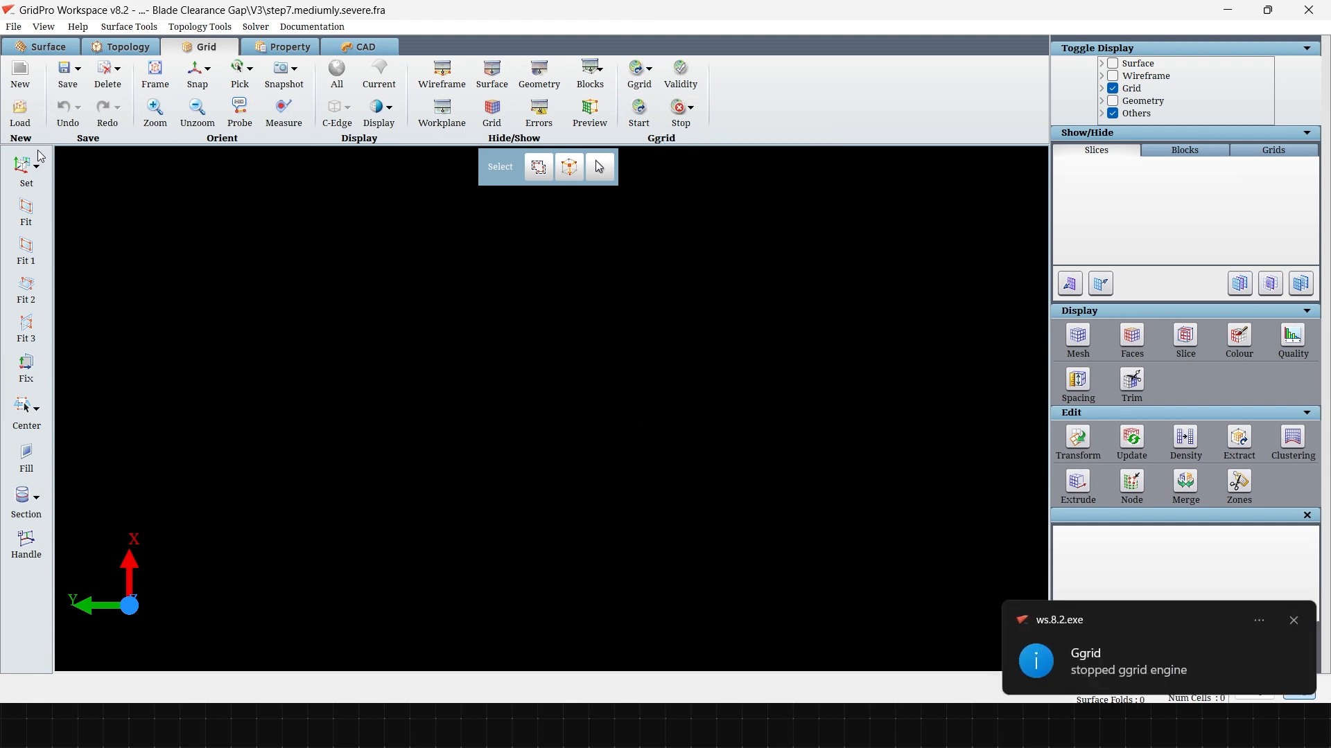
click(19, 115)
double_click(186, 194)
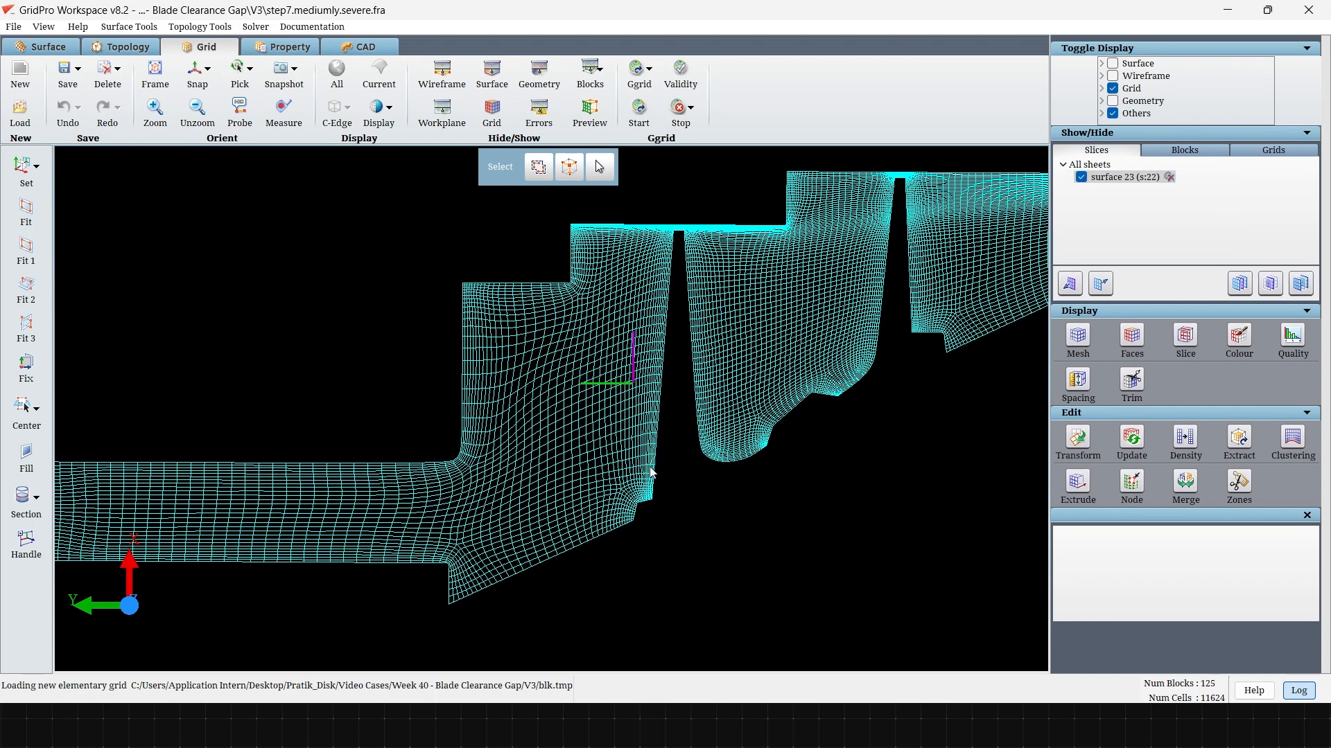
Examine the grid cells in the clearance gap and around the sharp corners of the first blade's tip.
scroll(662, 469, up, 2)
middle_drag(836, 299, 678, 474)
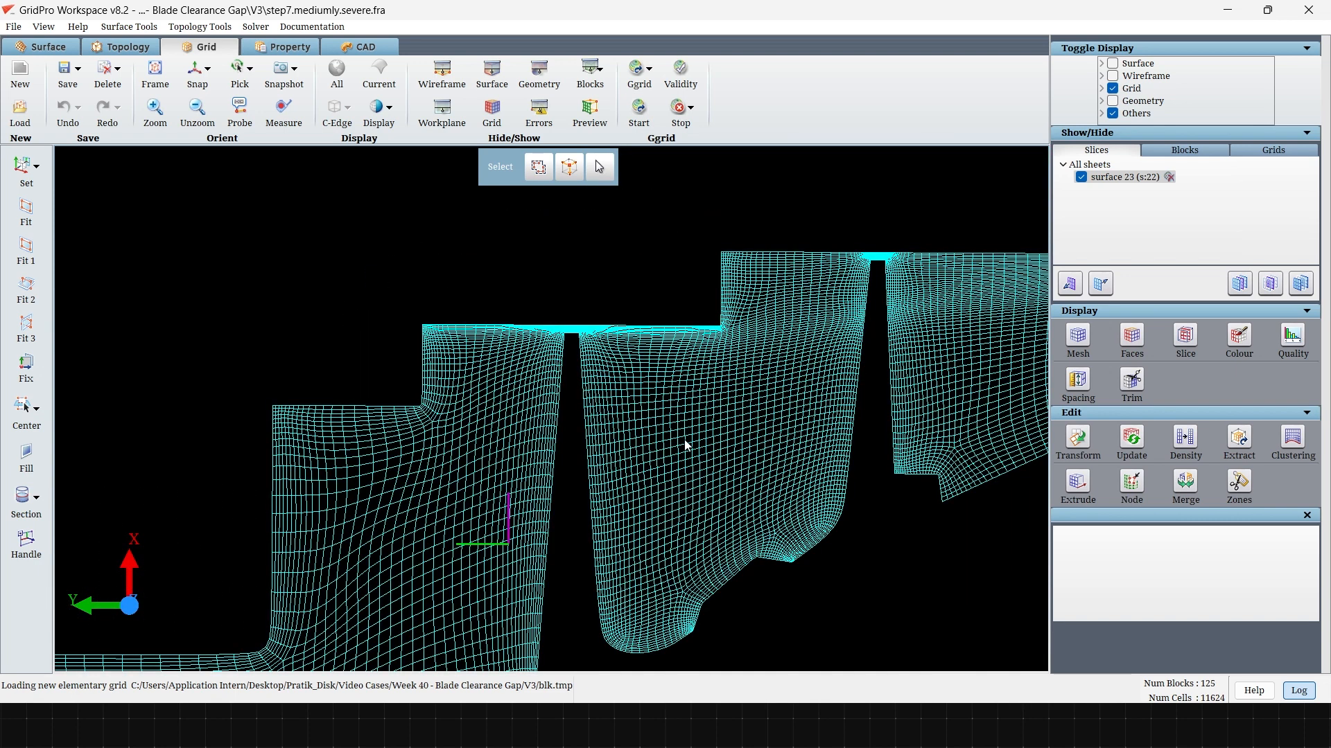
scroll(672, 420, up, 5)
scroll(564, 511, up, 6)
middle_drag(638, 353, 585, 464)
scroll(585, 464, up, 5)
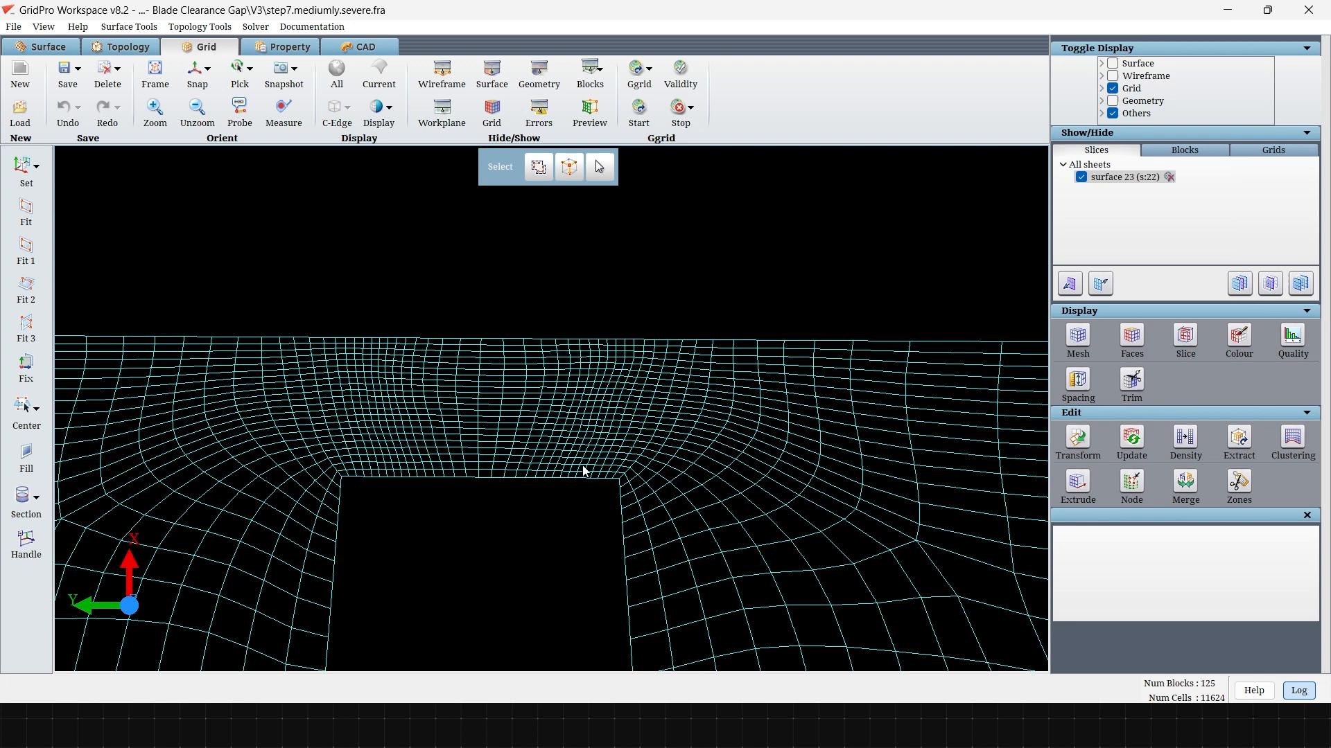
scroll(616, 468, down, 10)
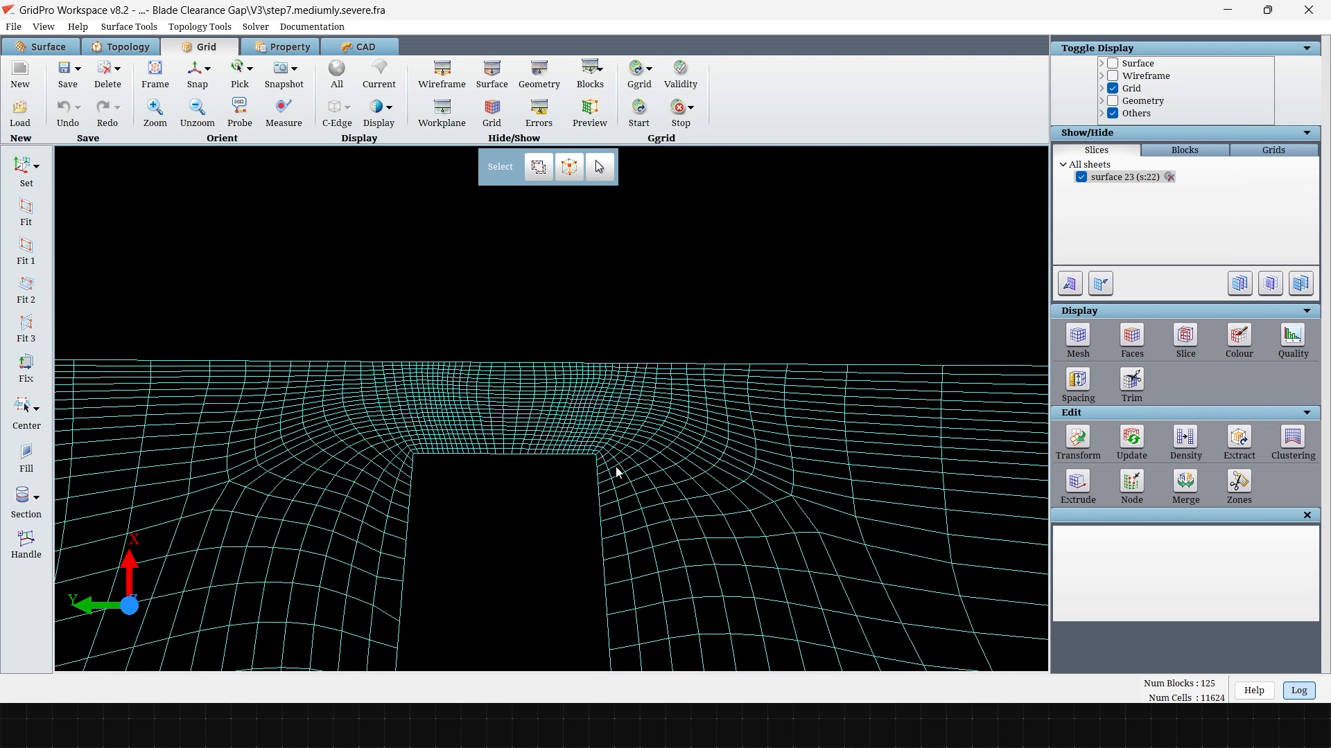
Examine the grid above the second blade's tip, between the two blades and across the whole domain.
middle_drag(1019, 475, 320, 498)
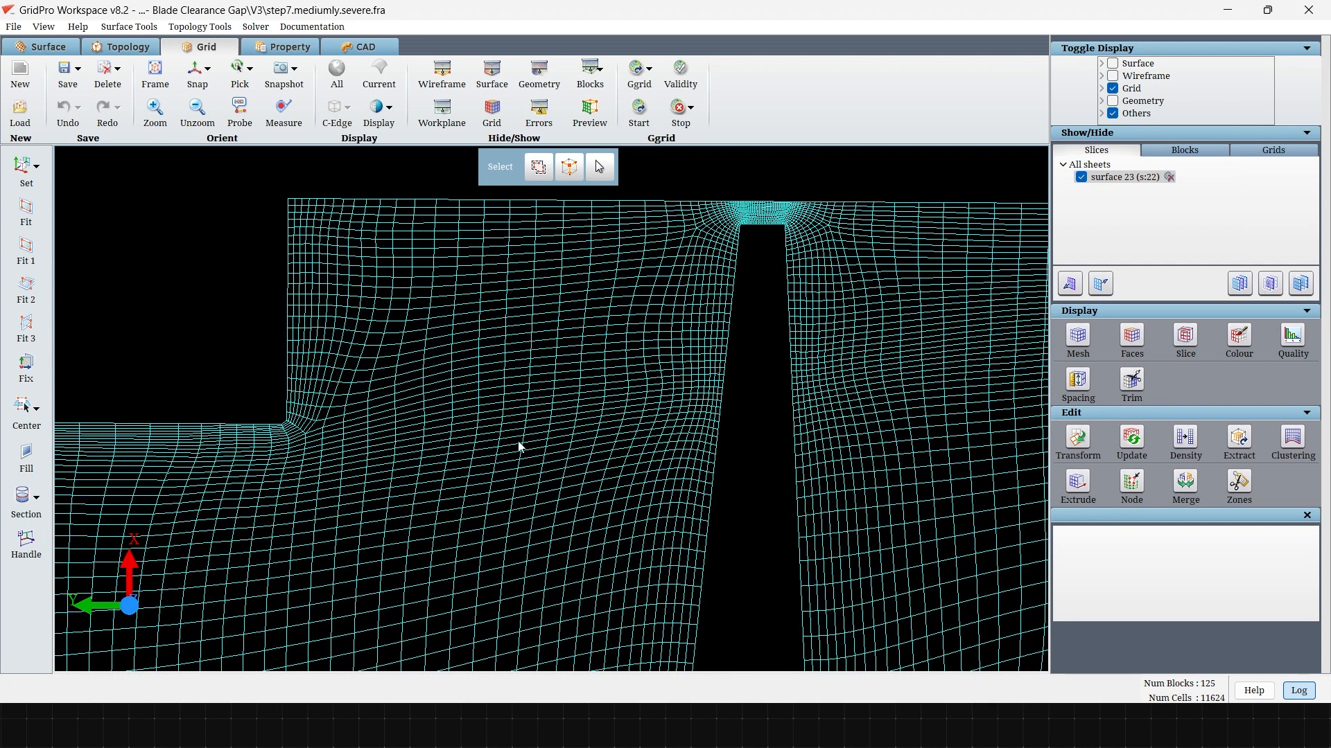
scroll(519, 442, down, 2)
middle_drag(806, 399, 613, 546)
scroll(613, 525, up, 7)
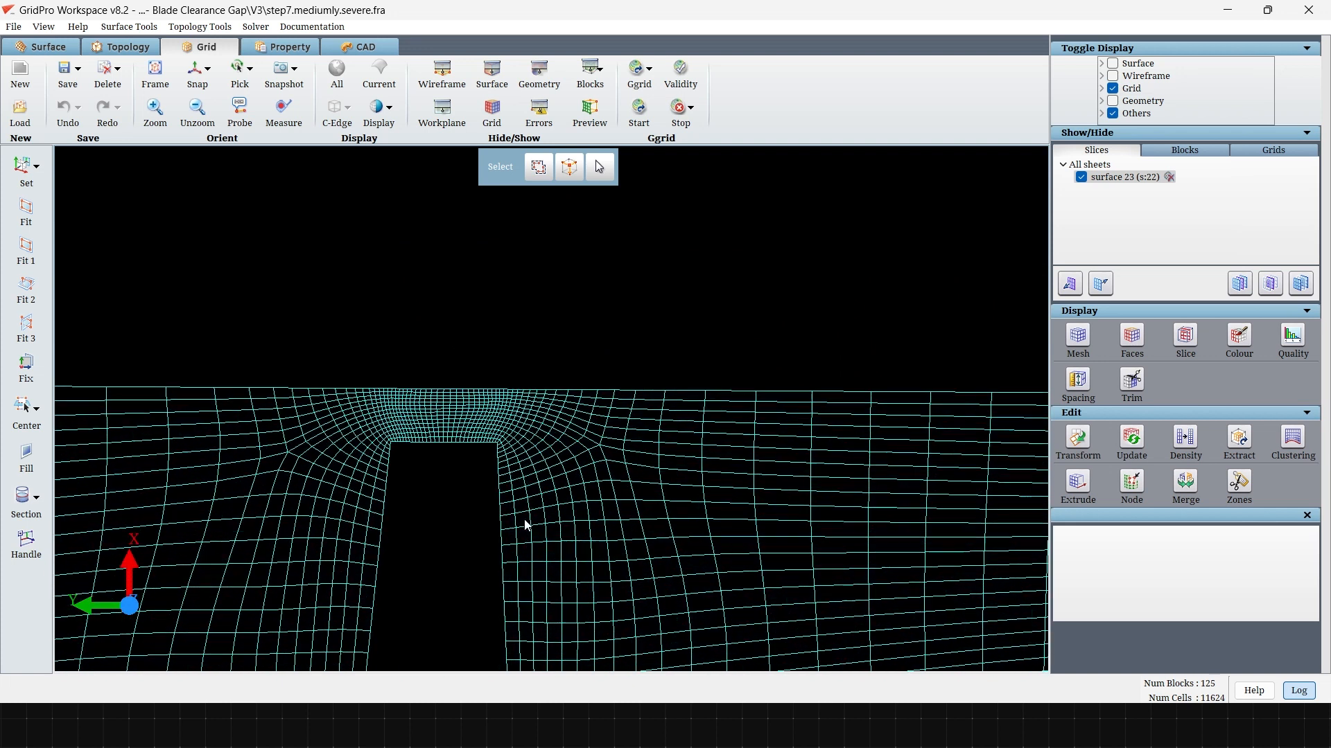
scroll(525, 525, up, 2)
middle_drag(397, 515, 526, 479)
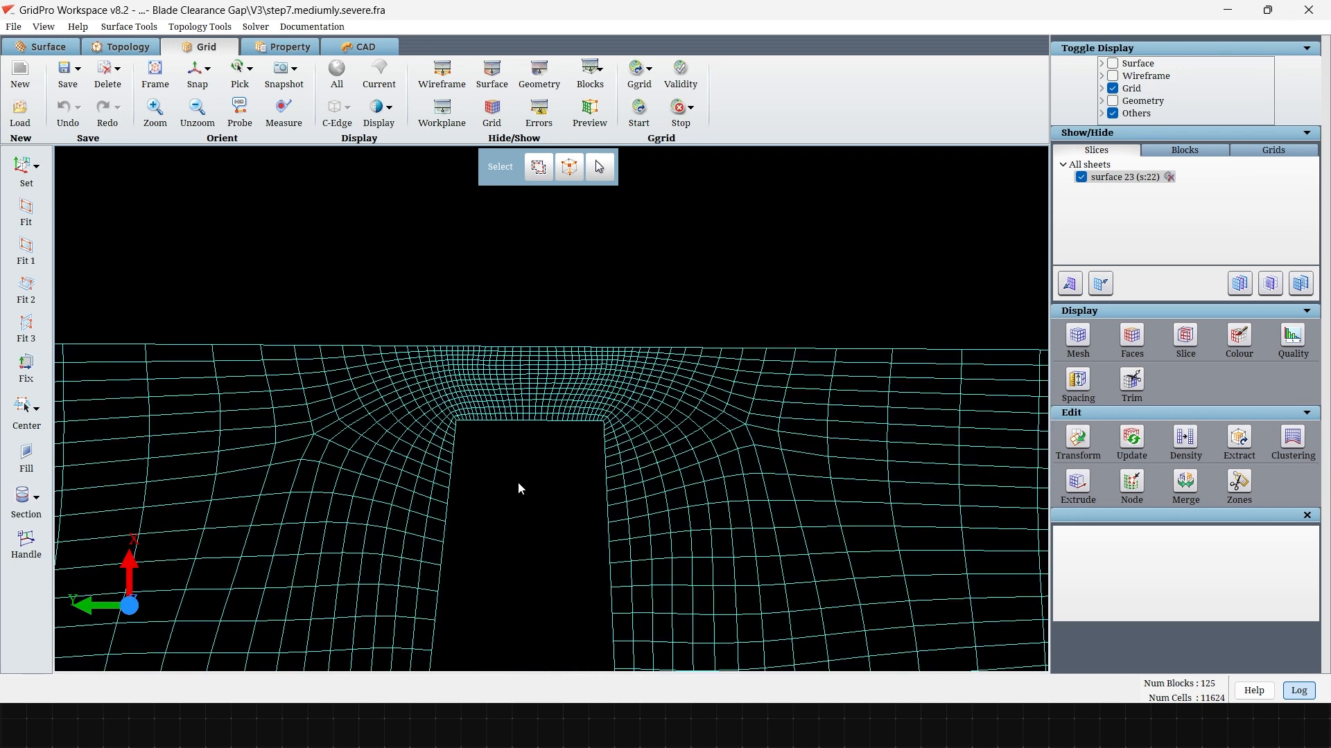
scroll(518, 485, up, 3)
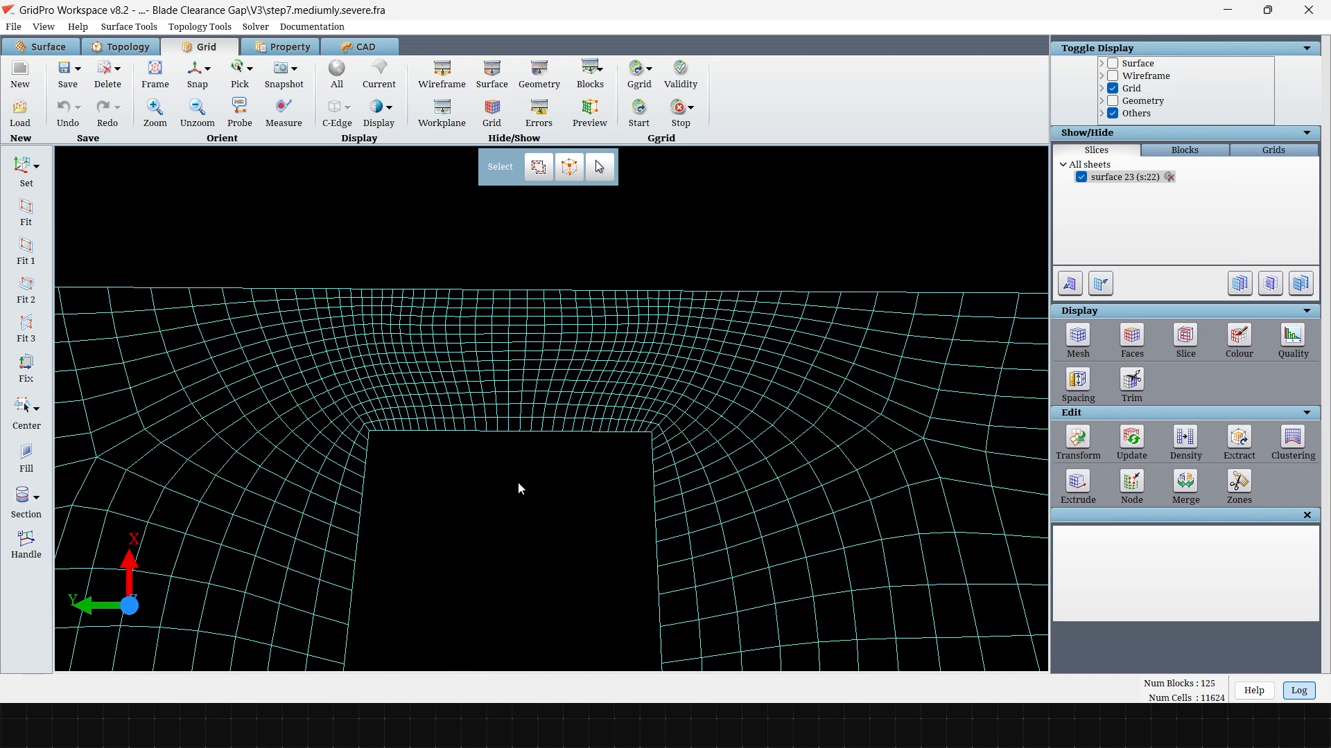
scroll(519, 486, down, 6)
scroll(518, 488, down, 3)
middle_drag(549, 490, 551, 489)
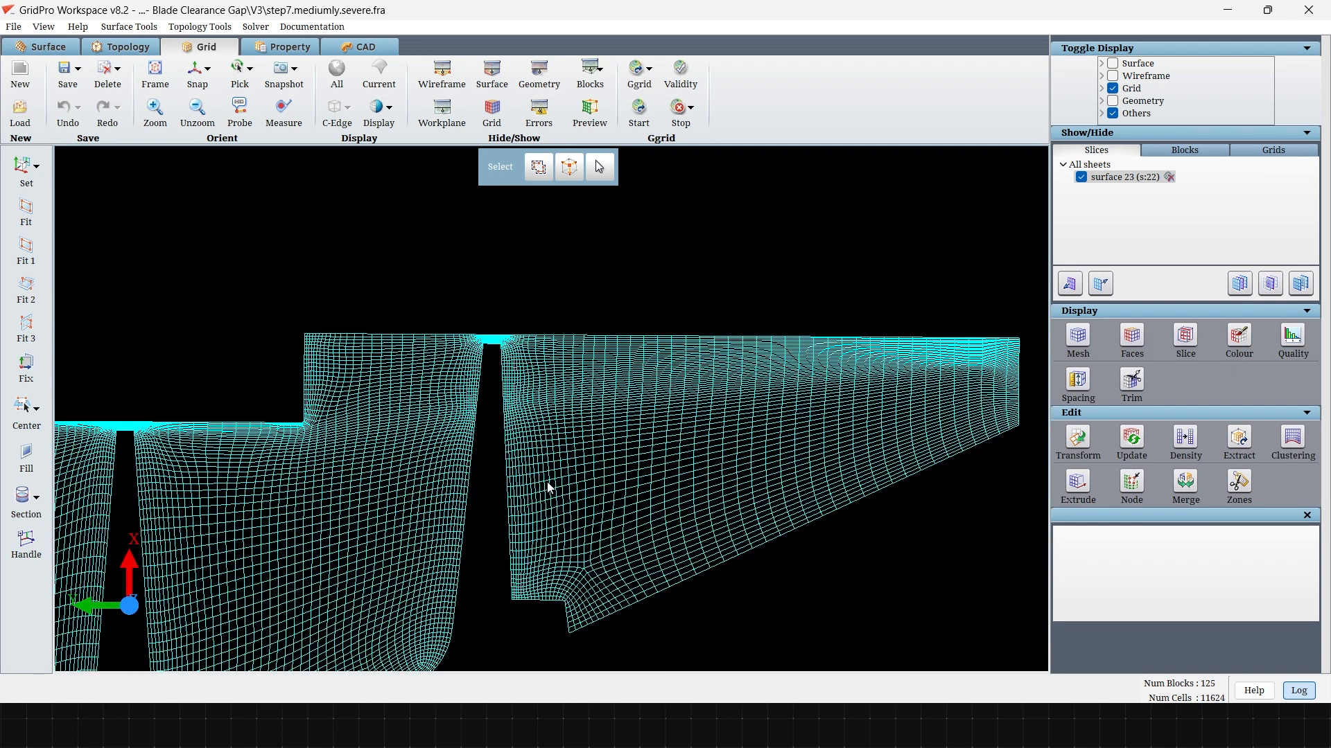
scroll(386, 584, up, 3)
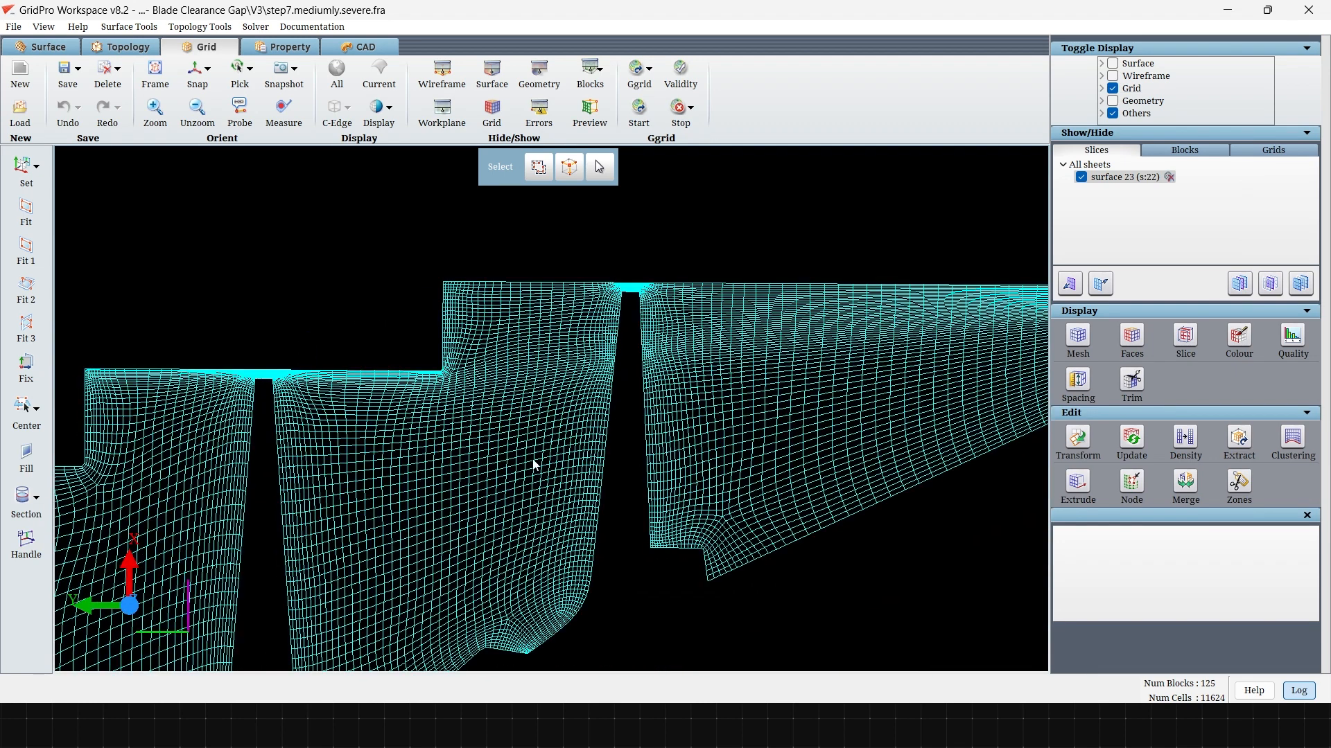
drag(449, 454, 688, 296)
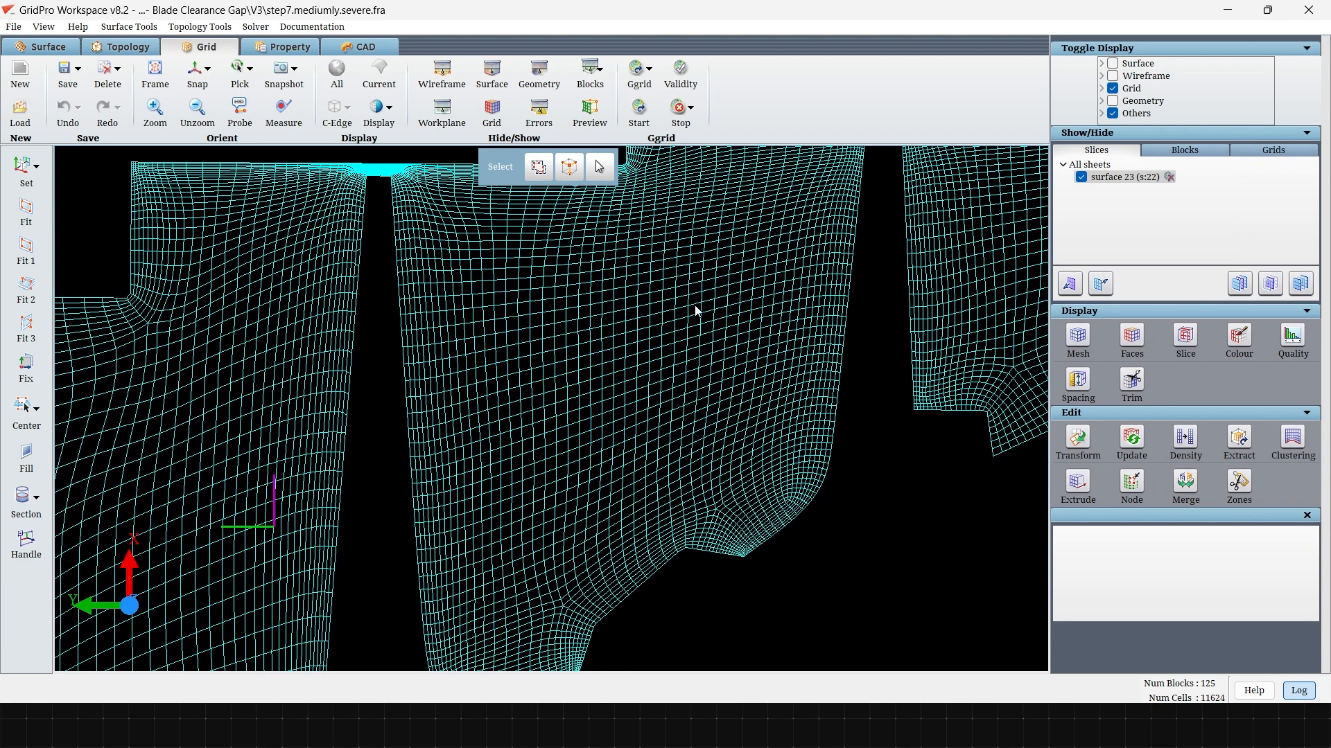
scroll(697, 310, down, 2)
scroll(699, 318, down, 3)
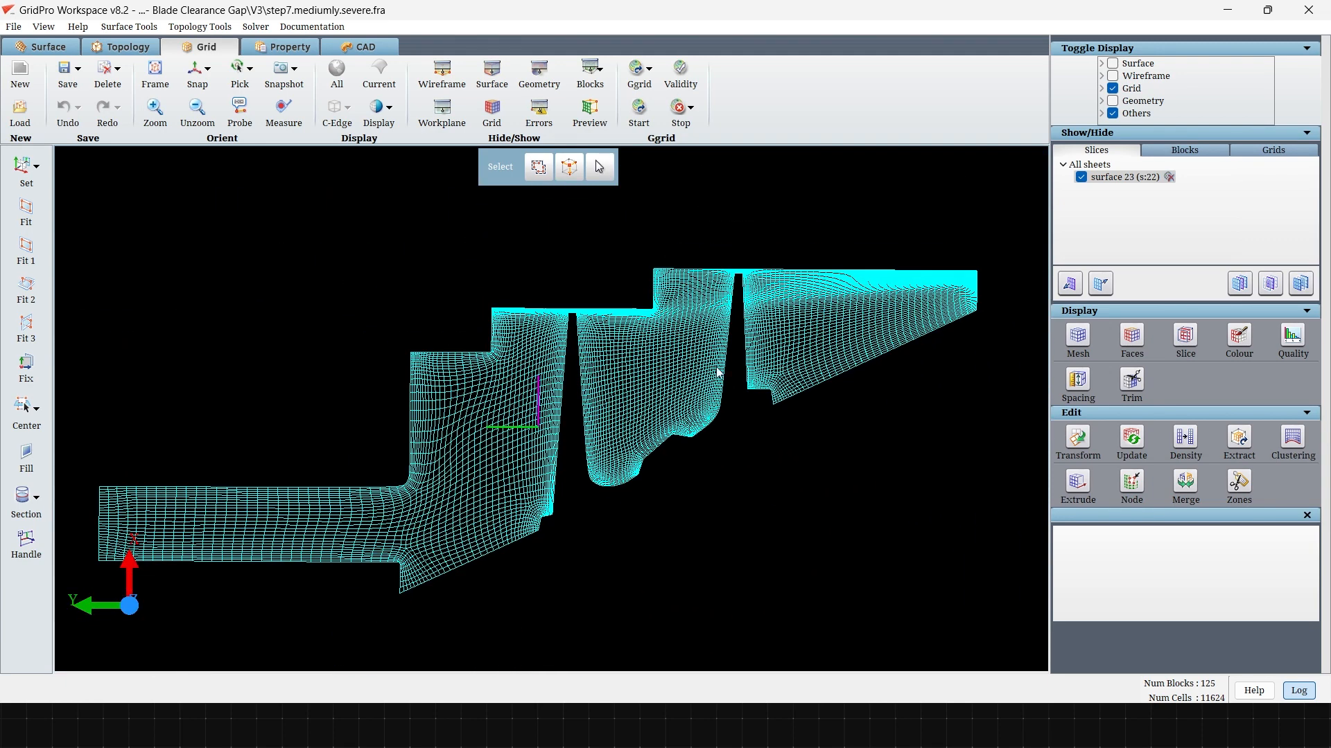
Set the density of the topology edge group between corners 12 and 7 to 16 and compare it with the loaded grid.
click(120, 50)
click(1078, 494)
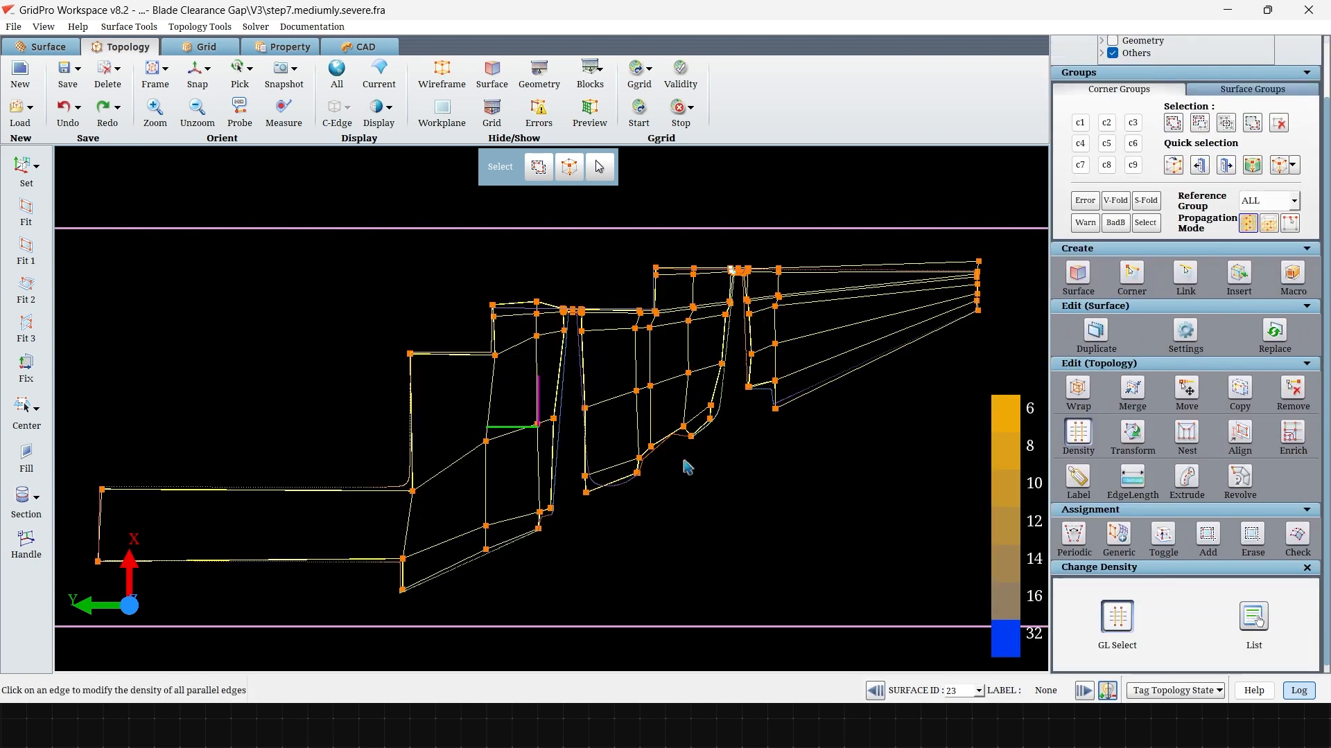
click(448, 467)
text(16)
click(1138, 669)
click(199, 47)
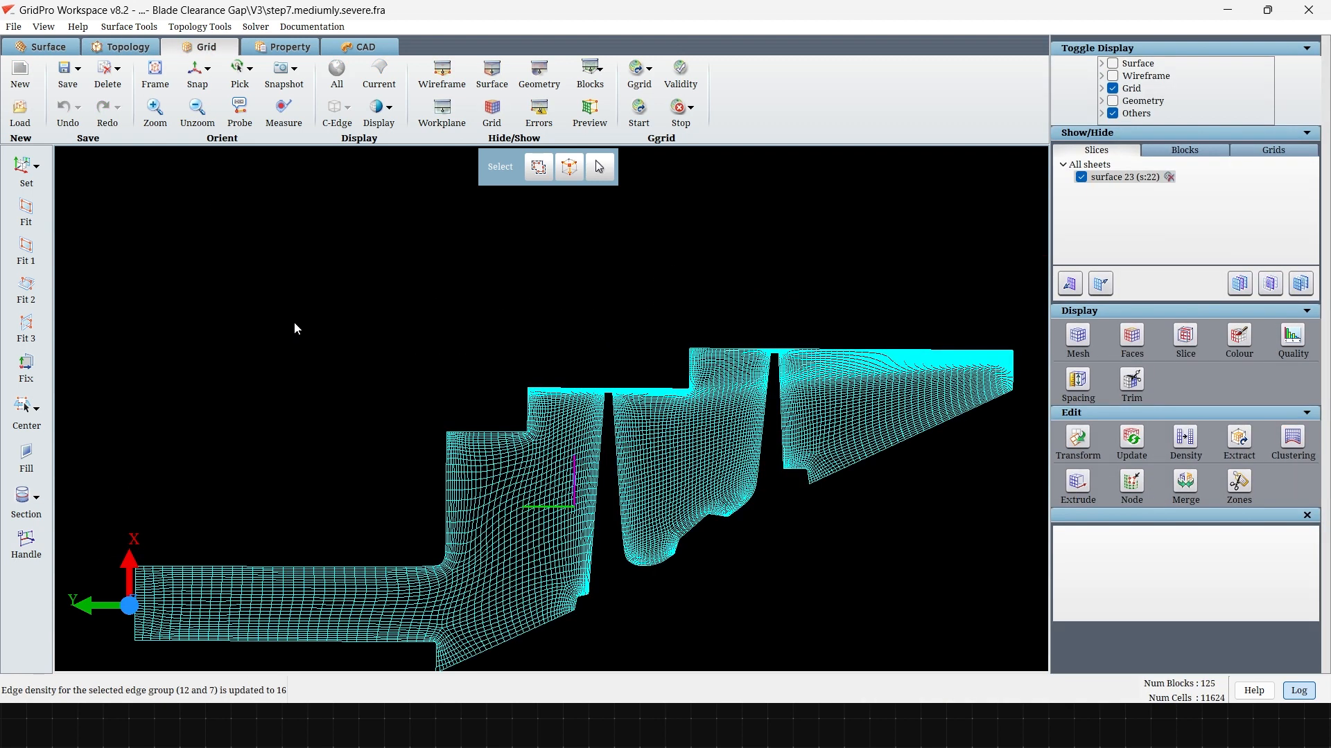
click(132, 47)
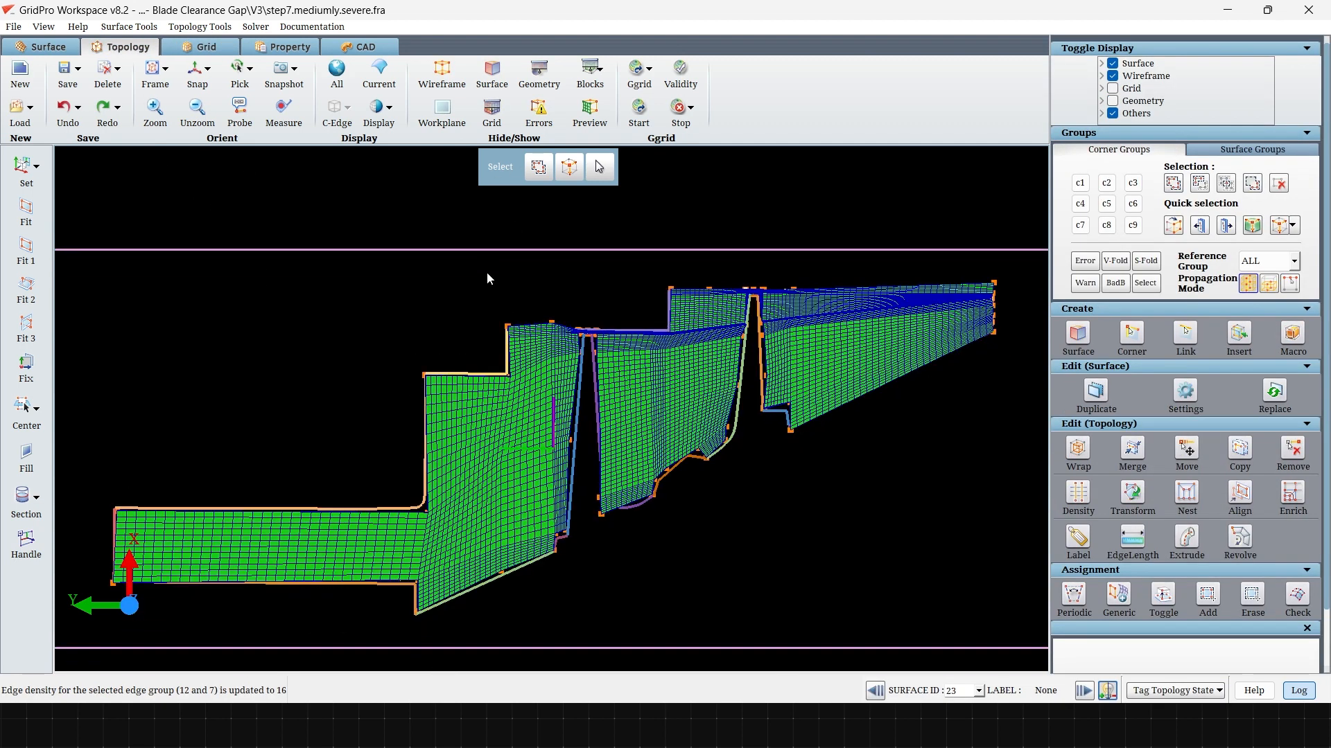
Set the density of the upright edges ahead of the first blade (c24–c22) to 22.
click(551, 404)
text(22)
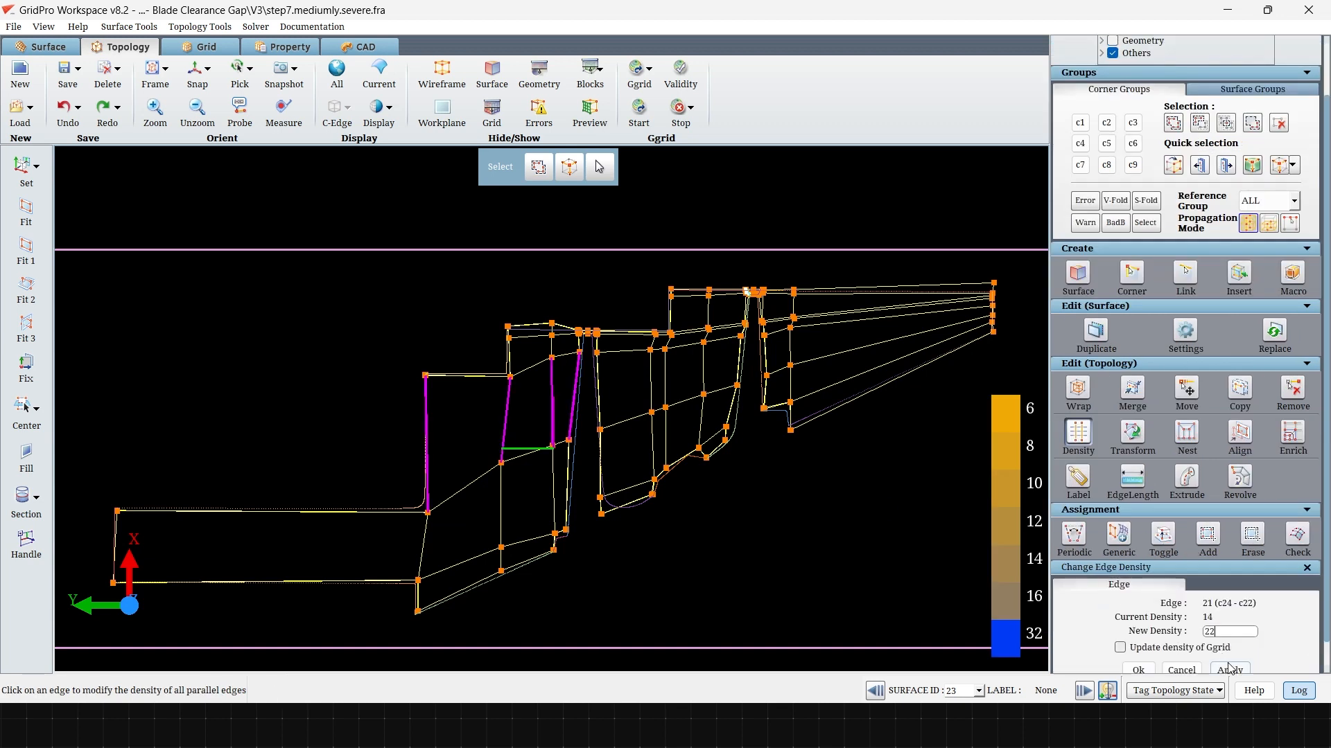
key(Return)
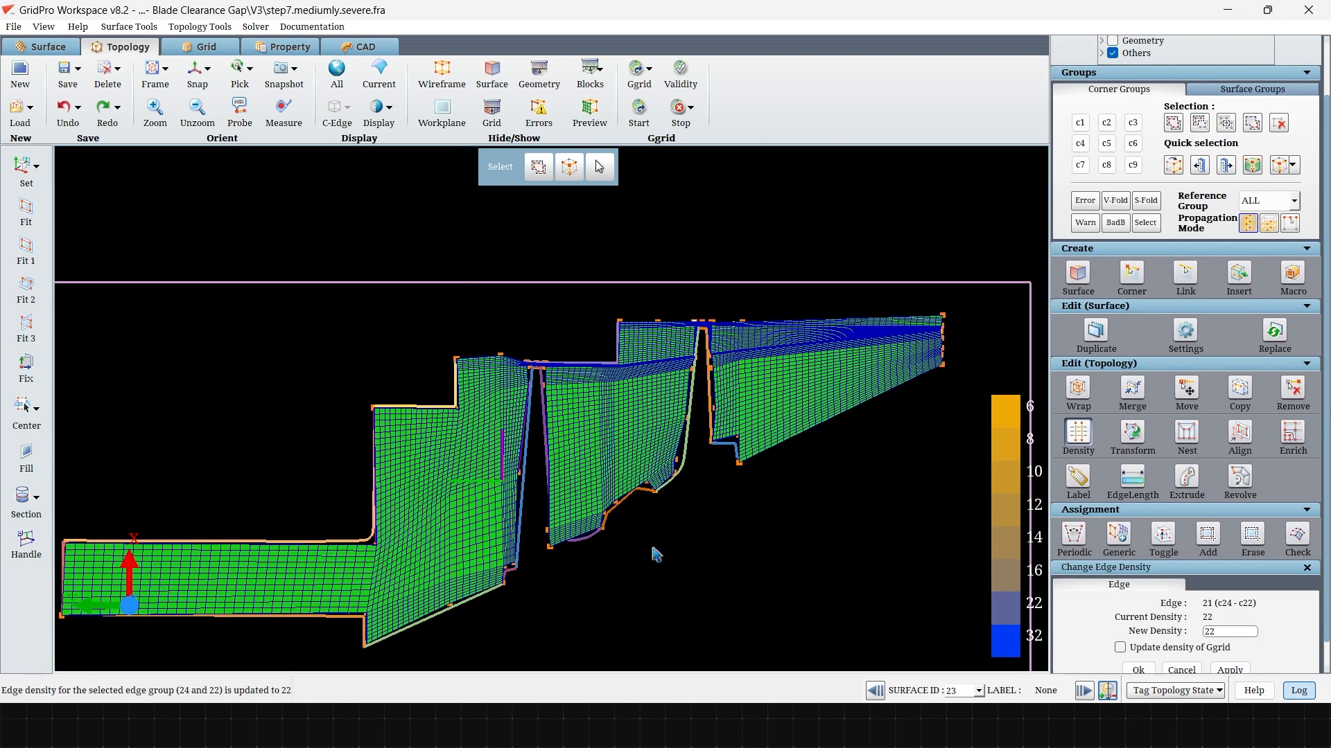
Set the density of the long edges downstream of the second blade (c53–c16) to 44 and preview the mesh.
middle_drag(808, 453, 701, 489)
click(590, 114)
scroll(1130, 627, down, 1)
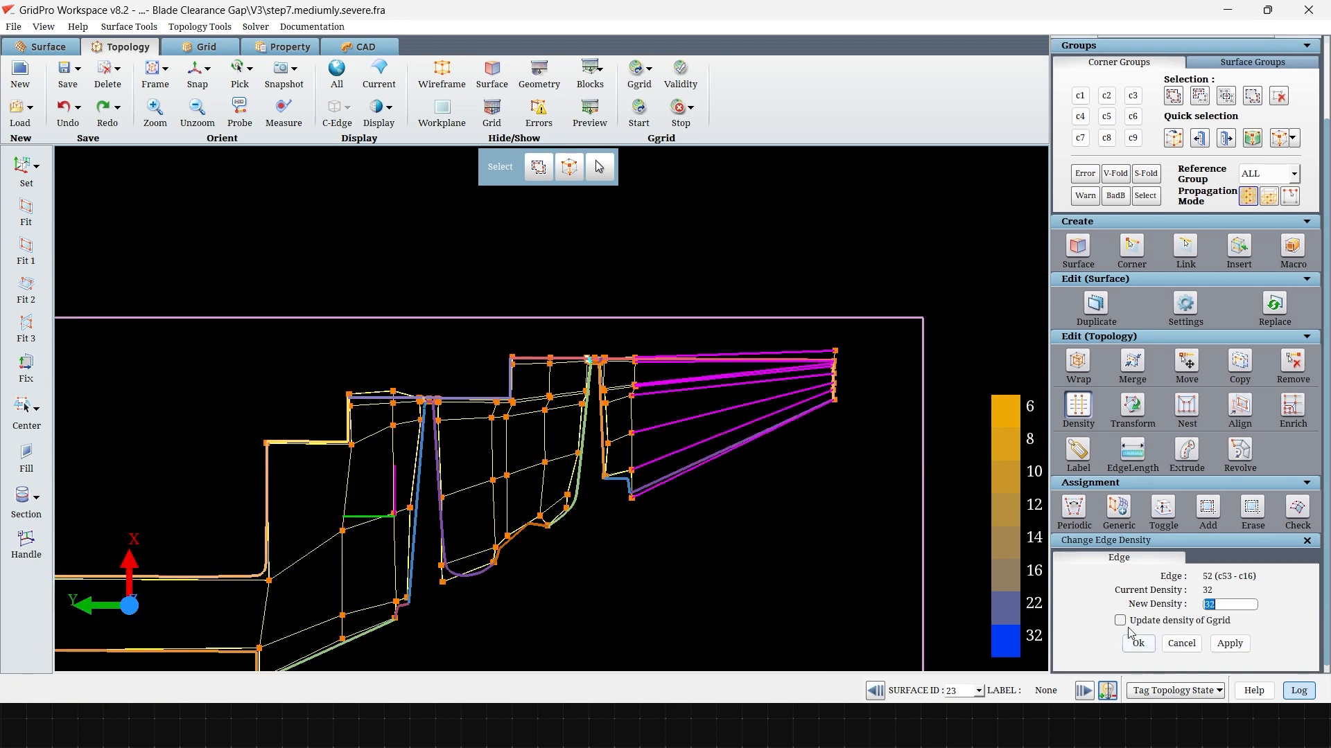
text(44)
click(1230, 643)
click(589, 115)
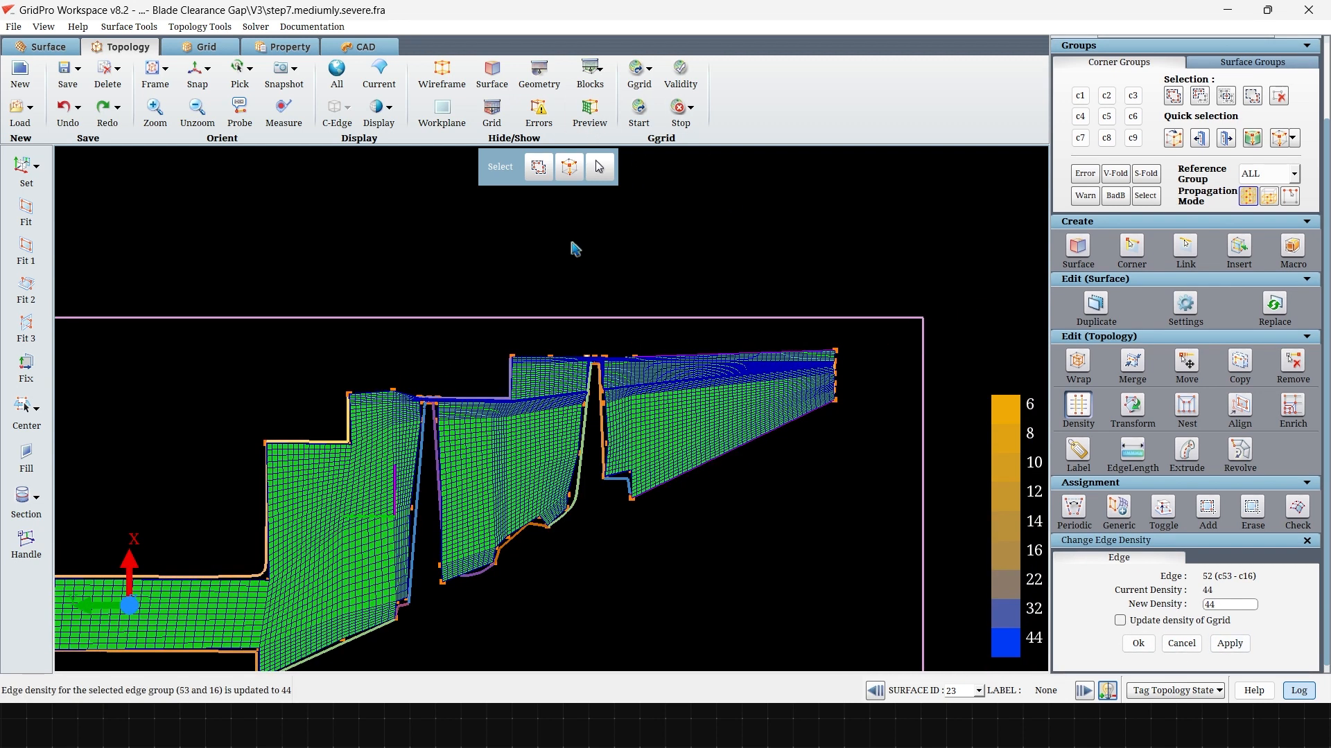
Set the density of the c25–c24 edge group to 16 and preview the mesh.
middle_drag(466, 491, 627, 421)
scroll(627, 421, up, 3)
click(600, 129)
click(559, 479)
click(1228, 644)
click(587, 114)
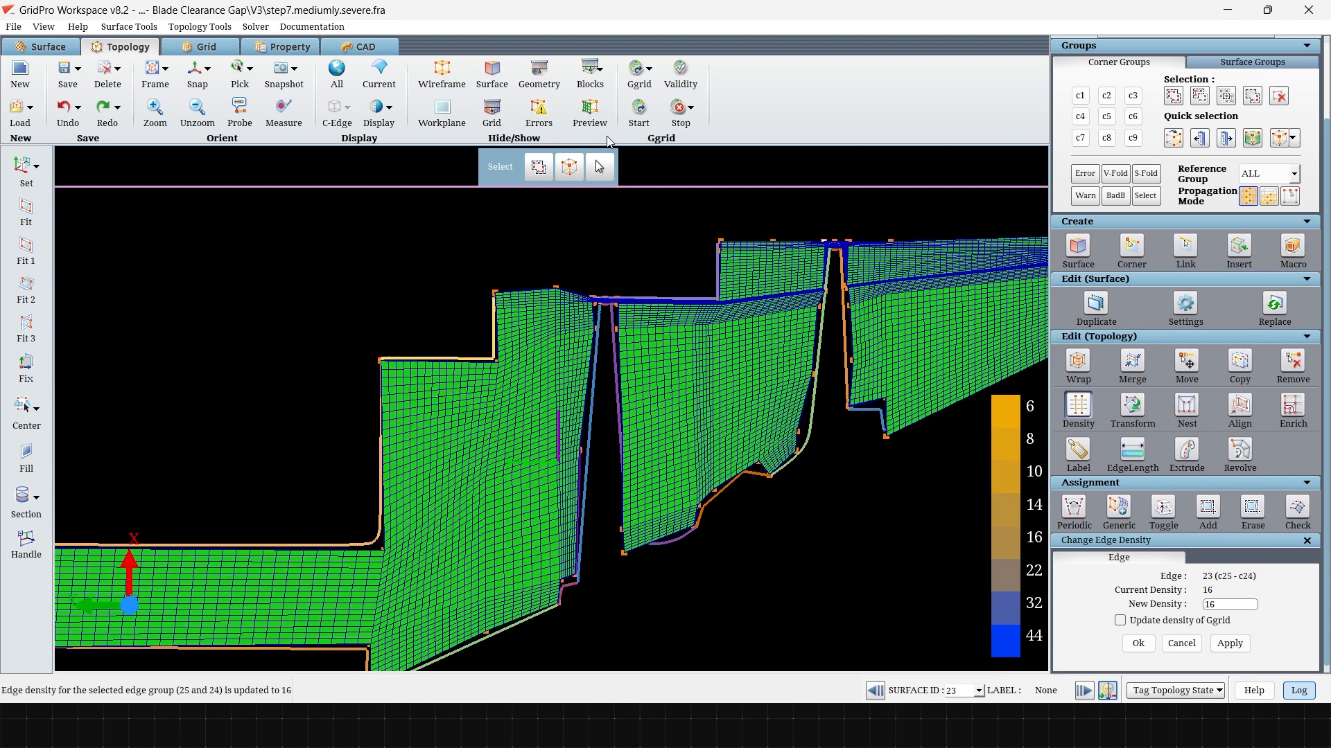
Set the density of the edges across the blocks ahead of the second blade (c65–c21) to 12.
scroll(558, 326, up, 4)
click(600, 124)
click(679, 618)
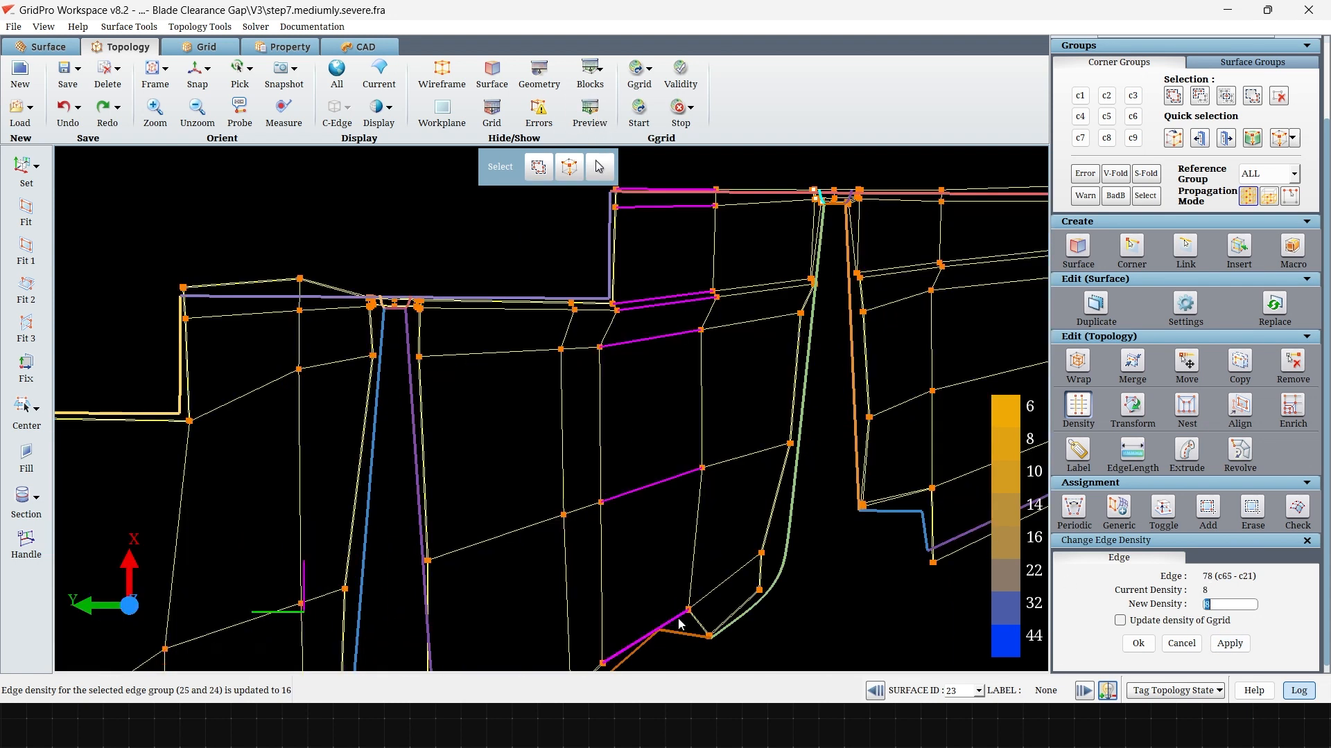
click(1224, 641)
Set the edge density to 8 in the block region between the two blades and preview the mesh.
click(582, 508)
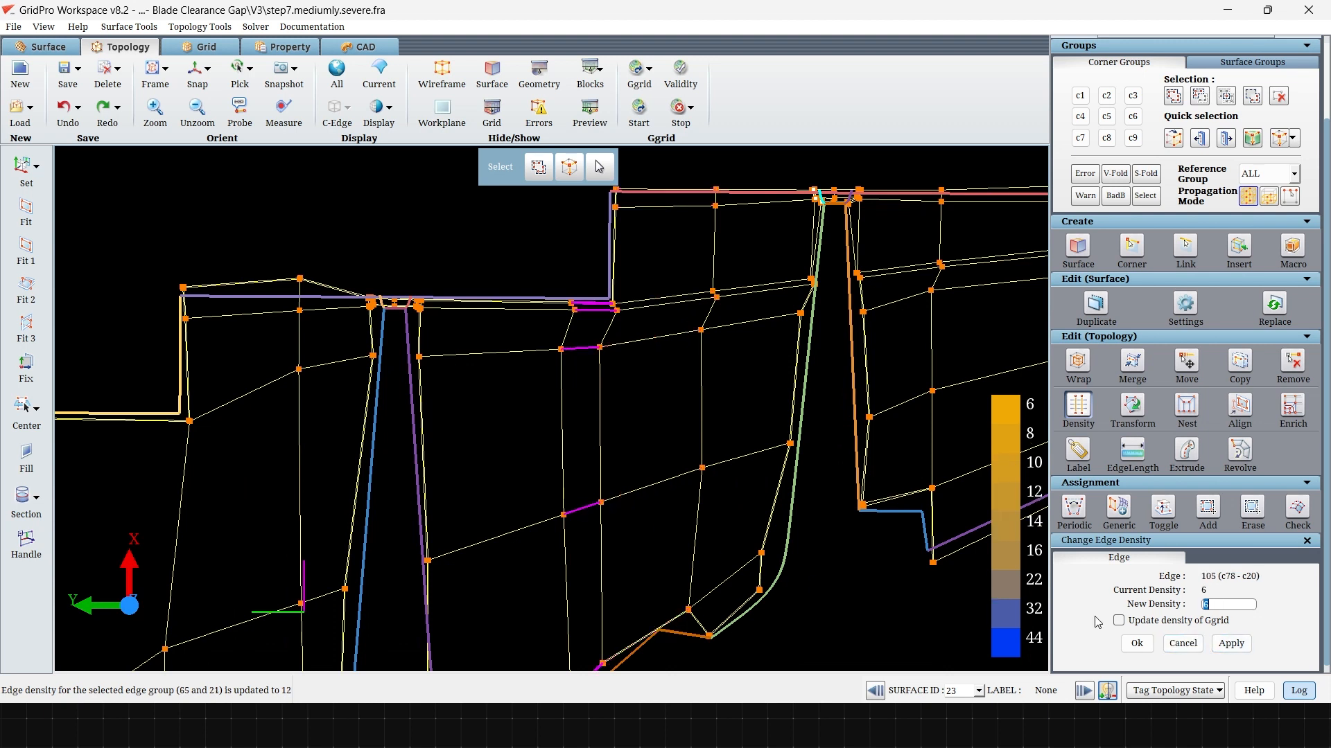
click(588, 110)
middle_drag(496, 460, 561, 362)
click(589, 112)
click(574, 433)
text(8)
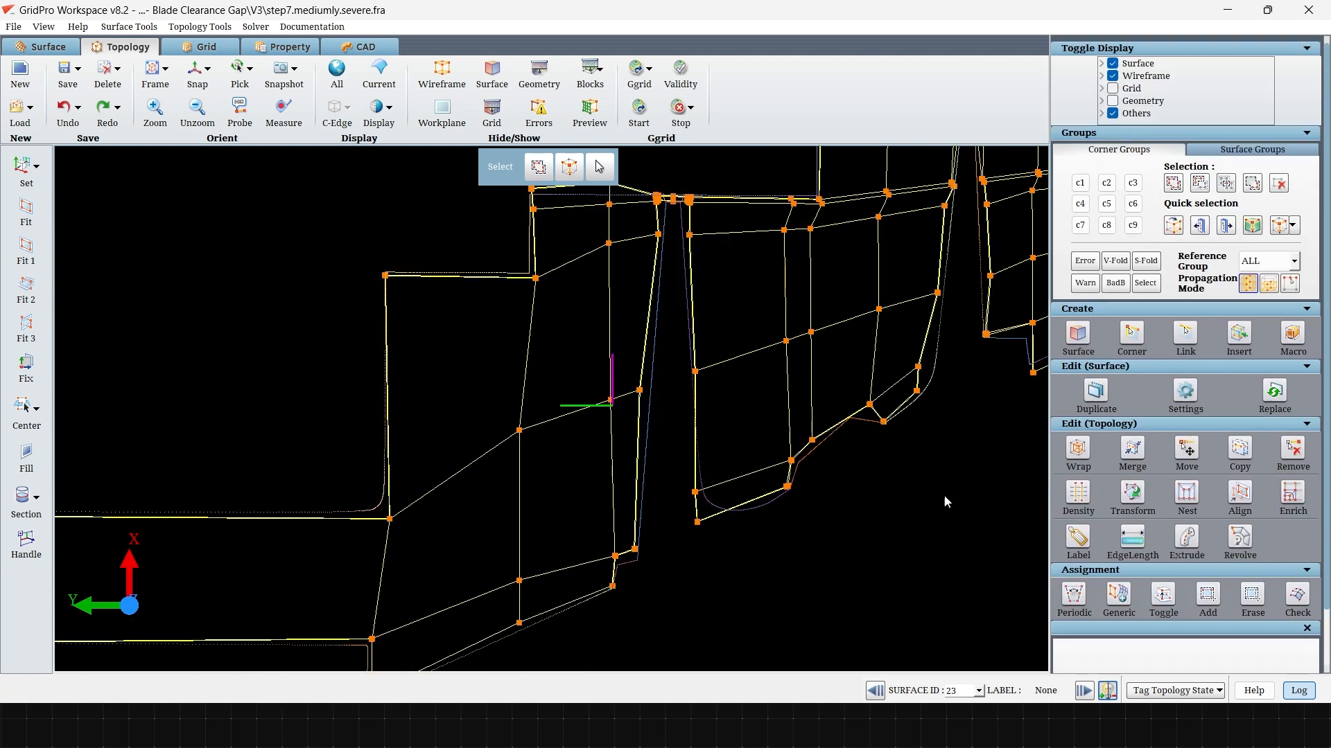
Align the wireframe to the grid with the Selected Faces option and preview the mesh.
click(1069, 495)
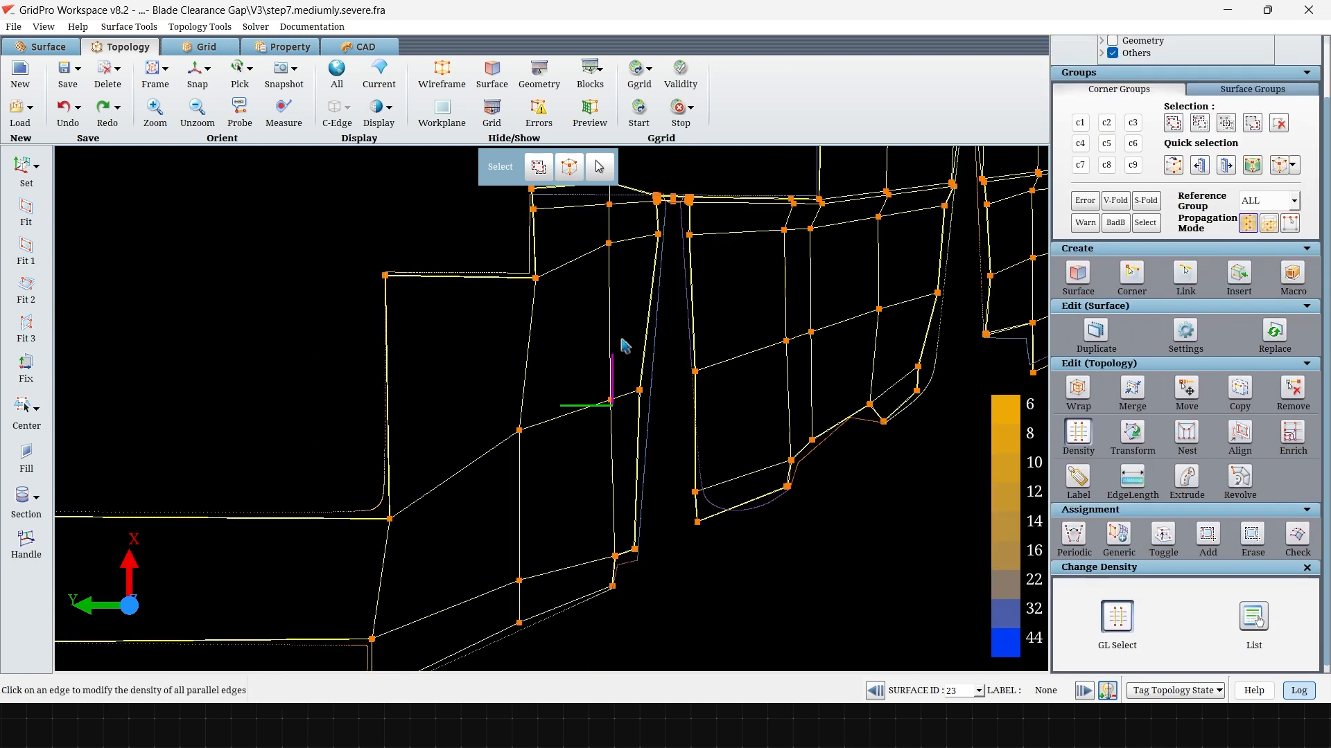
click(1239, 436)
scroll(1250, 605, down, 4)
click(1255, 626)
click(674, 360)
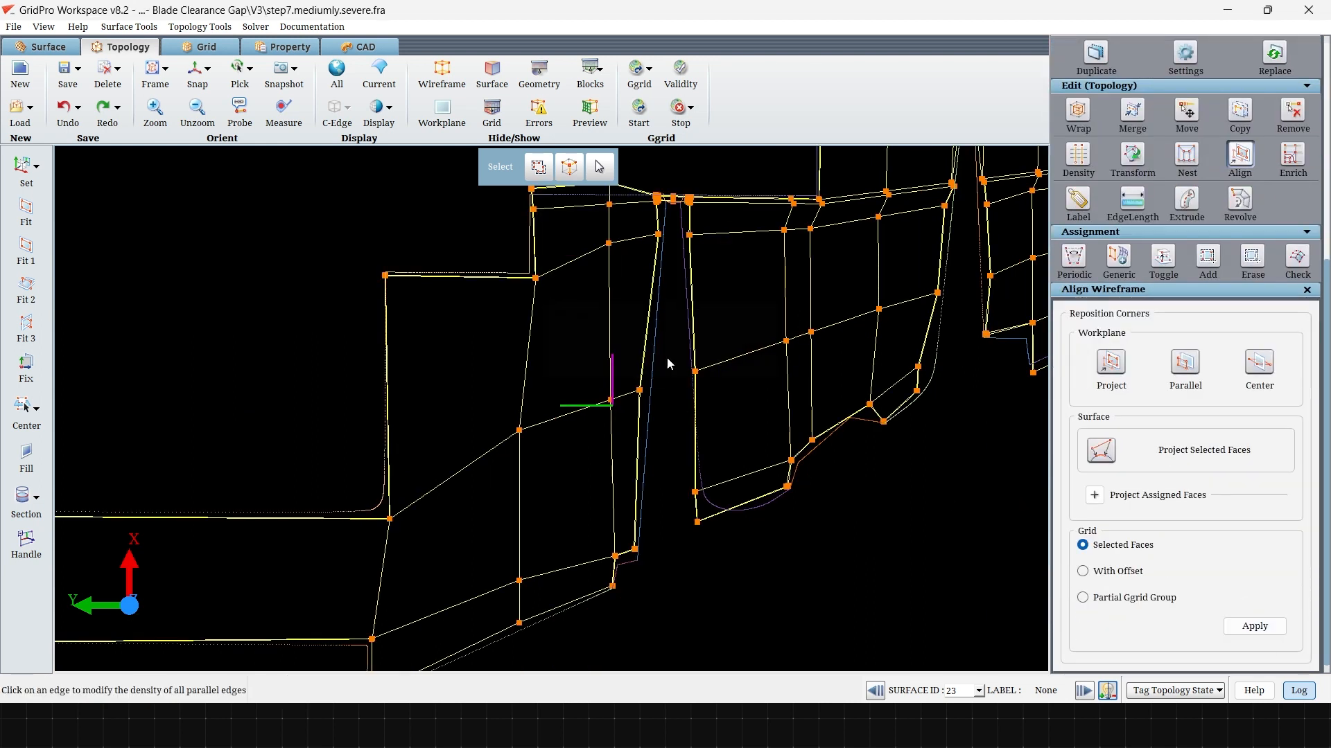
scroll(659, 347, down, 3)
click(595, 115)
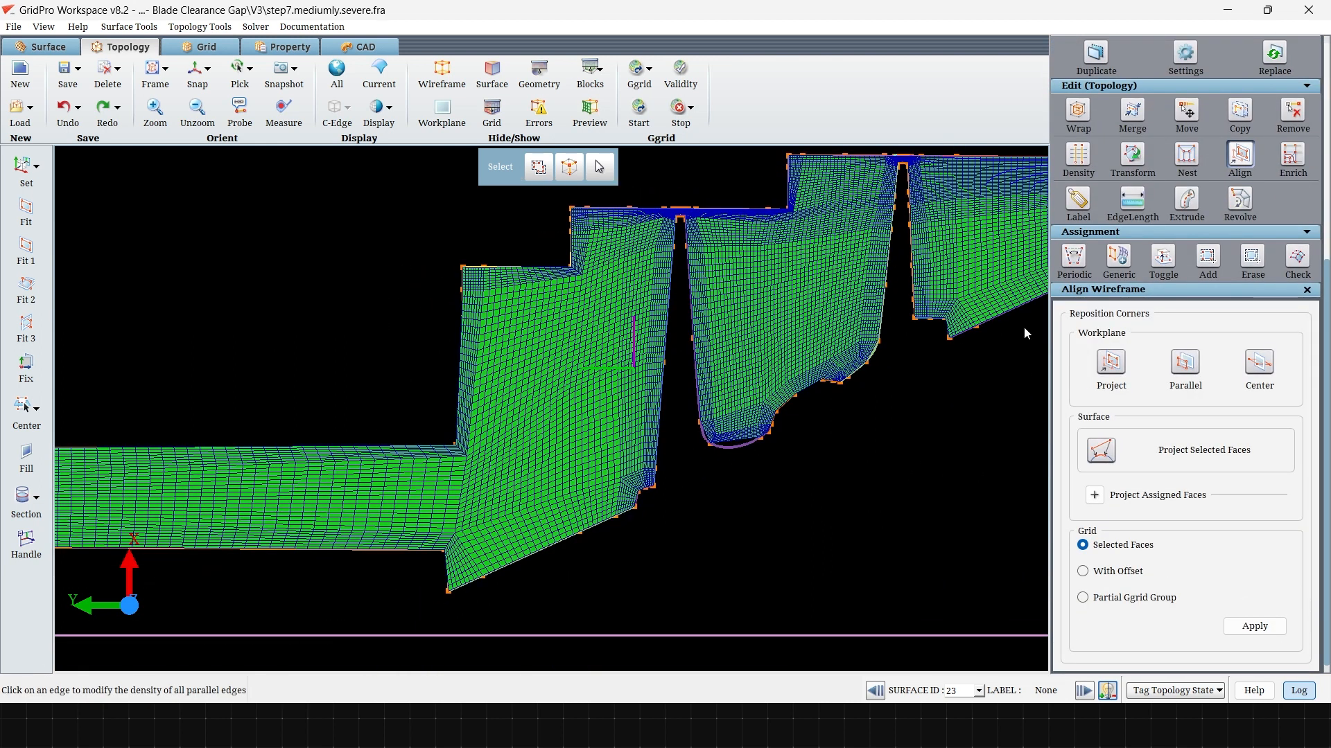
Set the density of the upright edges ahead of the first blade (c28–c27) to 32 and preview the mesh.
click(1078, 158)
click(651, 300)
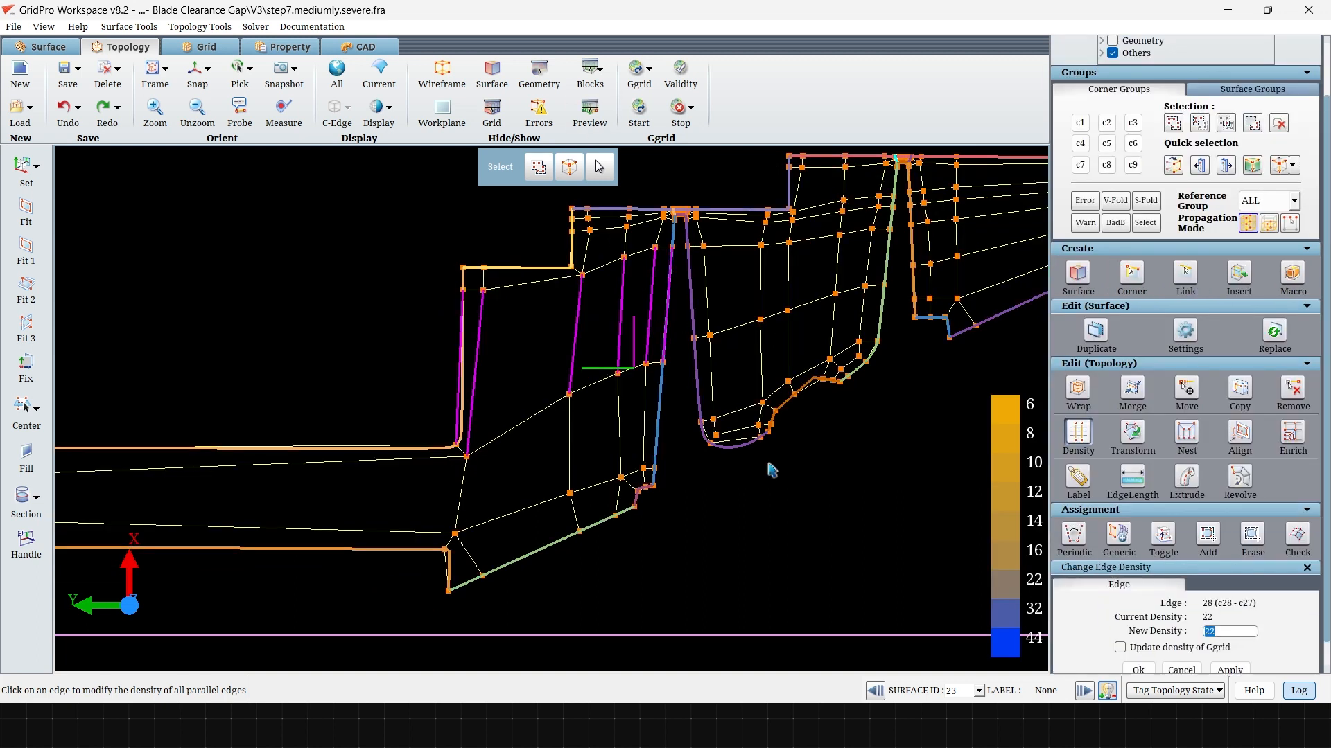
text(32)
click(1229, 670)
click(596, 125)
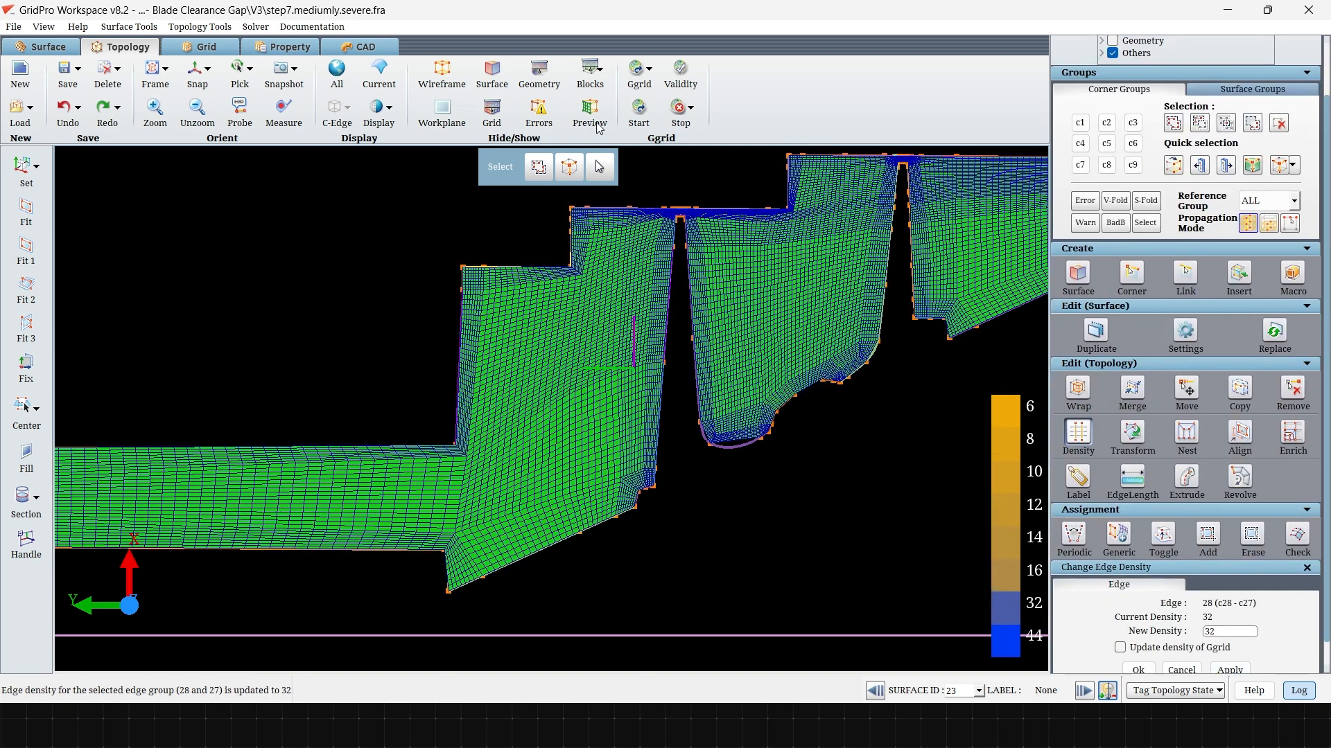
click(618, 386)
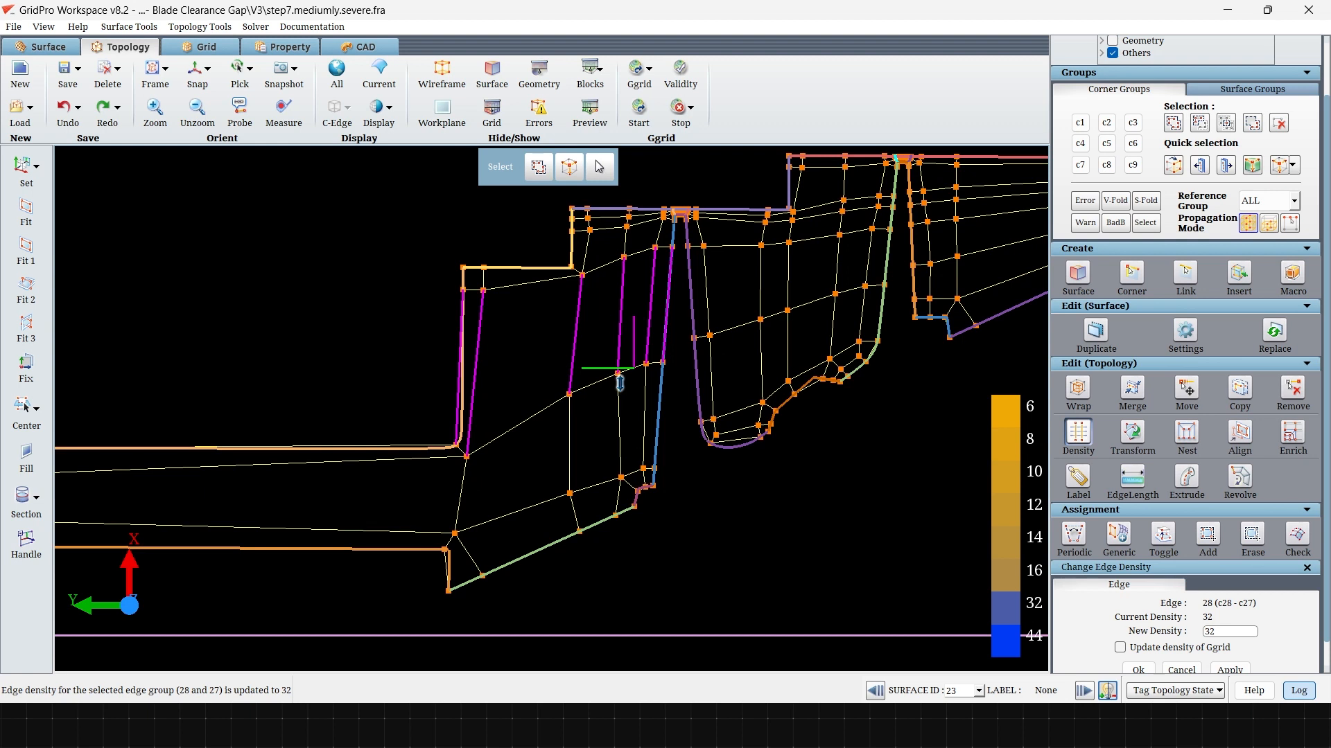
Move the row of corners ahead of the first blade lower, away from the blade tip, and preview the mesh.
key(Escape)
drag(660, 364, 656, 408)
drag(570, 394, 572, 432)
middle_drag(665, 501, 607, 537)
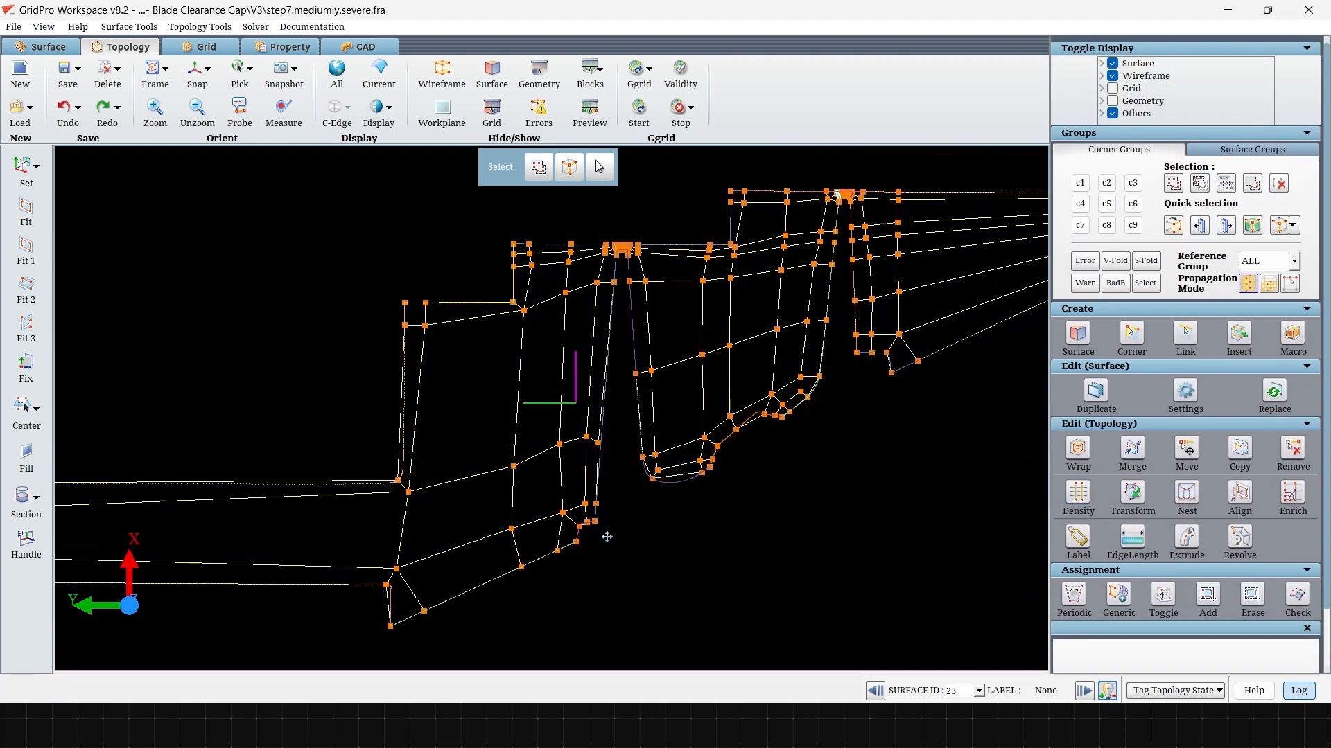
click(588, 111)
click(589, 115)
Set the density of the lengthwise edges along the inlet channel (c7–c6) to 44.
middle_drag(906, 338, 772, 394)
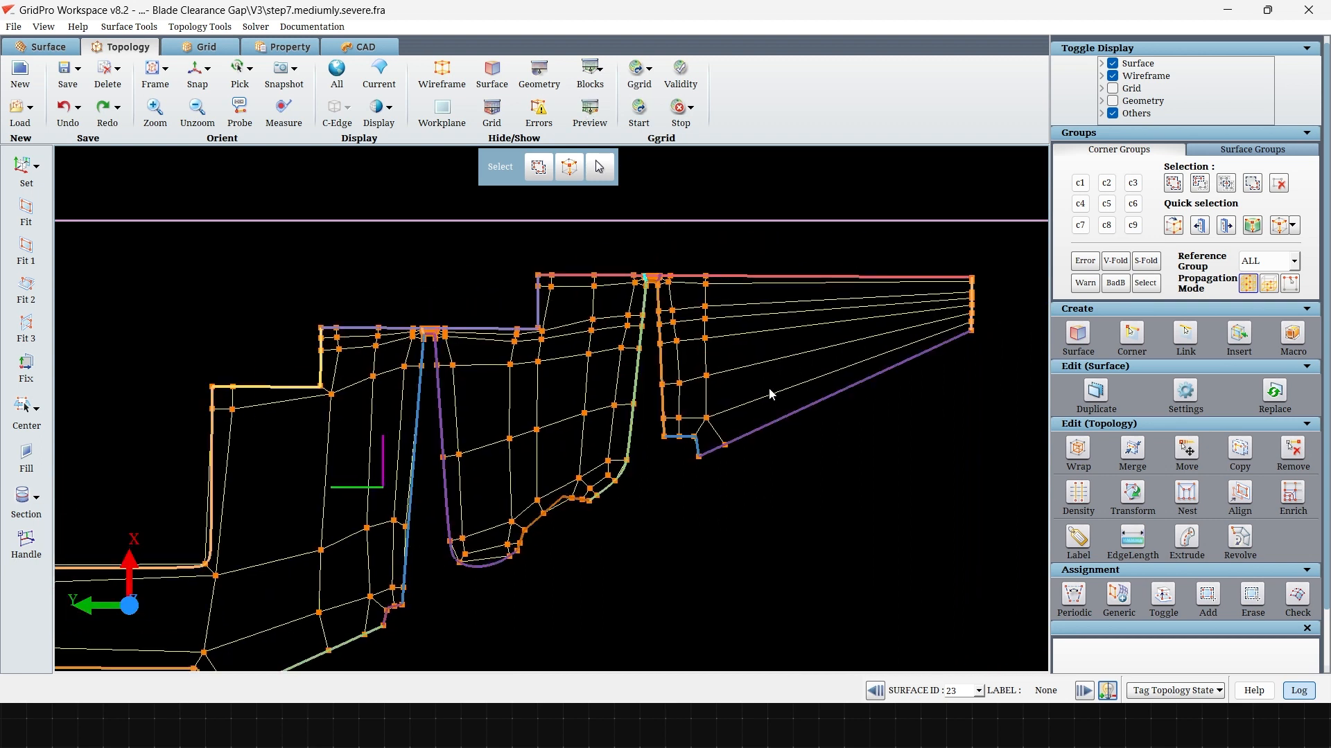
click(1085, 488)
scroll(258, 327, down, 4)
click(242, 521)
drag(1221, 632, 1199, 632)
text(44)
click(1230, 670)
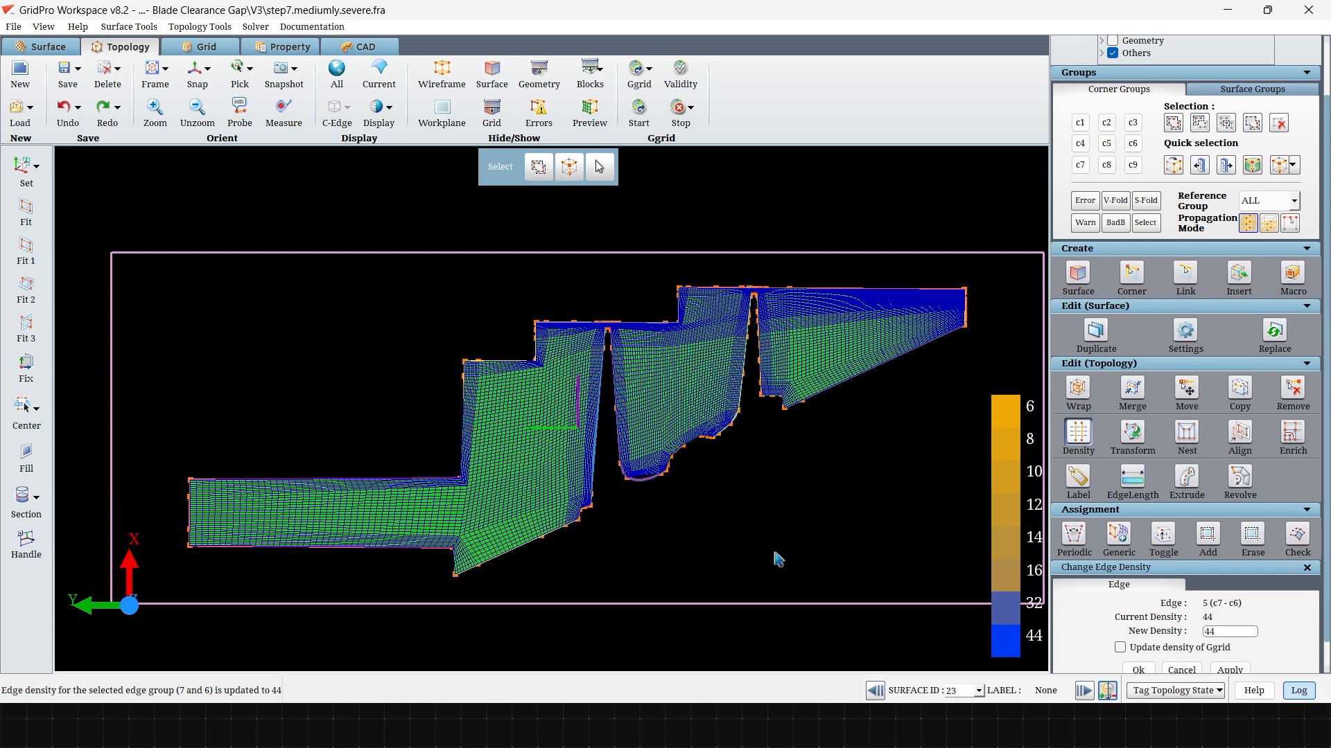
Examine the previously generated grid around the stepped wall and the two blade tips.
click(212, 43)
middle_drag(581, 263, 599, 327)
scroll(528, 320, up, 5)
scroll(270, 269, down, 3)
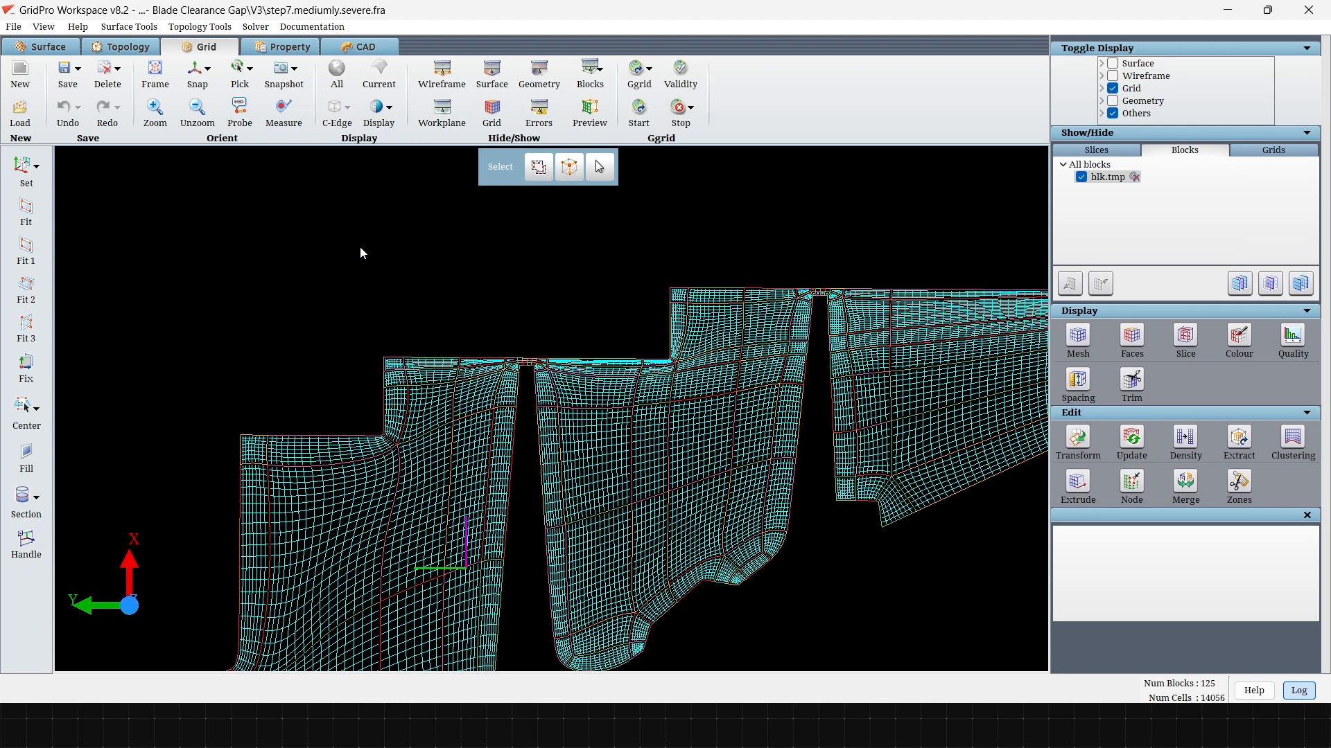
scroll(360, 247, up, 3)
middle_drag(774, 328, 394, 465)
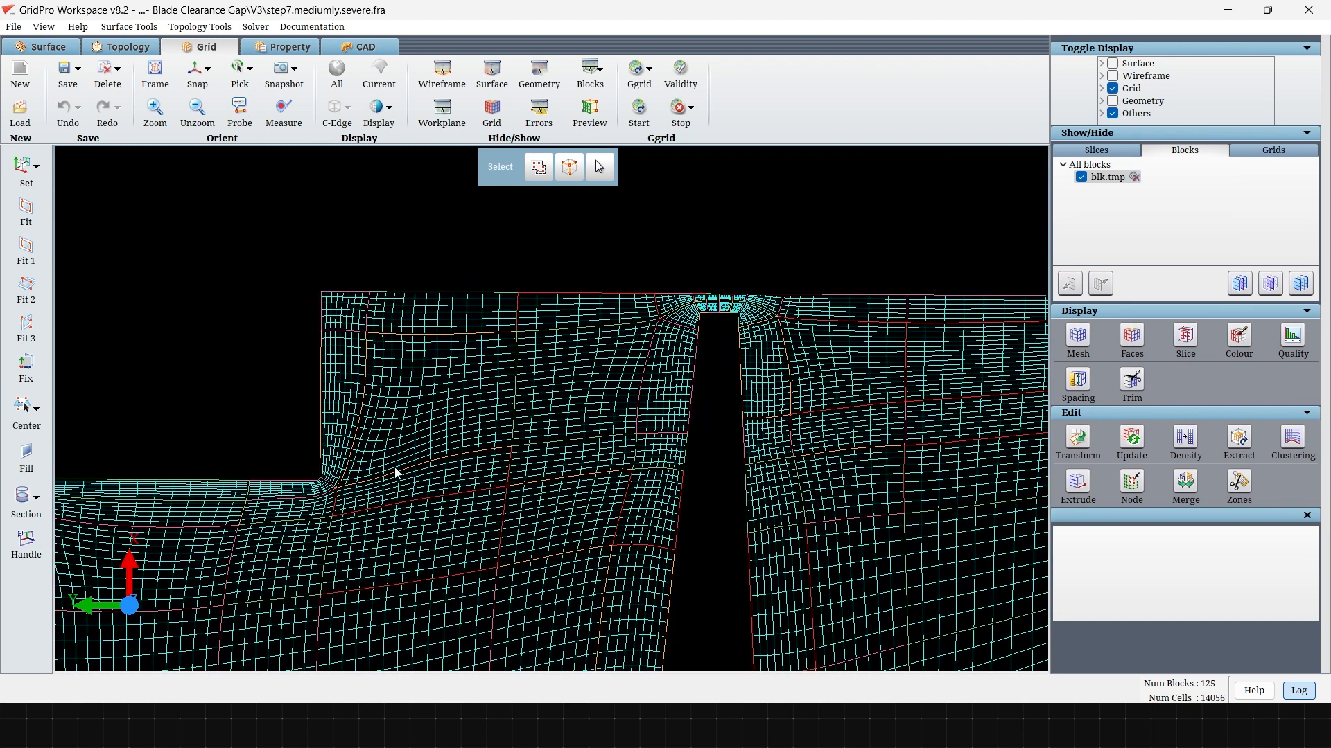
scroll(393, 466, up, 3)
scroll(555, 381, down, 4)
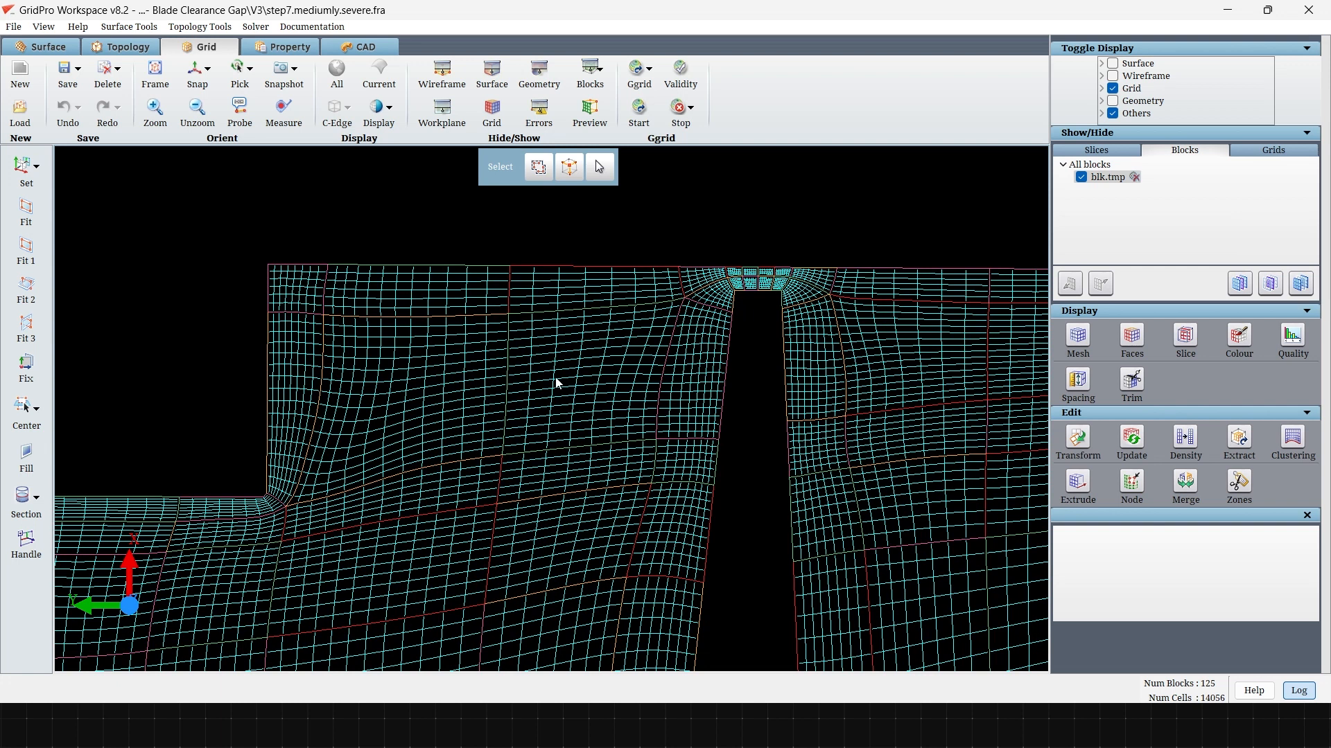
Set the density of the upright edges ahead of the second blade's tip (c363–c43) to 22.
click(123, 50)
click(1078, 501)
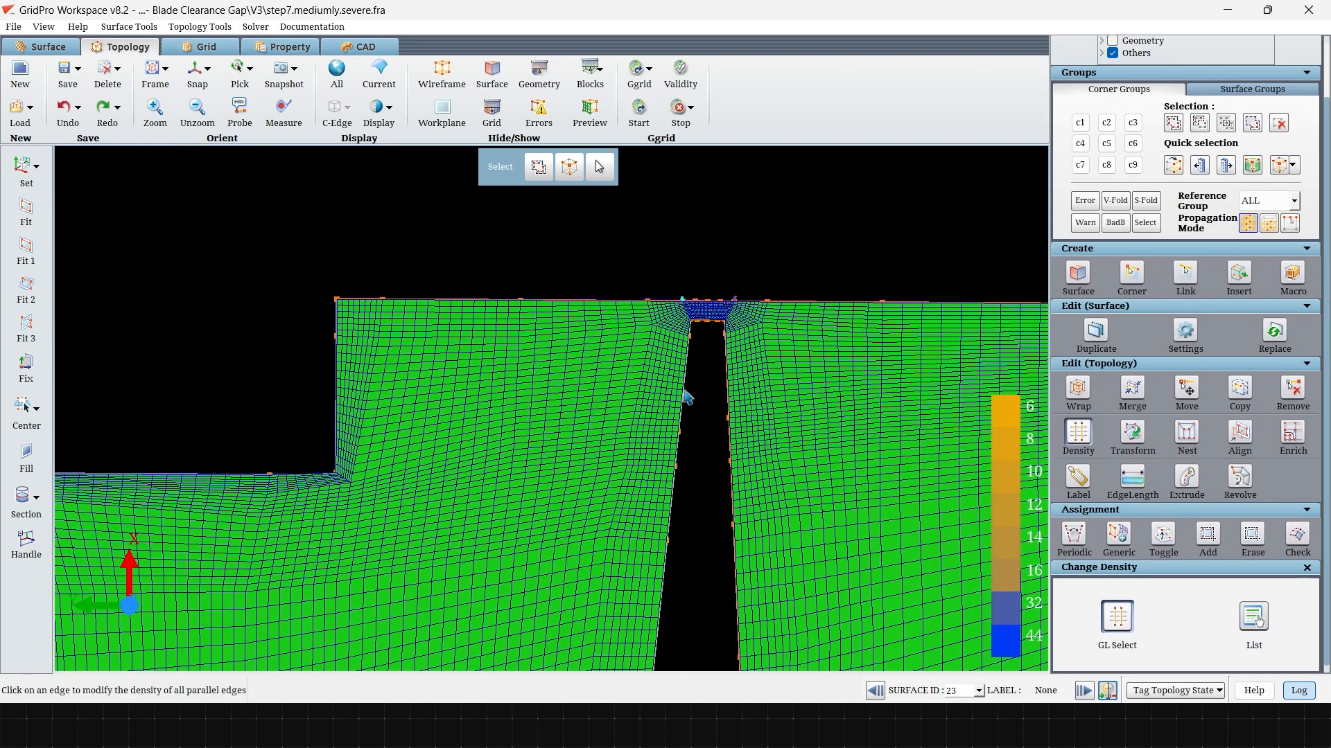
click(592, 130)
click(644, 381)
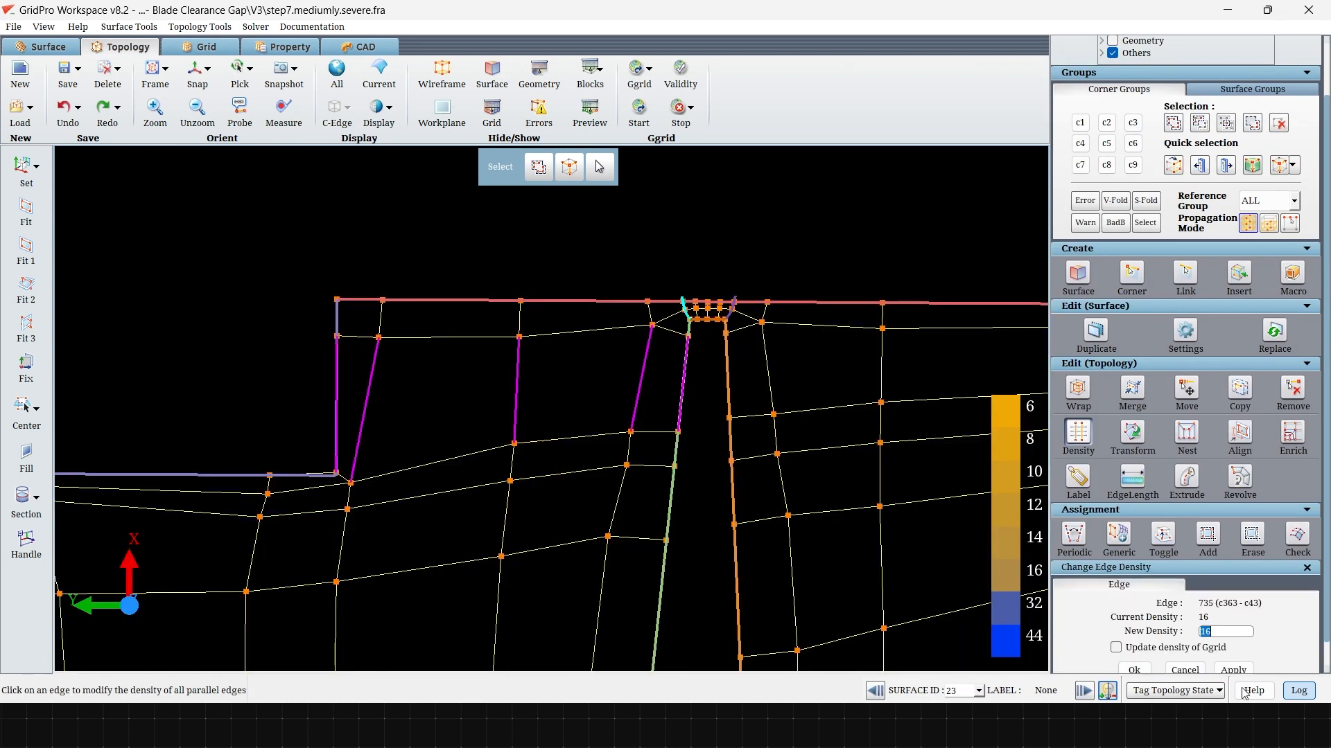
text(22)
click(1233, 669)
click(585, 125)
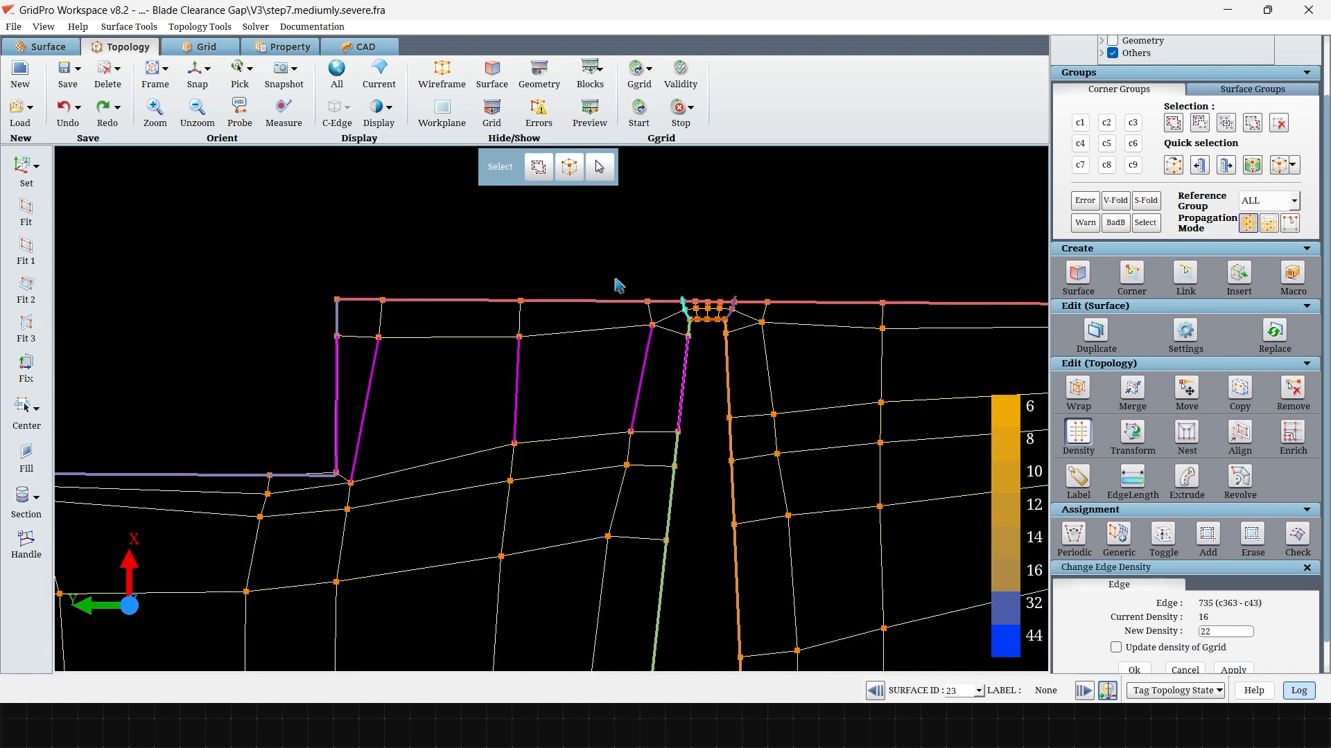
click(1233, 670)
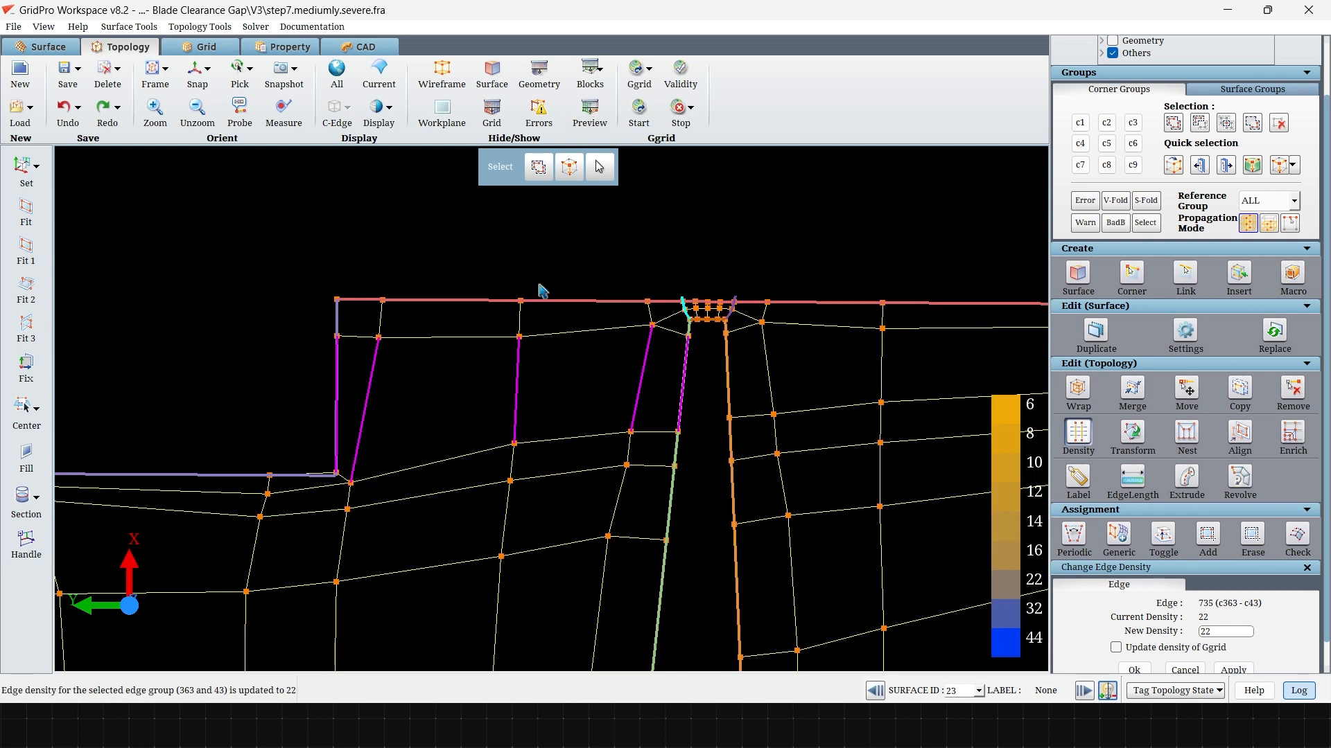
Set the density of the crosswise edges ahead of the second blade (c363–c71) to 12 and preview the mesh.
click(567, 332)
text(12)
click(1233, 644)
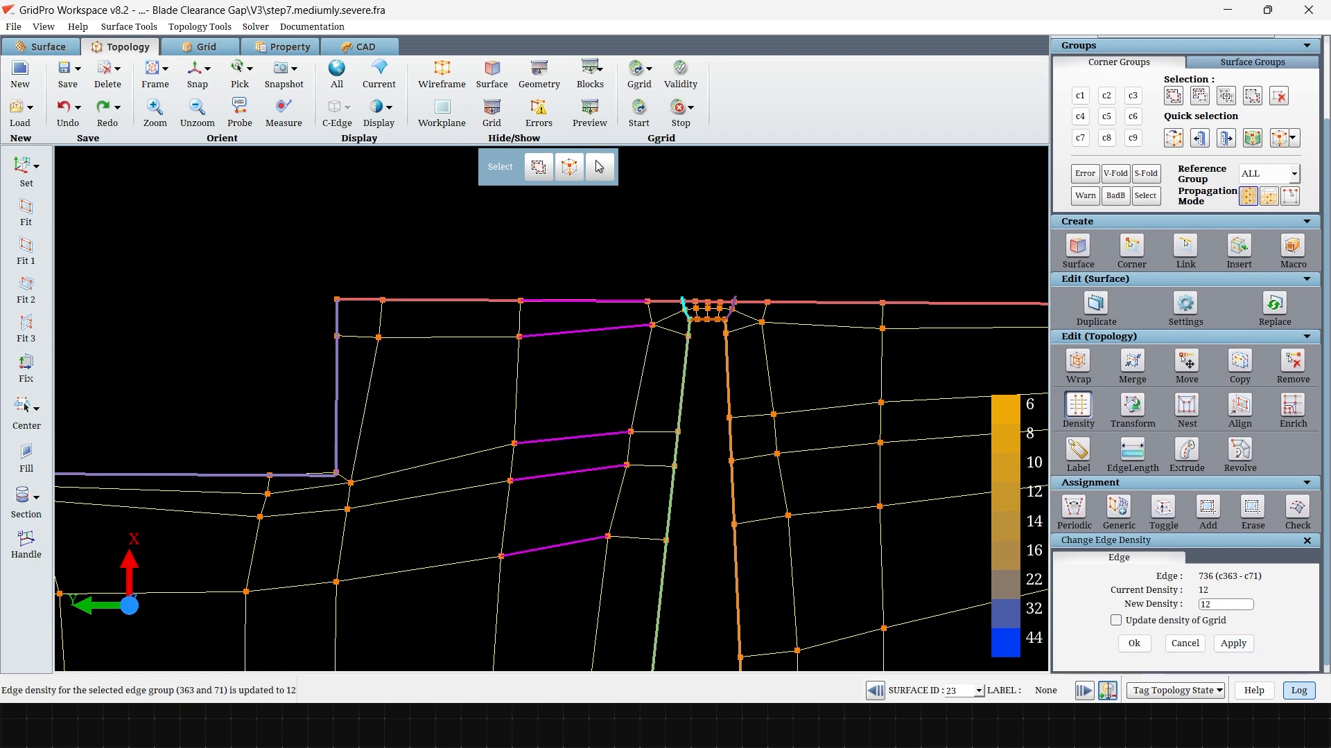
scroll(799, 617, up, 2)
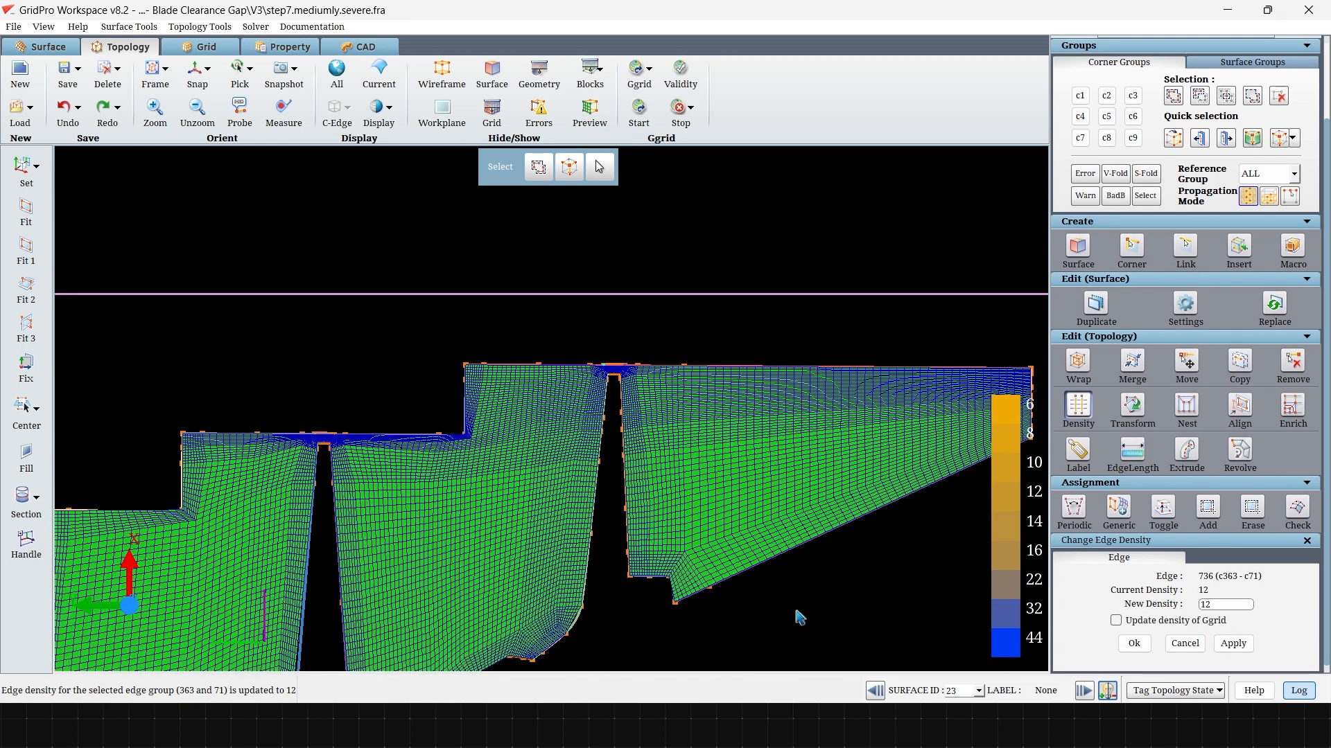
Set the density of the lengthwise edges in the tapering region beyond the second blade (c56–c8) to 52 and preview the mesh.
click(590, 114)
click(730, 488)
text(52)
click(1230, 643)
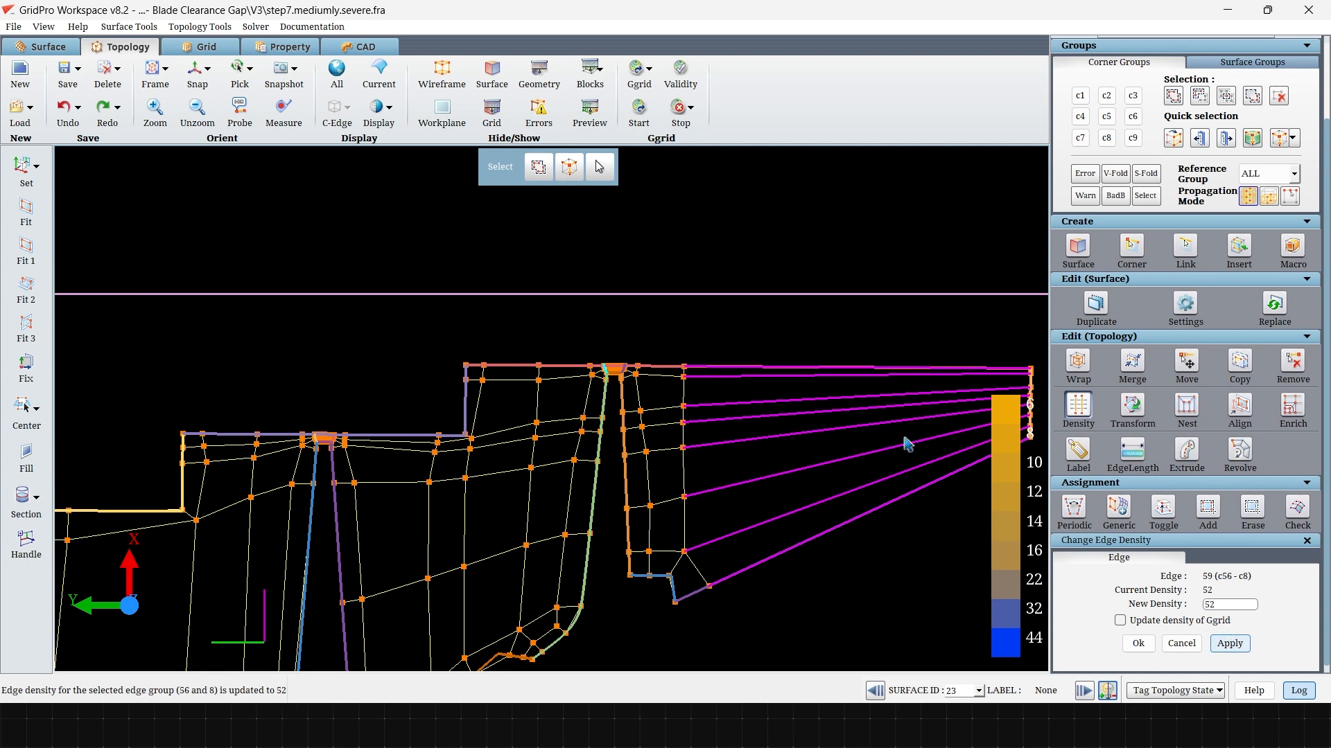
click(589, 115)
scroll(613, 196, up, 2)
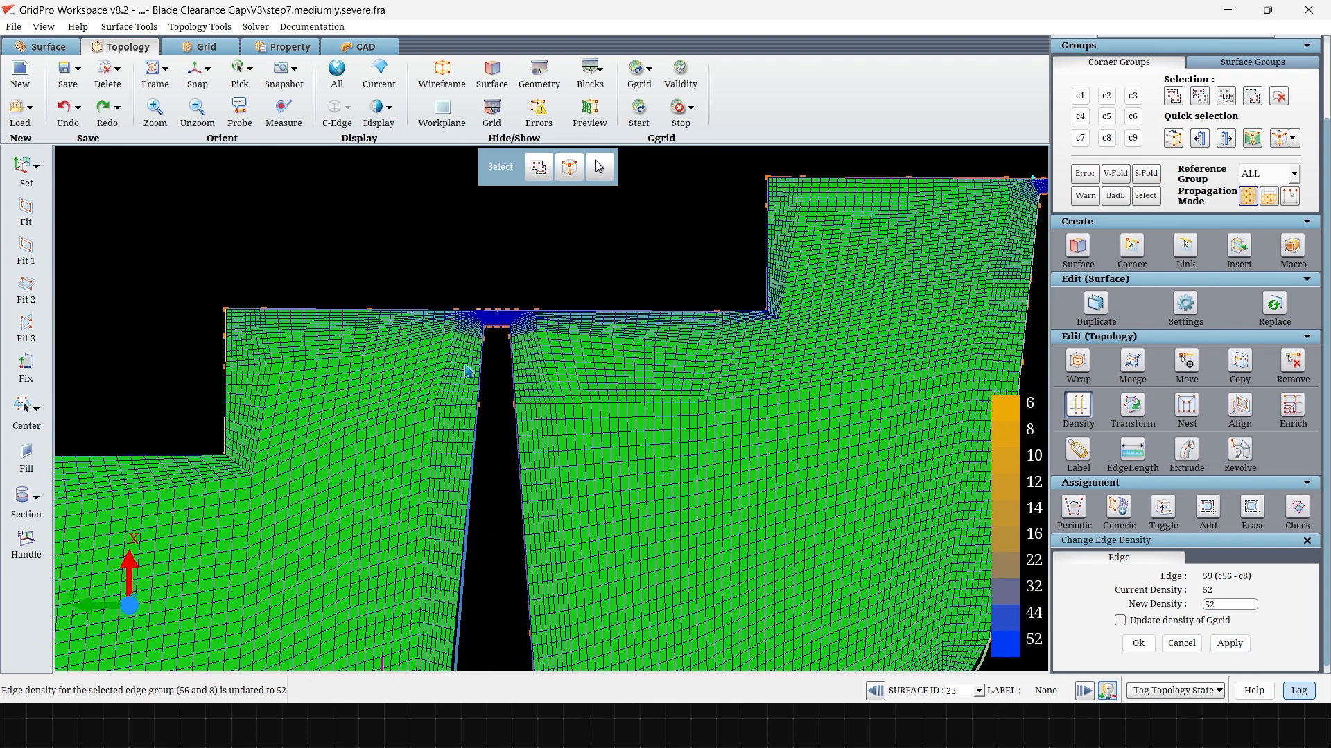
Set the density of the upright edges ahead of the first blade's tip (c319–c28) to 16 and preview the mesh.
click(589, 111)
click(450, 353)
text(12)
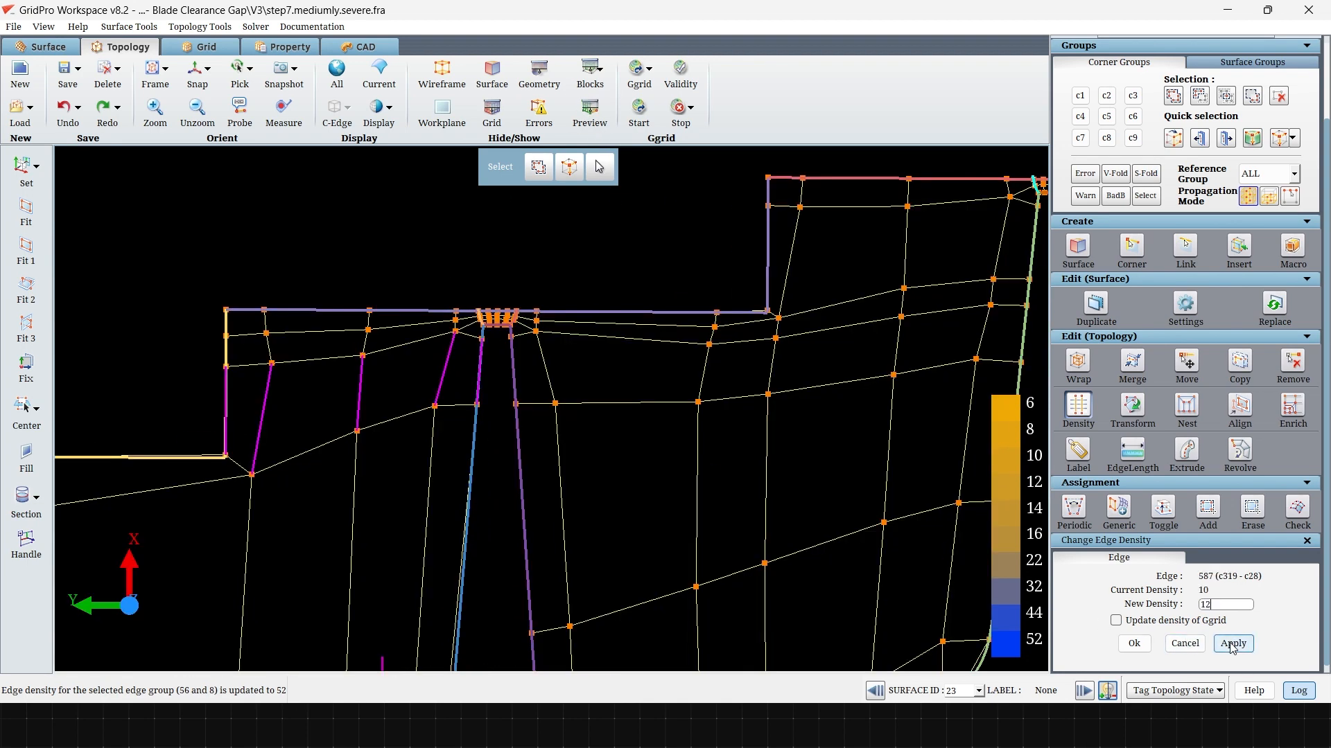
click(1232, 645)
click(590, 112)
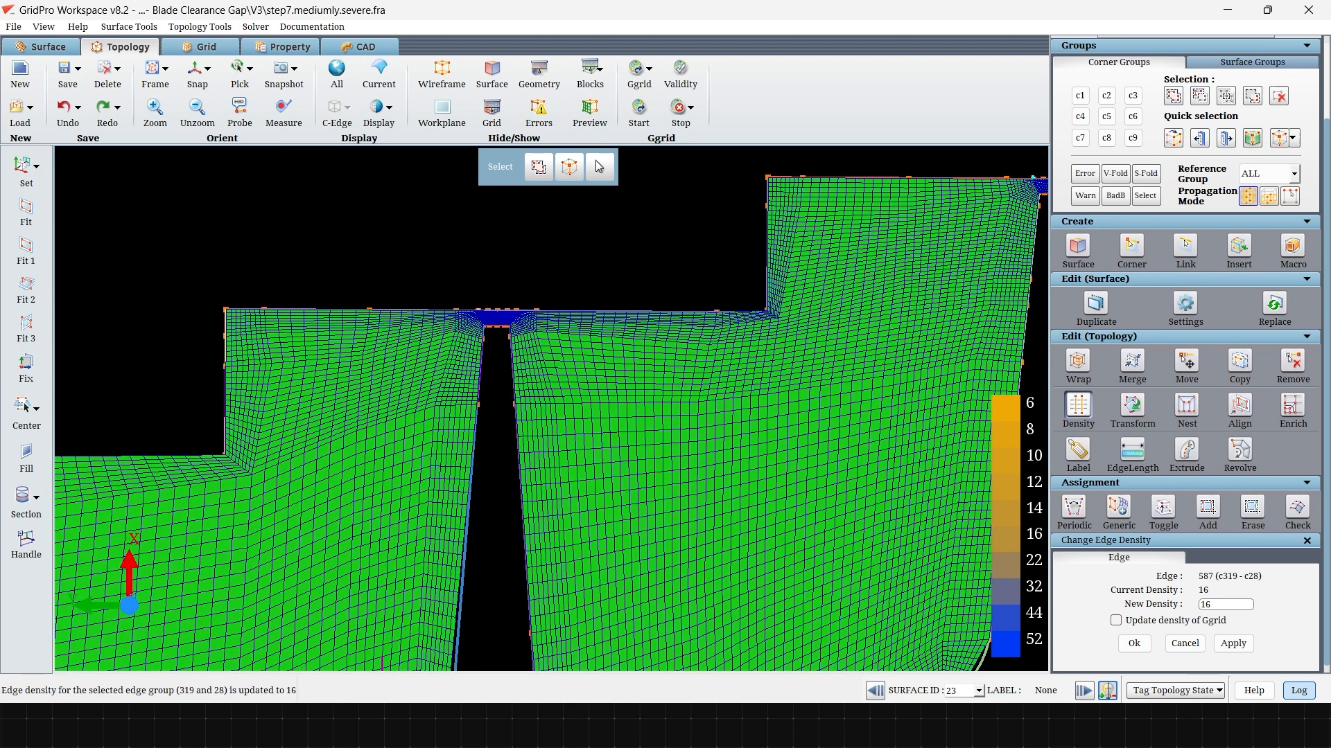
Set the density of the upright edges just behind the first blade's tip (c335–c31) to 12.
click(589, 110)
click(544, 373)
text(12)
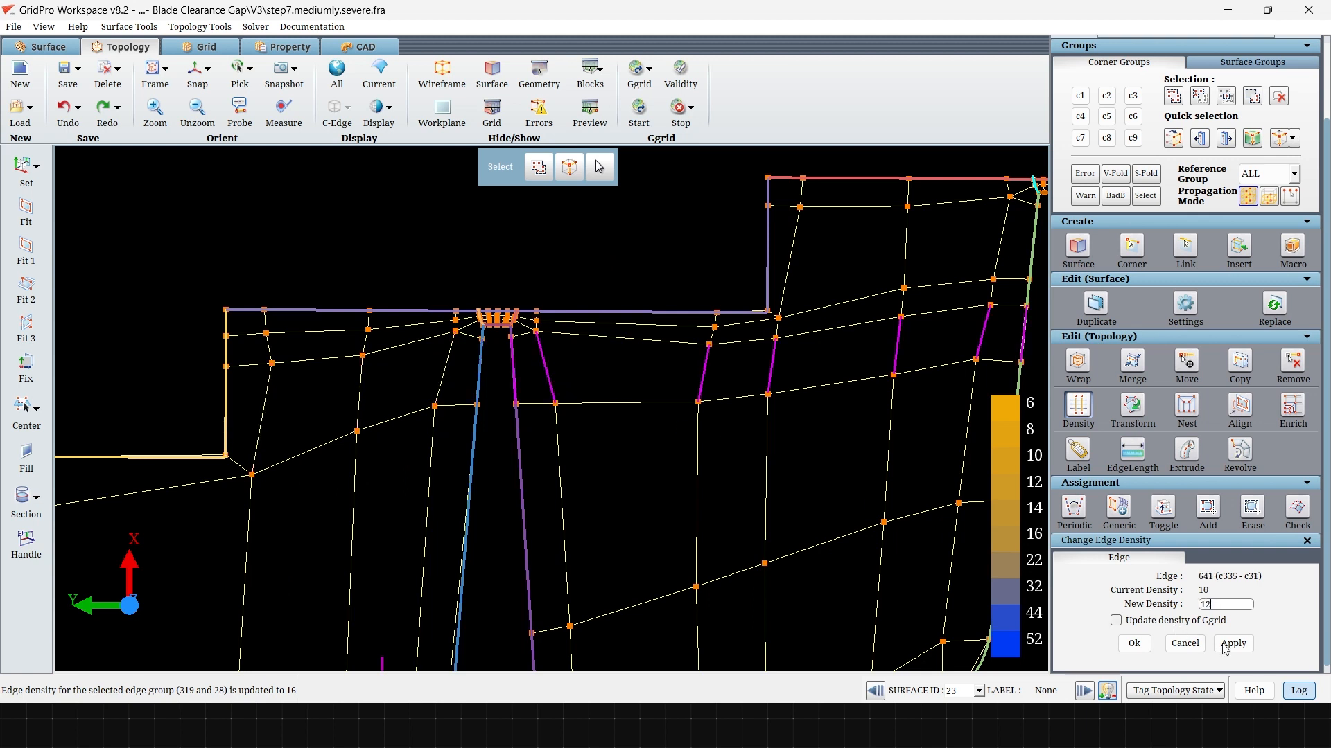
click(1233, 643)
Start Ggrid with the default schedule parameters, ignoring clustering, and dismiss the notification.
click(638, 111)
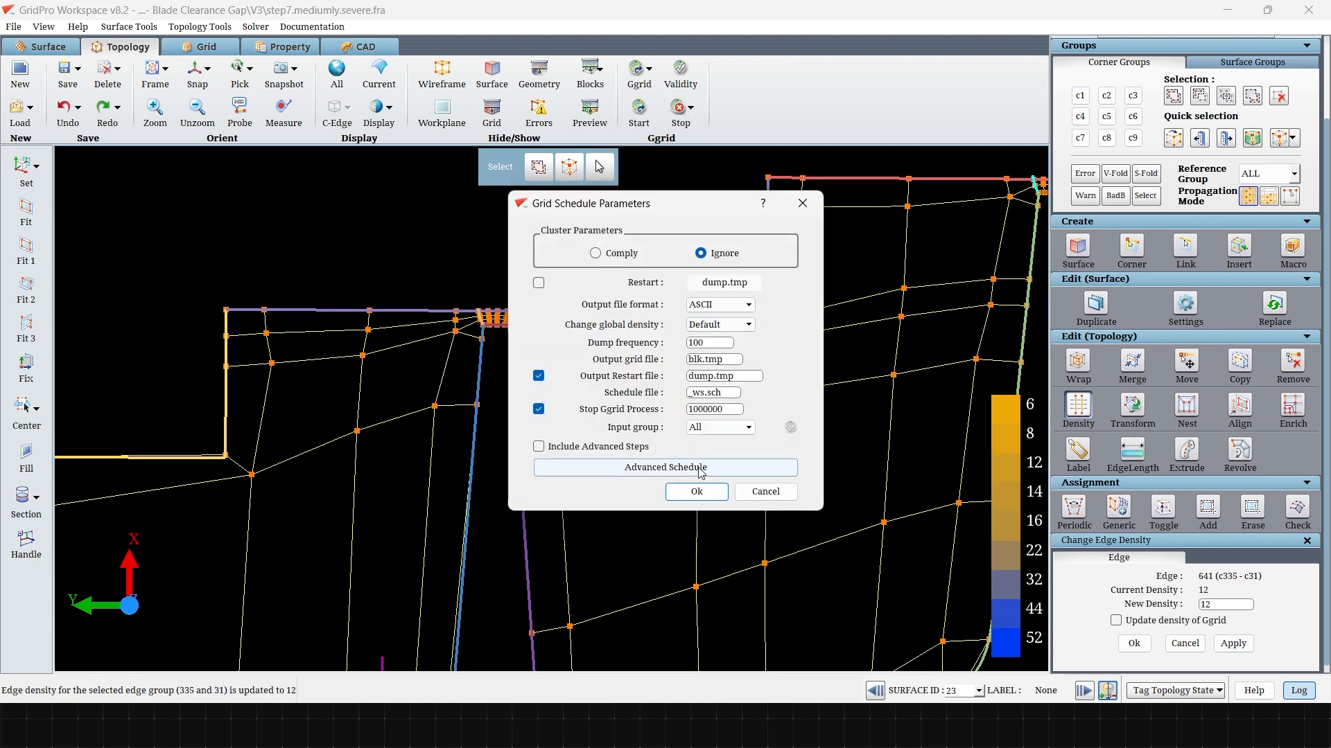
click(696, 492)
click(567, 386)
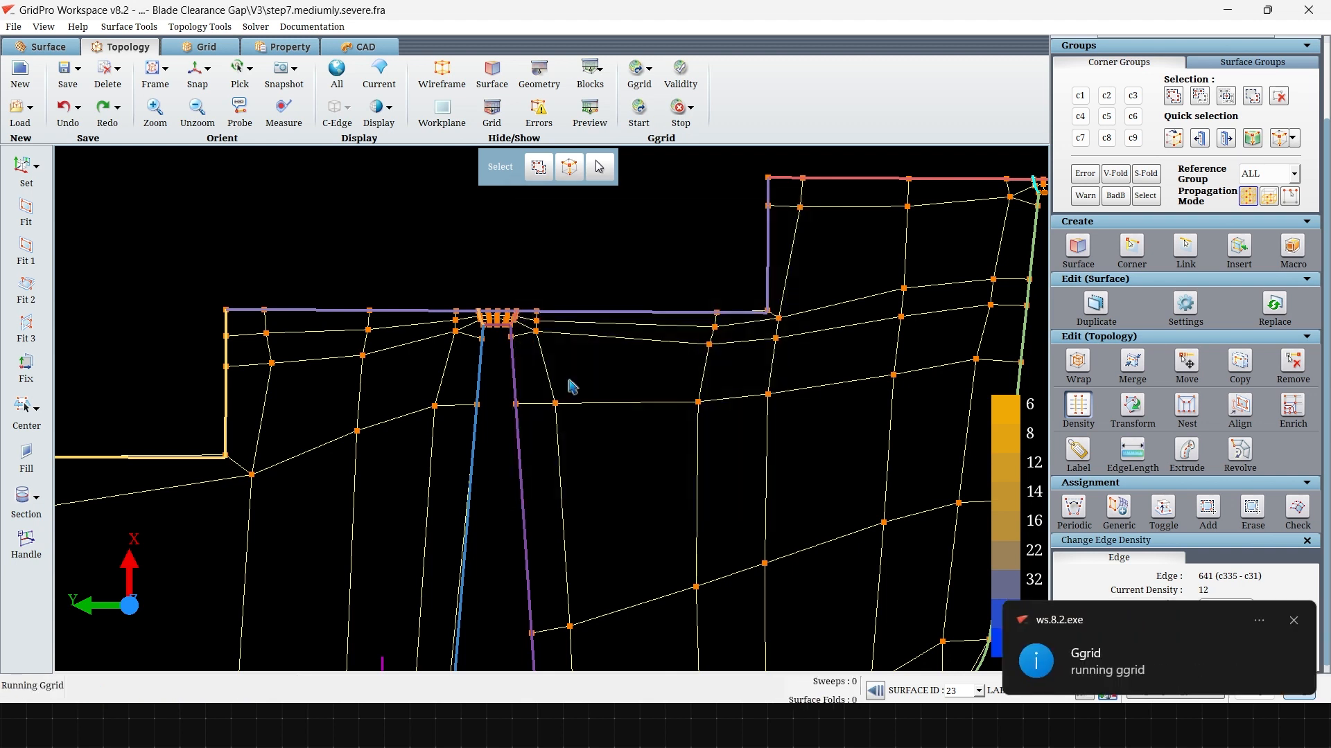
click(1285, 630)
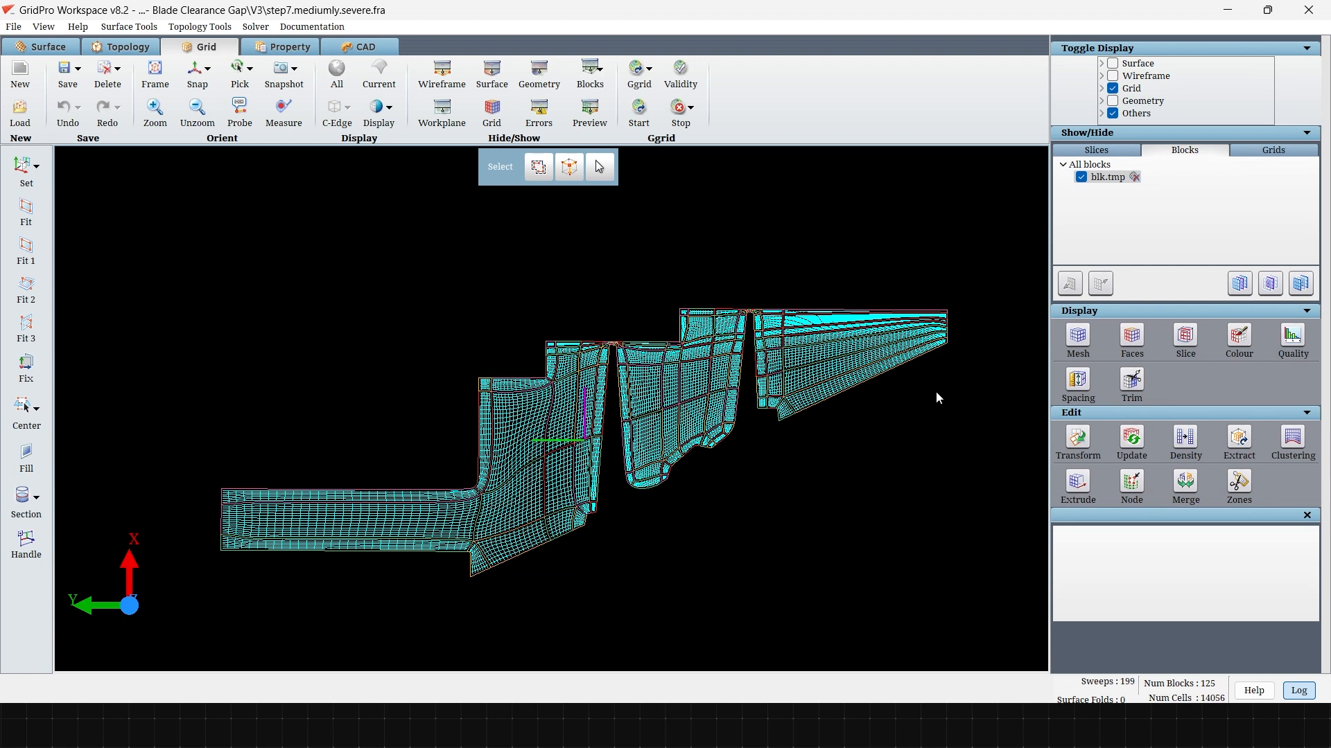
Update the current grid manually and hide the blk.tmp block outlines.
click(1124, 440)
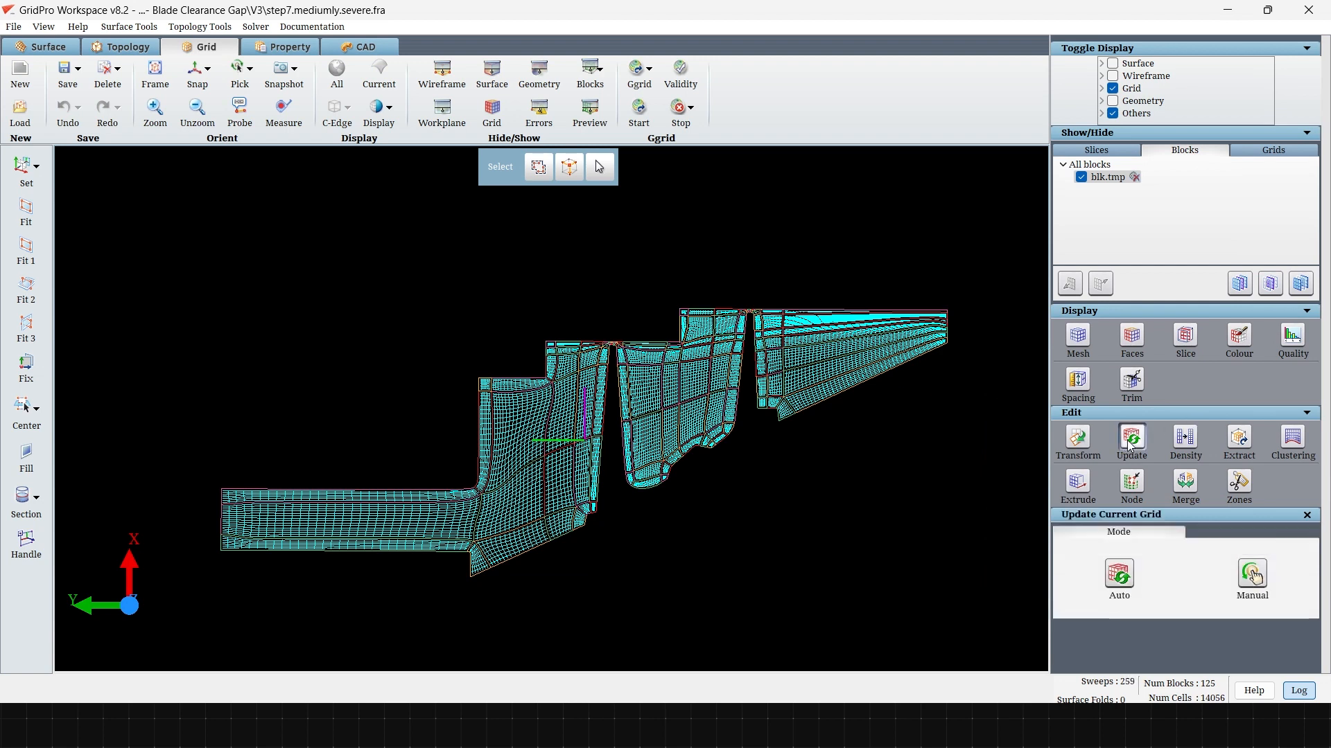
click(1249, 581)
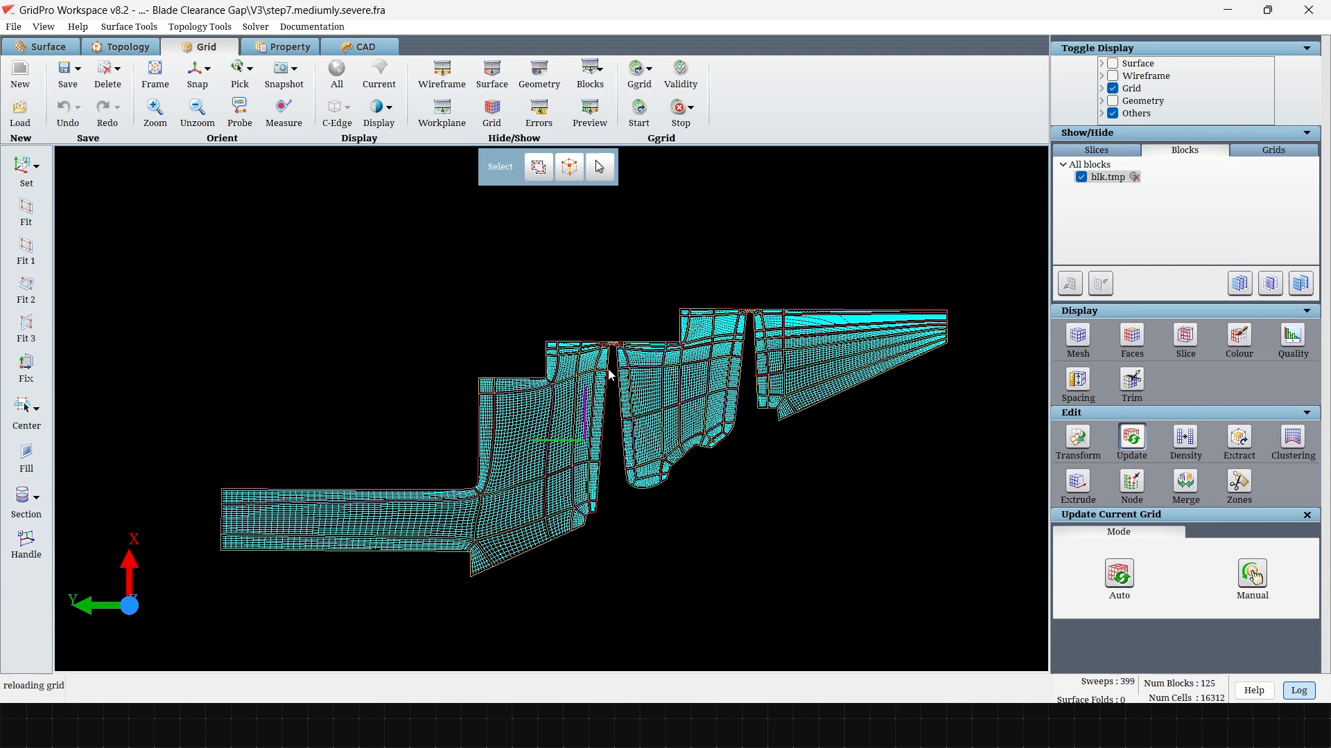
click(1081, 177)
Examine the updated grid around both blade tips and their clearance gaps.
scroll(676, 365, up, 3)
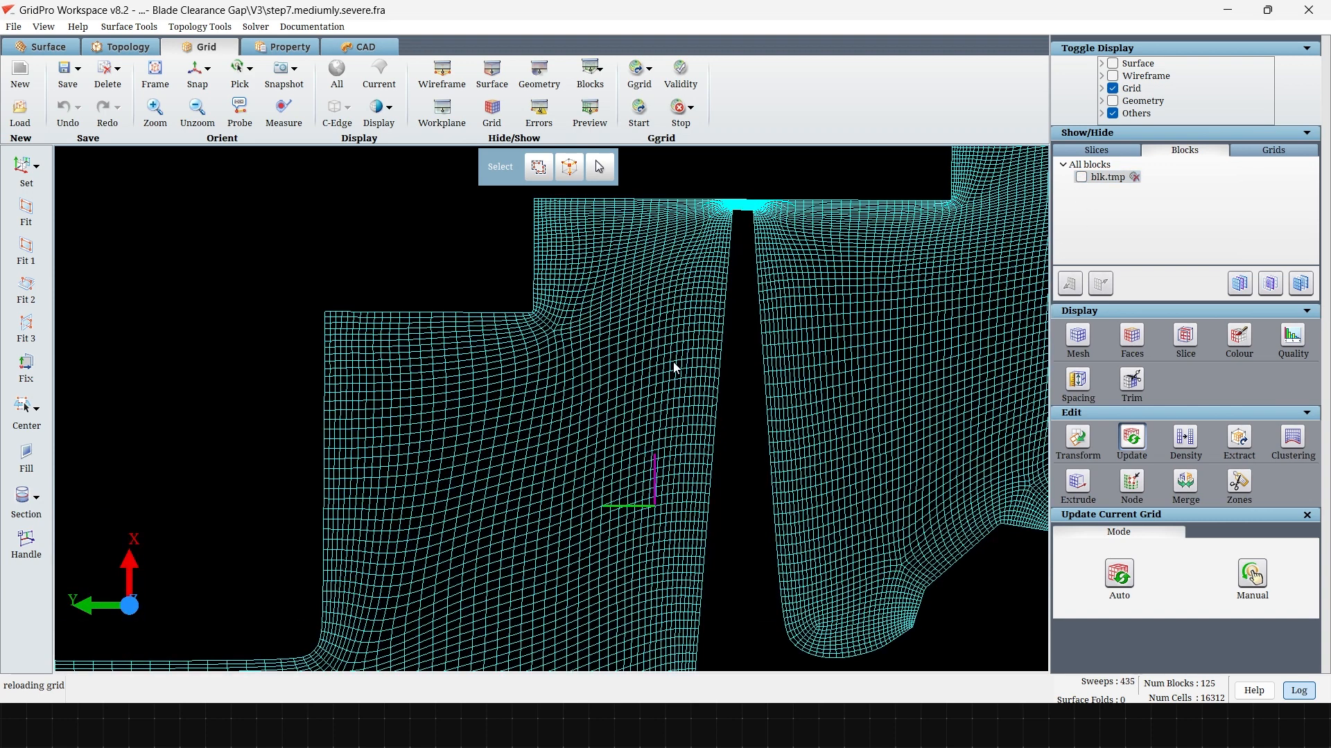
middle_drag(972, 452, 600, 546)
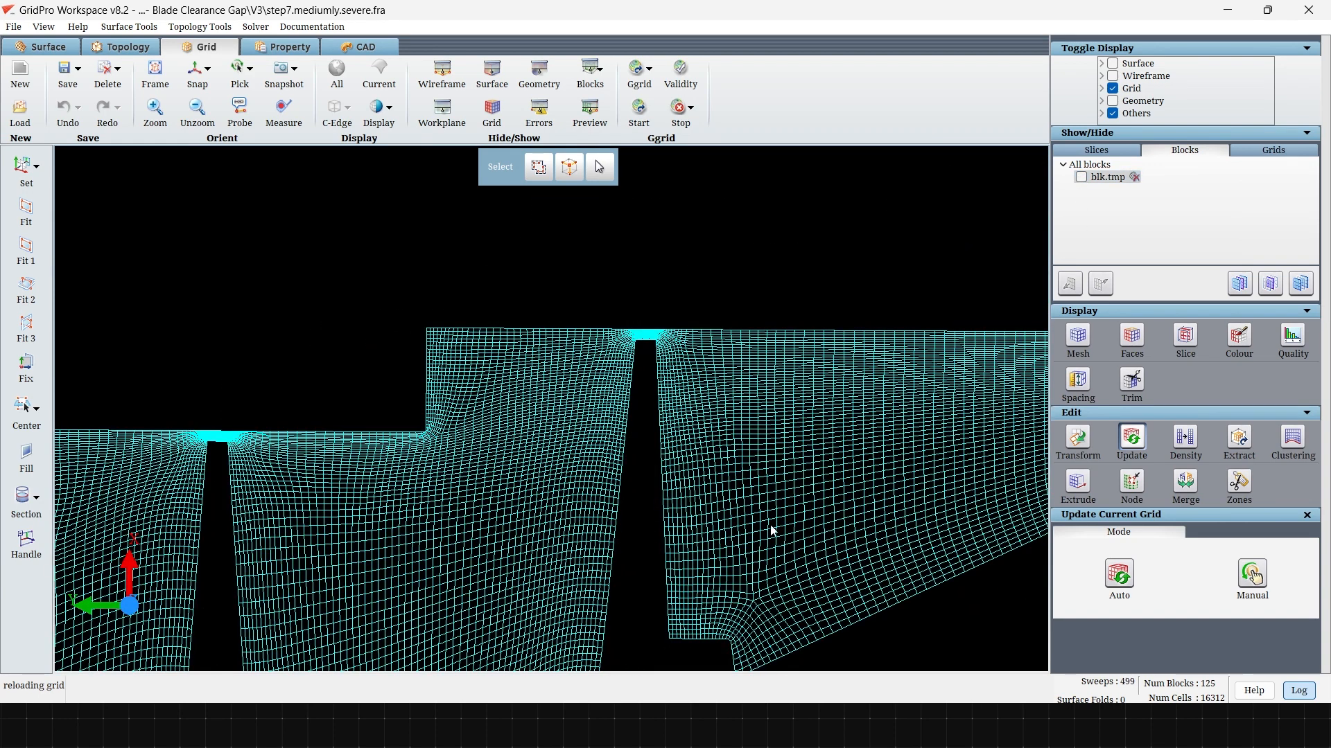
scroll(804, 531, up, 3)
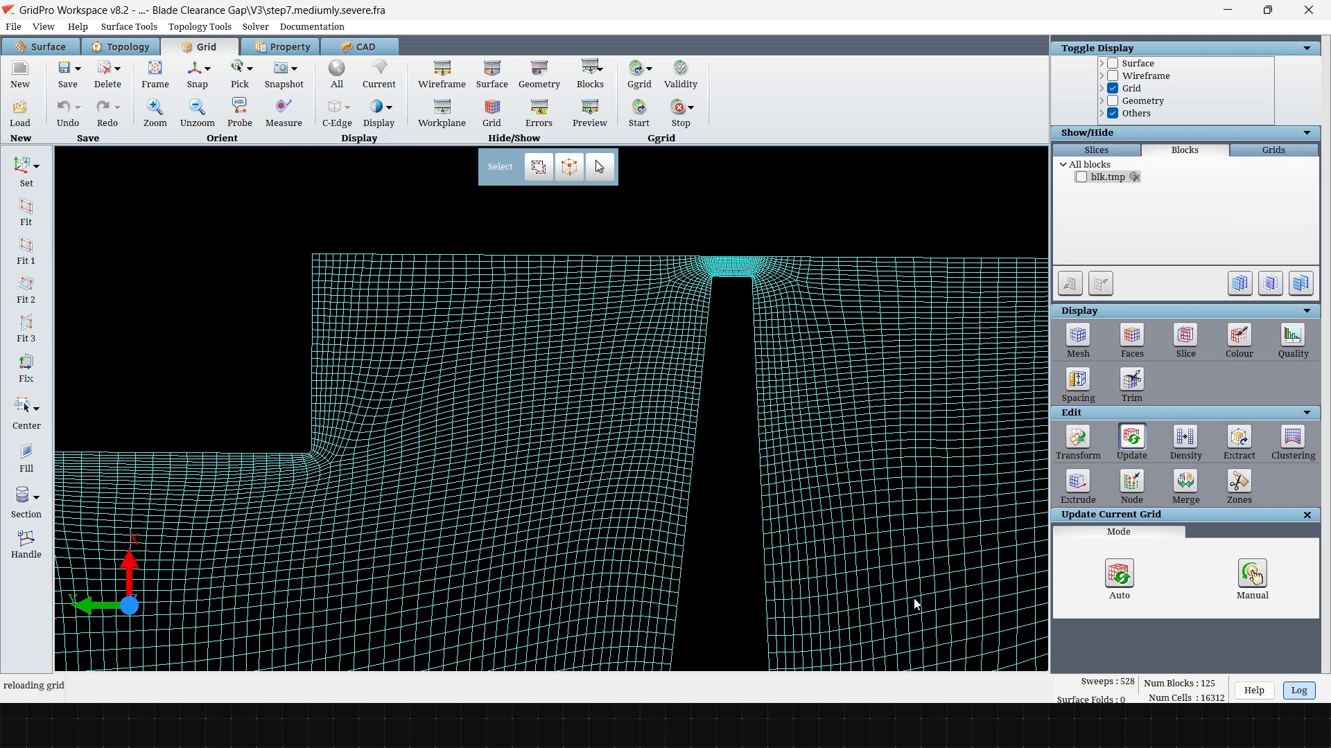
middle_drag(915, 604, 708, 600)
scroll(572, 381, up, 5)
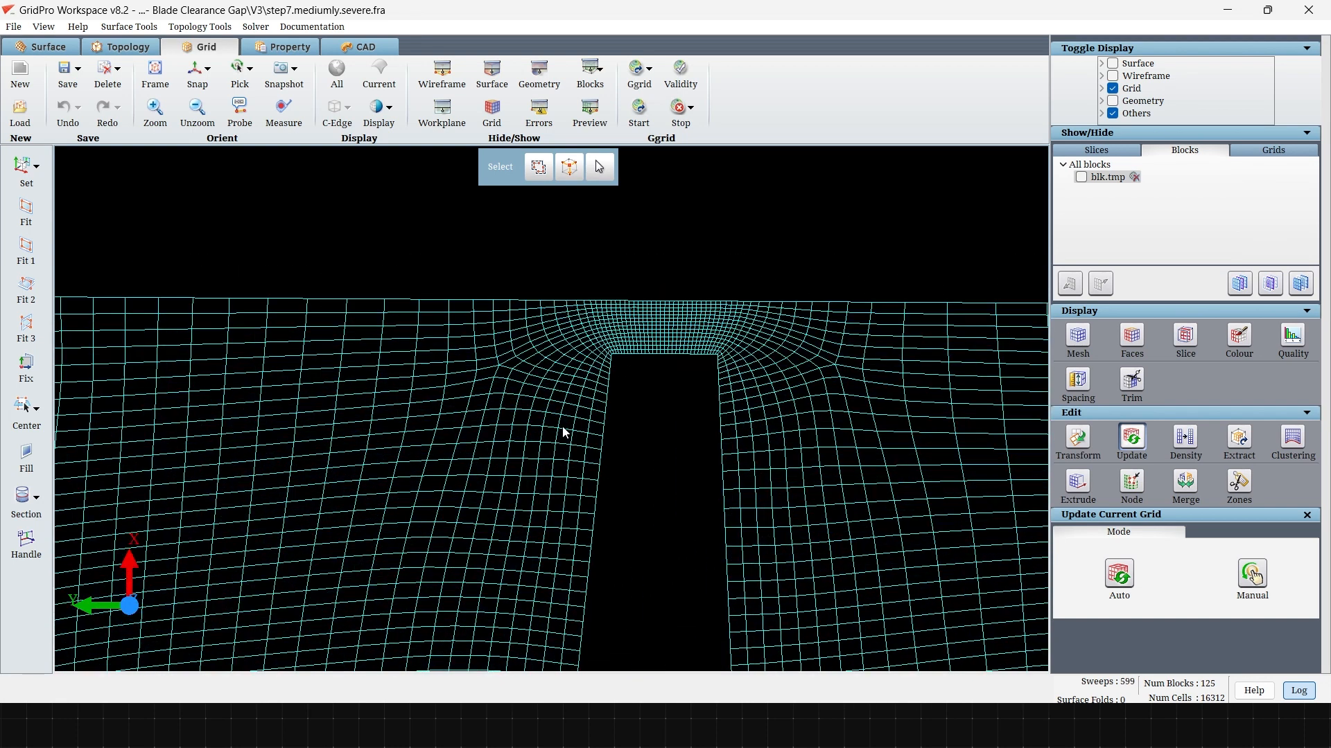
scroll(682, 453, down, 3)
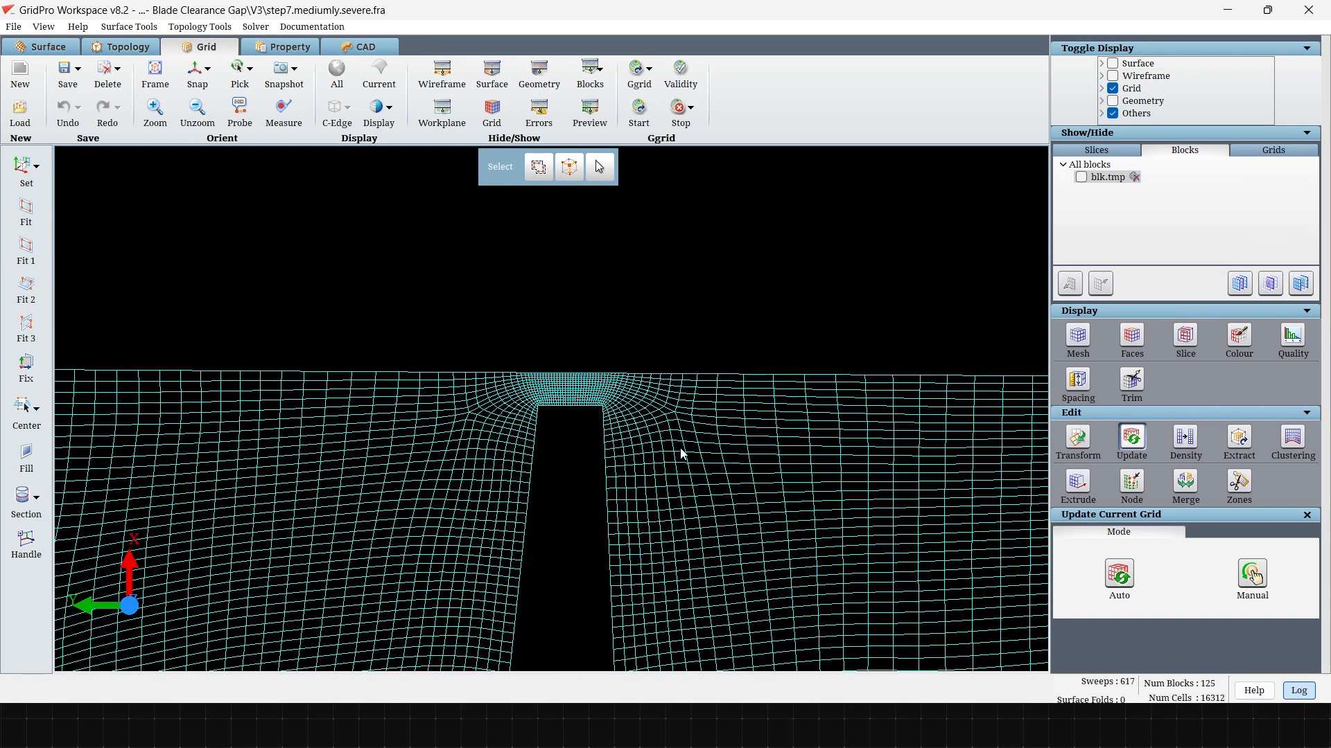
scroll(628, 425, up, 8)
scroll(636, 421, down, 4)
middle_drag(485, 517, 656, 397)
scroll(589, 445, up, 4)
scroll(554, 506, down, 3)
scroll(763, 472, up, 5)
scroll(628, 579, down, 3)
scroll(606, 460, up, 5)
scroll(606, 460, down, 2)
middle_drag(213, 440, 1040, 390)
scroll(642, 479, up, 2)
scroll(749, 381, down, 5)
Examine the grid in the tapering region beyond the second blade and across the whole domain.
middle_drag(824, 383, 184, 618)
scroll(933, 382, down, 2)
middle_drag(933, 382, 266, 639)
scroll(591, 457, up, 1)
scroll(591, 453, up, 8)
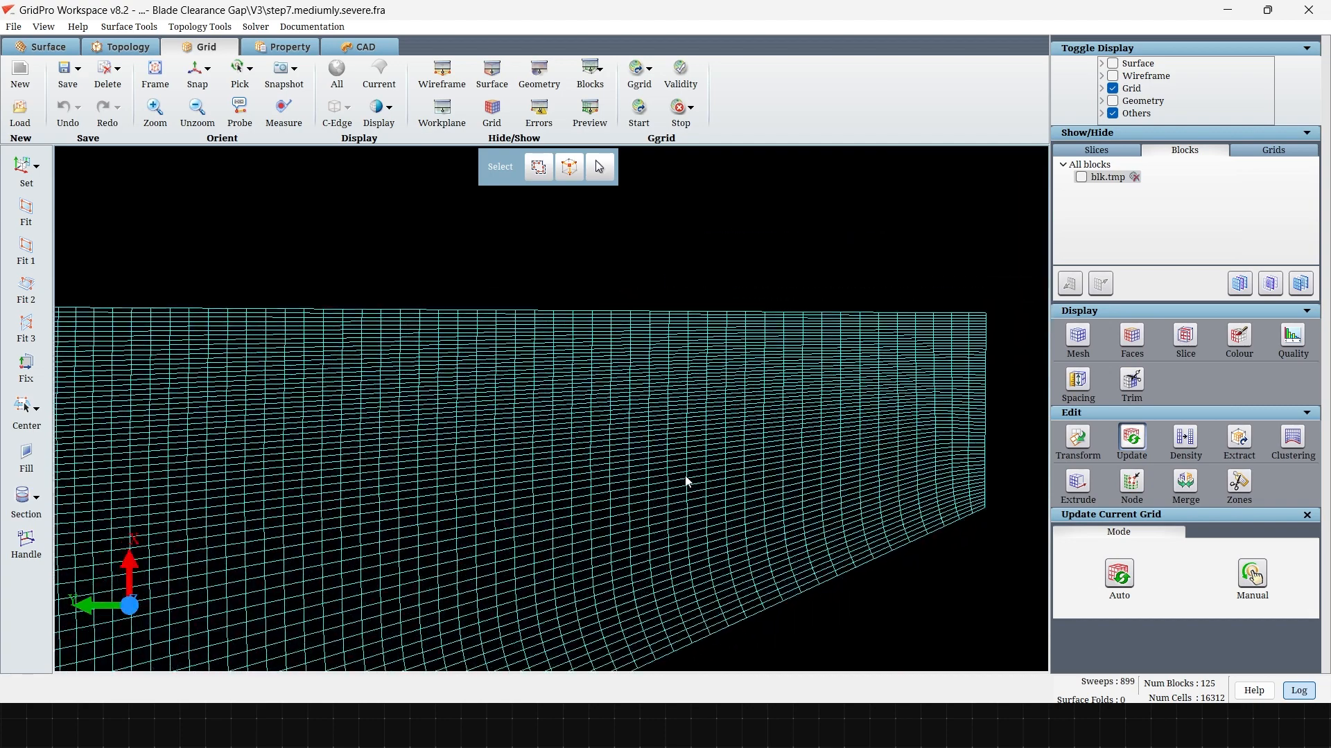
middle_drag(842, 460, 496, 447)
scroll(543, 454, up, 1)
scroll(543, 457, down, 8)
middle_drag(542, 517, 943, 427)
middle_drag(619, 455, 745, 393)
scroll(723, 397, down, 2)
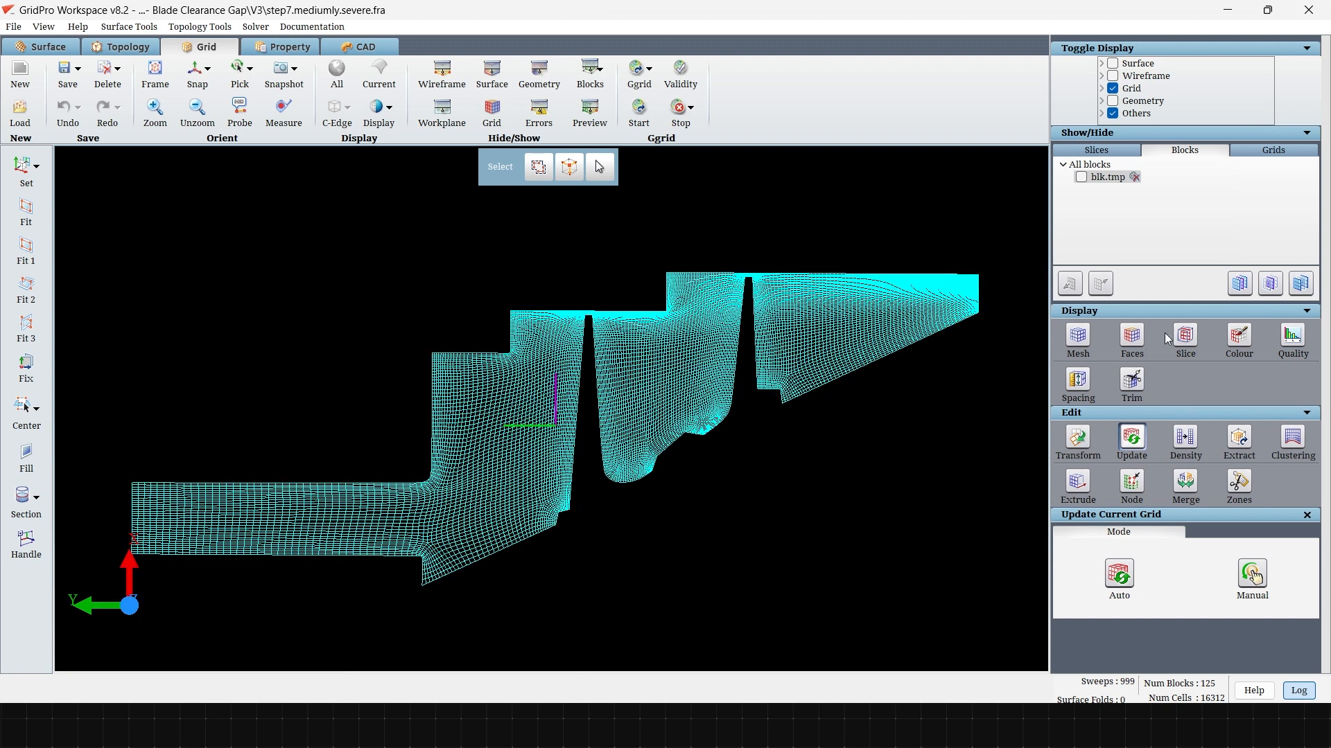
Evaluate the quality of the blk.tmp grid, including folds and skewness.
scroll(806, 414, up, 3)
mouse_move(805, 414)
middle_down()
mouse_move(954, 342)
mouse_move(803, 412)
middle_up()
scroll(954, 343, down, 1)
scroll(802, 413, down, 1)
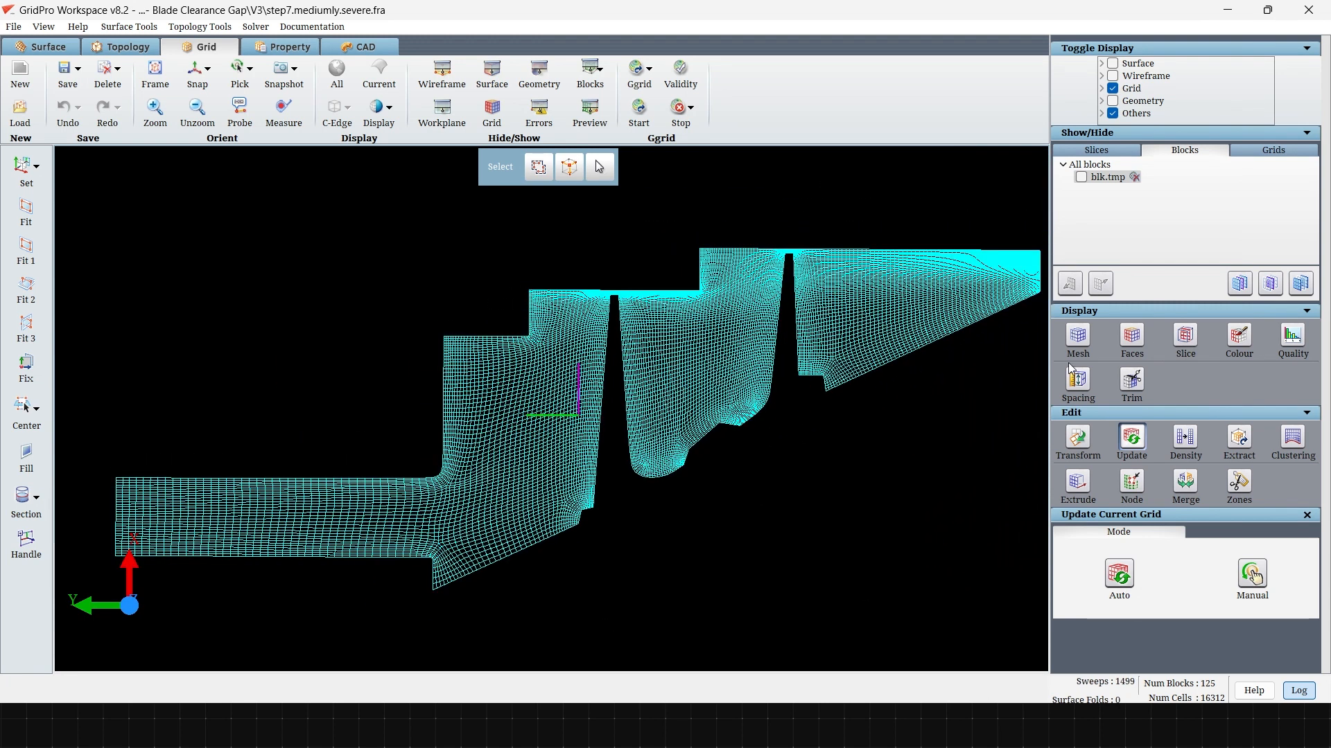
click(1286, 338)
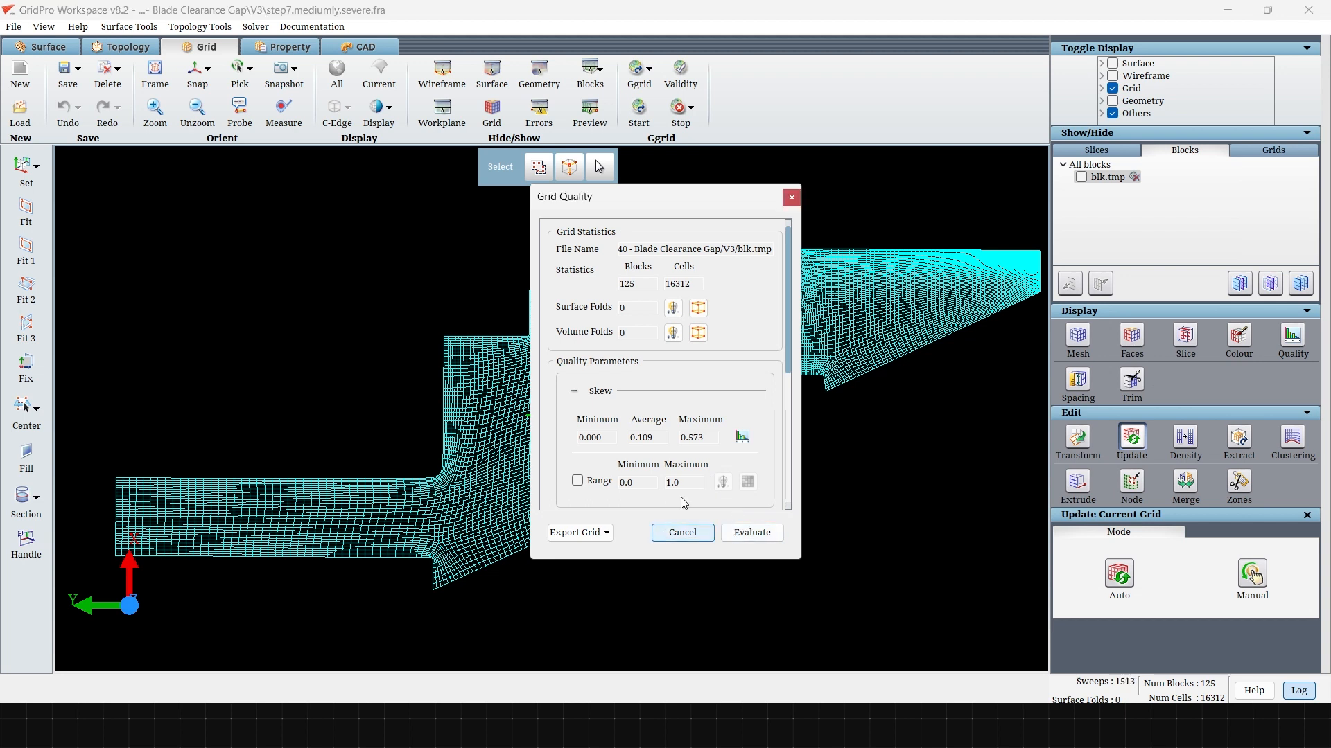